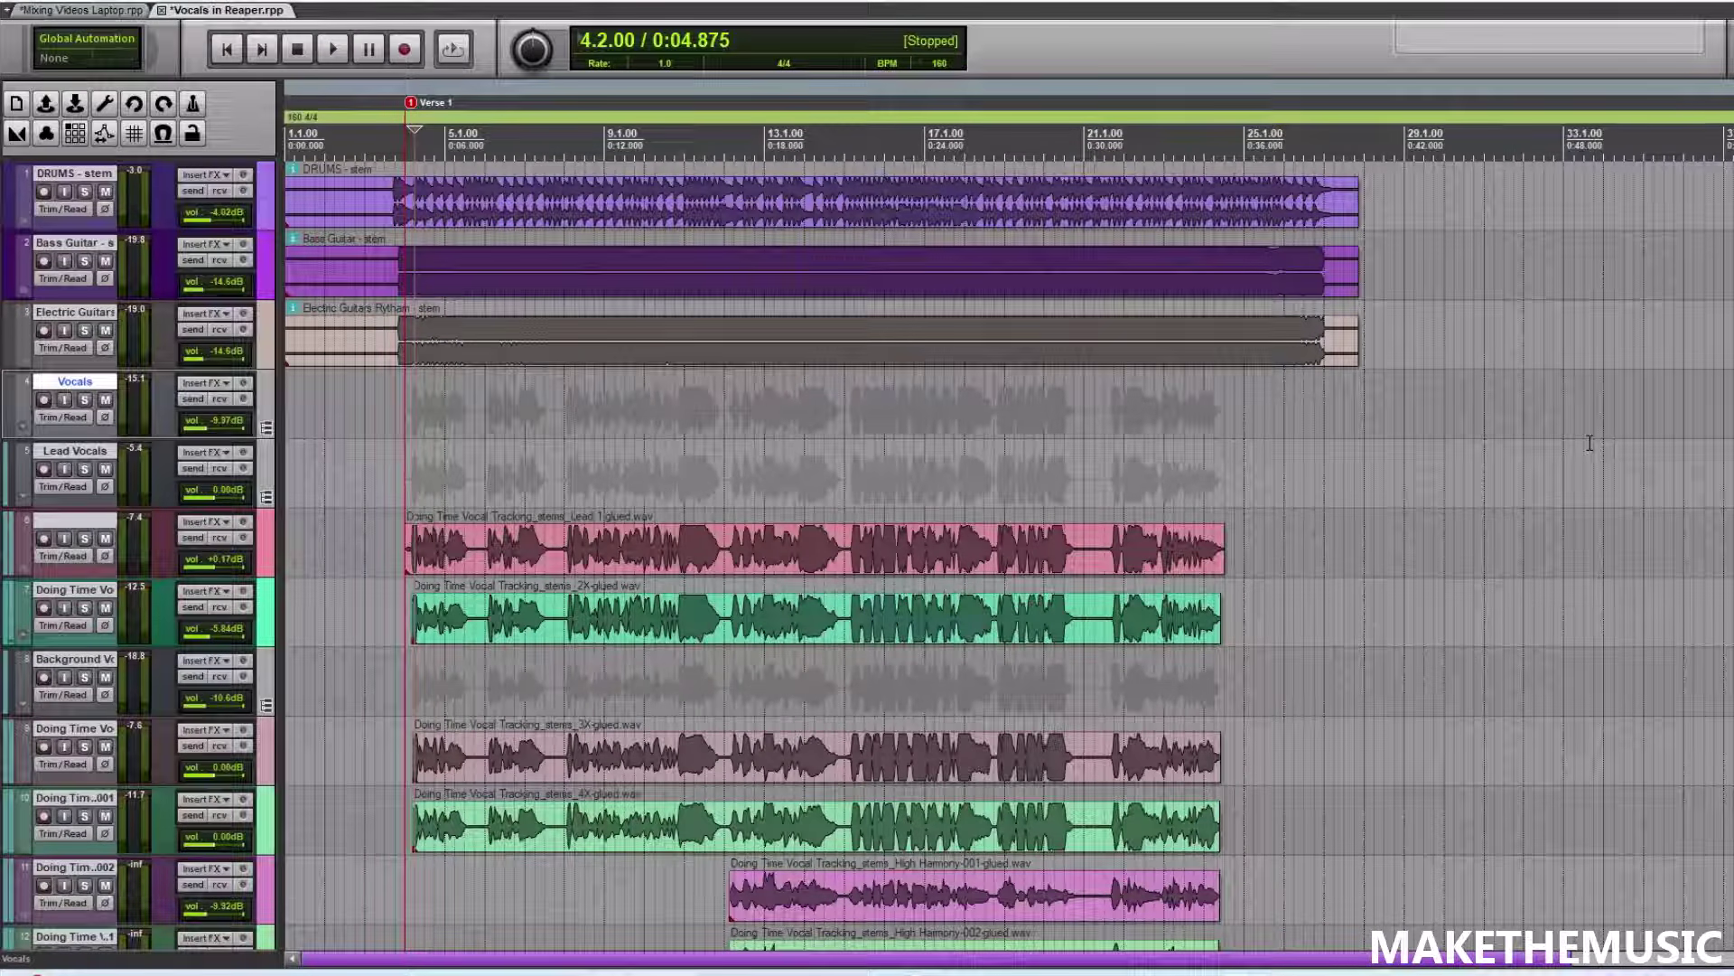
# - Examine the instrument stems and vocal tracks around the Verse 1 marker
pyautogui.scroll(5, 1590, 441)
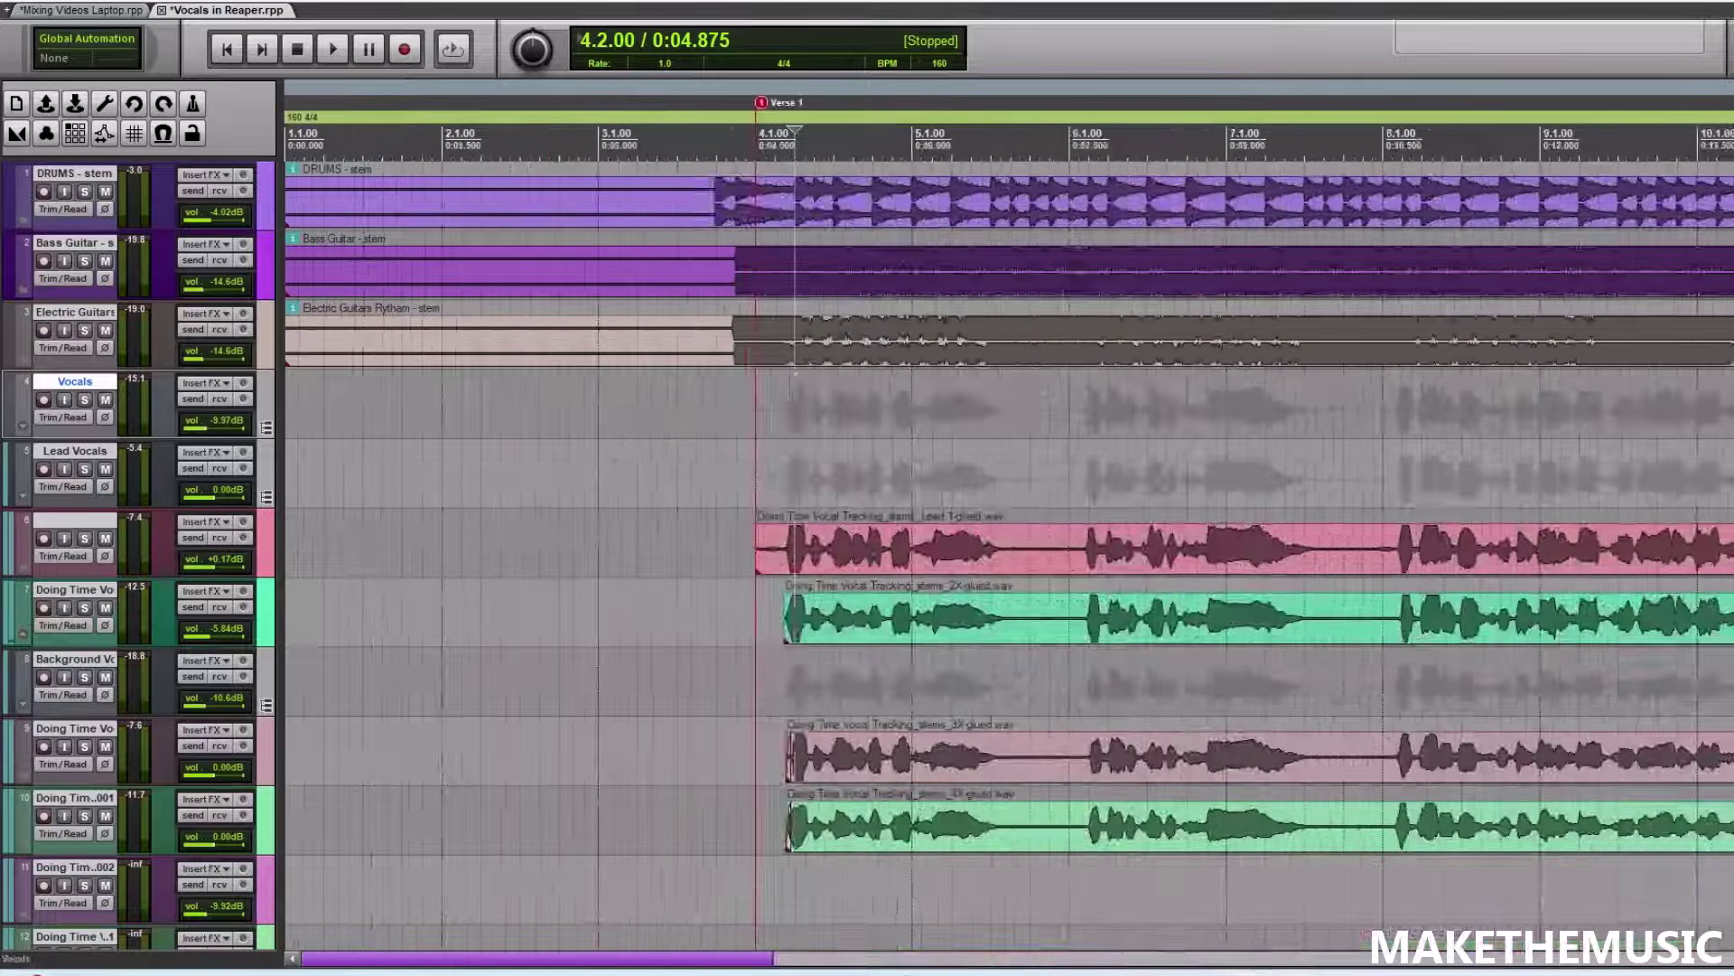
pyautogui.click(764, 406)
pyautogui.scroll(4, 896, 410)
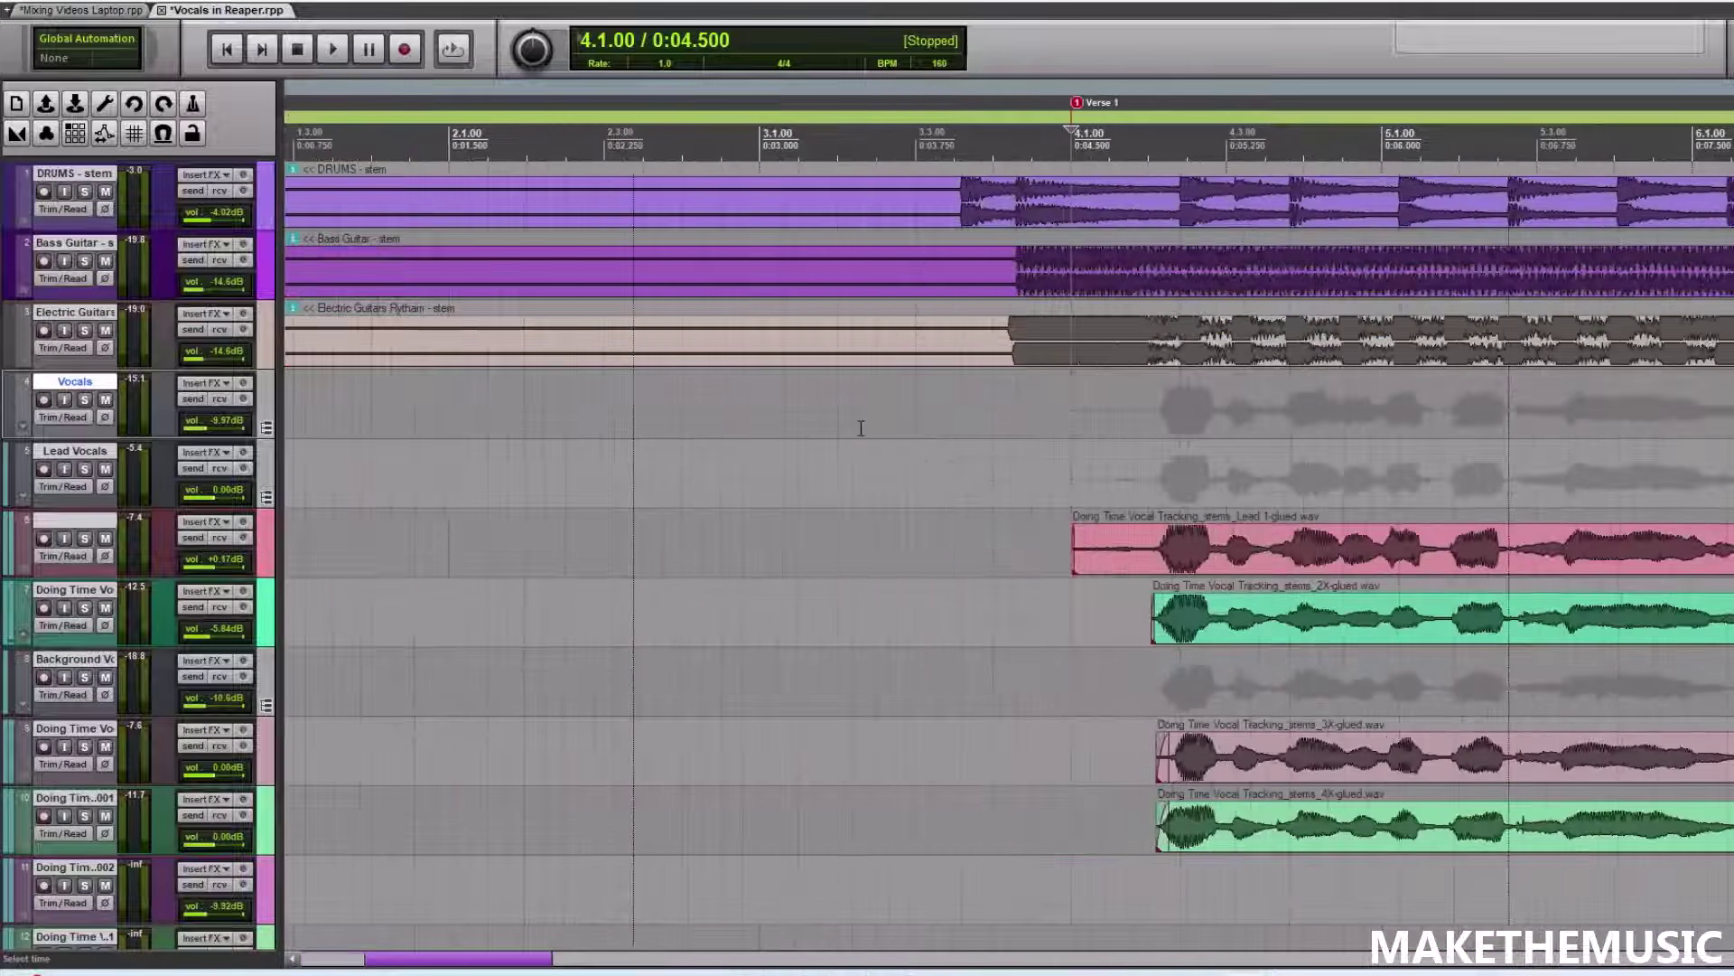
pyautogui.scroll(-6, 896, 410)
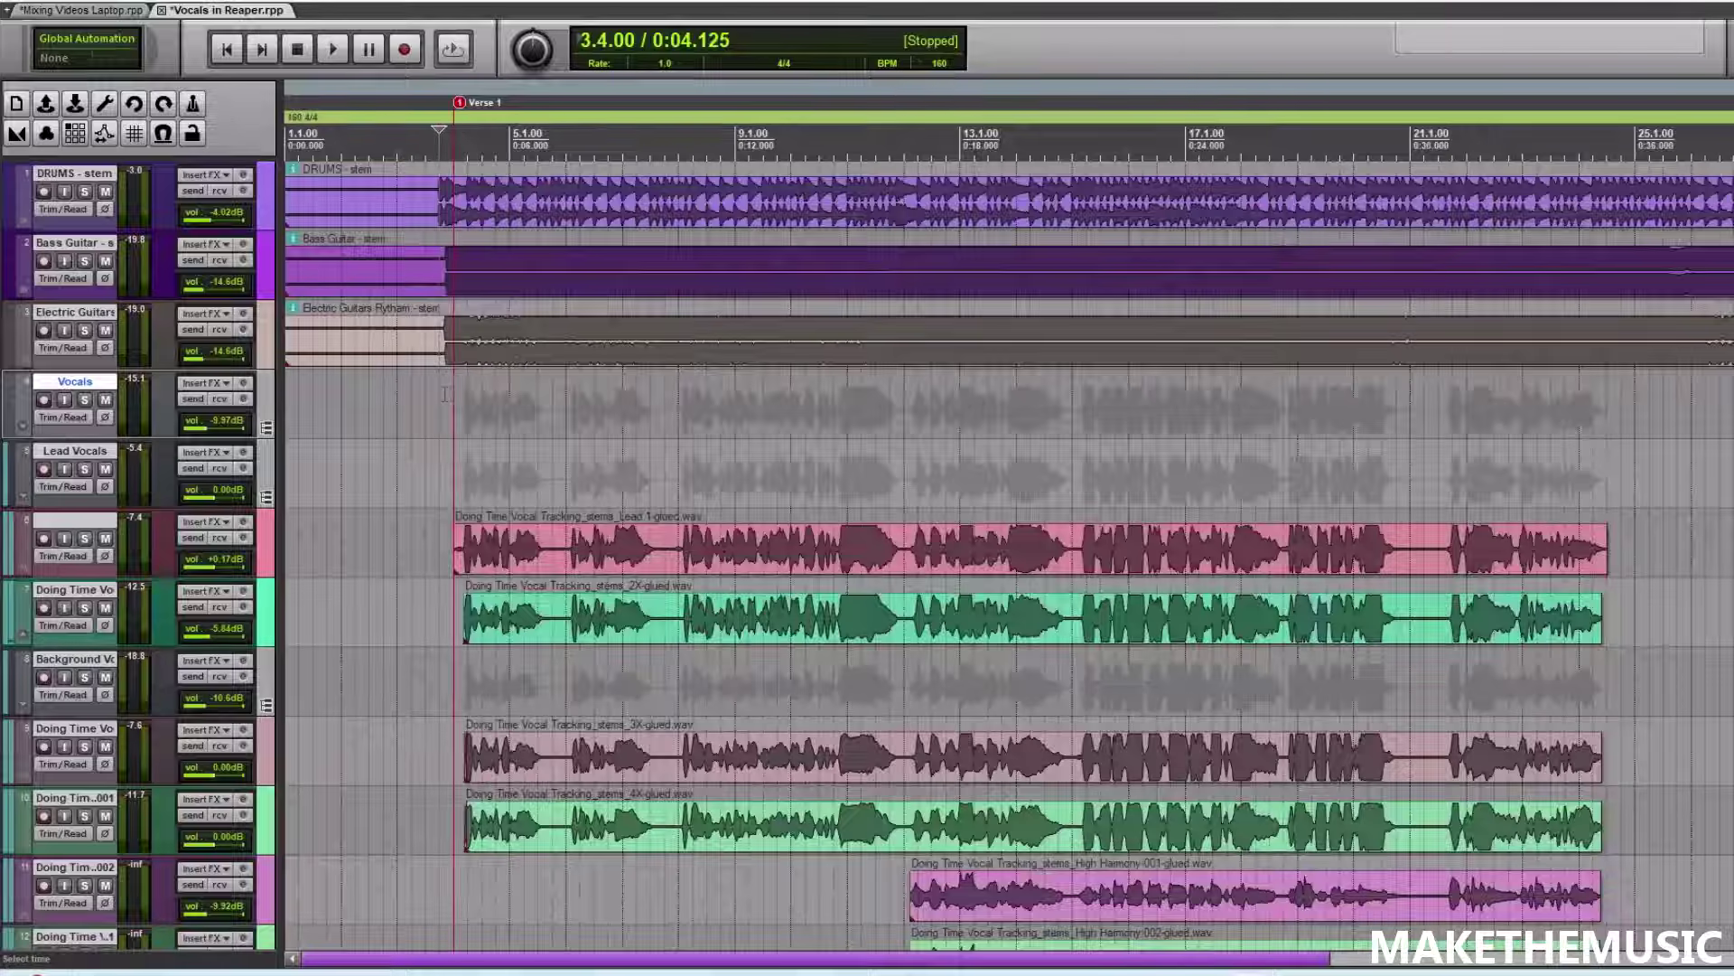
pyautogui.scroll(6, 701, 386)
pyautogui.scroll(-5, 813, 366)
pyautogui.scroll(5, 790, 373)
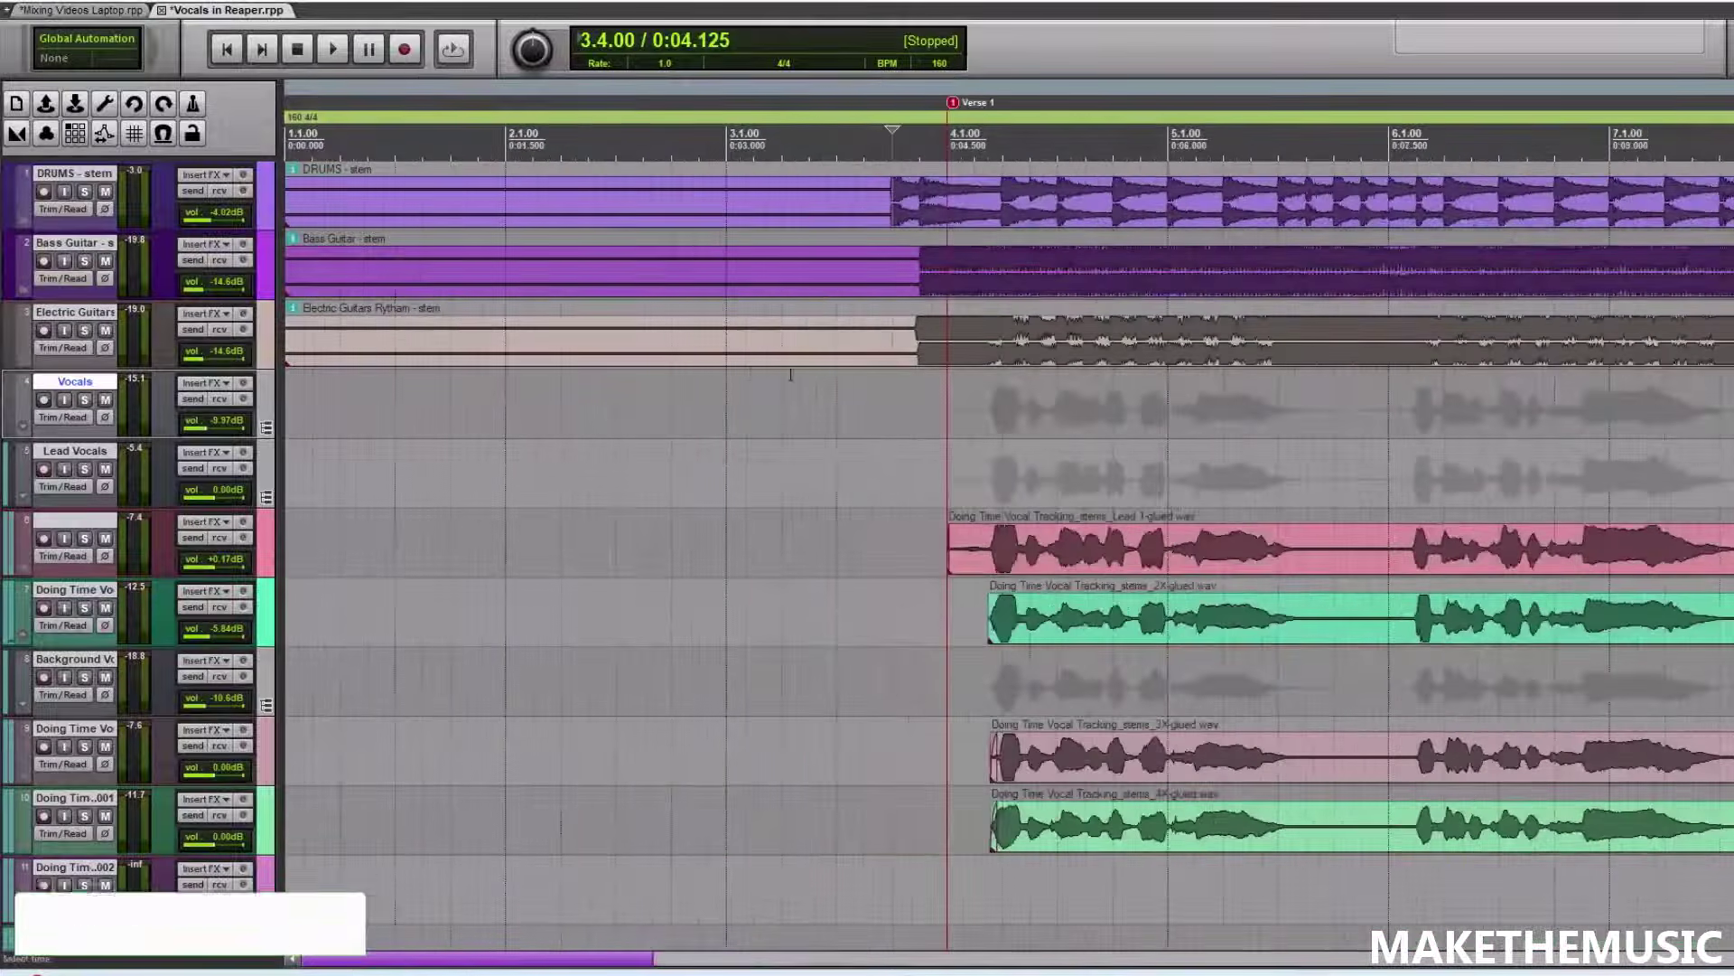
pyautogui.scroll(-7, 790, 373)
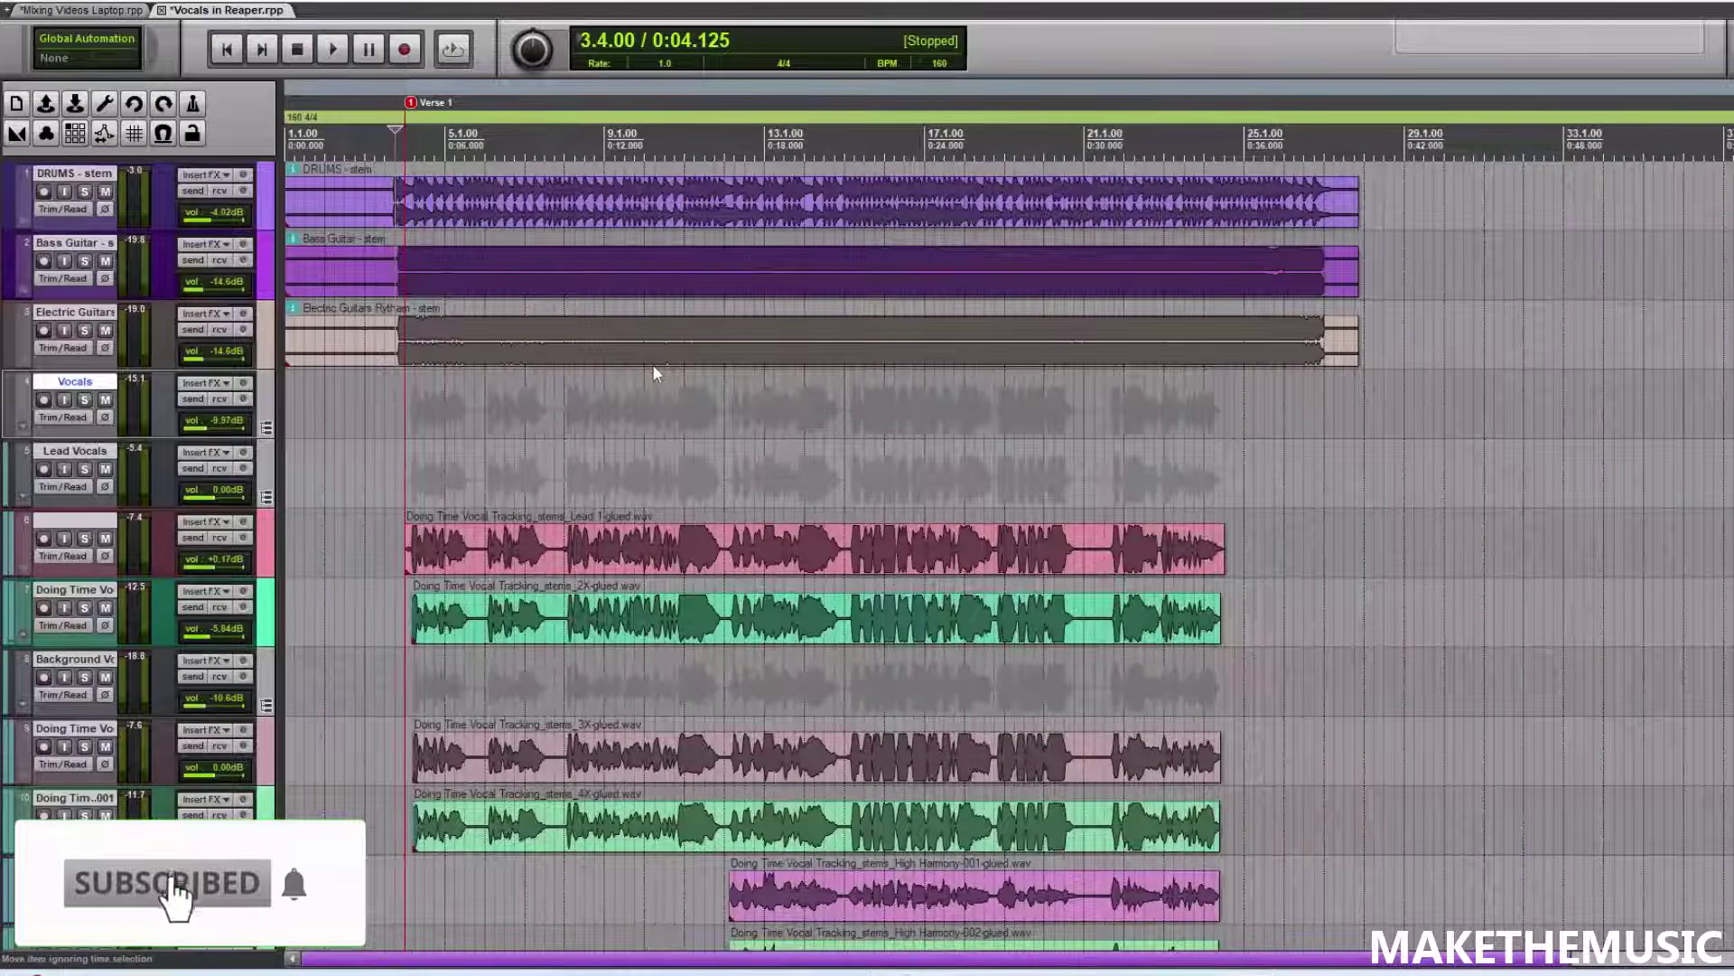
# - Play the full mix into Verse 1, put the edit cursor at 3.3.00, and stop playback
pyautogui.scroll(2, 652, 365)
pyautogui.press('space')
pyautogui.click(426, 397)
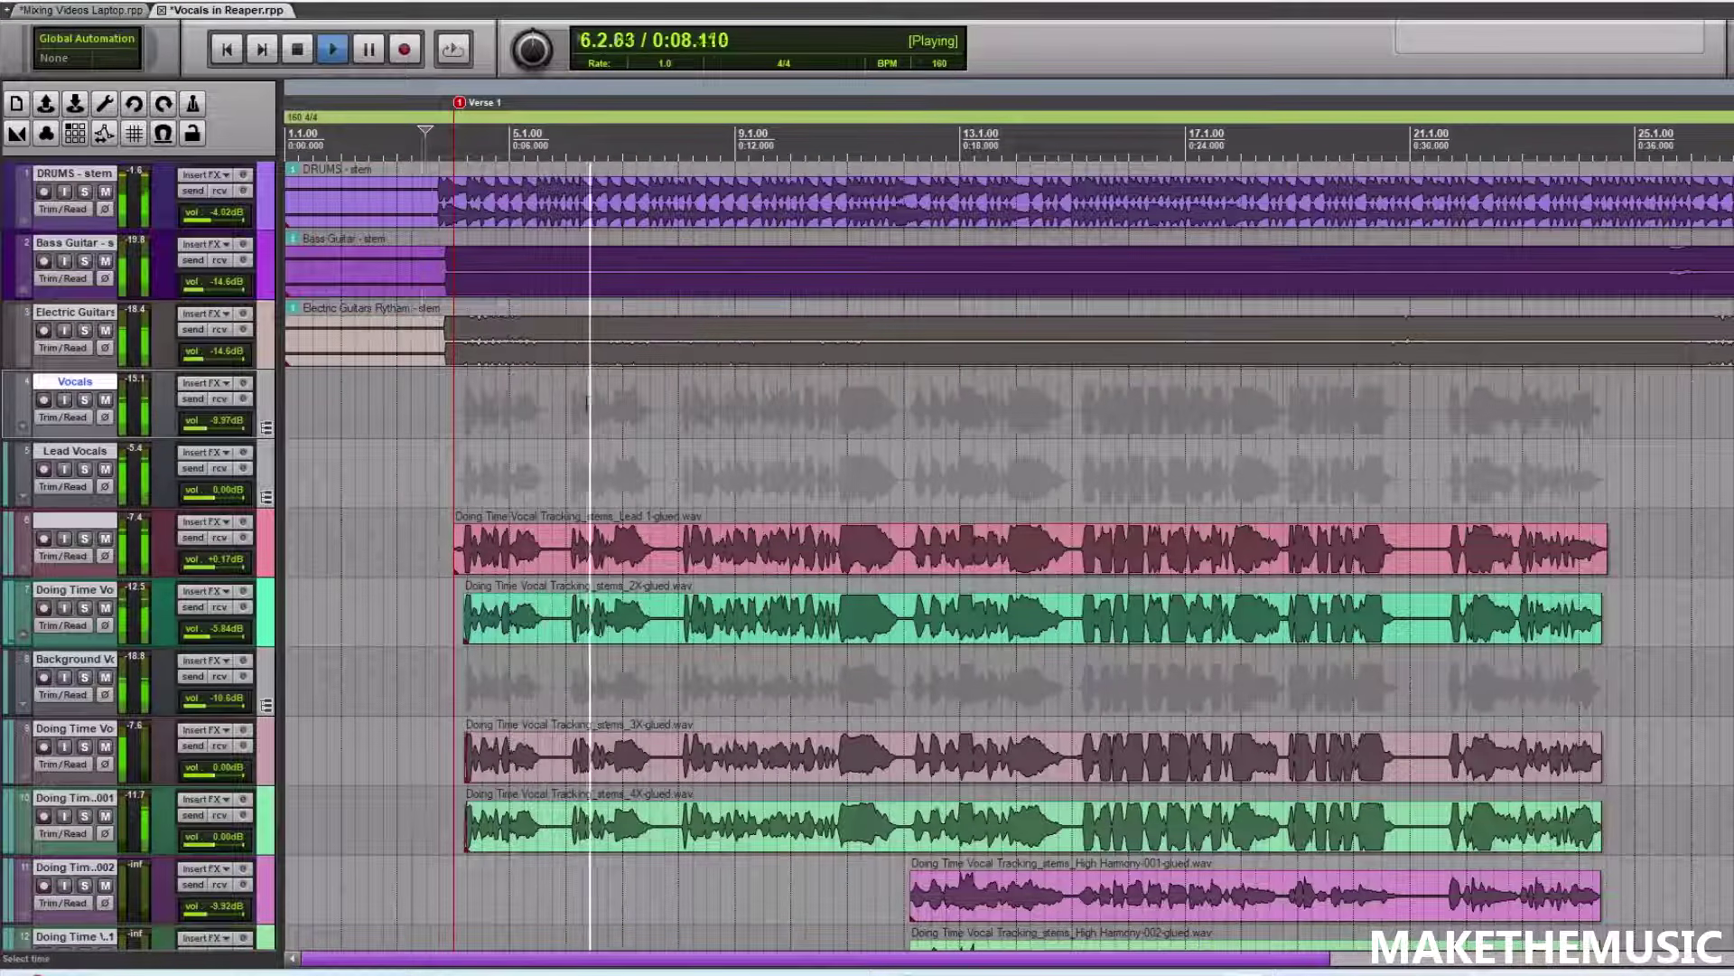
pyautogui.scroll(-2, 587, 404)
pyautogui.press('space')
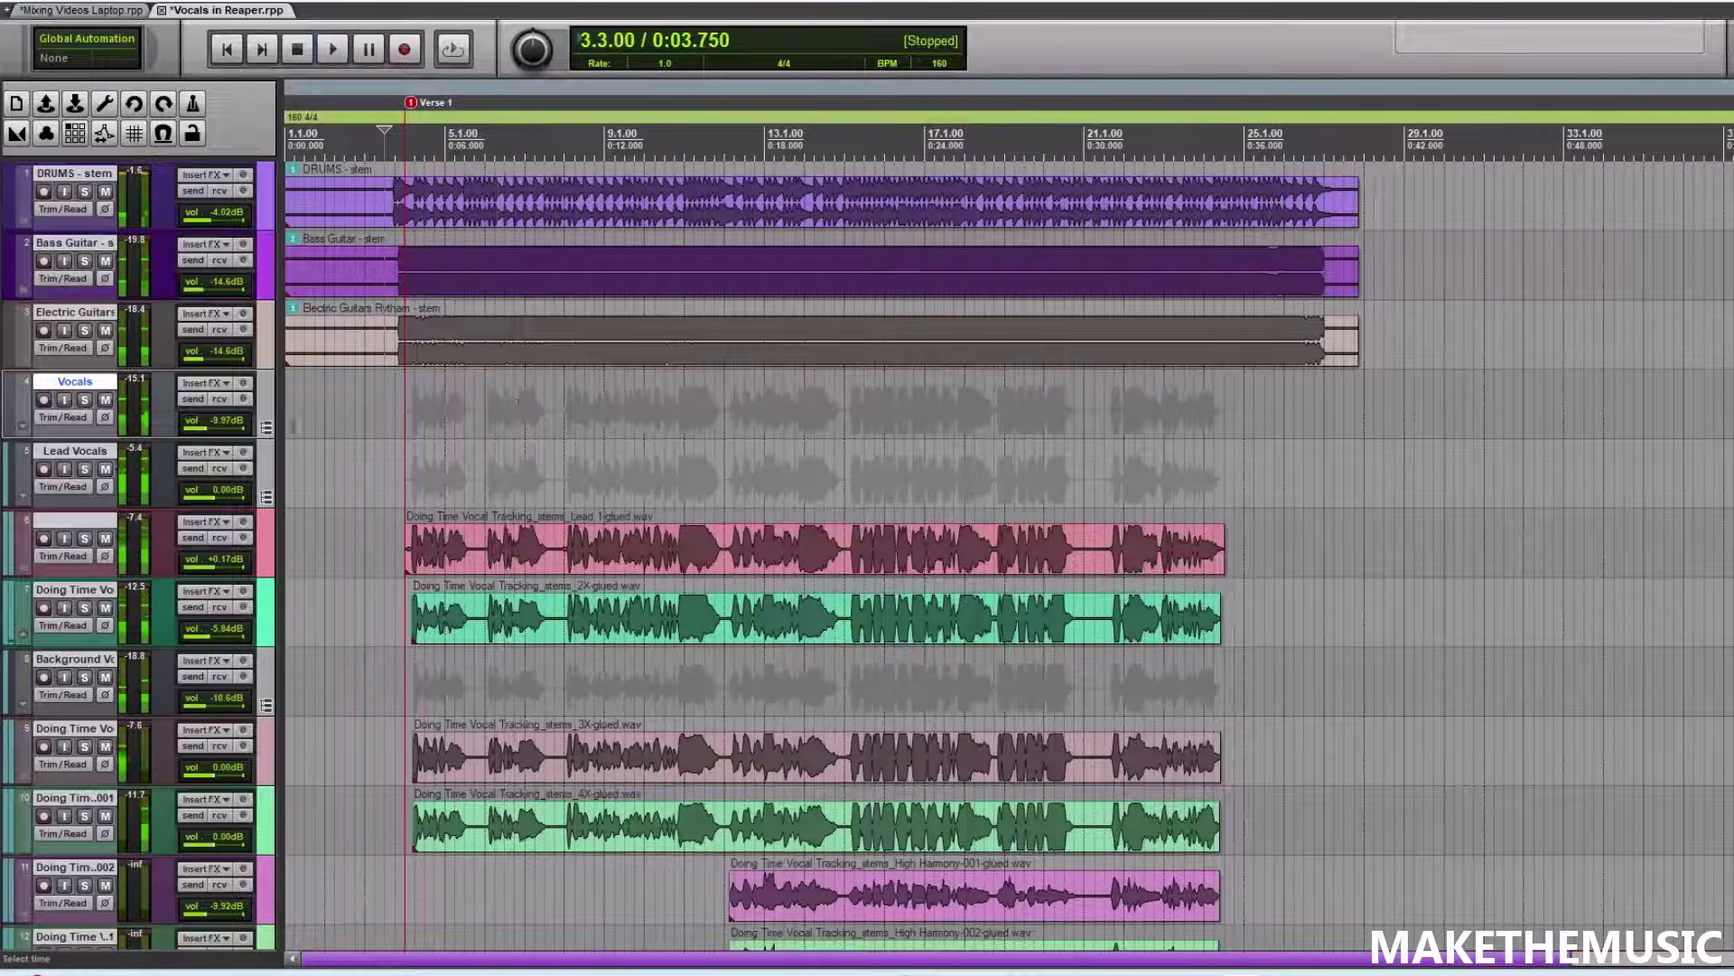
# - Solo the Vocals folder track and play it from 3.3.00 into the first lines of the verse
pyautogui.click(84, 399)
pyautogui.scroll(2, 813, 542)
pyautogui.scroll(-2, 813, 542)
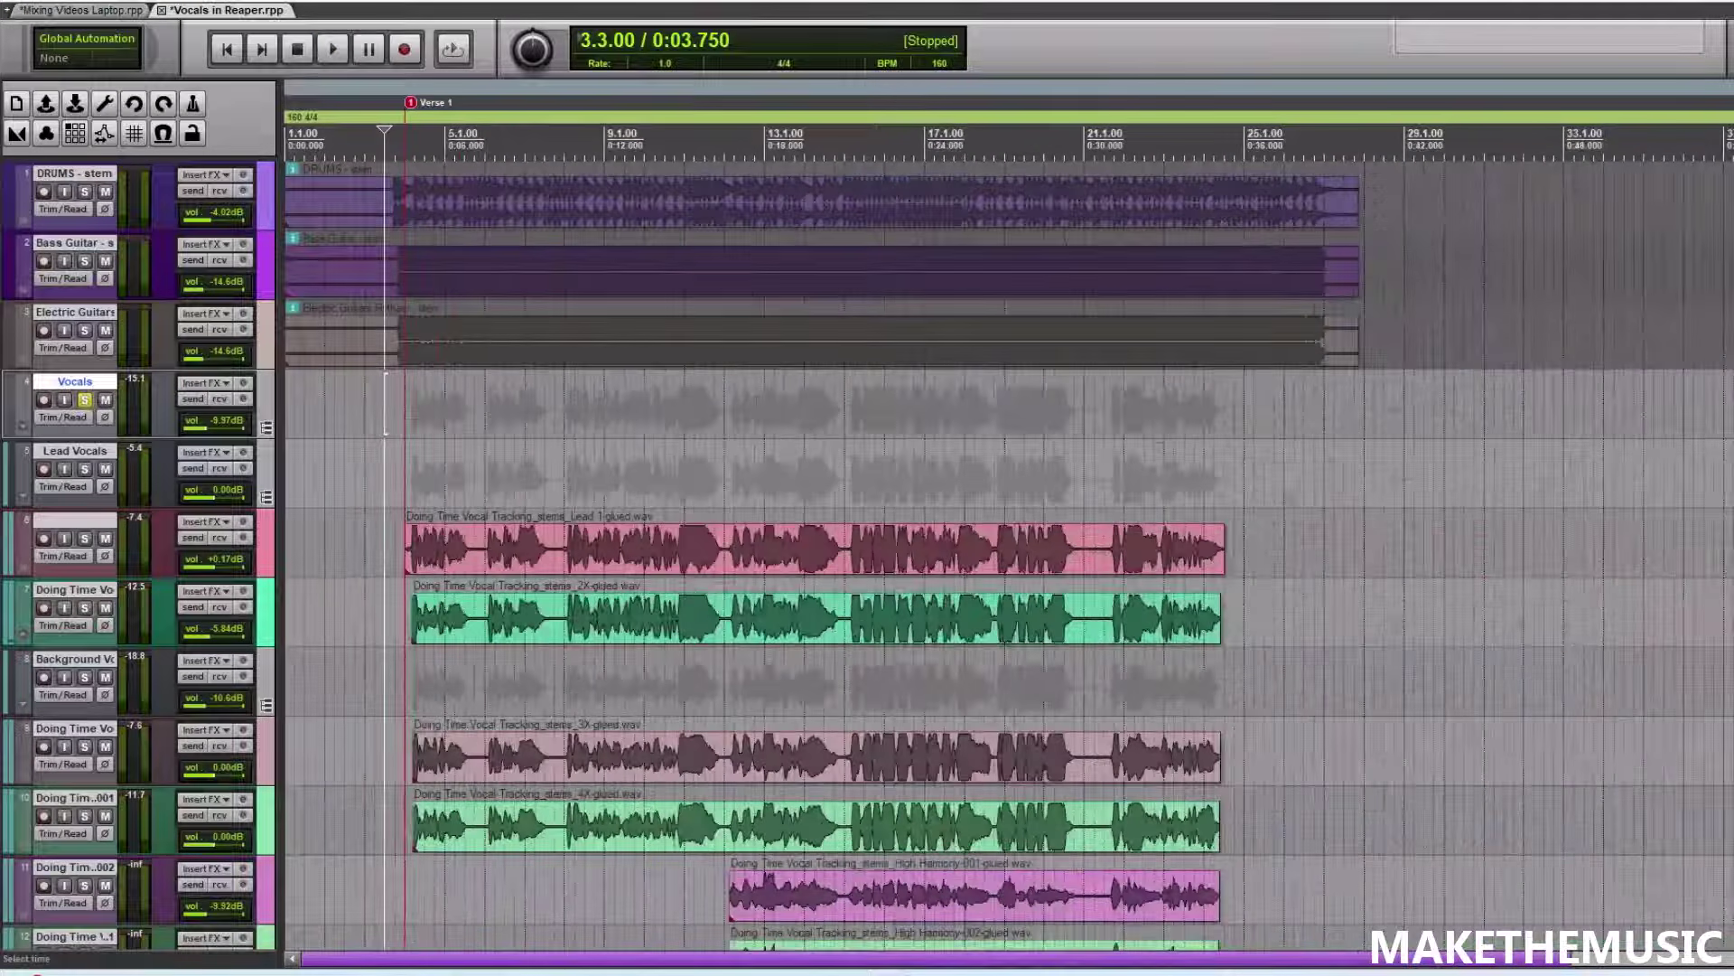
pyautogui.scroll(-3, 552, 347)
pyautogui.scroll(3, 552, 347)
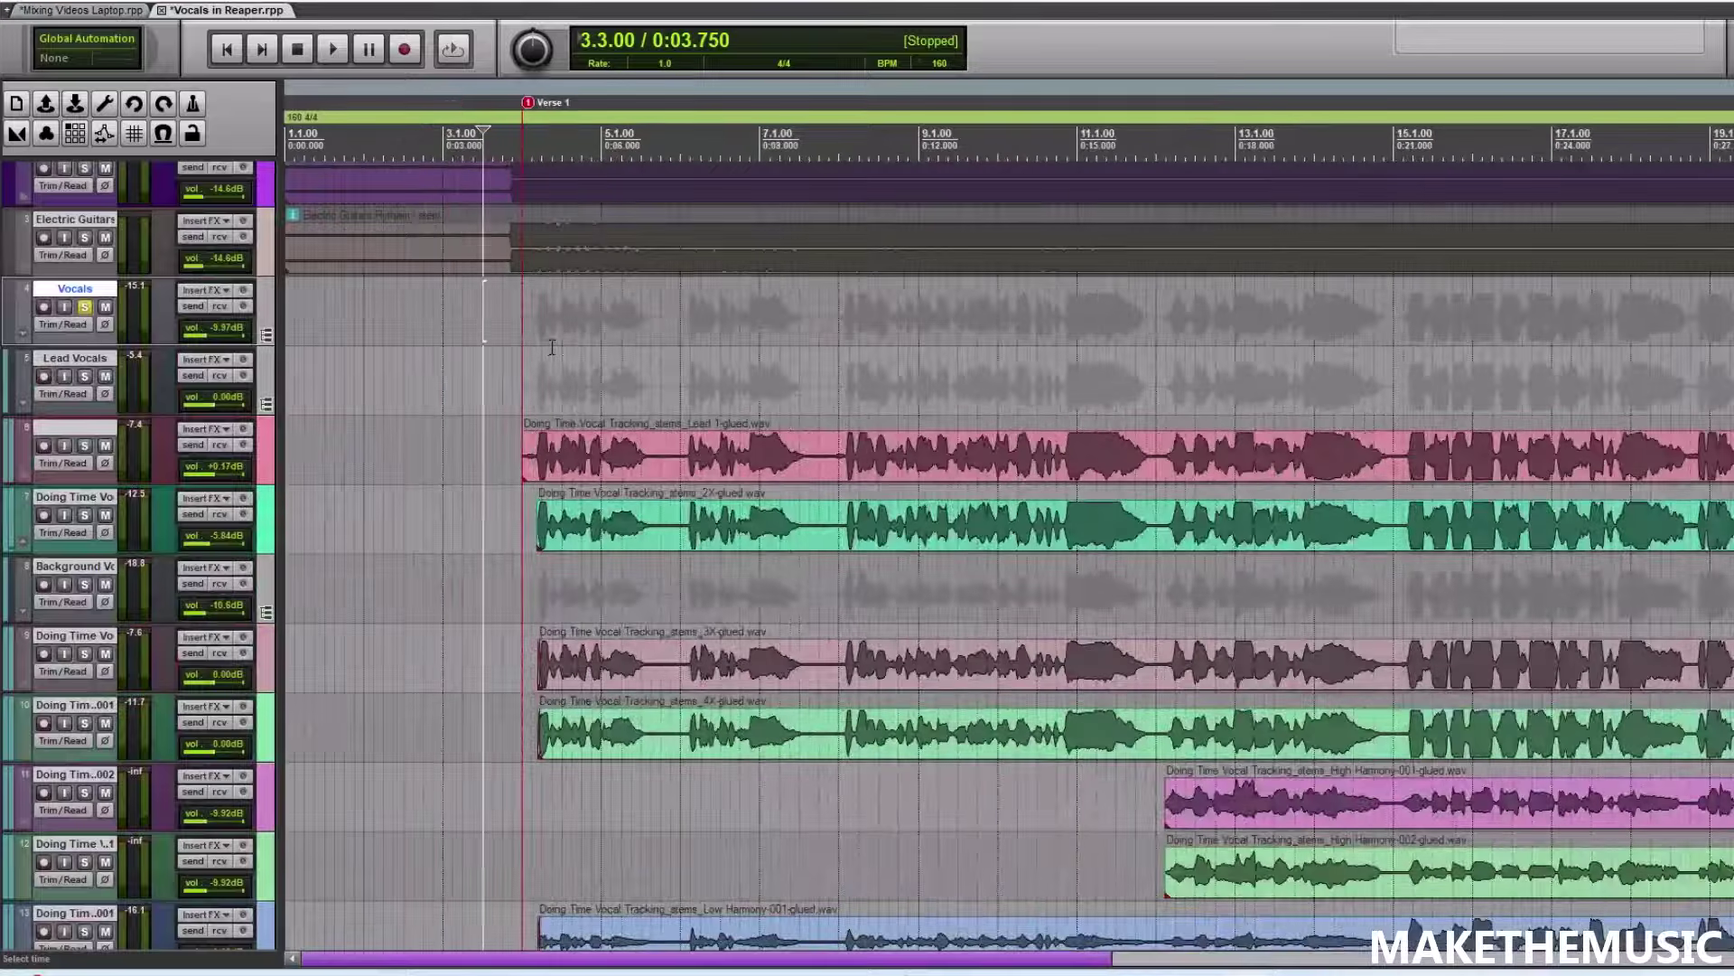
pyautogui.press('space')
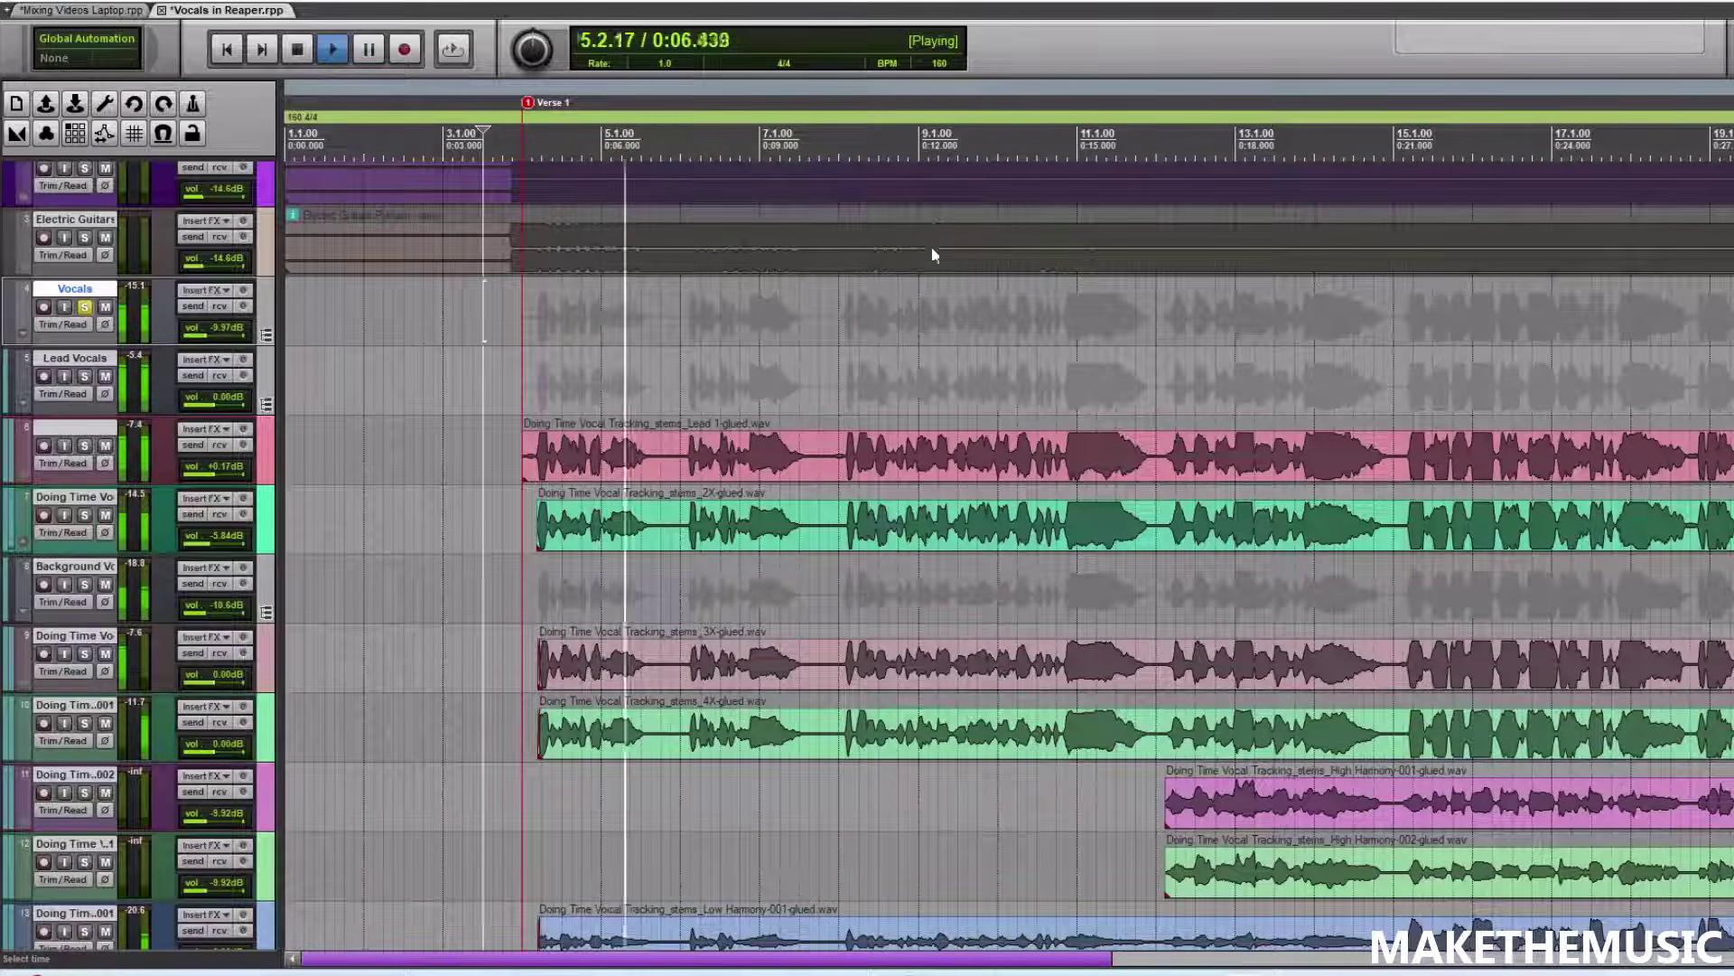
pyautogui.scroll(-1, 909, 357)
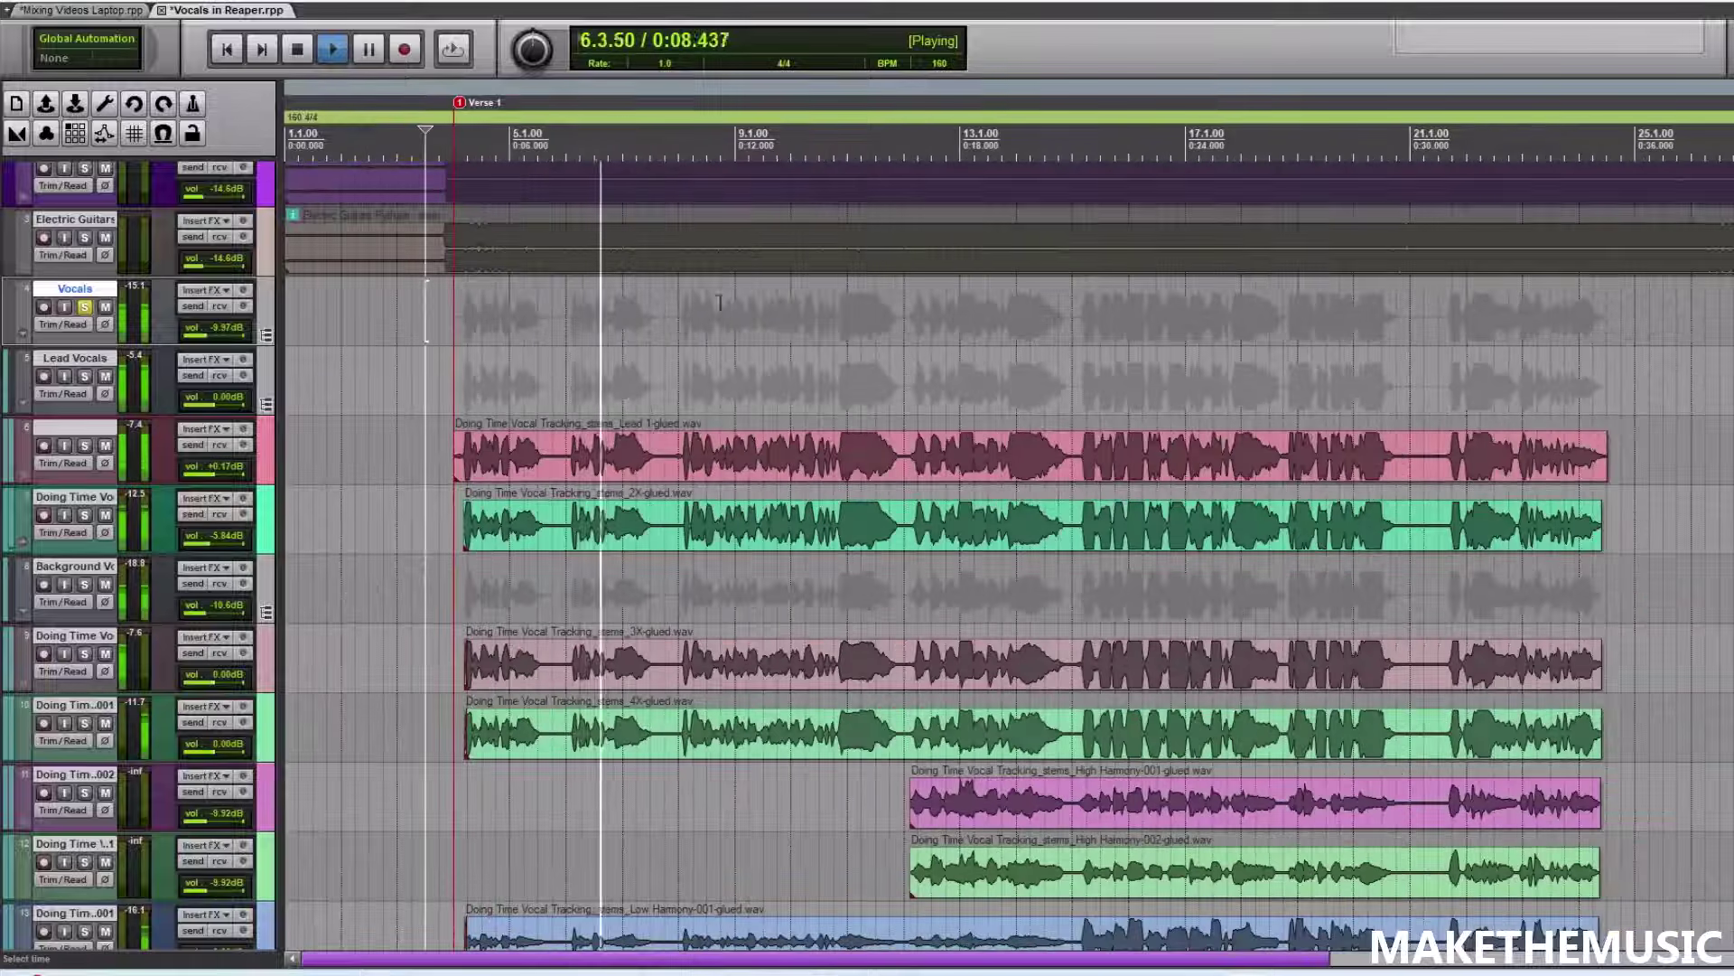
pyautogui.press('space')
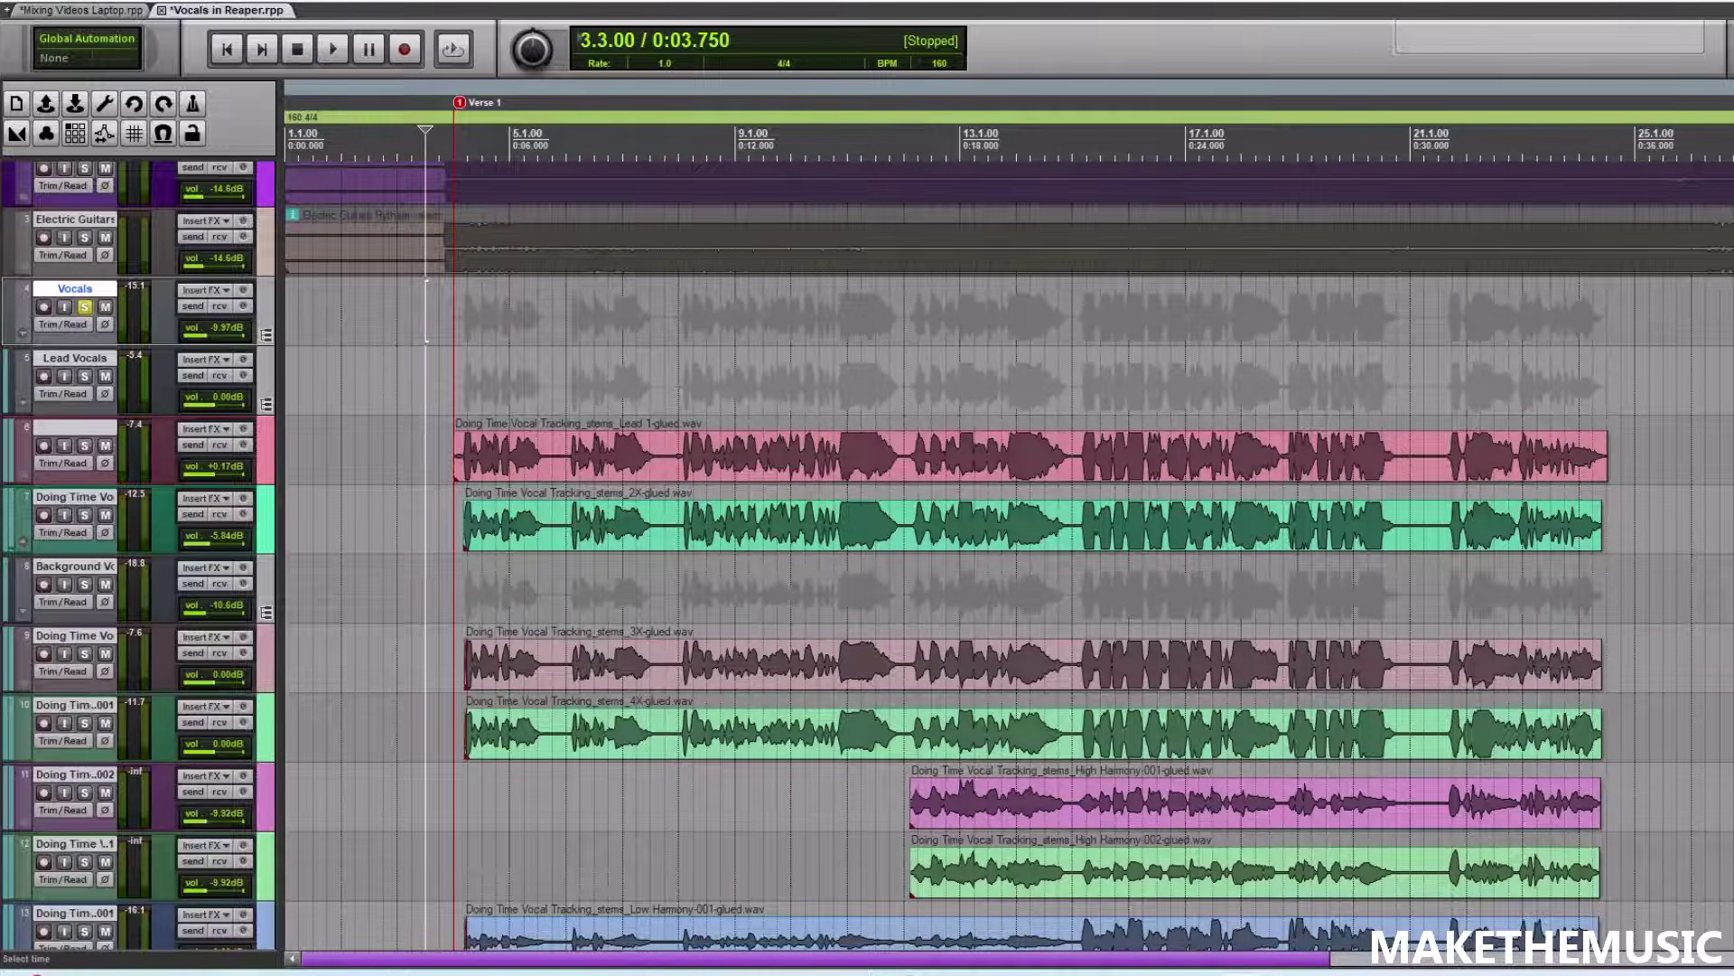
# - Rename the unnamed pink track inside the Lead Vocals folder as Lead Vocal
pyautogui.scroll(-3, 1009, 542)
pyautogui.scroll(4, 1009, 542)
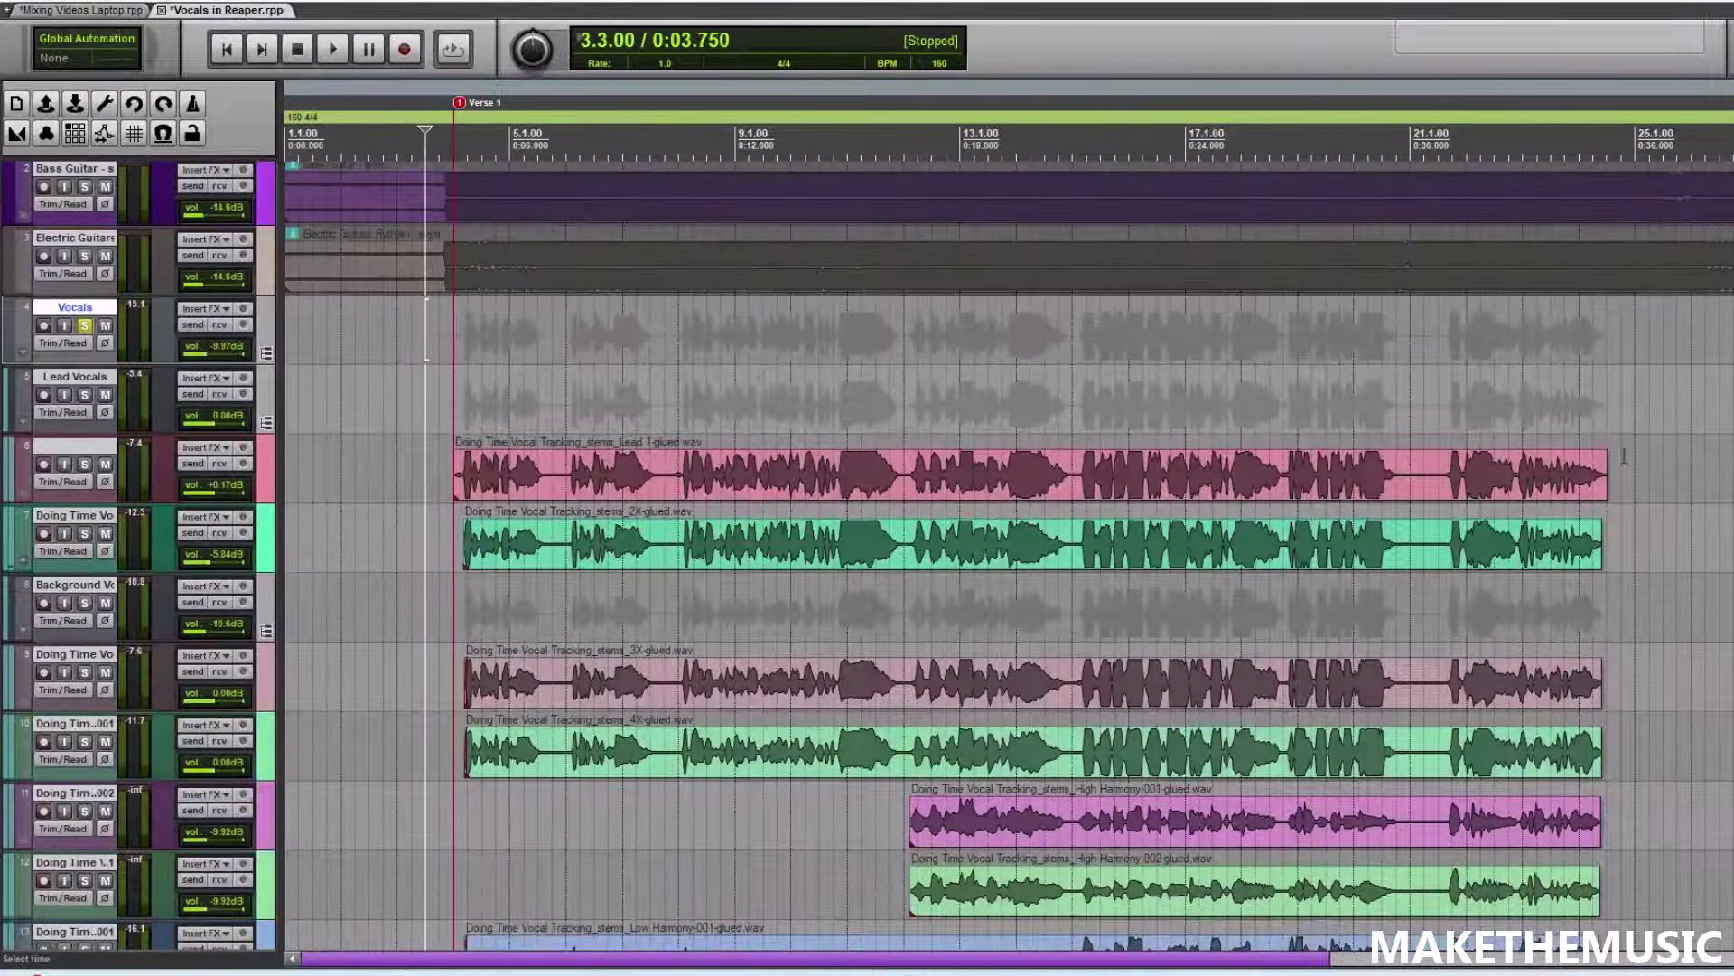
pyautogui.click(446, 376)
pyautogui.scroll(3, 447, 375)
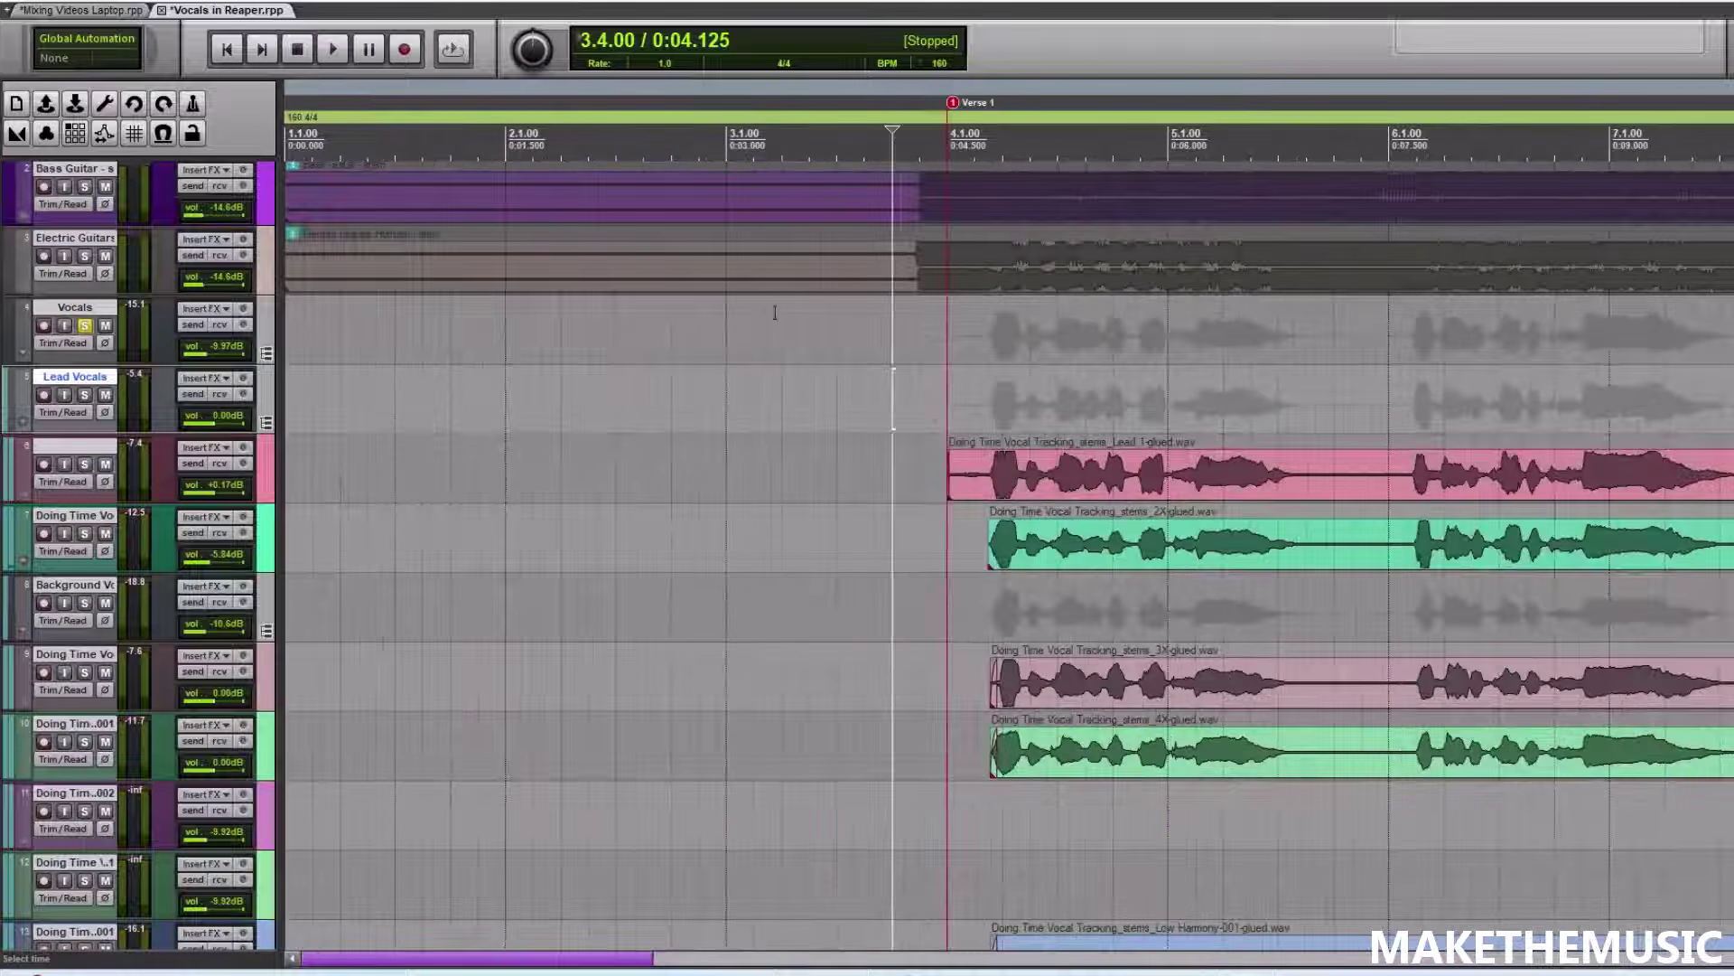
pyautogui.doubleClick(107, 446)
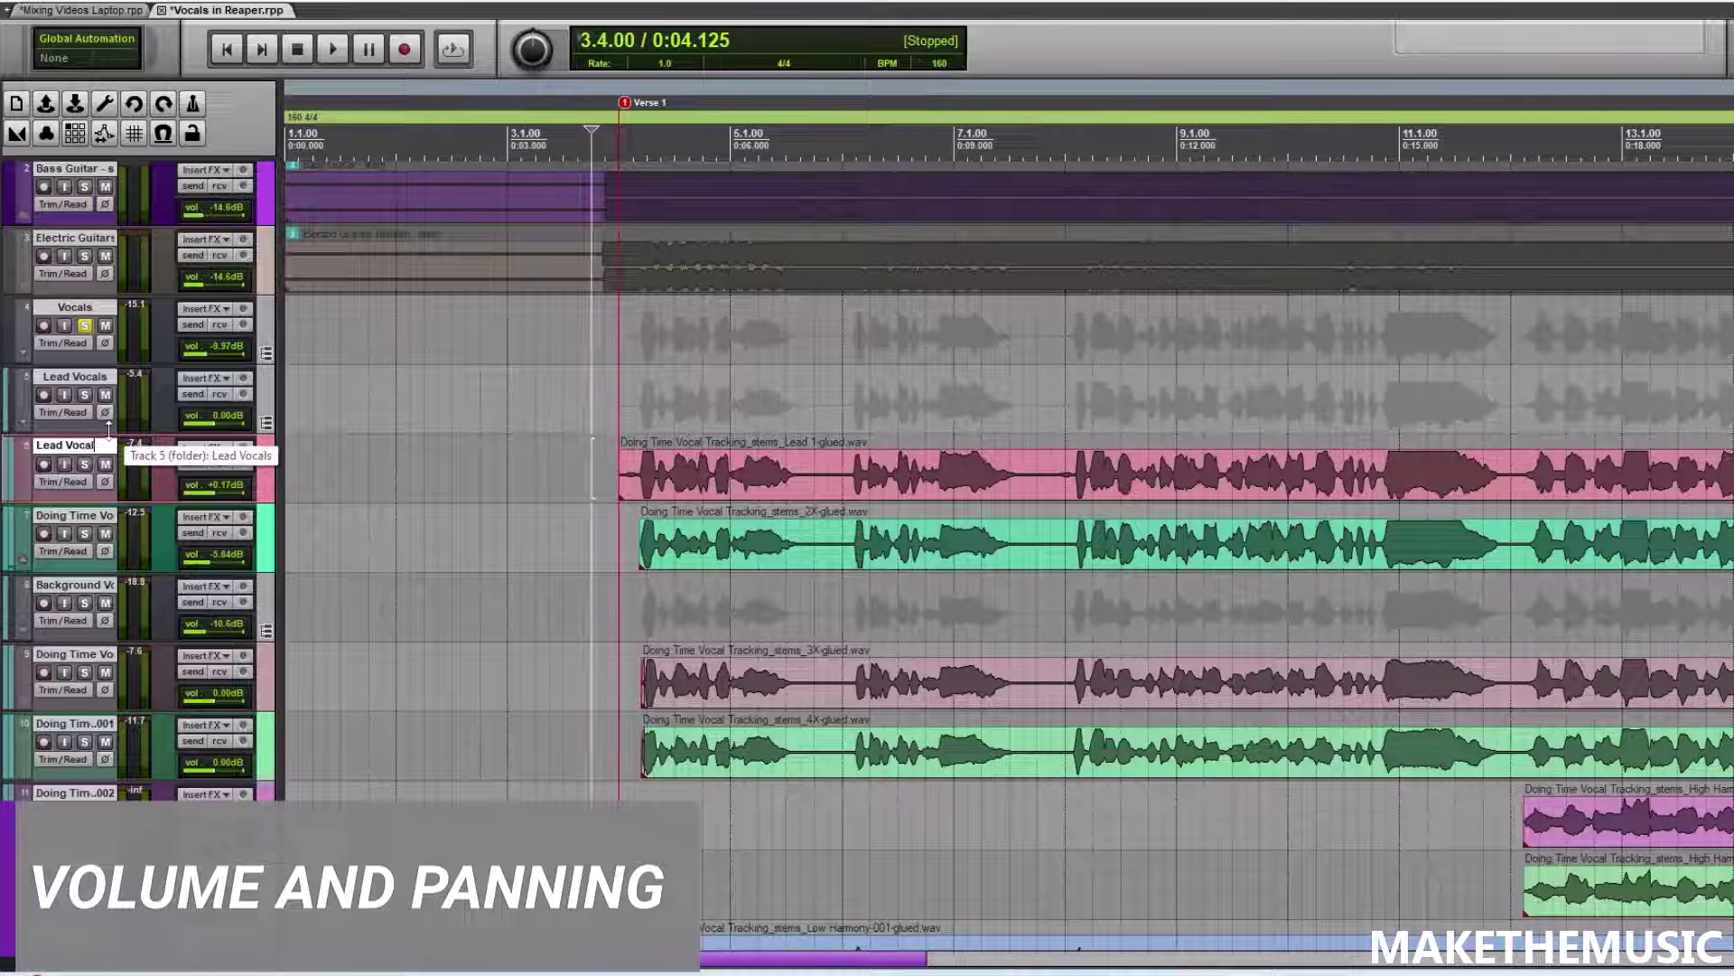
# - Solo the Lead Vocal track and its 2X double, and play them from the Verse 1 marker
pyautogui.click(619, 371)
pyautogui.press('space')
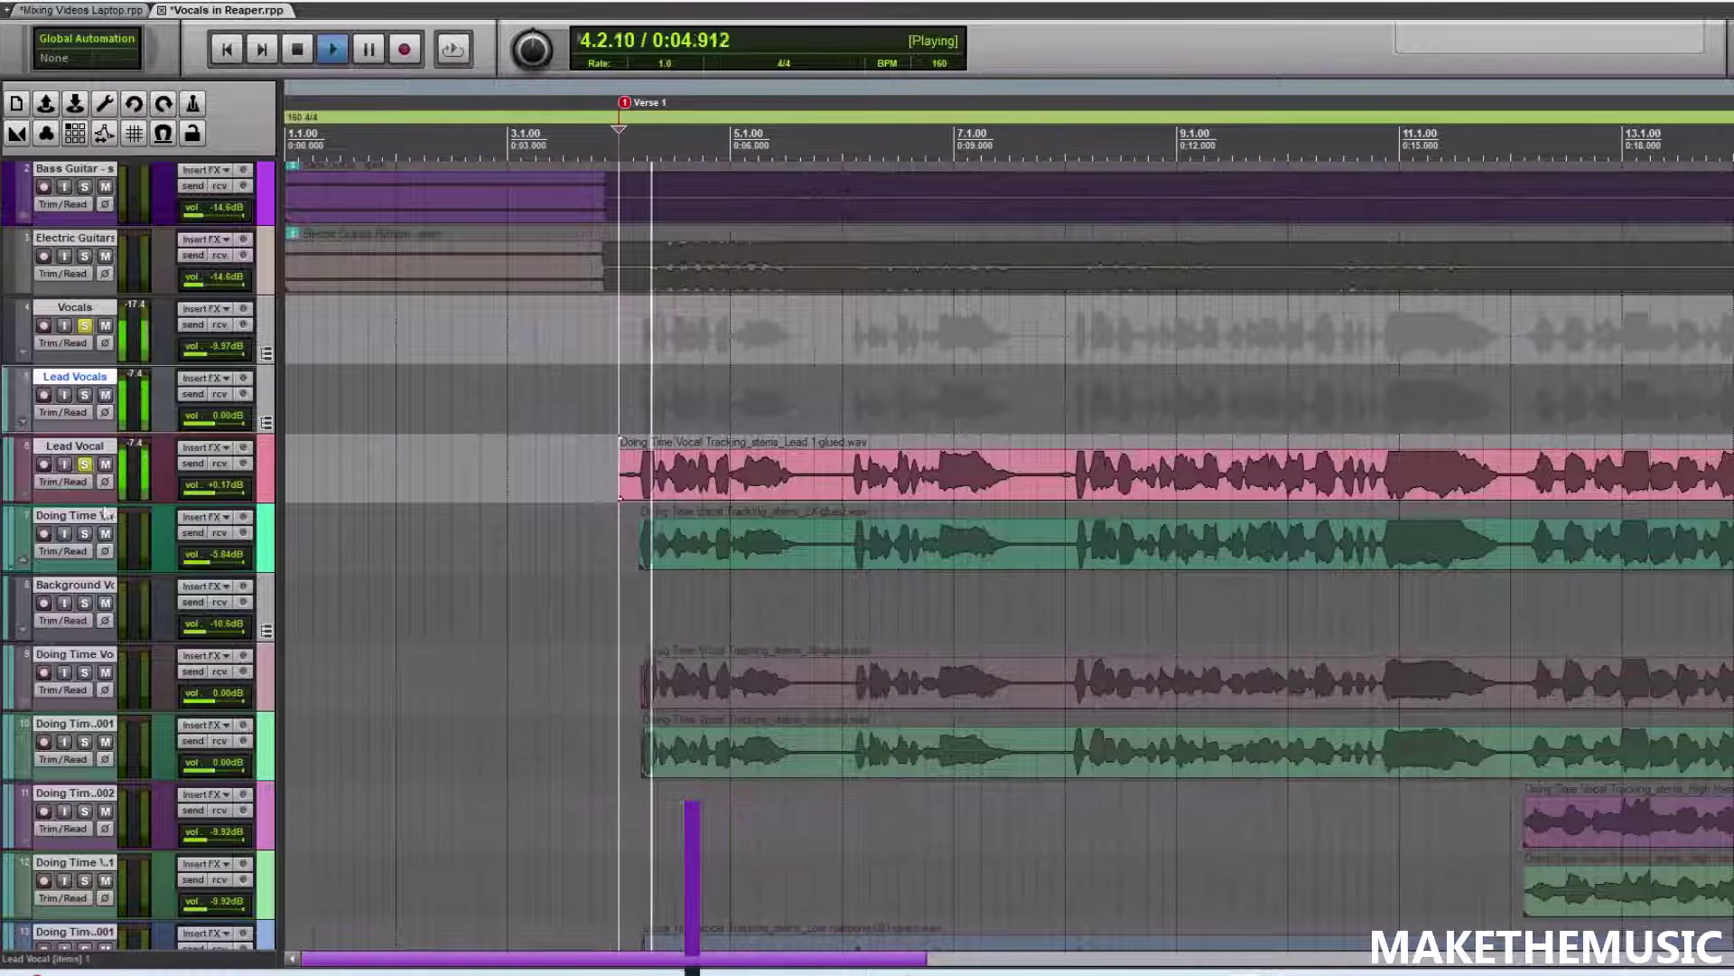
pyautogui.scroll(-3, 600, 420)
pyautogui.scroll(3, 600, 420)
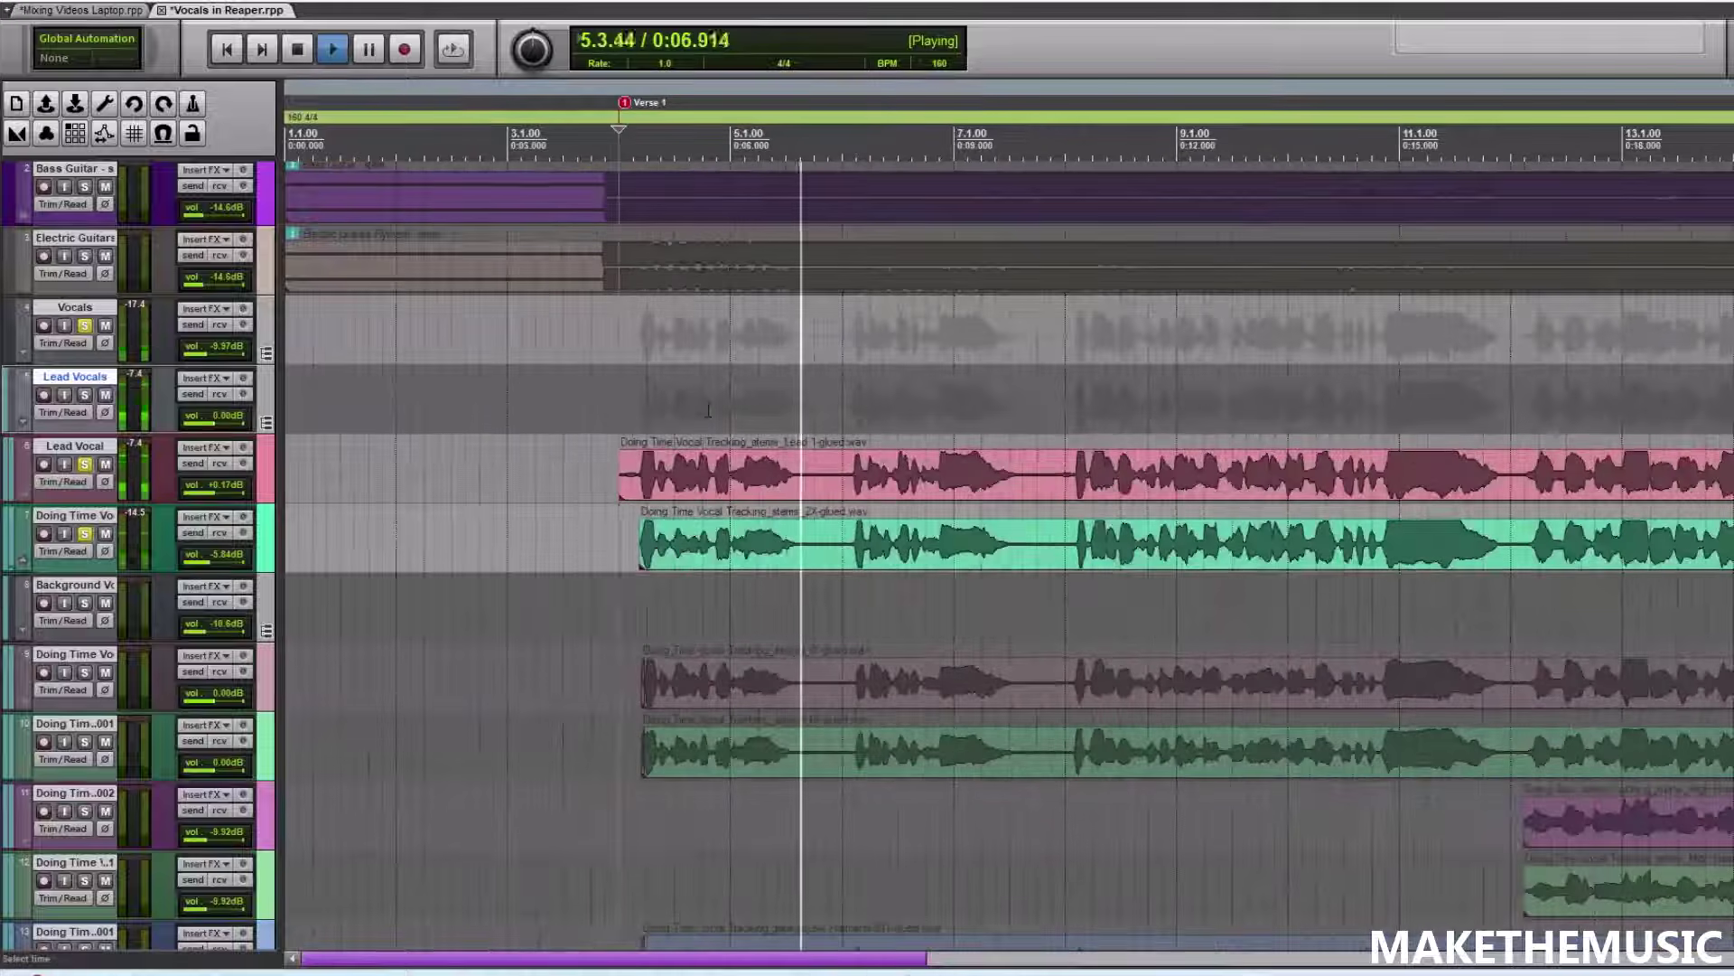
pyautogui.scroll(-3, 676, 430)
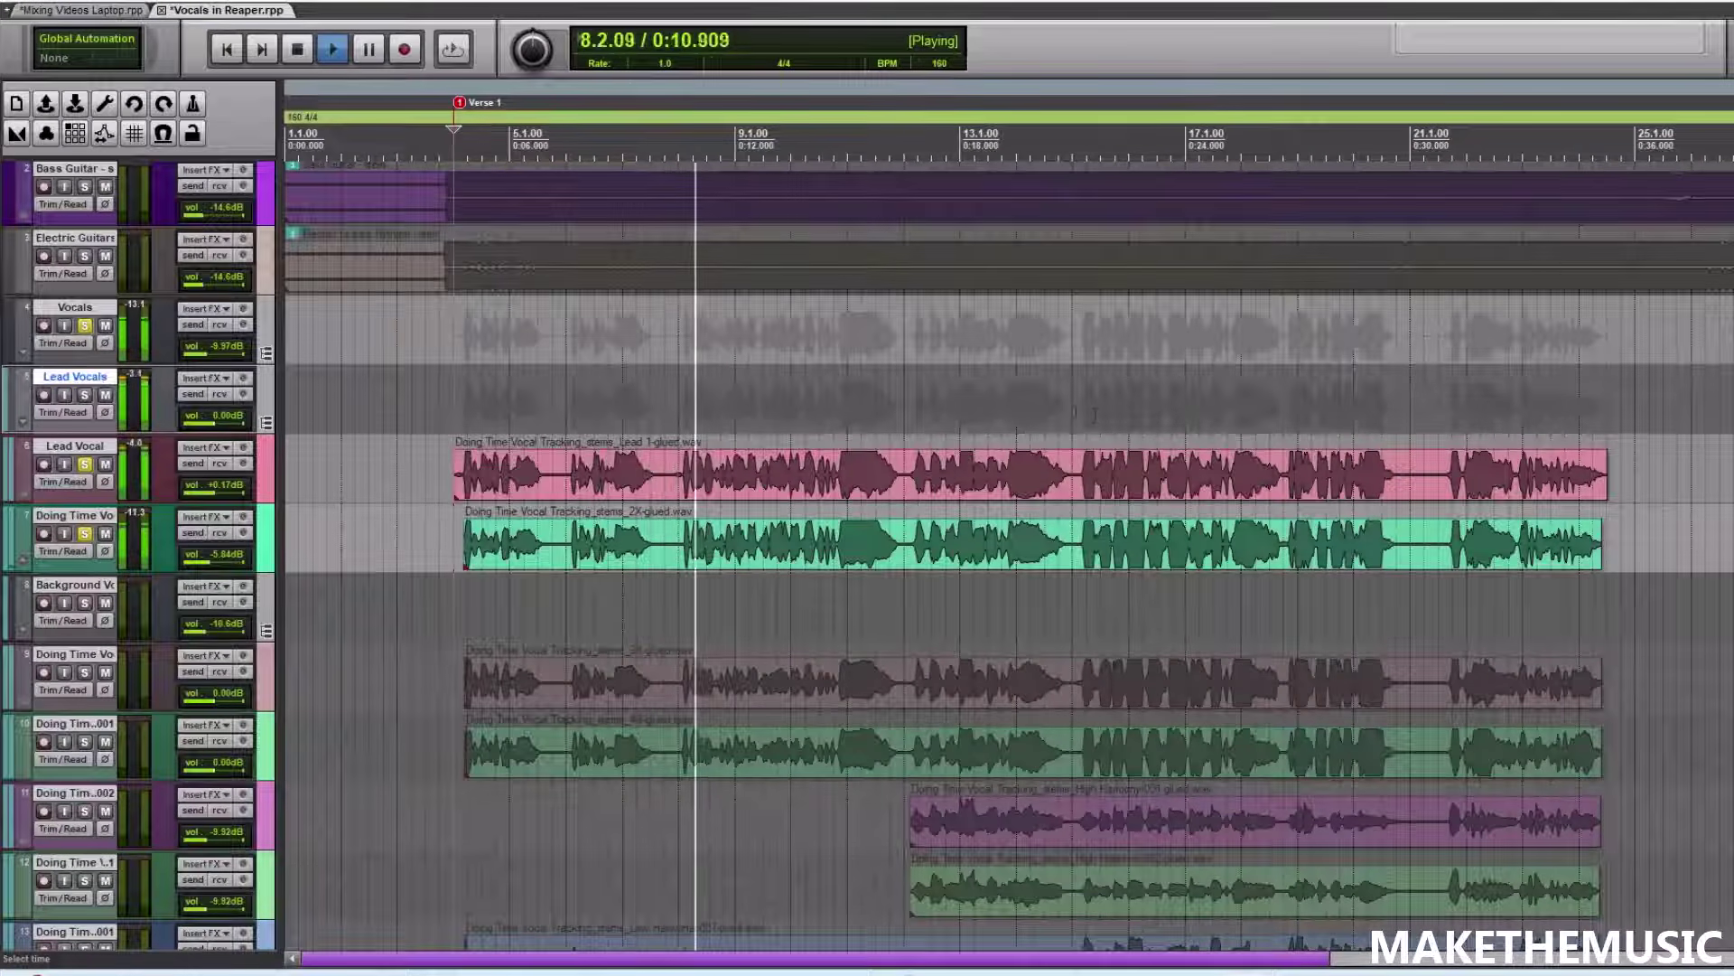
pyautogui.scroll(-3, 714, 407)
pyautogui.press('space')
# - Unsolo the Lead Vocal and 2X double tracks, and solo the Background Vocals folder instead
pyautogui.click(84, 464)
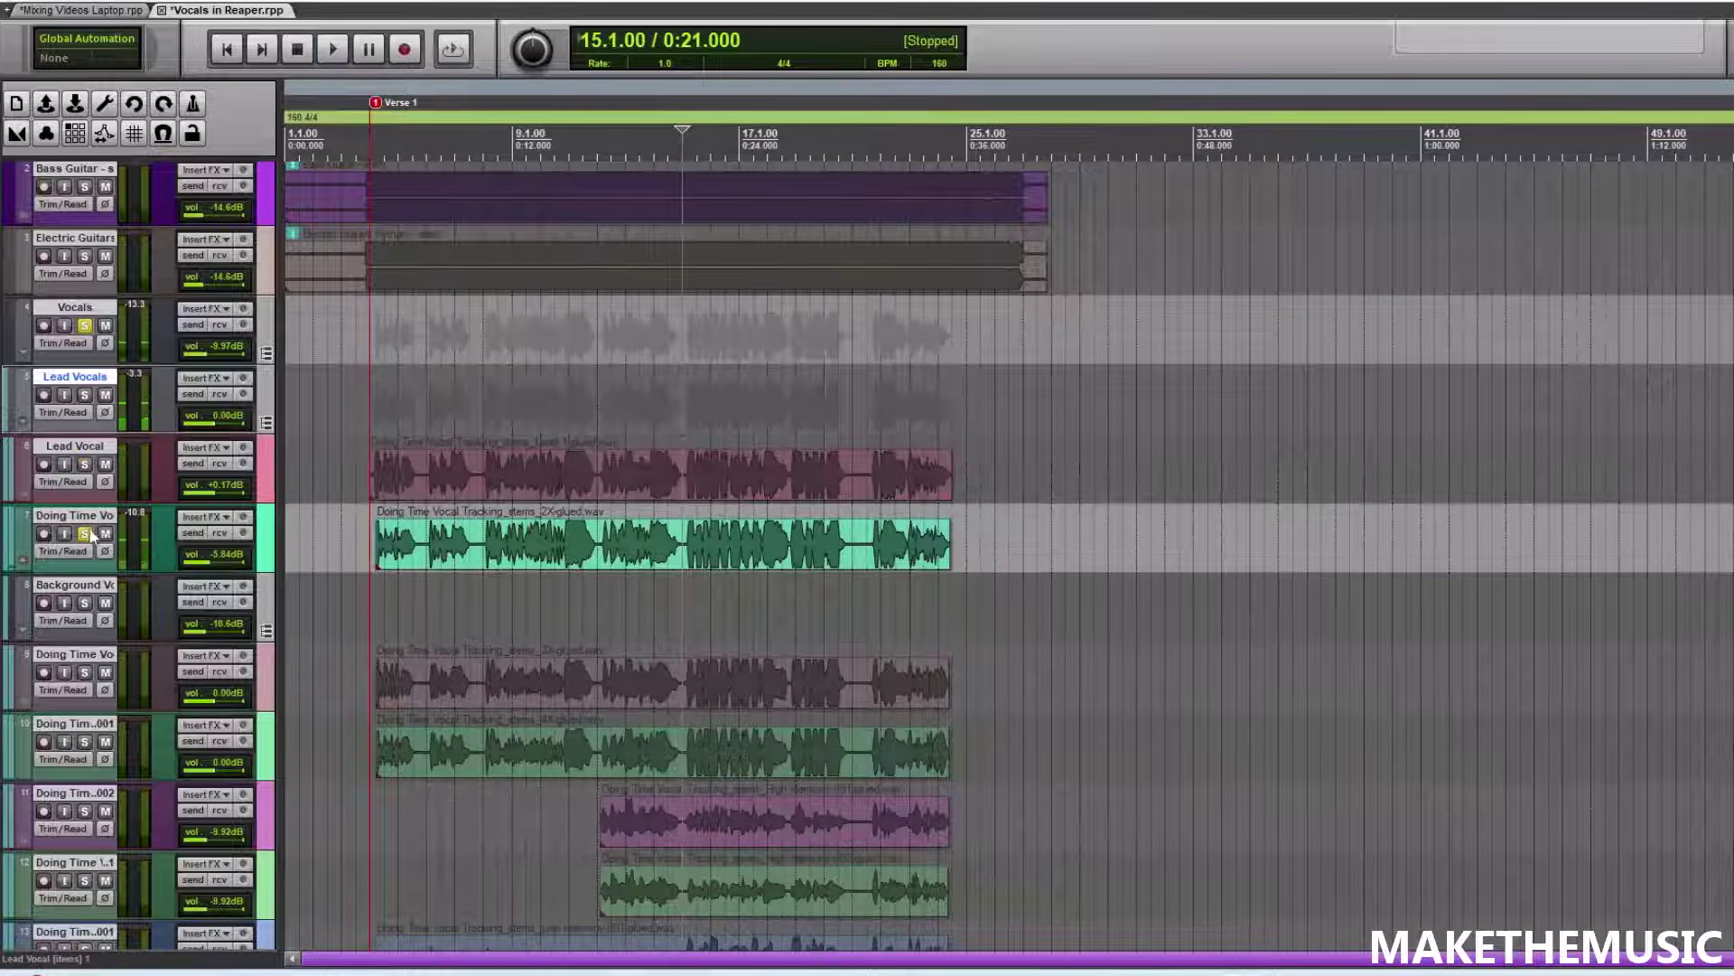
pyautogui.click(84, 533)
pyautogui.click(87, 602)
pyautogui.scroll(-3, 763, 371)
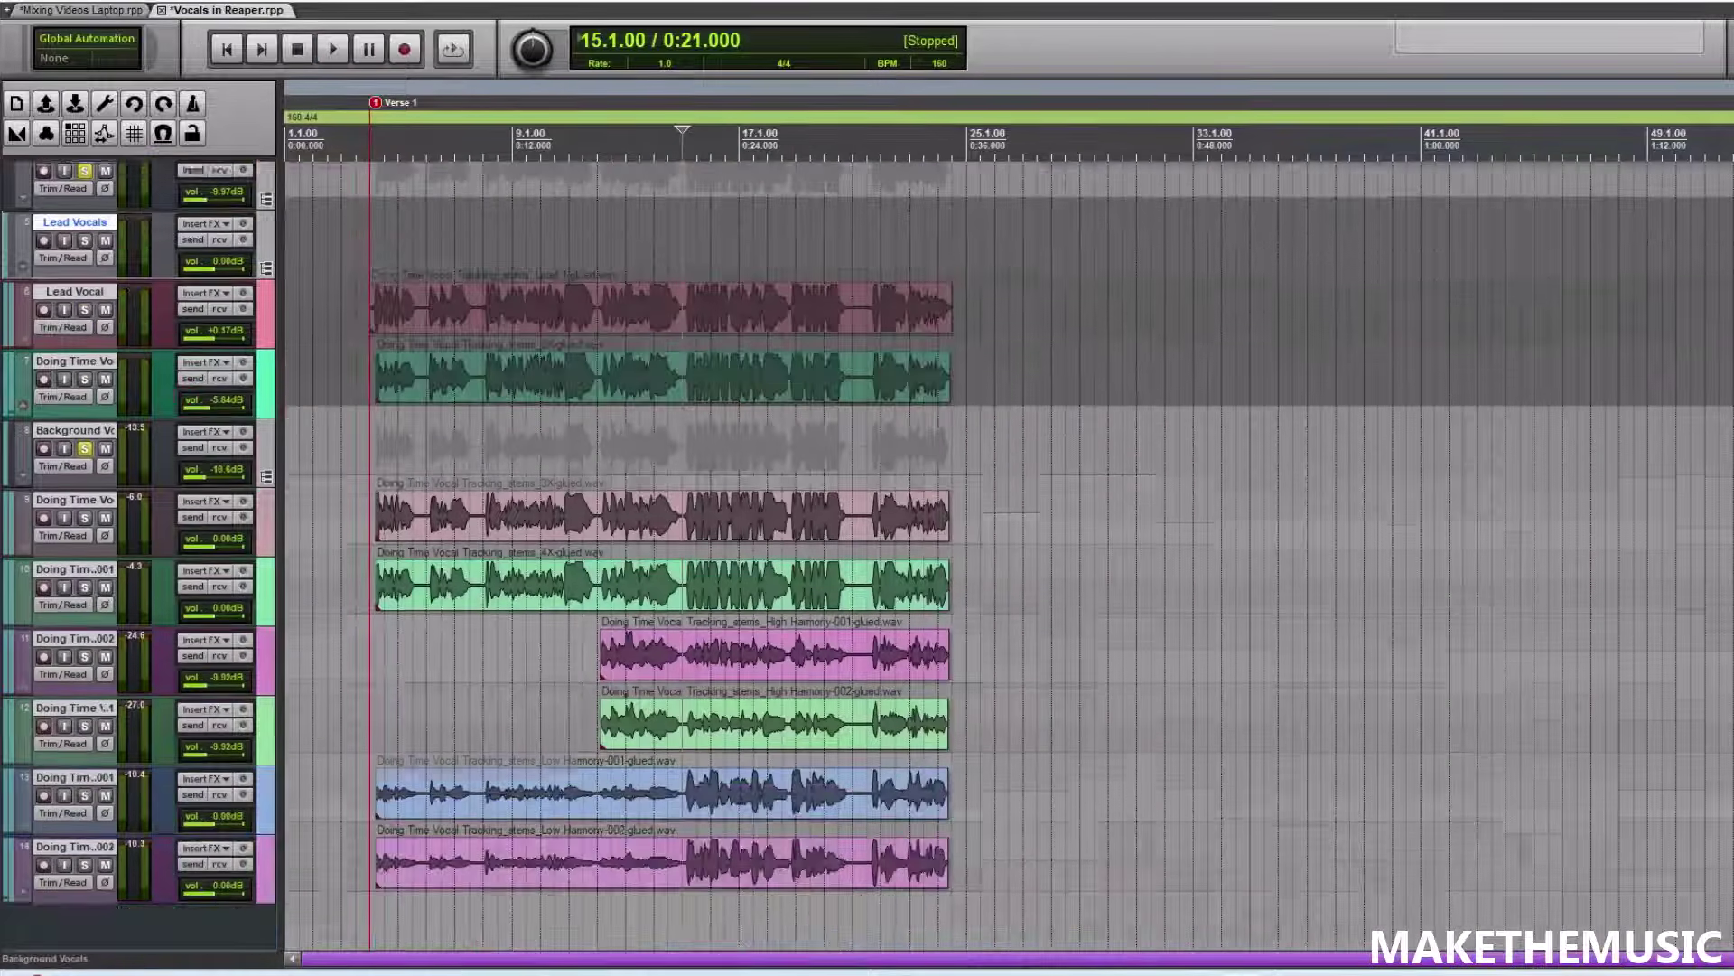
pyautogui.scroll(2, 762, 370)
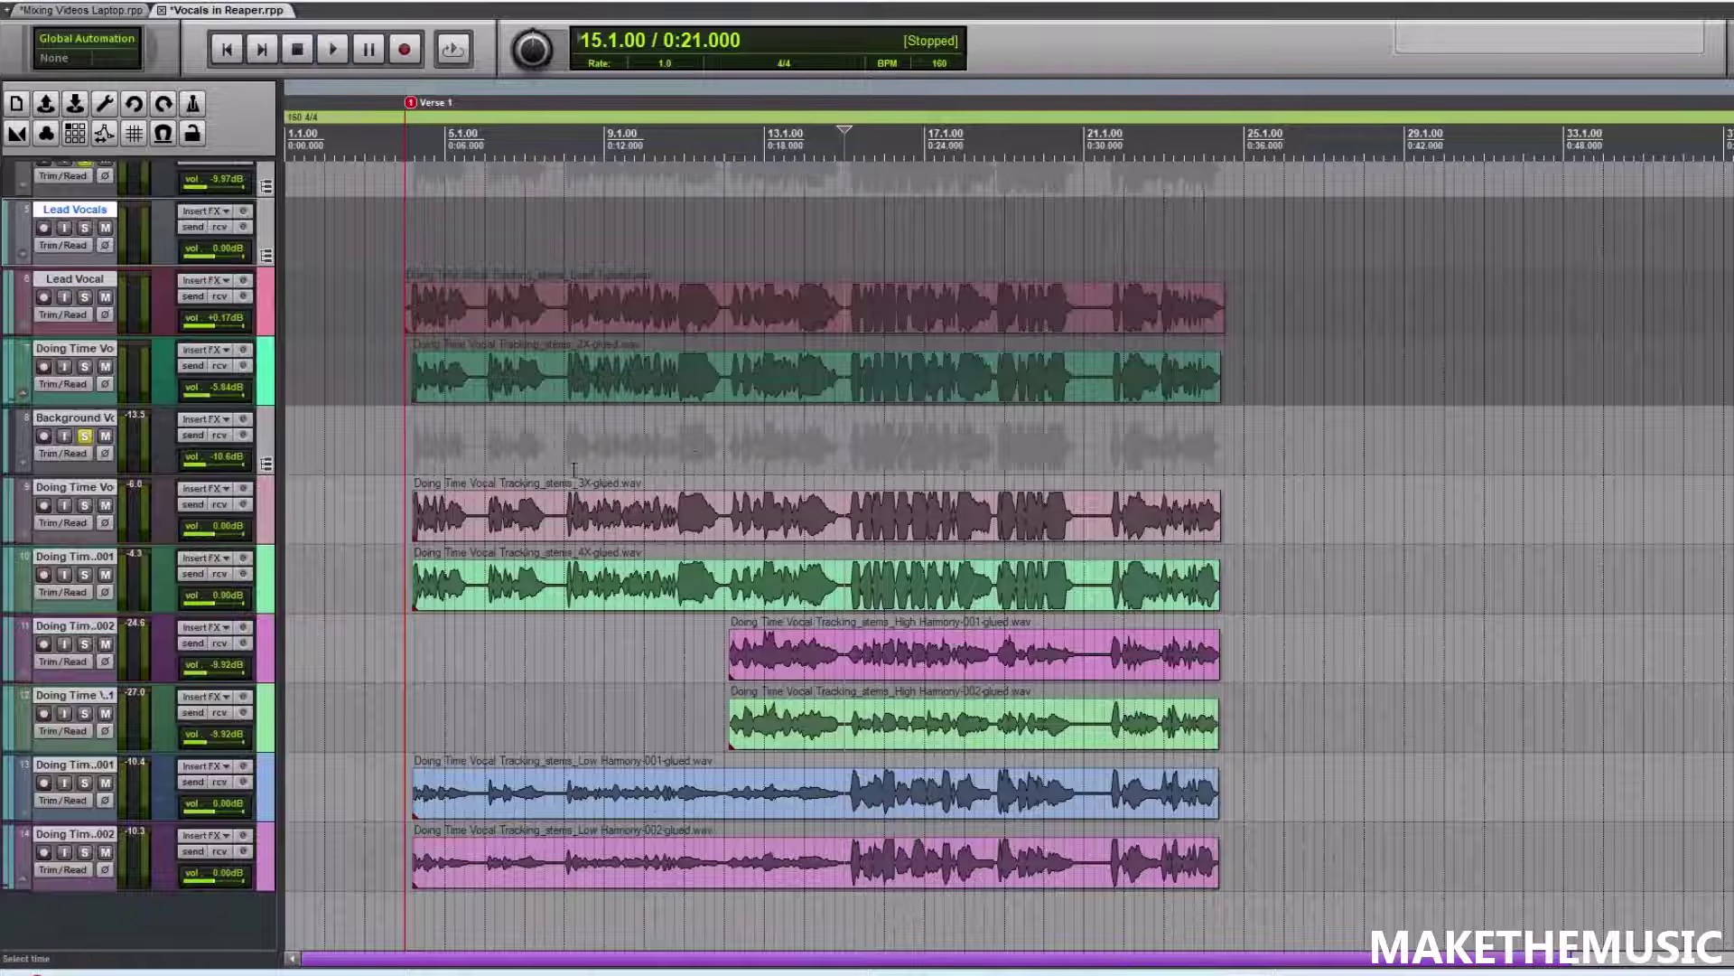
# - Play the soloed background vocals from 15.1.00 to hear the doubles and harmonies
pyautogui.press('space')
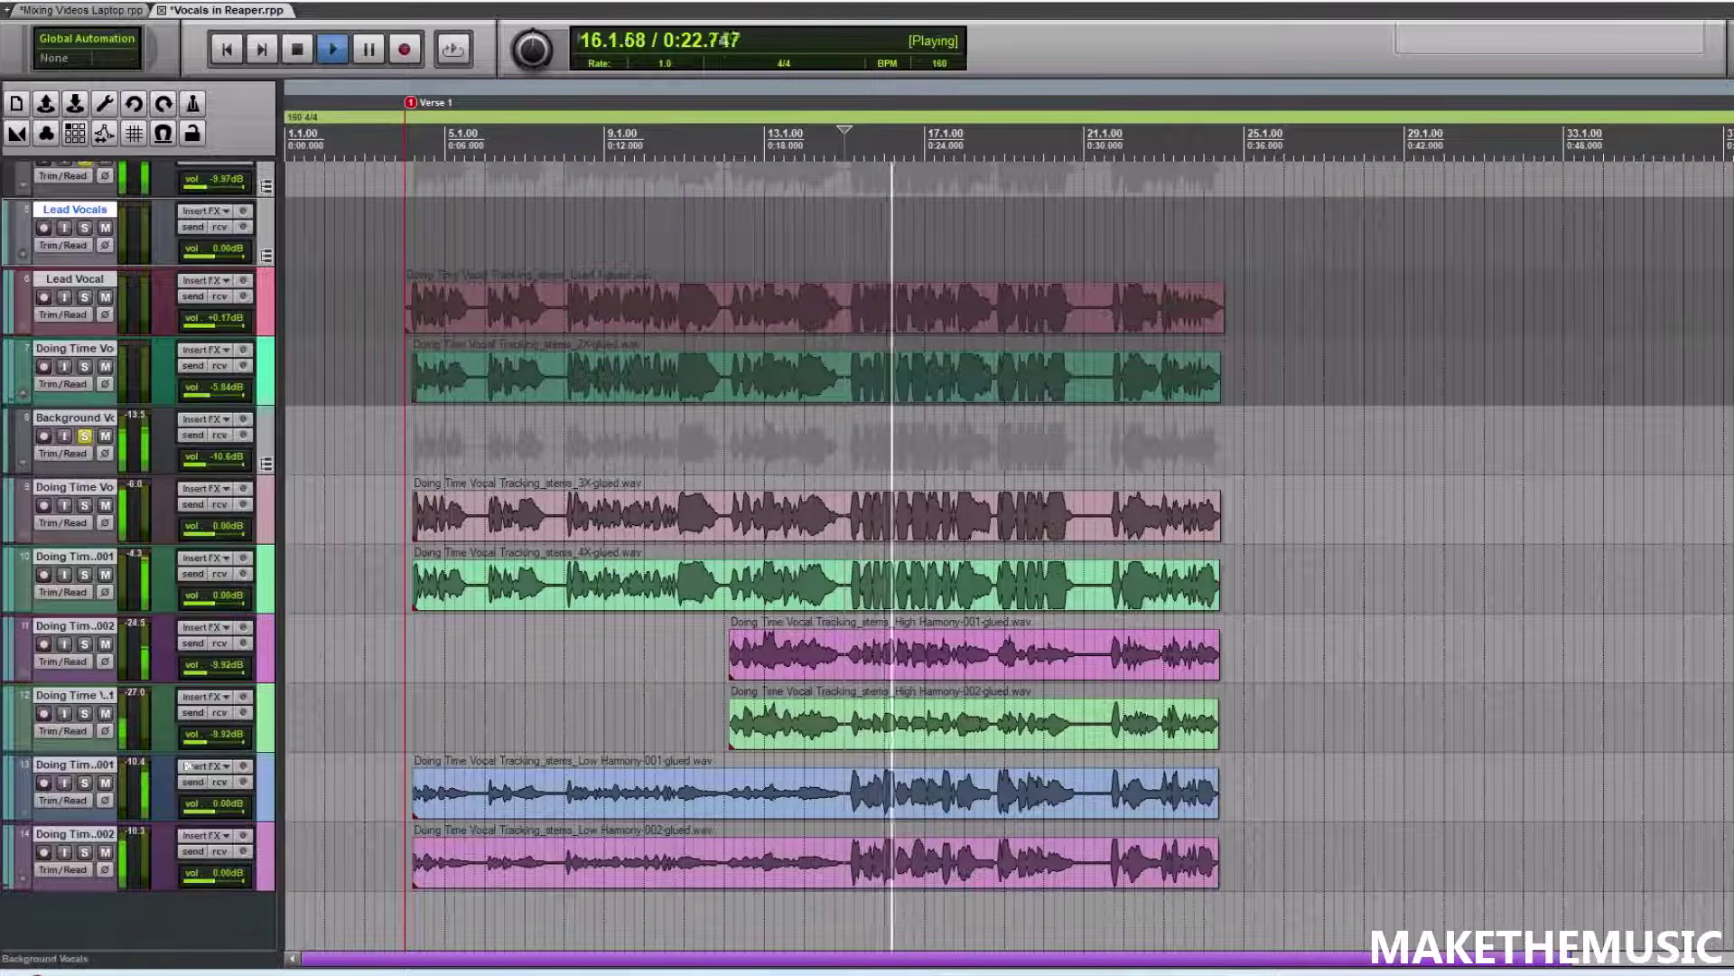
pyautogui.press('space')
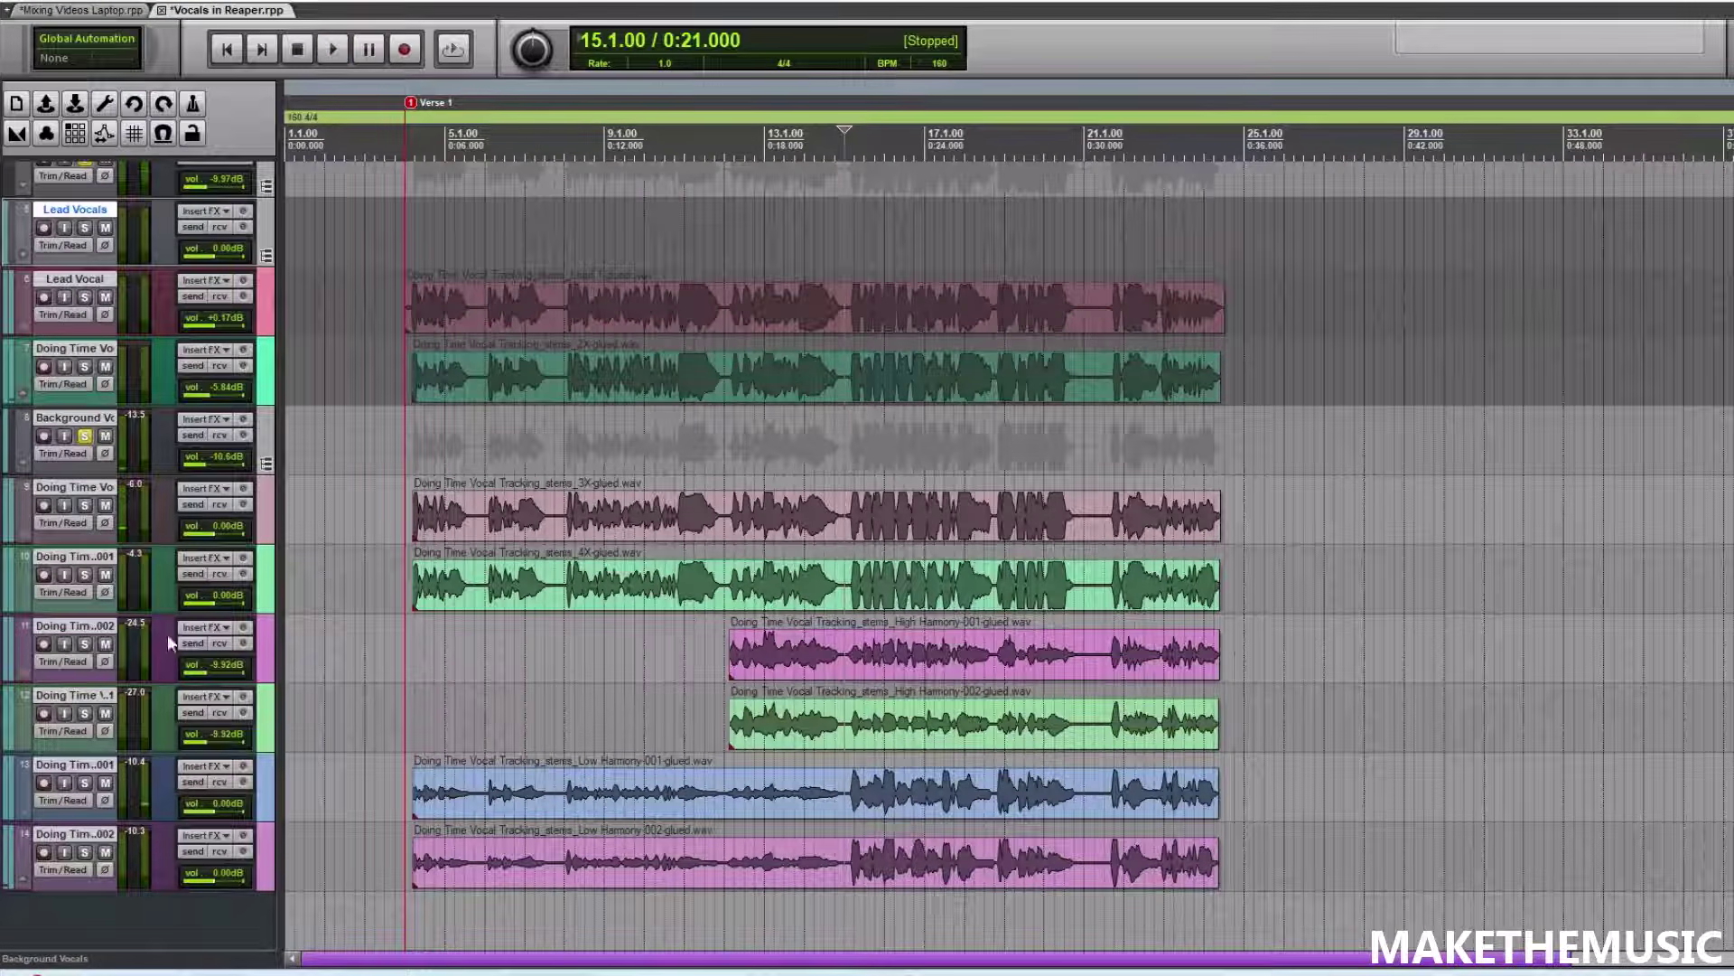
pyautogui.press('space')
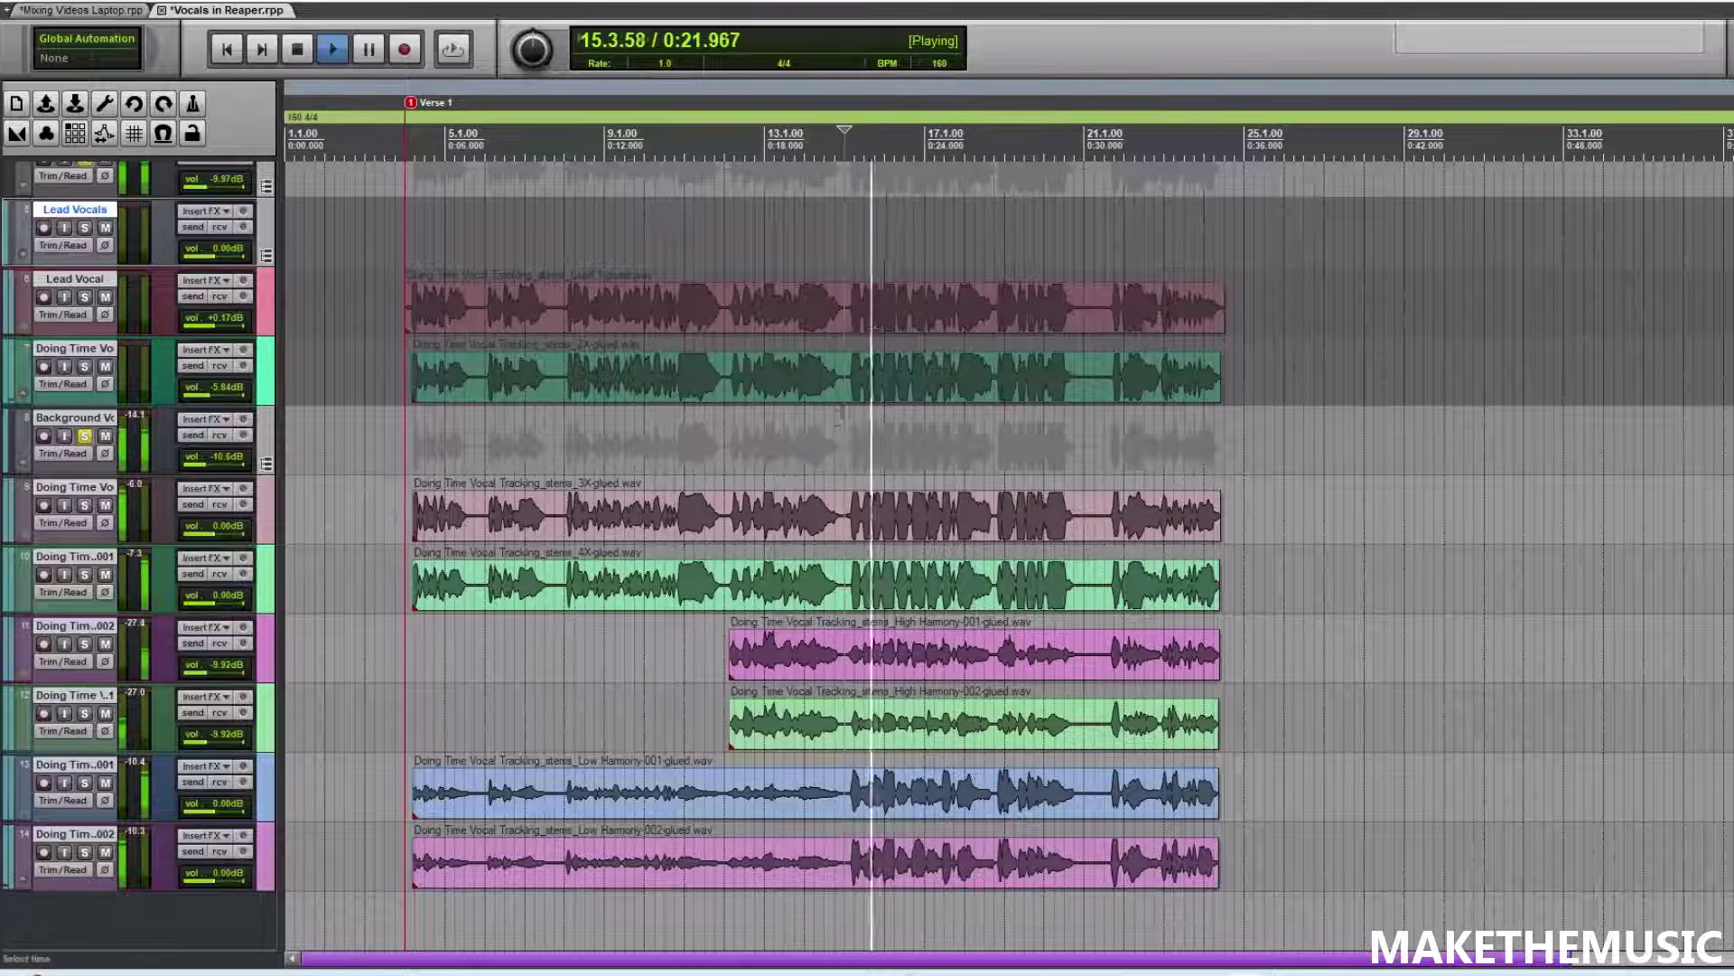
pyautogui.scroll(-2, 768, 418)
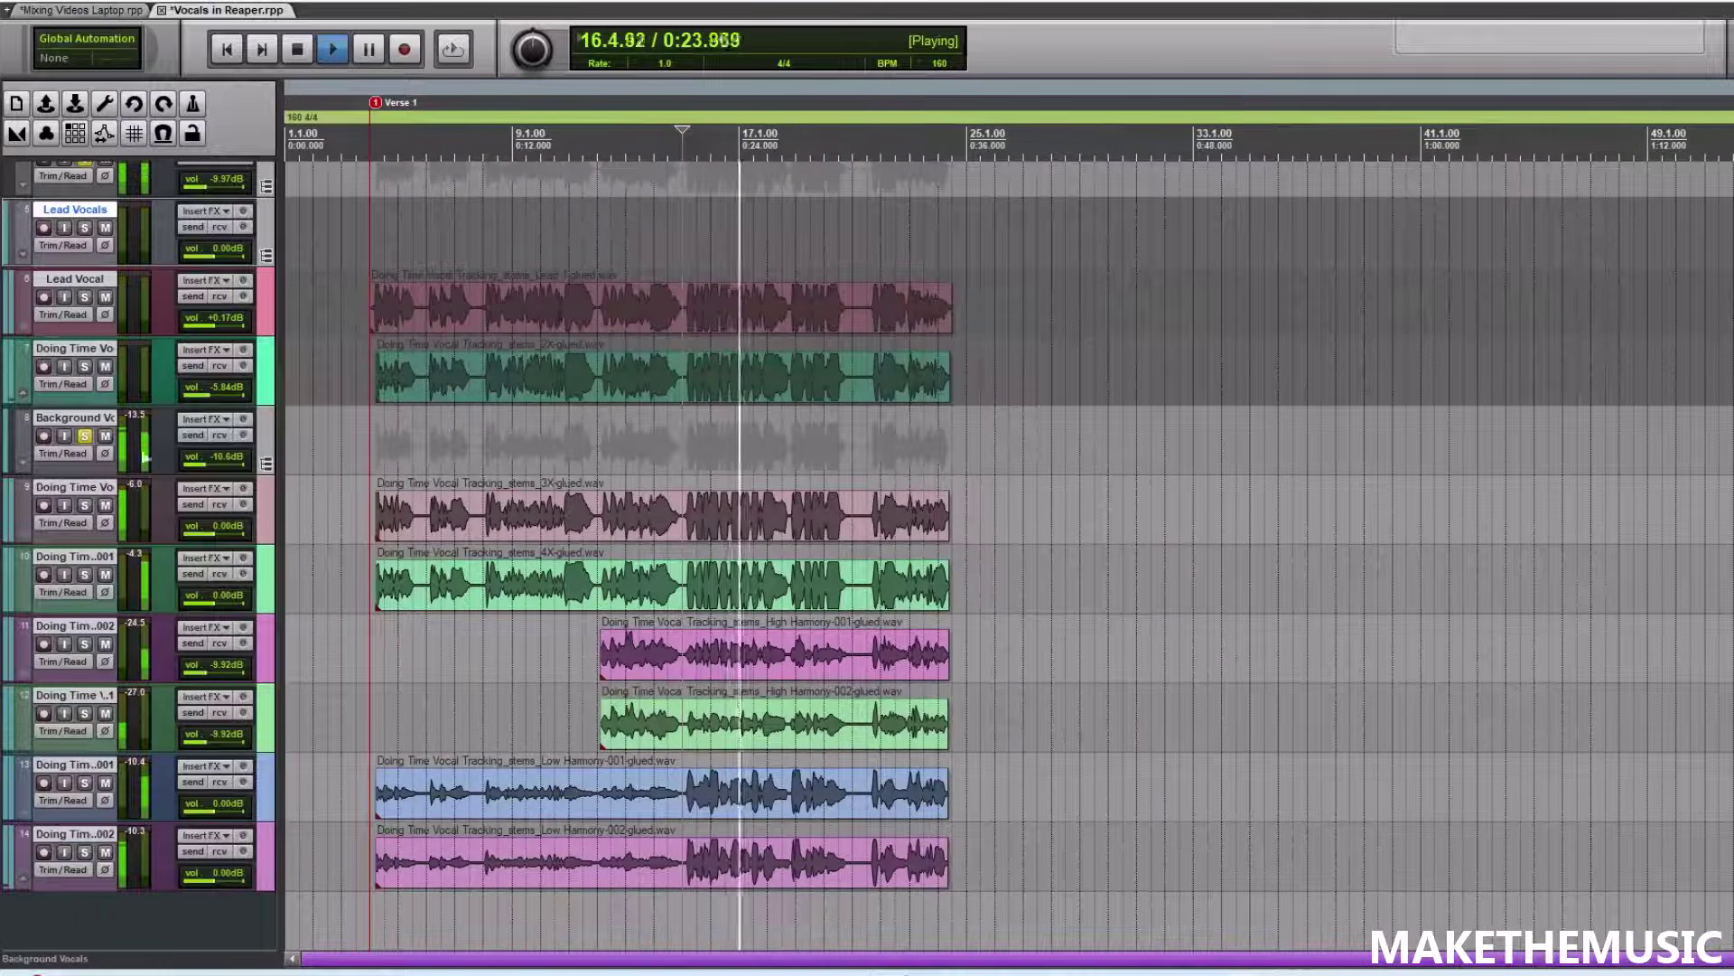
pyautogui.press('space')
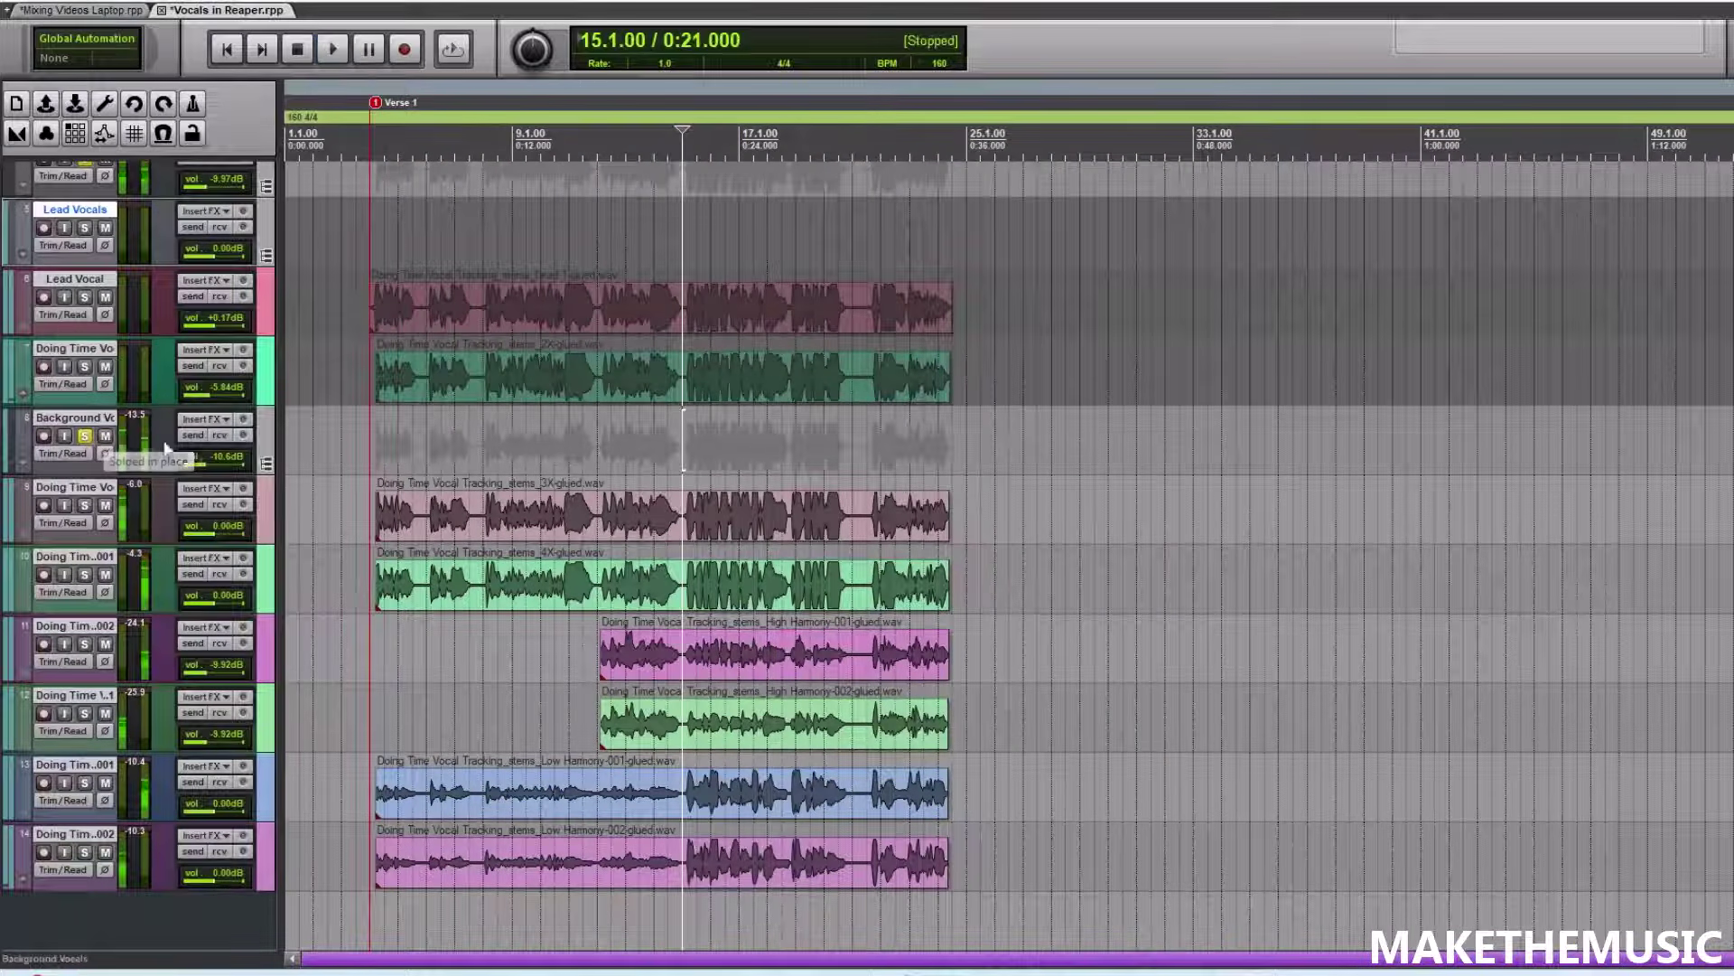
# - Unsolo the Background Vocals folder and play all the lead and background vocals together from 15.1.00
pyautogui.click(85, 438)
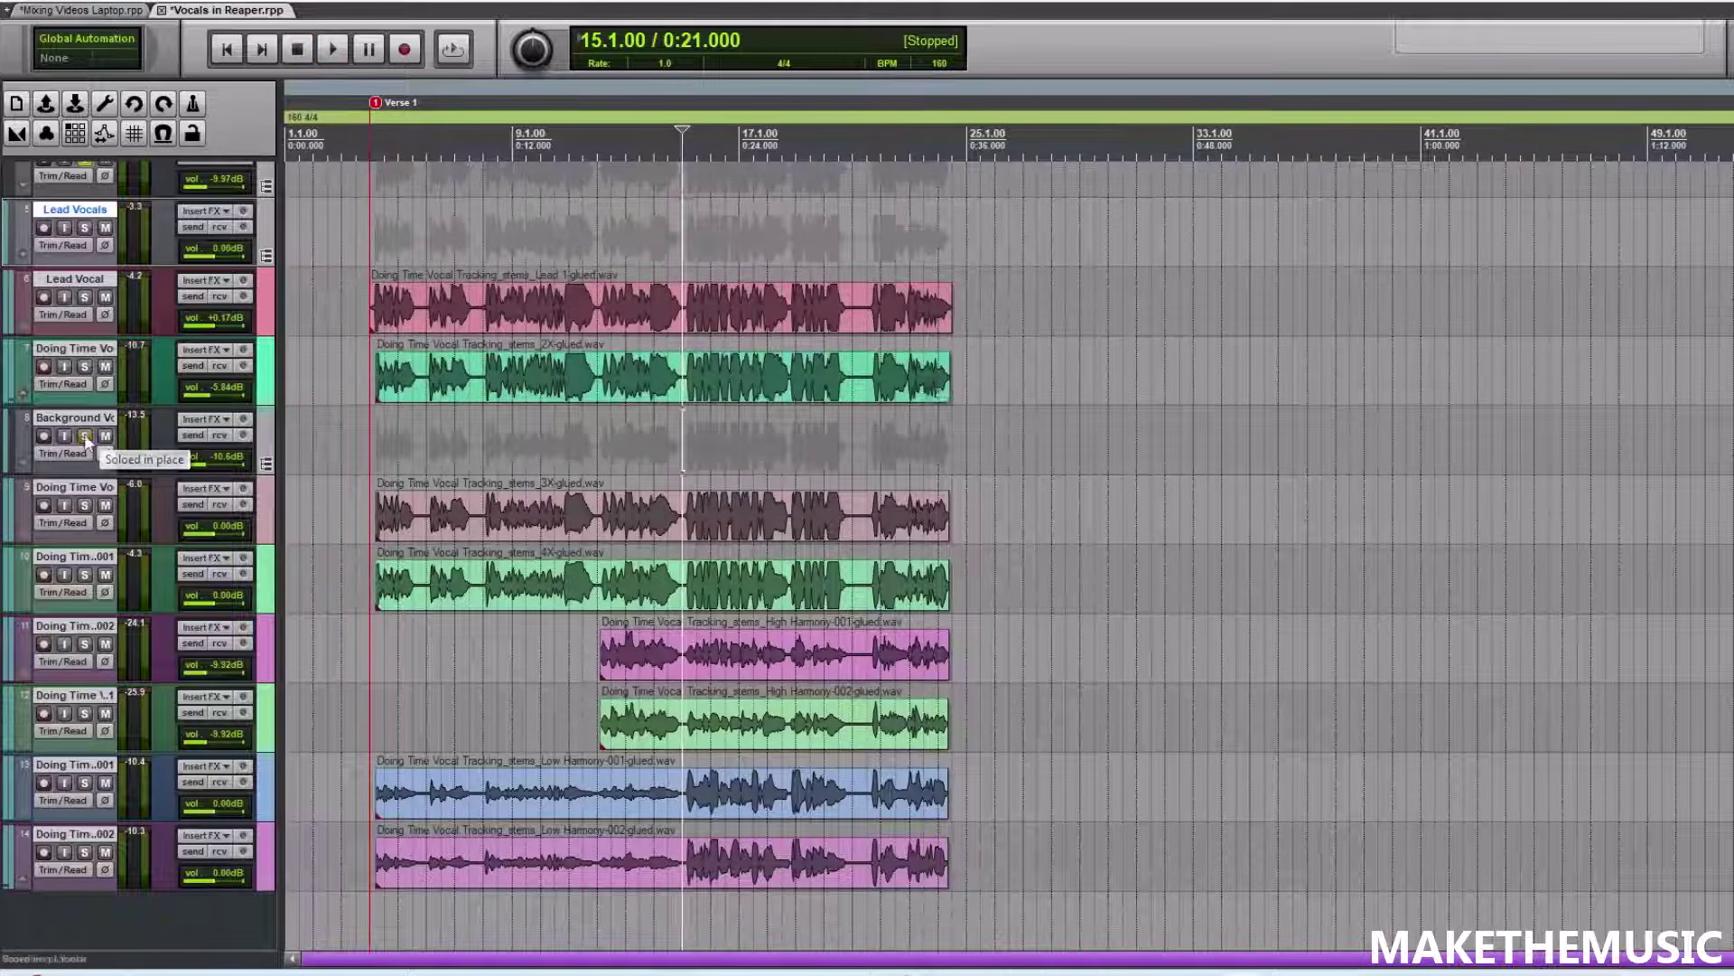
pyautogui.press('space')
pyautogui.press('space')
pyautogui.scroll(1, 135, 542)
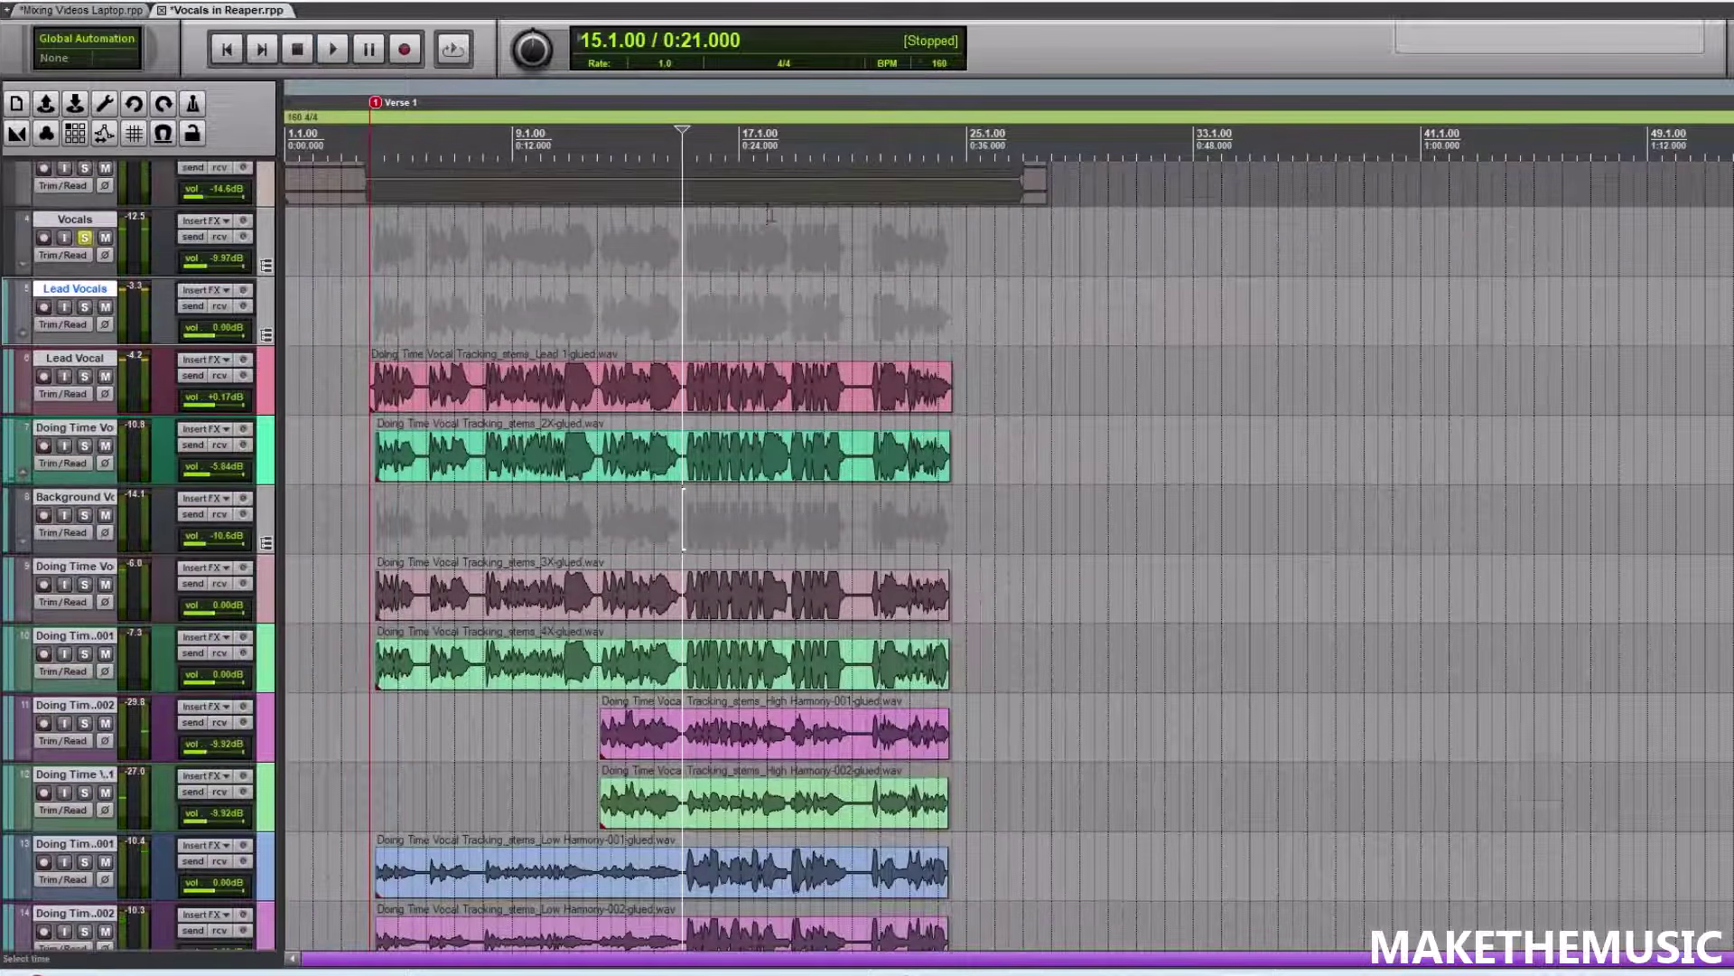
pyautogui.scroll(3, 1066, 224)
pyautogui.scroll(-1, 1066, 224)
pyautogui.scroll(-1, 1066, 224)
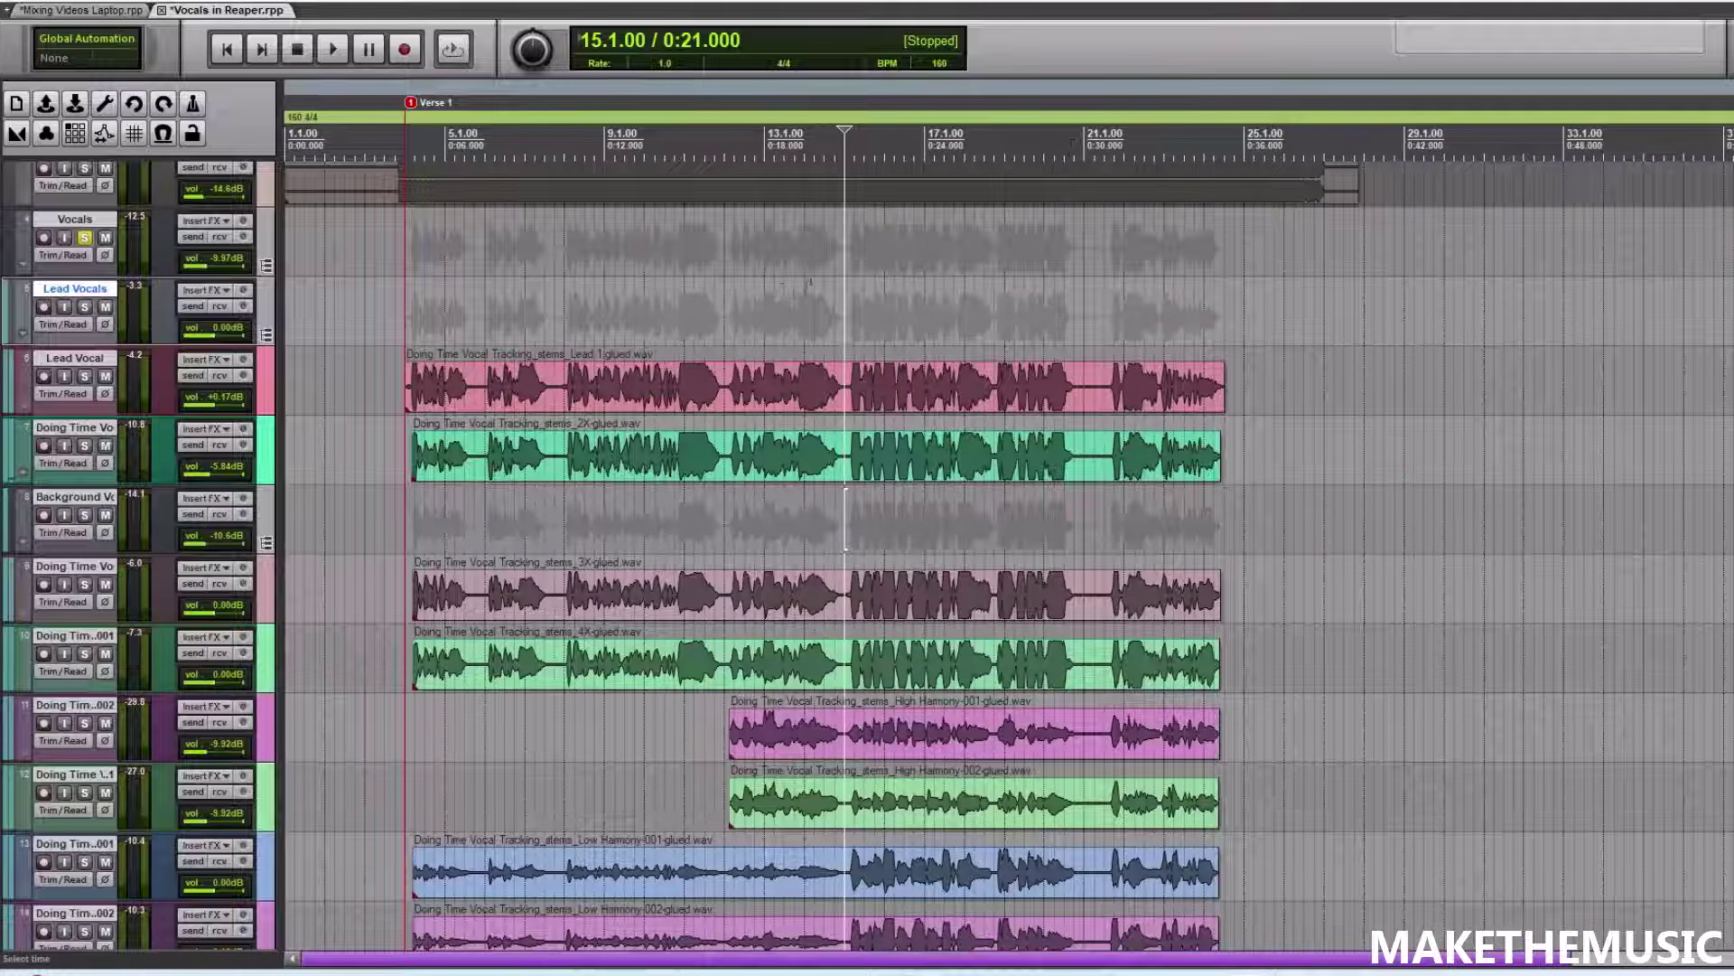
pyautogui.scroll(2, 810, 281)
pyautogui.press('space')
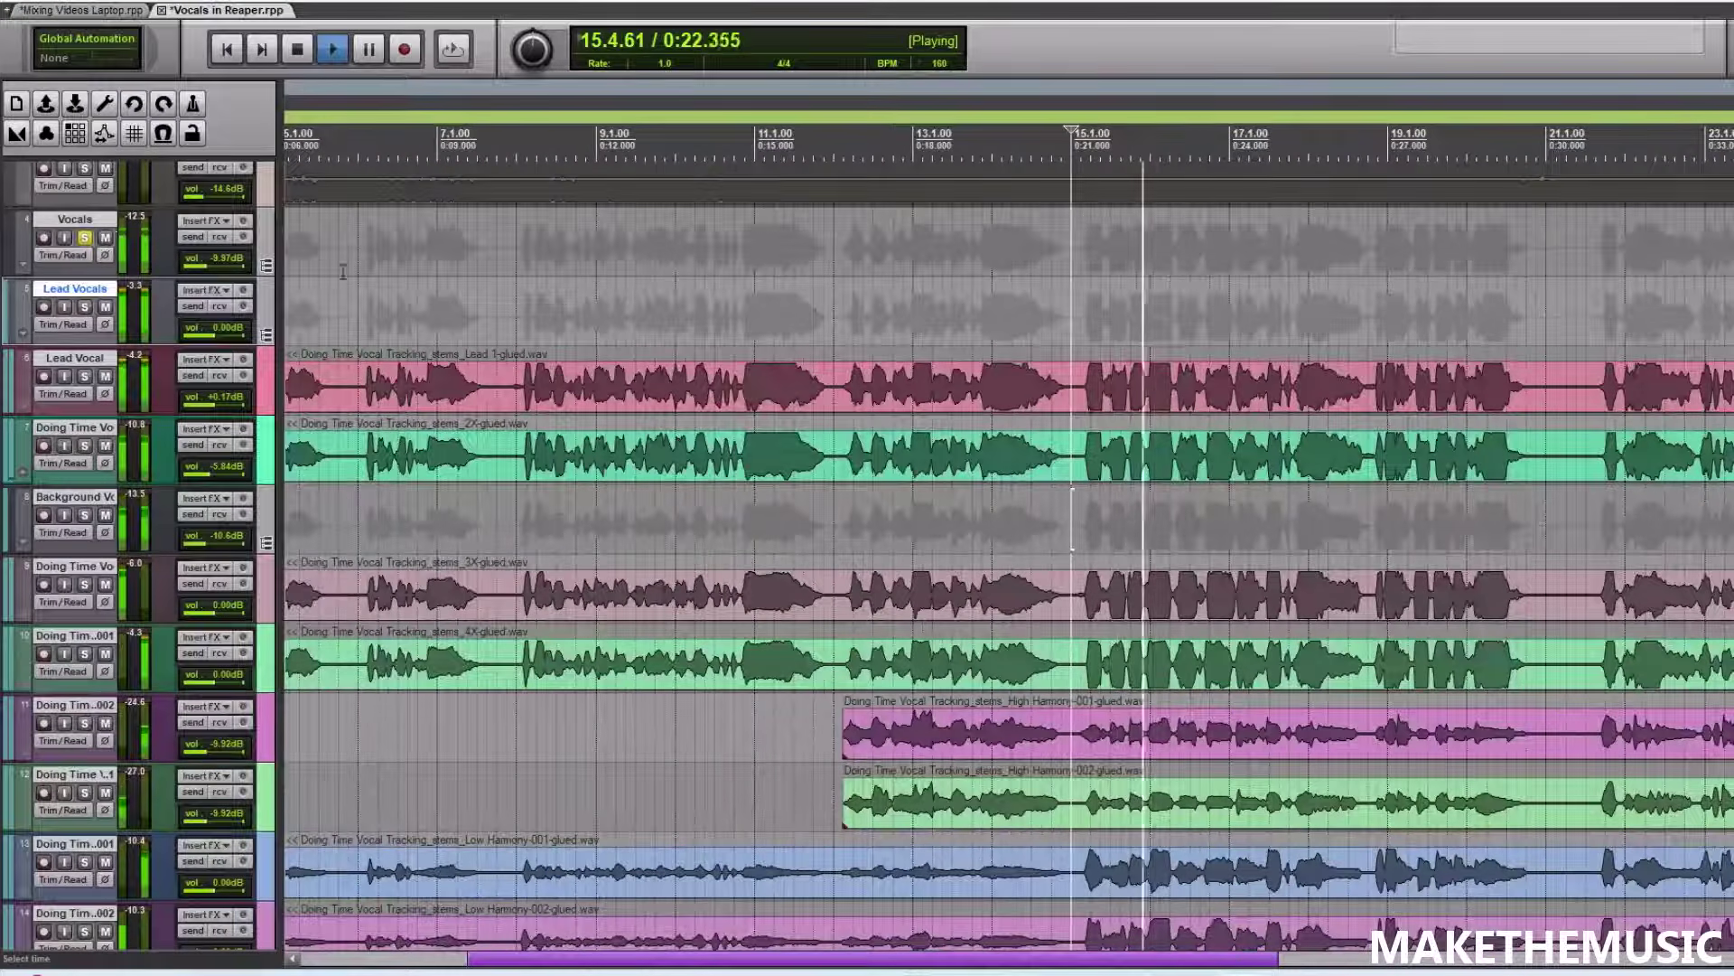
pyautogui.scroll(-2, 344, 271)
pyautogui.press('space')
# - Add the ReaEQ (Cockos) plugin to the Vocals folder track
pyautogui.click(190, 221)
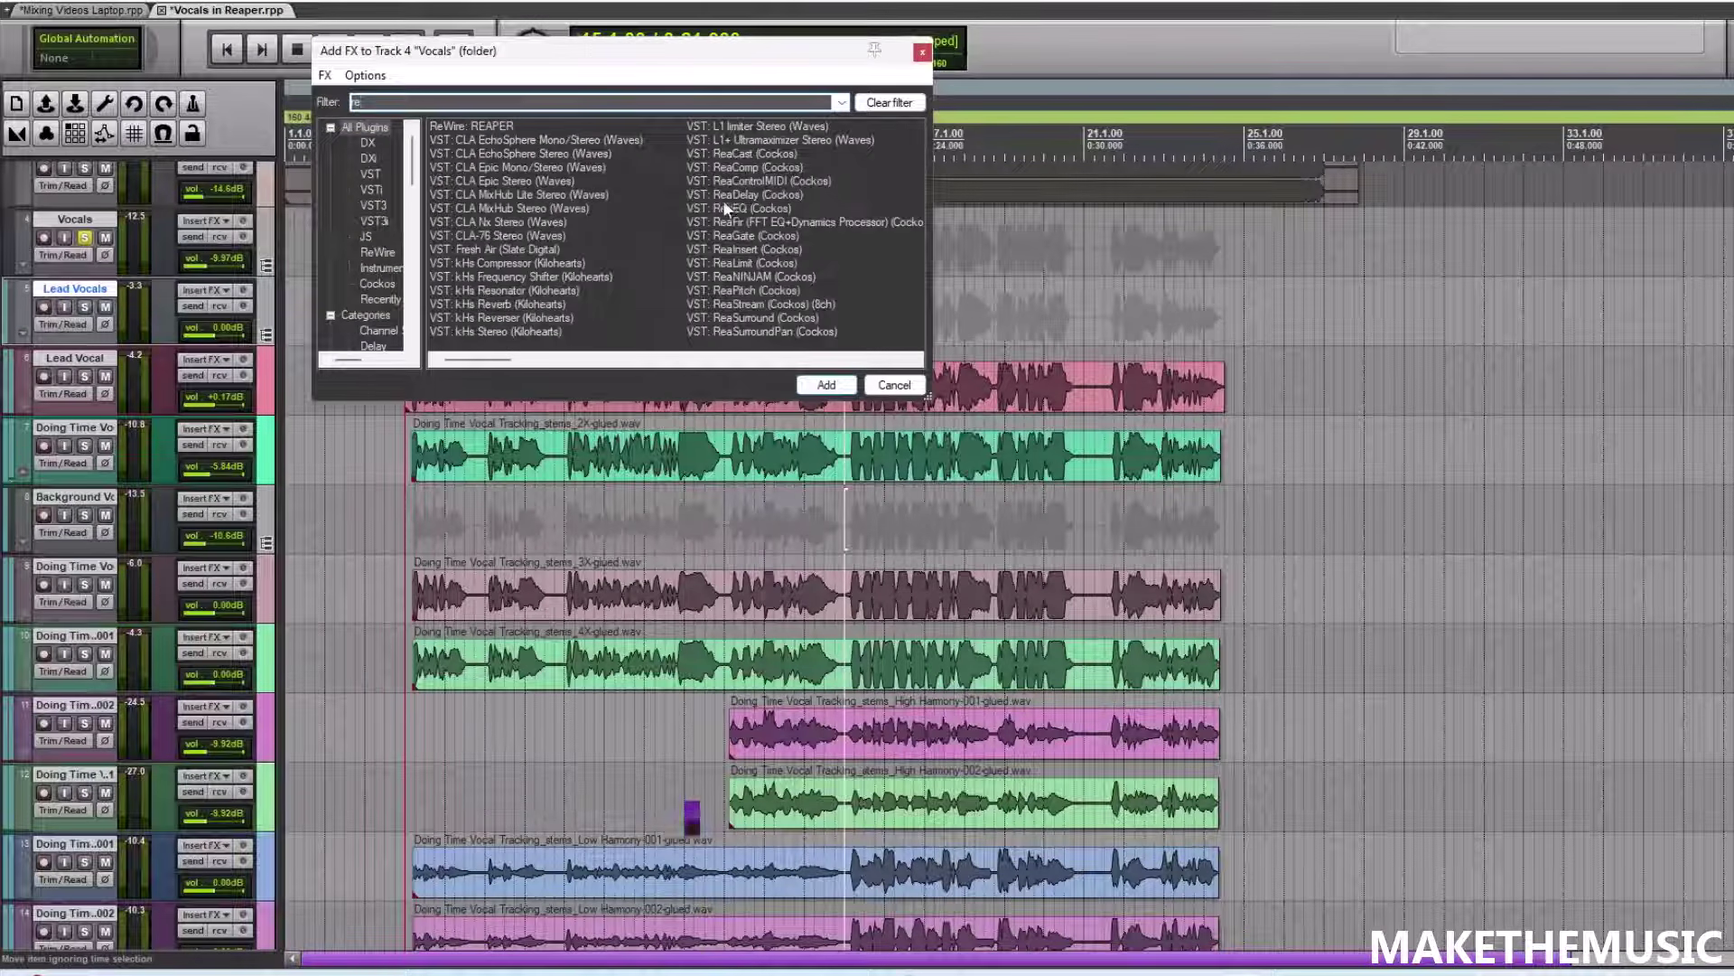
pyautogui.doubleClick(723, 208)
pyautogui.moveTo(288, 31); pyautogui.dragTo(393, 20)
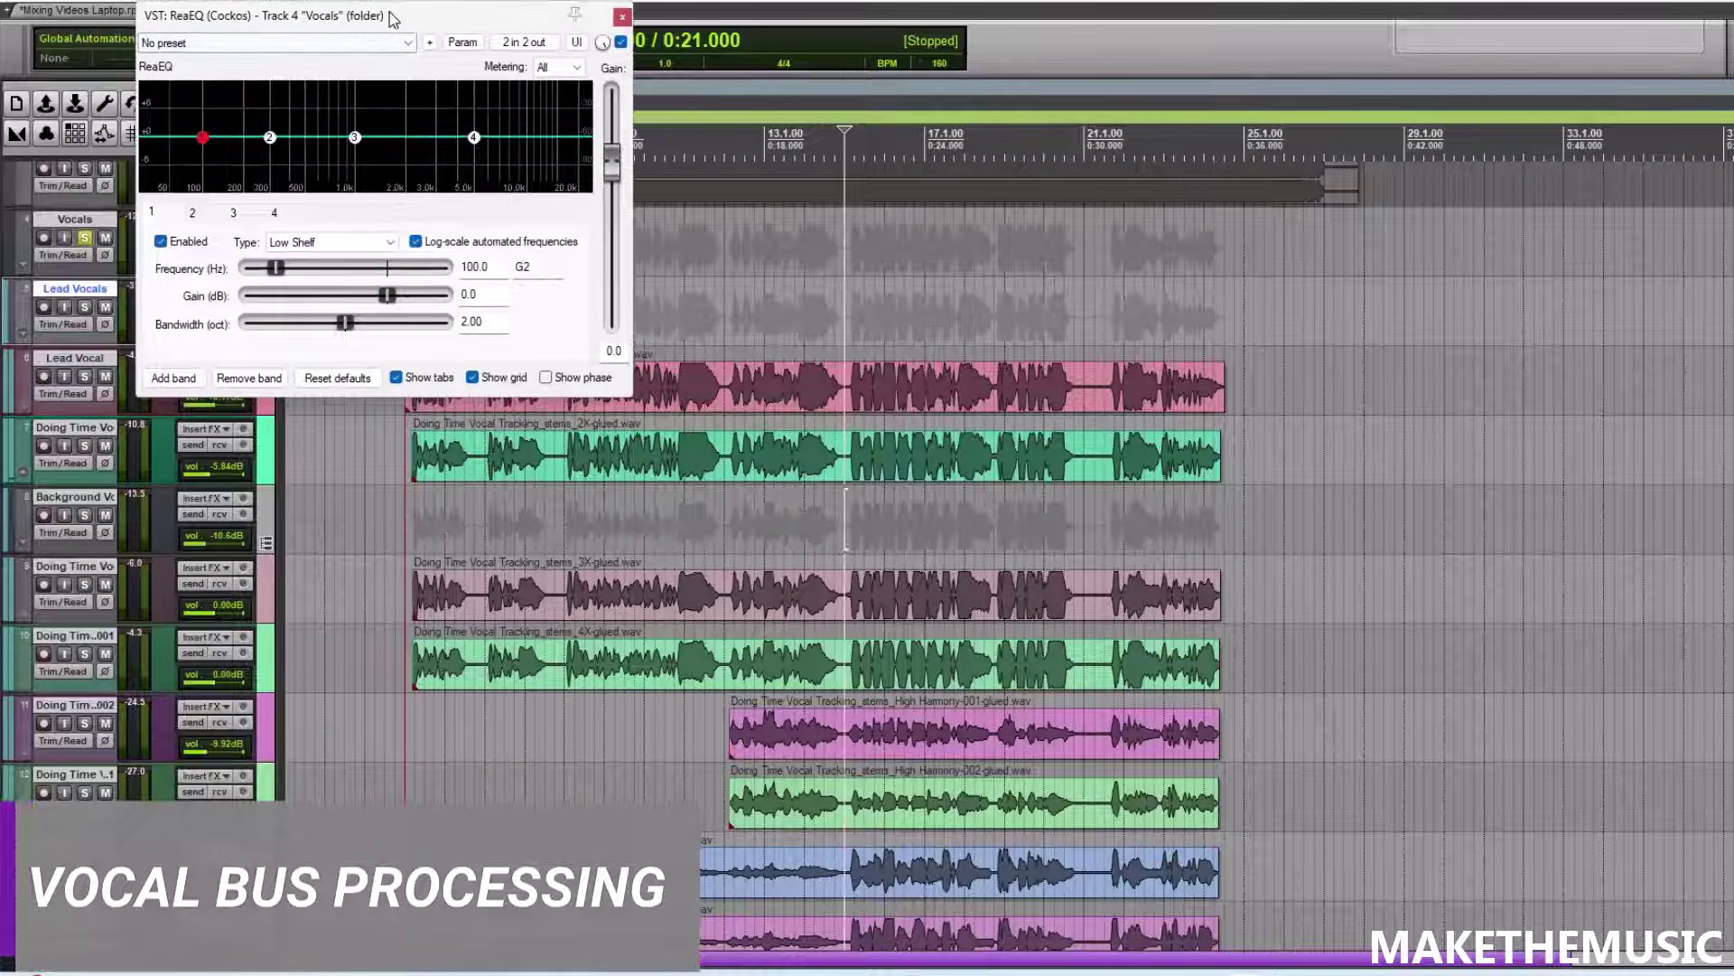
# - Change ReaEQ's band 1 to a high pass at 96.4 Hz and play the vocals through it
pyautogui.rightClick(204, 148)
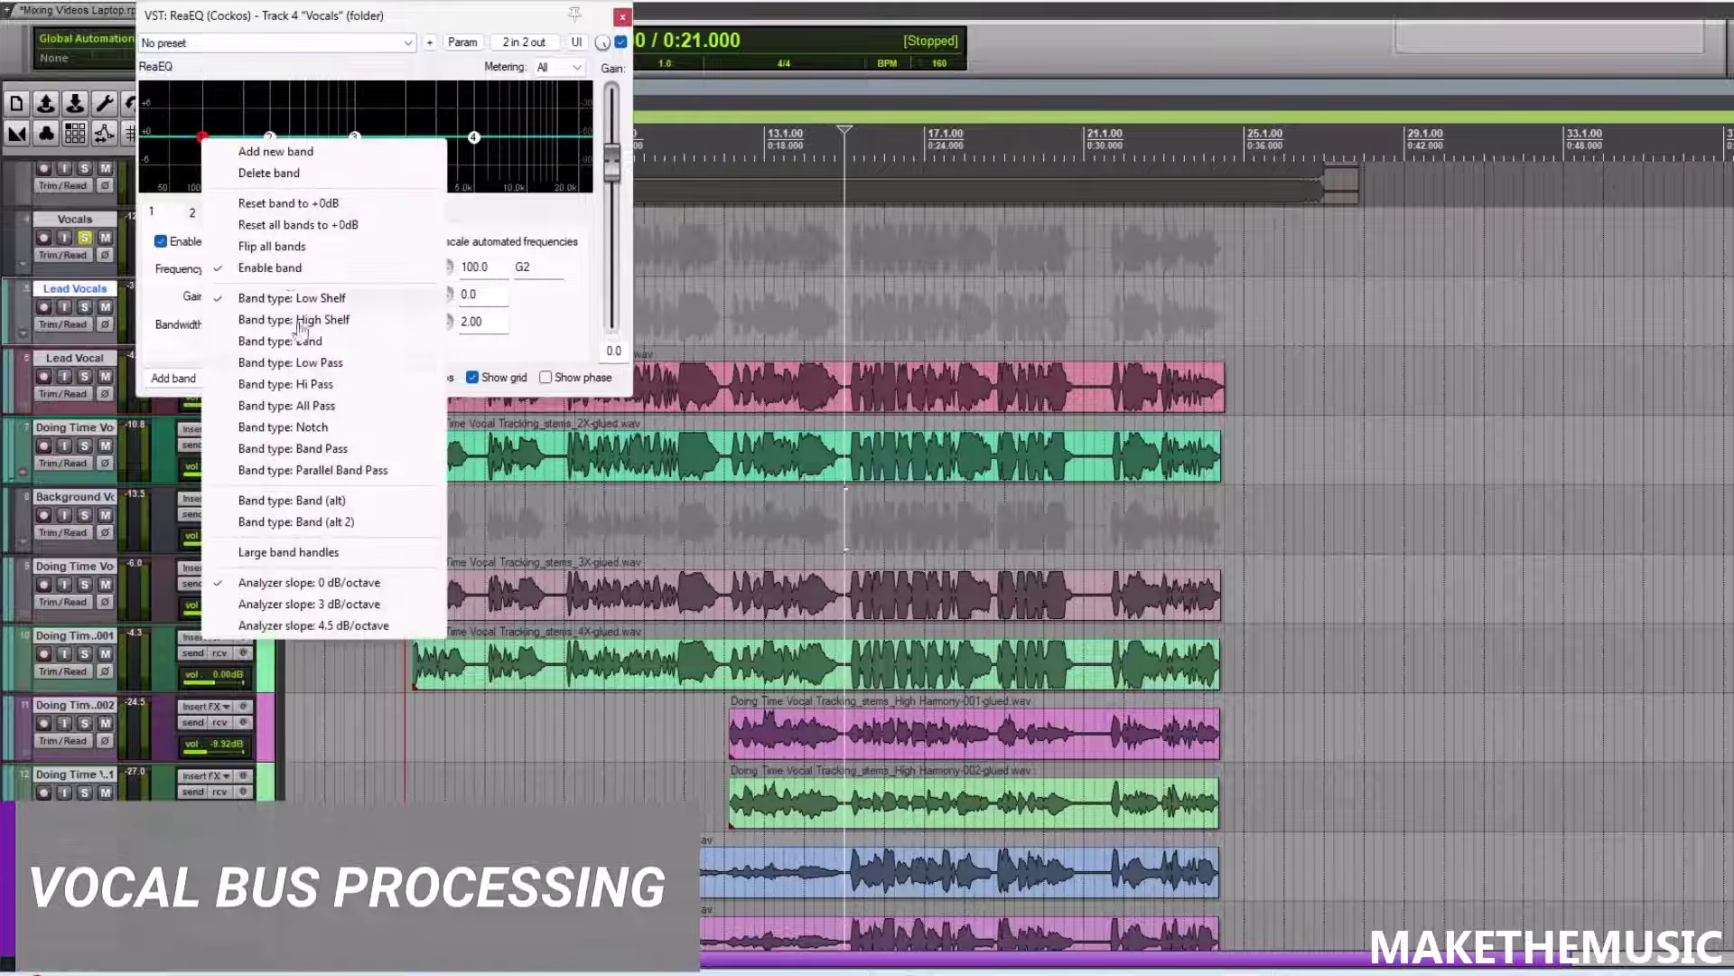
pyautogui.click(287, 382)
pyautogui.moveTo(412, 17); pyautogui.dragTo(515, 35)
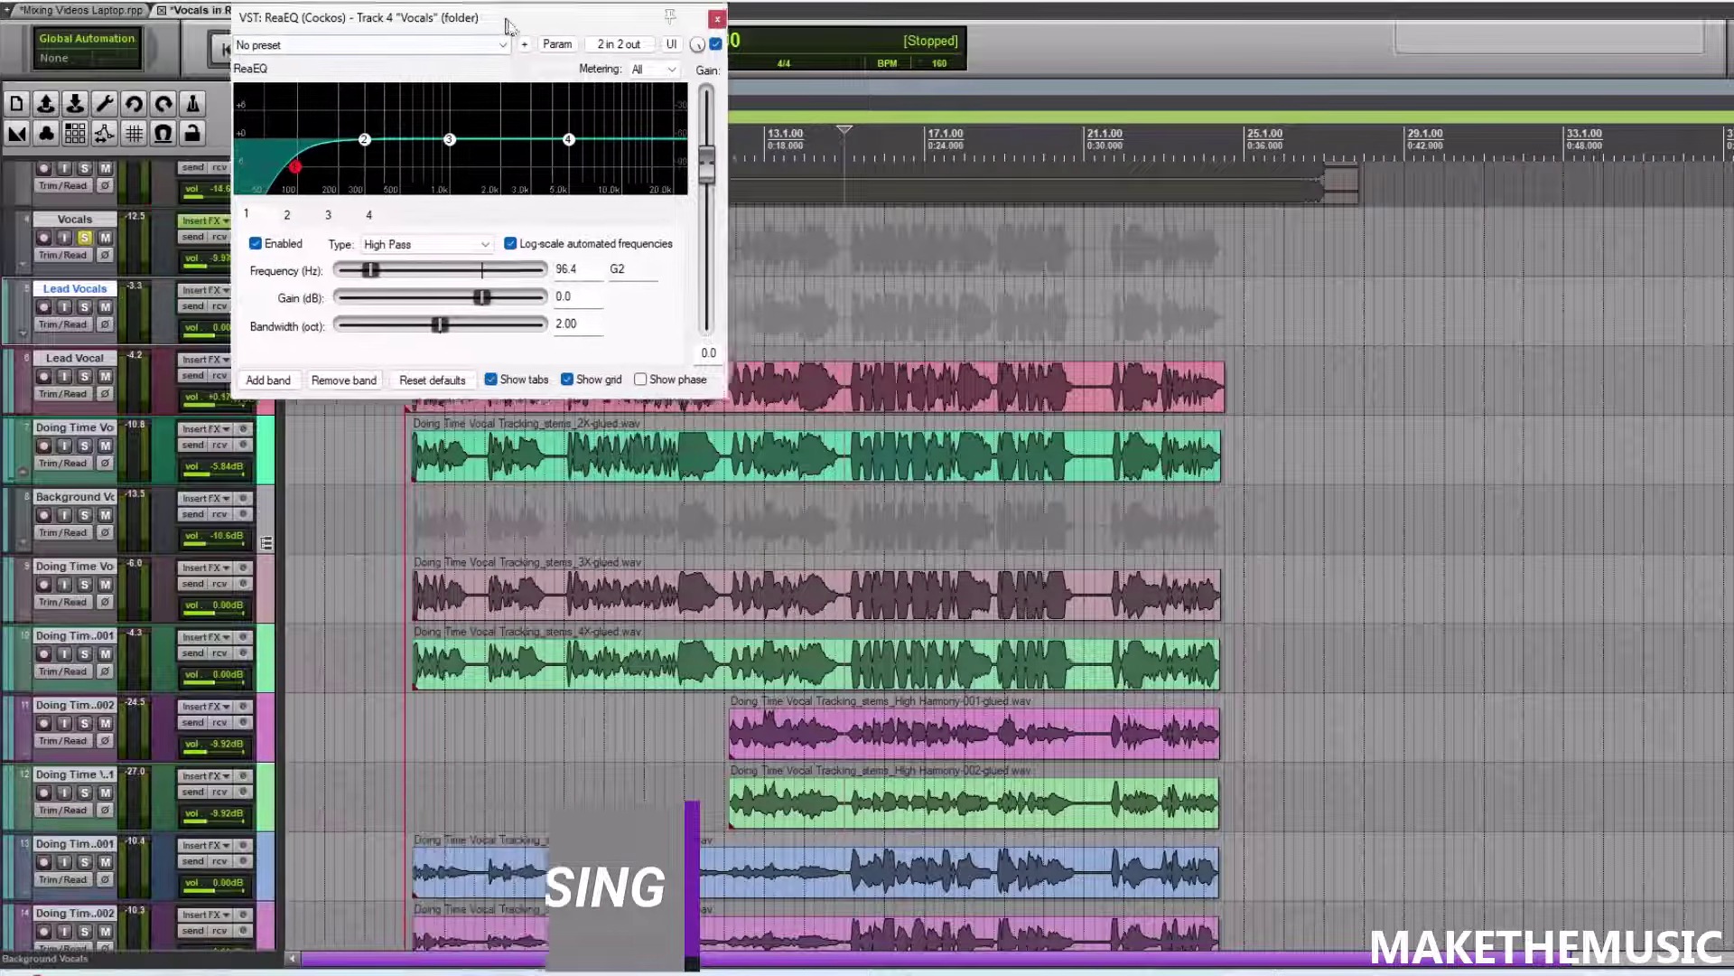
pyautogui.press('space')
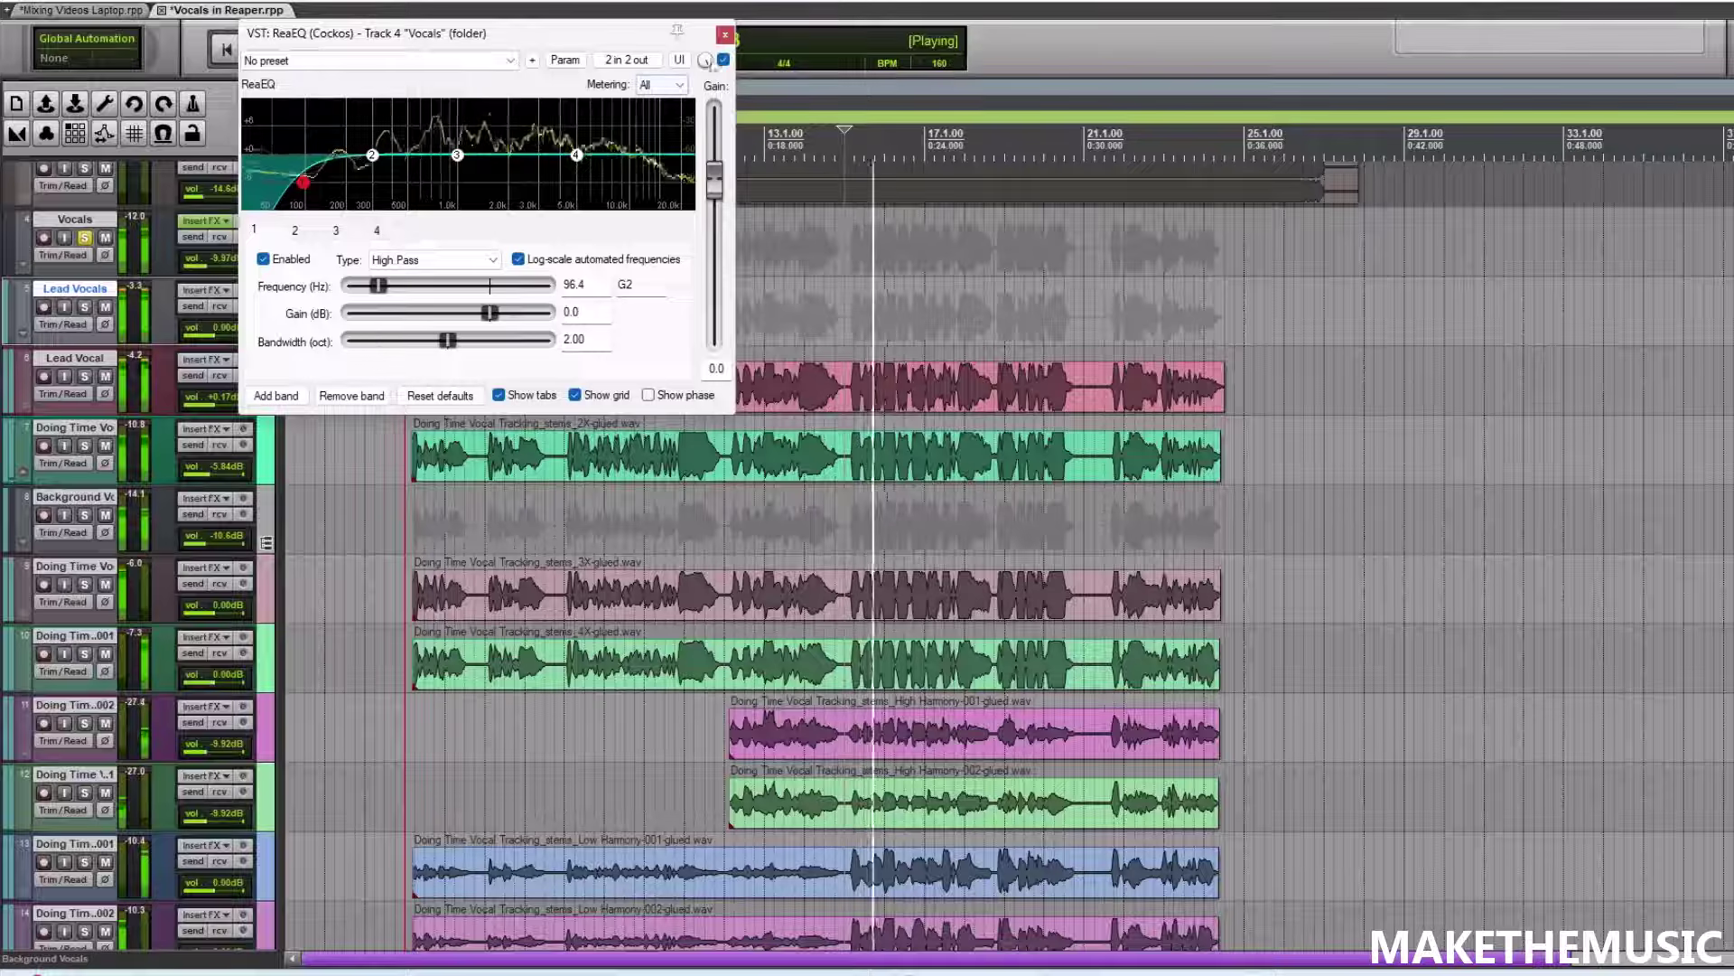
# - Compare the playing vocals with ReaEQ bypassed and enabled
pyautogui.click(724, 60)
pyautogui.click(724, 59)
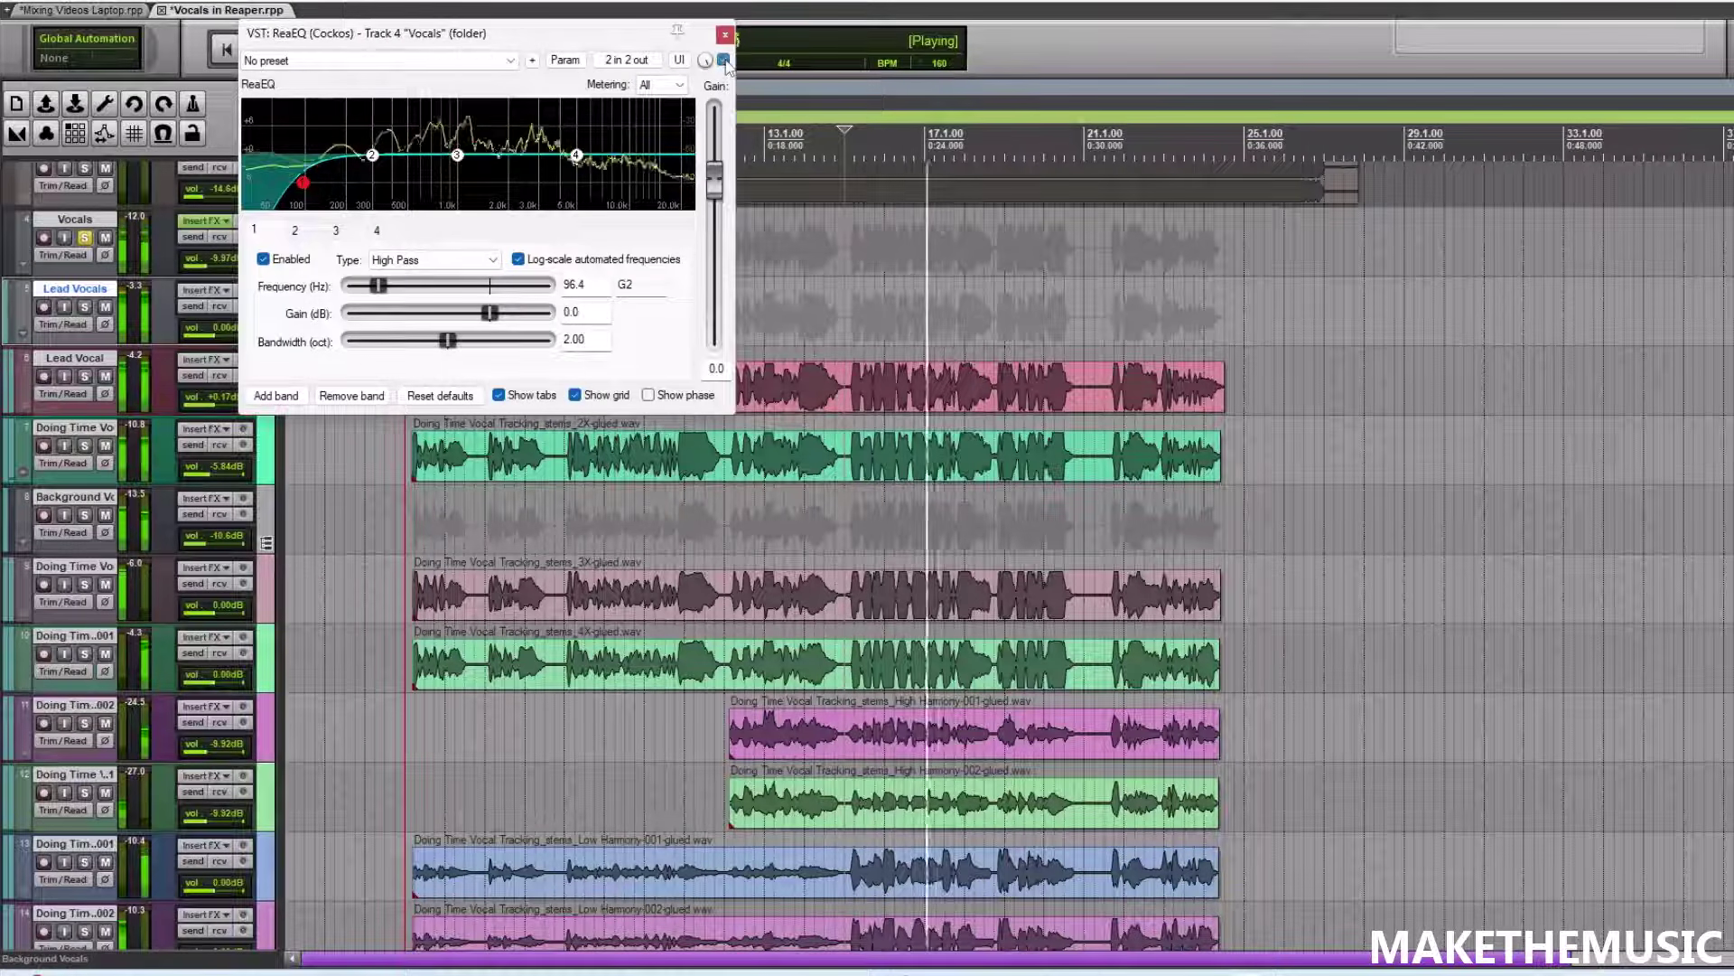
pyautogui.press('space')
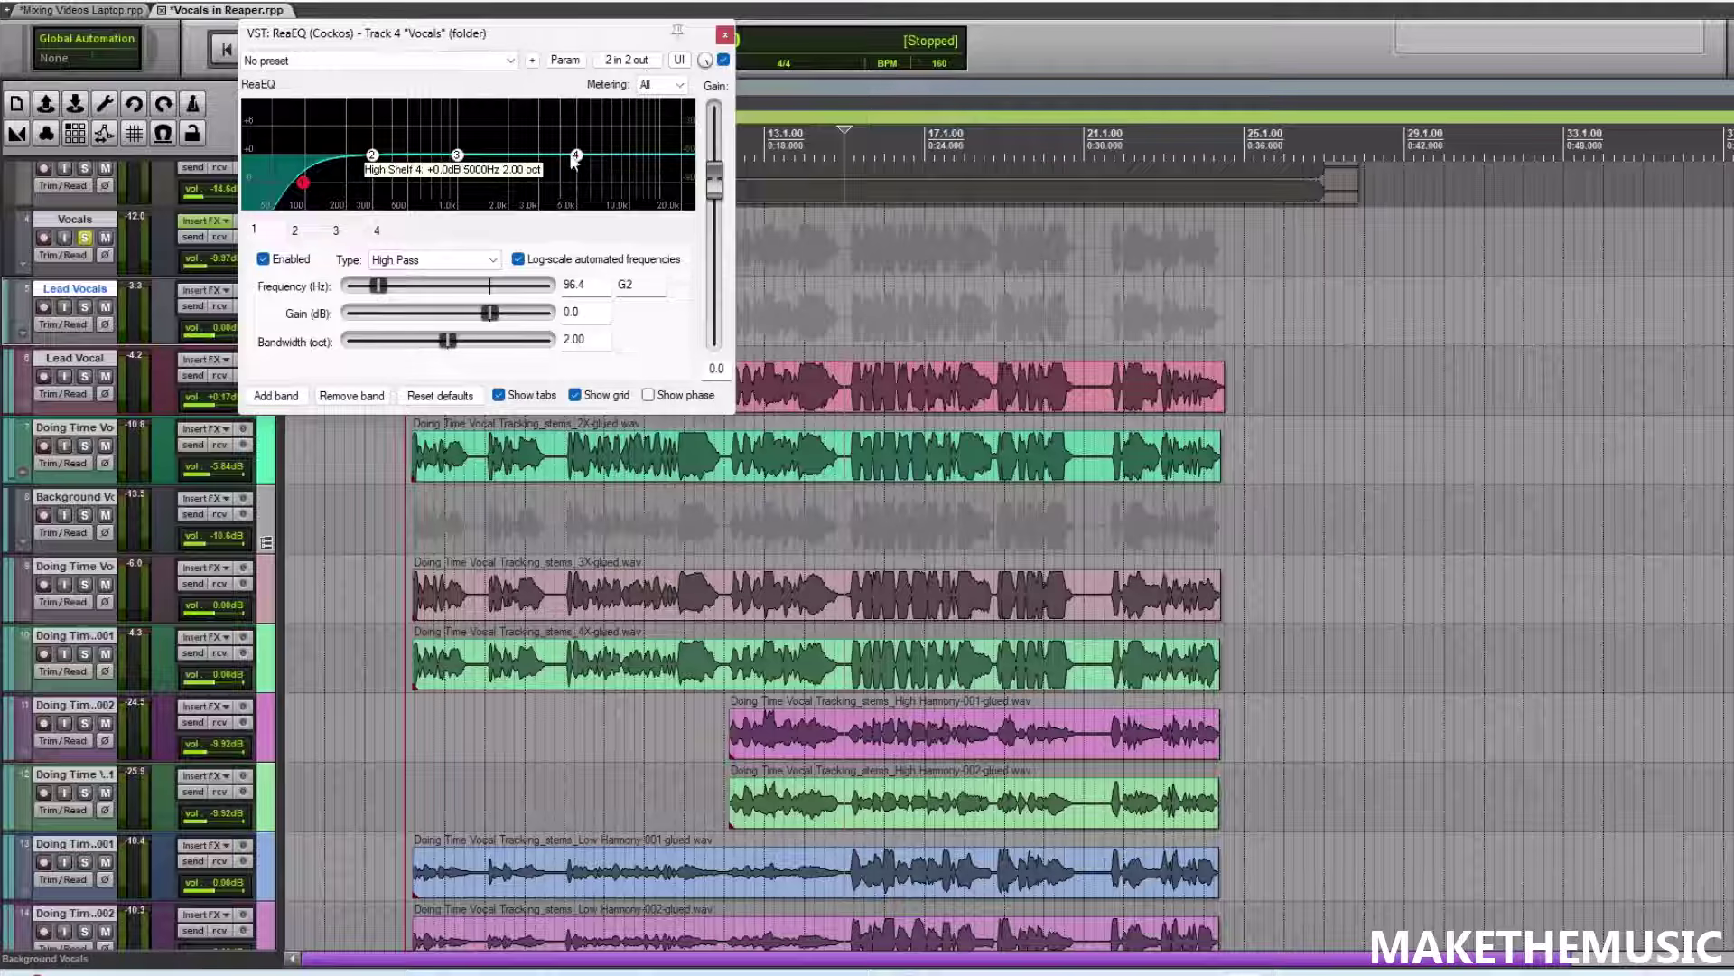
# - Add a fifth ReaEQ band on the Vocals folder, cutting 5.1 dB at 184.2 Hz with a 0.16 octave bandwidth, while playing the vocals
pyautogui.moveTo(388, 146); pyautogui.dragTo(383, 101)
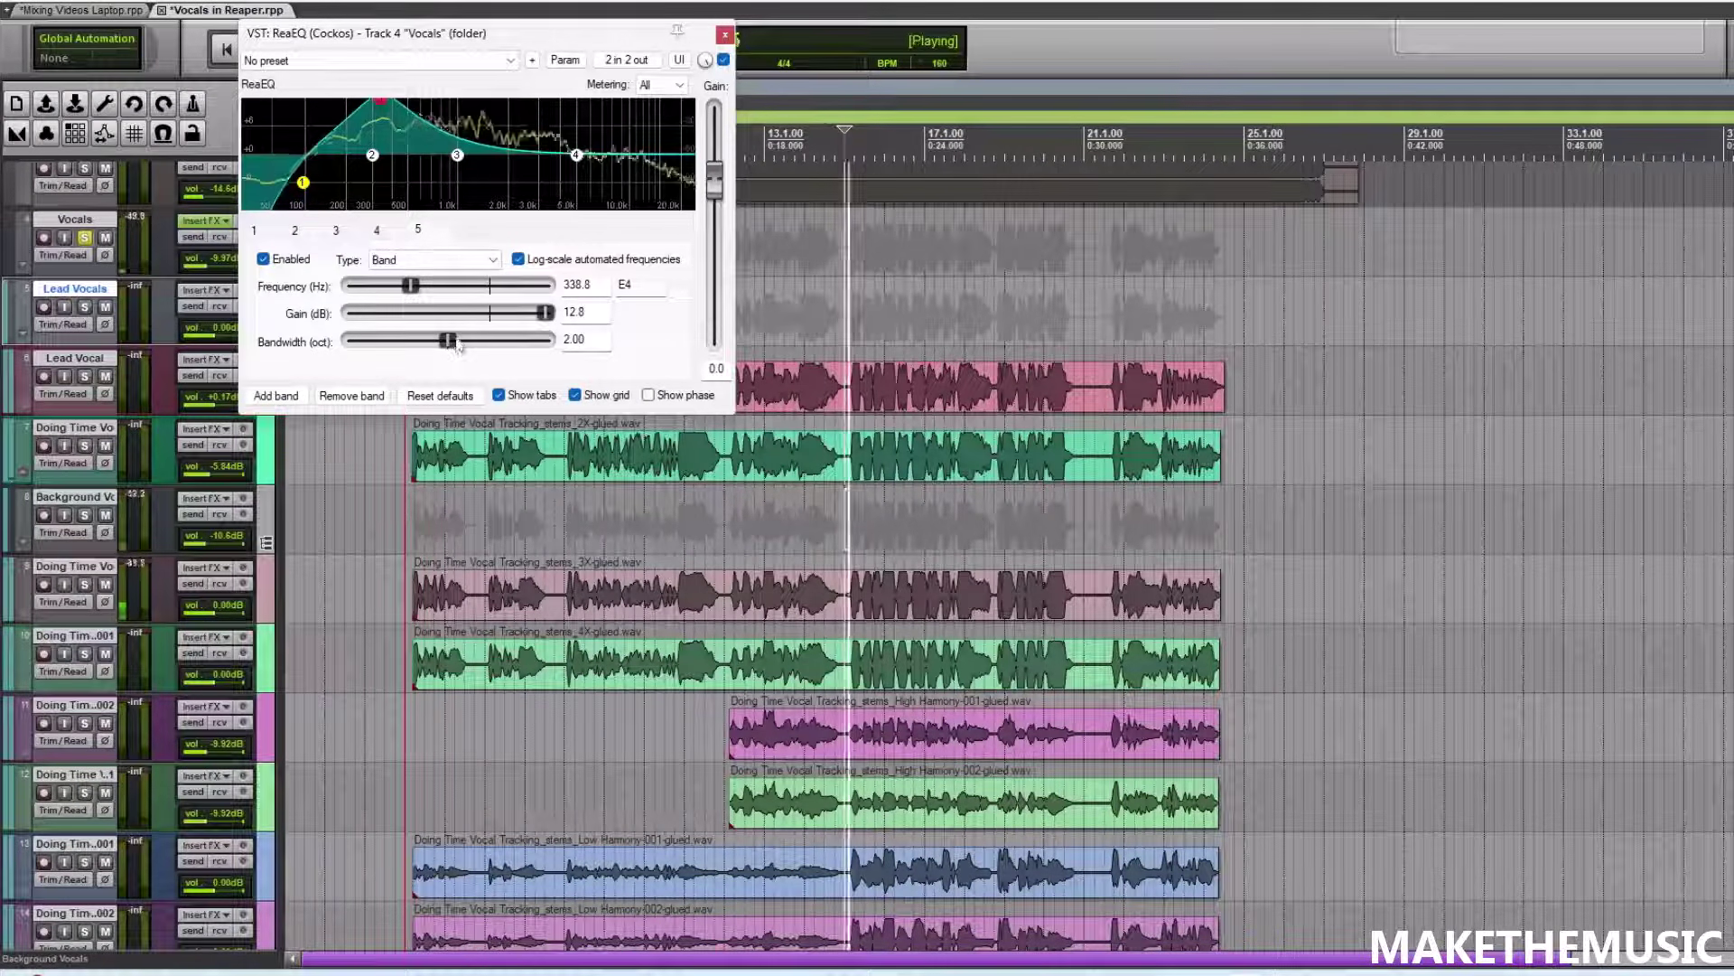
pyautogui.moveTo(458, 346); pyautogui.dragTo(399, 287)
pyautogui.press('space')
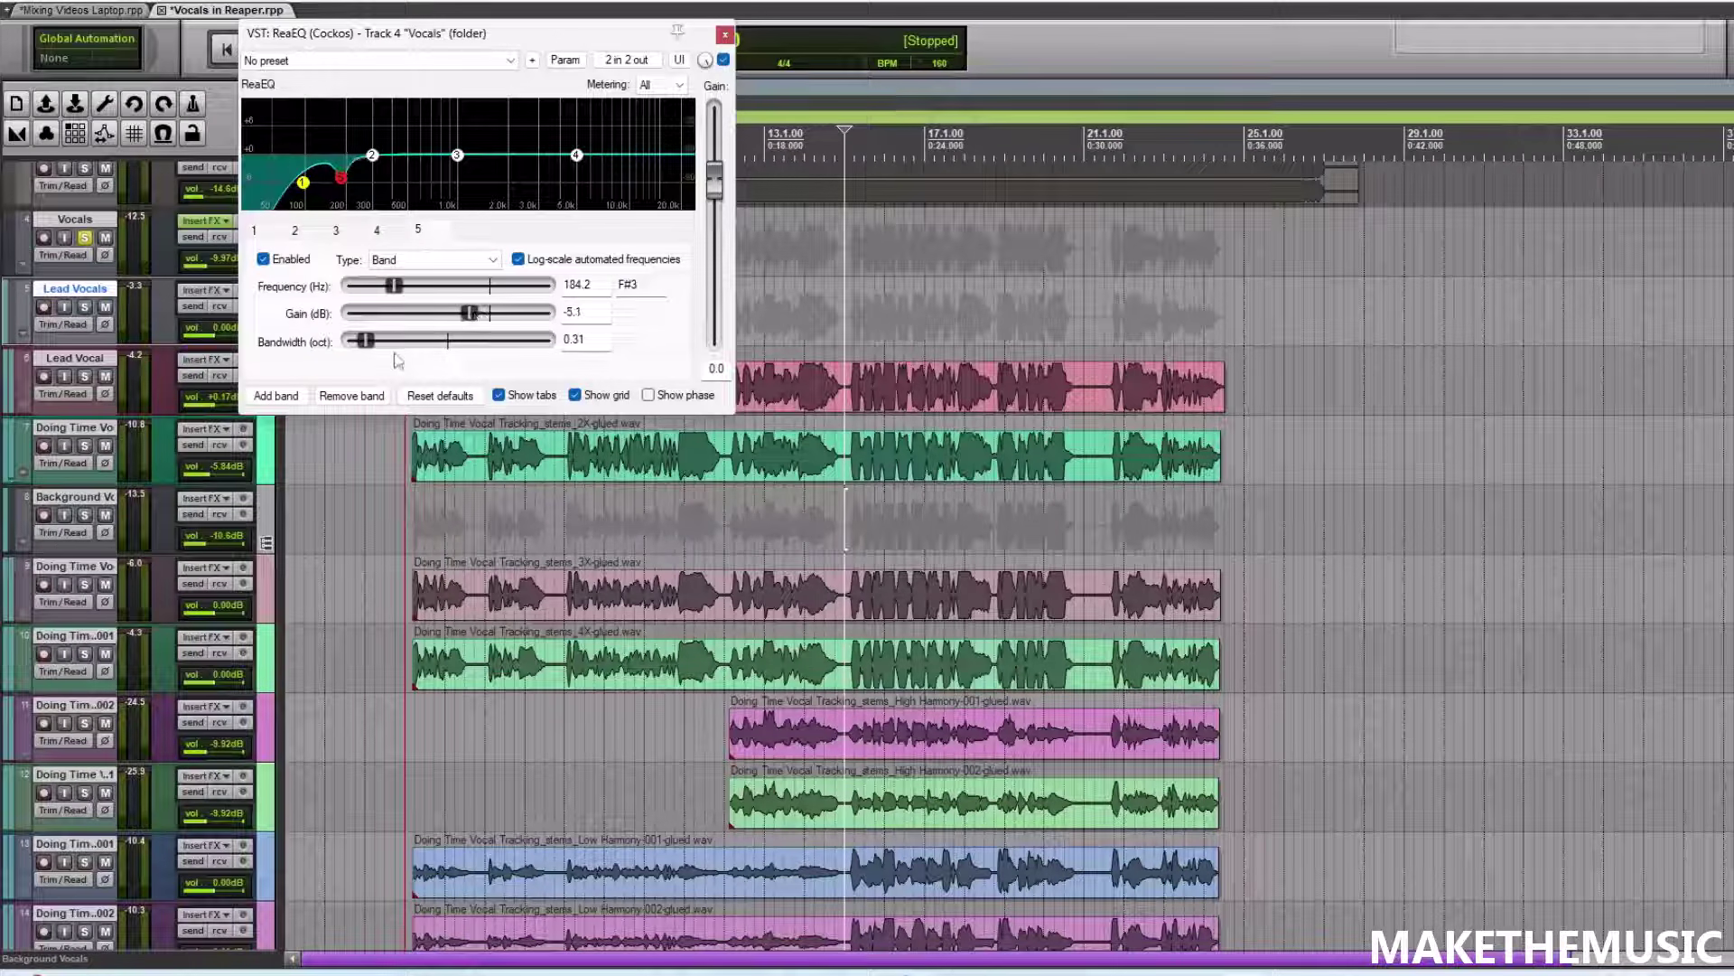
pyautogui.press('space')
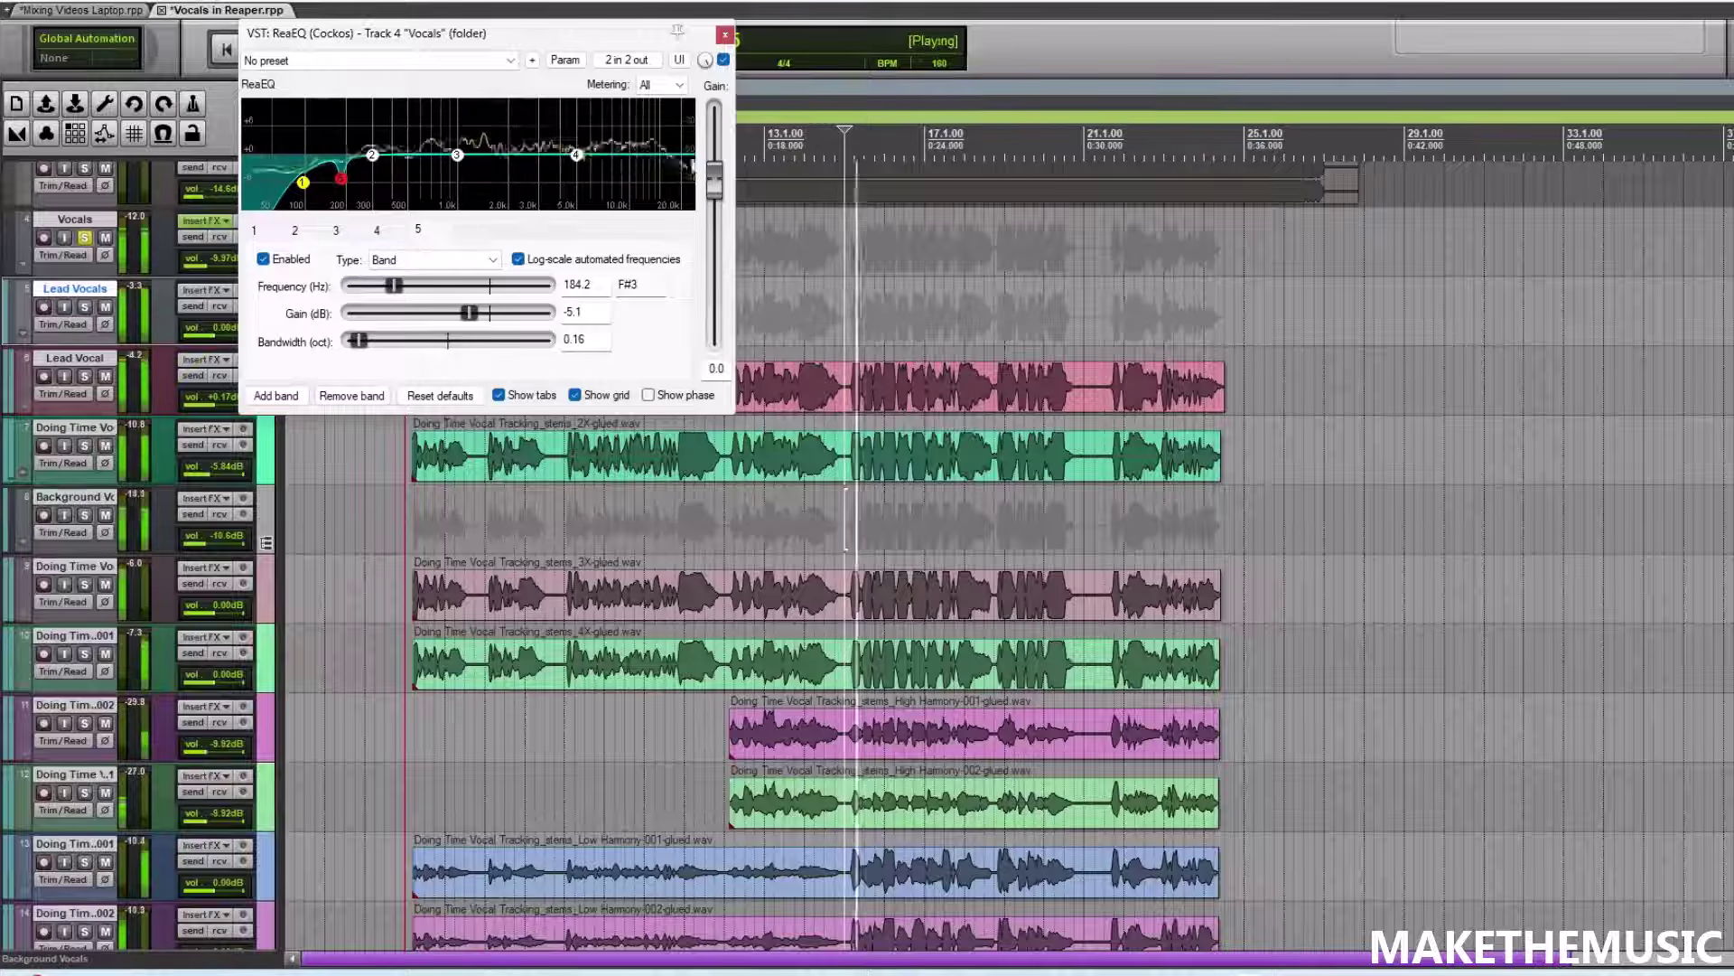
pyautogui.press('space')
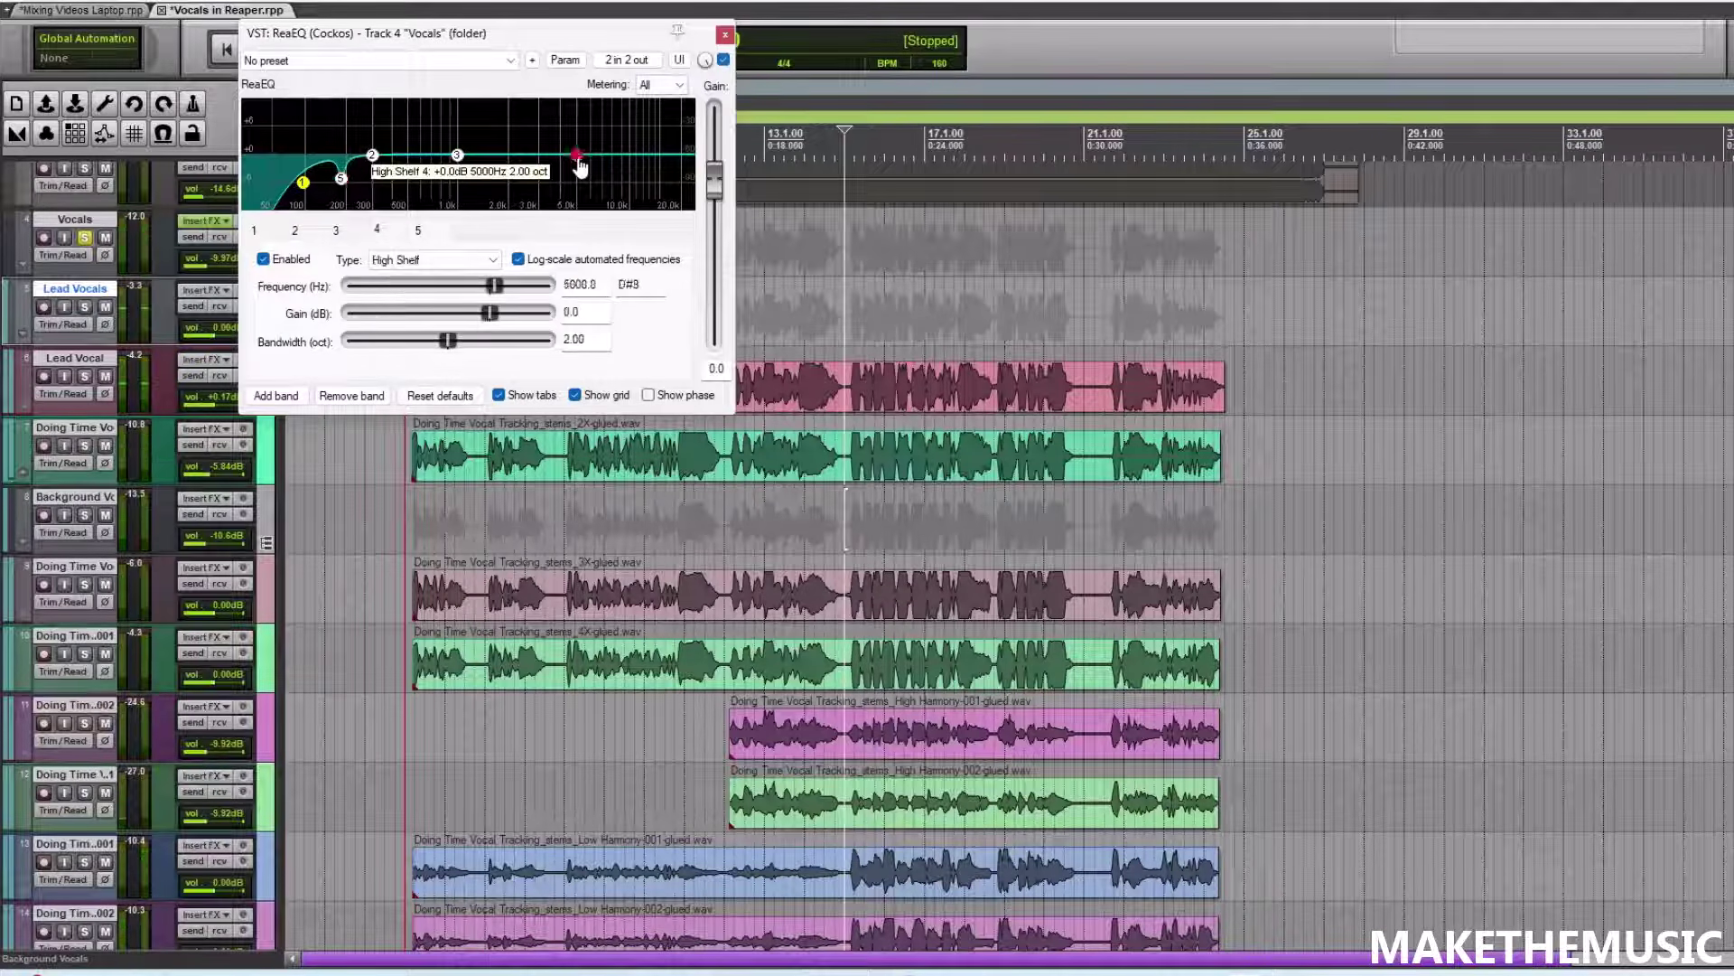
# - Raise ReaEQ's band 4 high shelf slightly and add band 6 with a 1.6 dB boost at 2977.4 Hz
pyautogui.moveTo(579, 167); pyautogui.dragTo(577, 156)
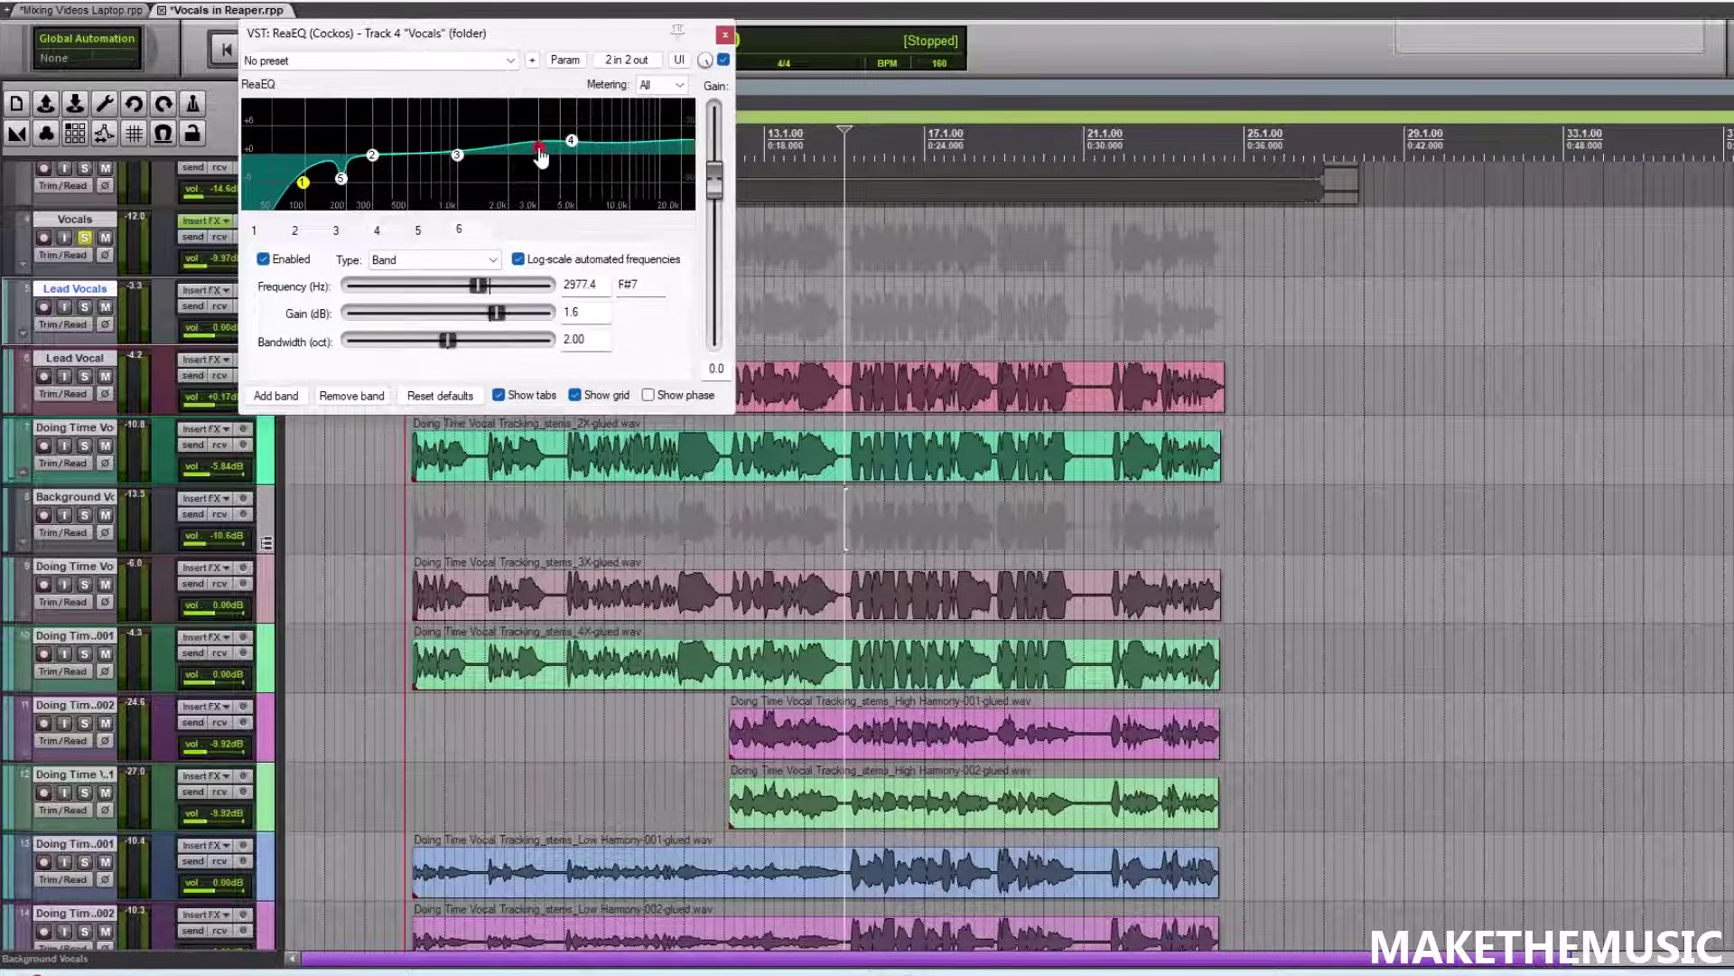
pyautogui.click(724, 60)
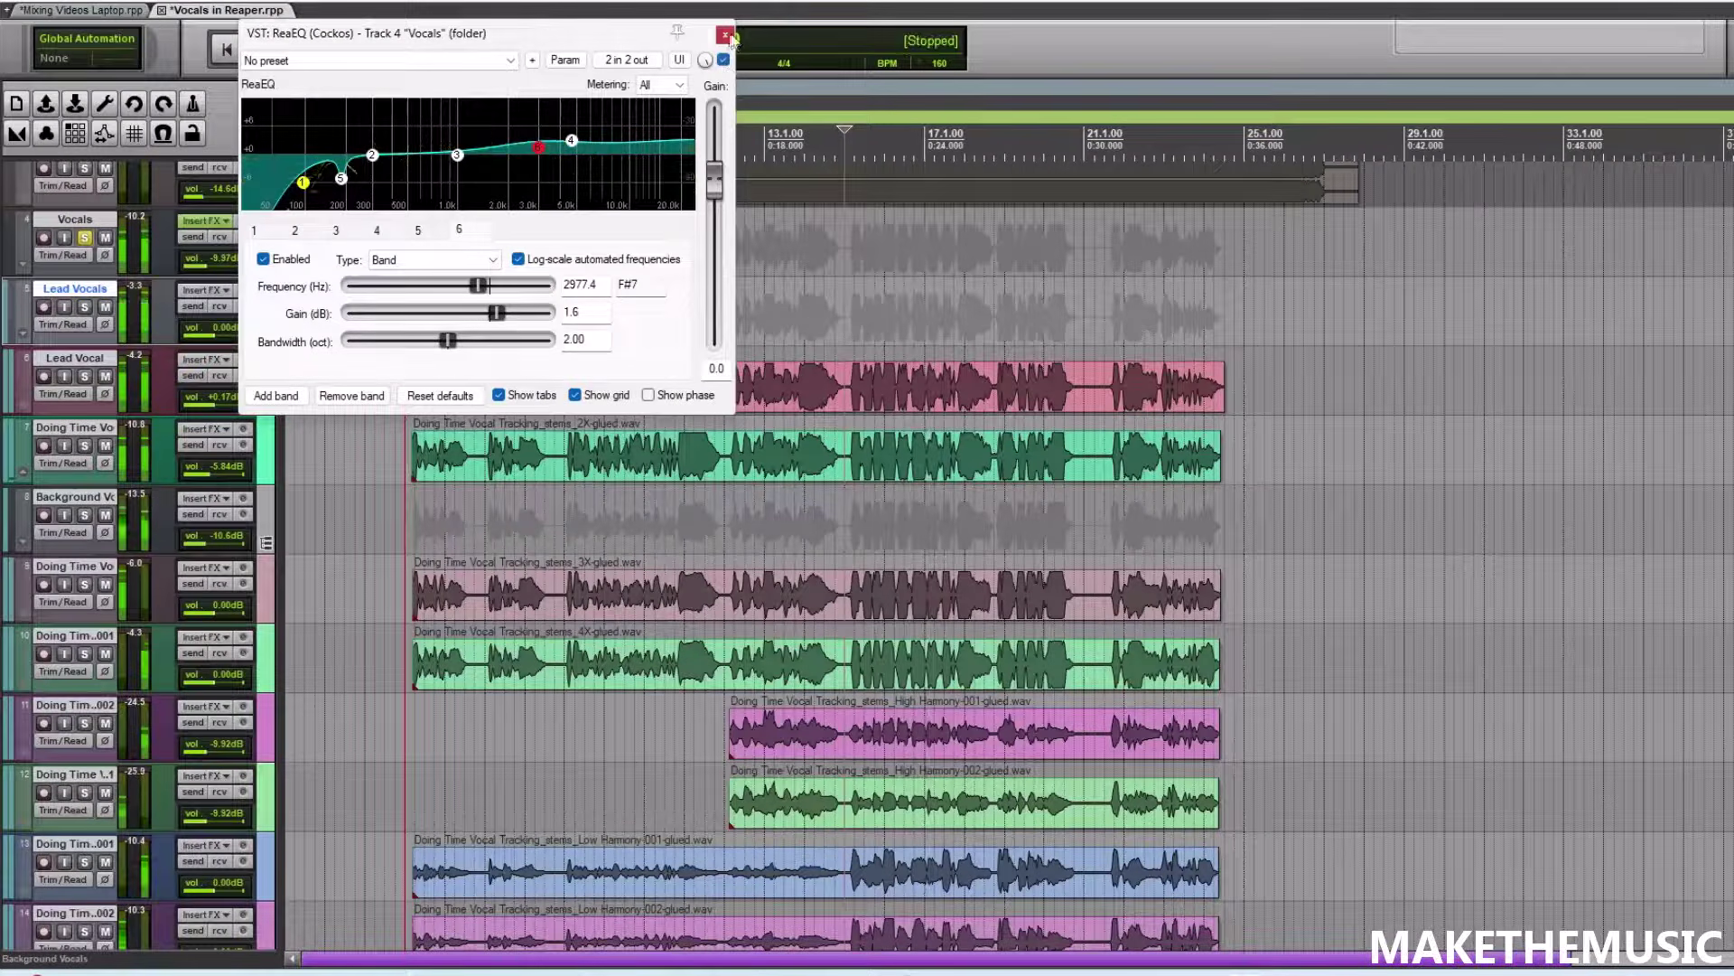
pyautogui.click(724, 34)
pyautogui.press('space')
# - Add the JS: Saturation plugin to the Vocals folder track with its amount at 53.0%
pyautogui.click(213, 221)
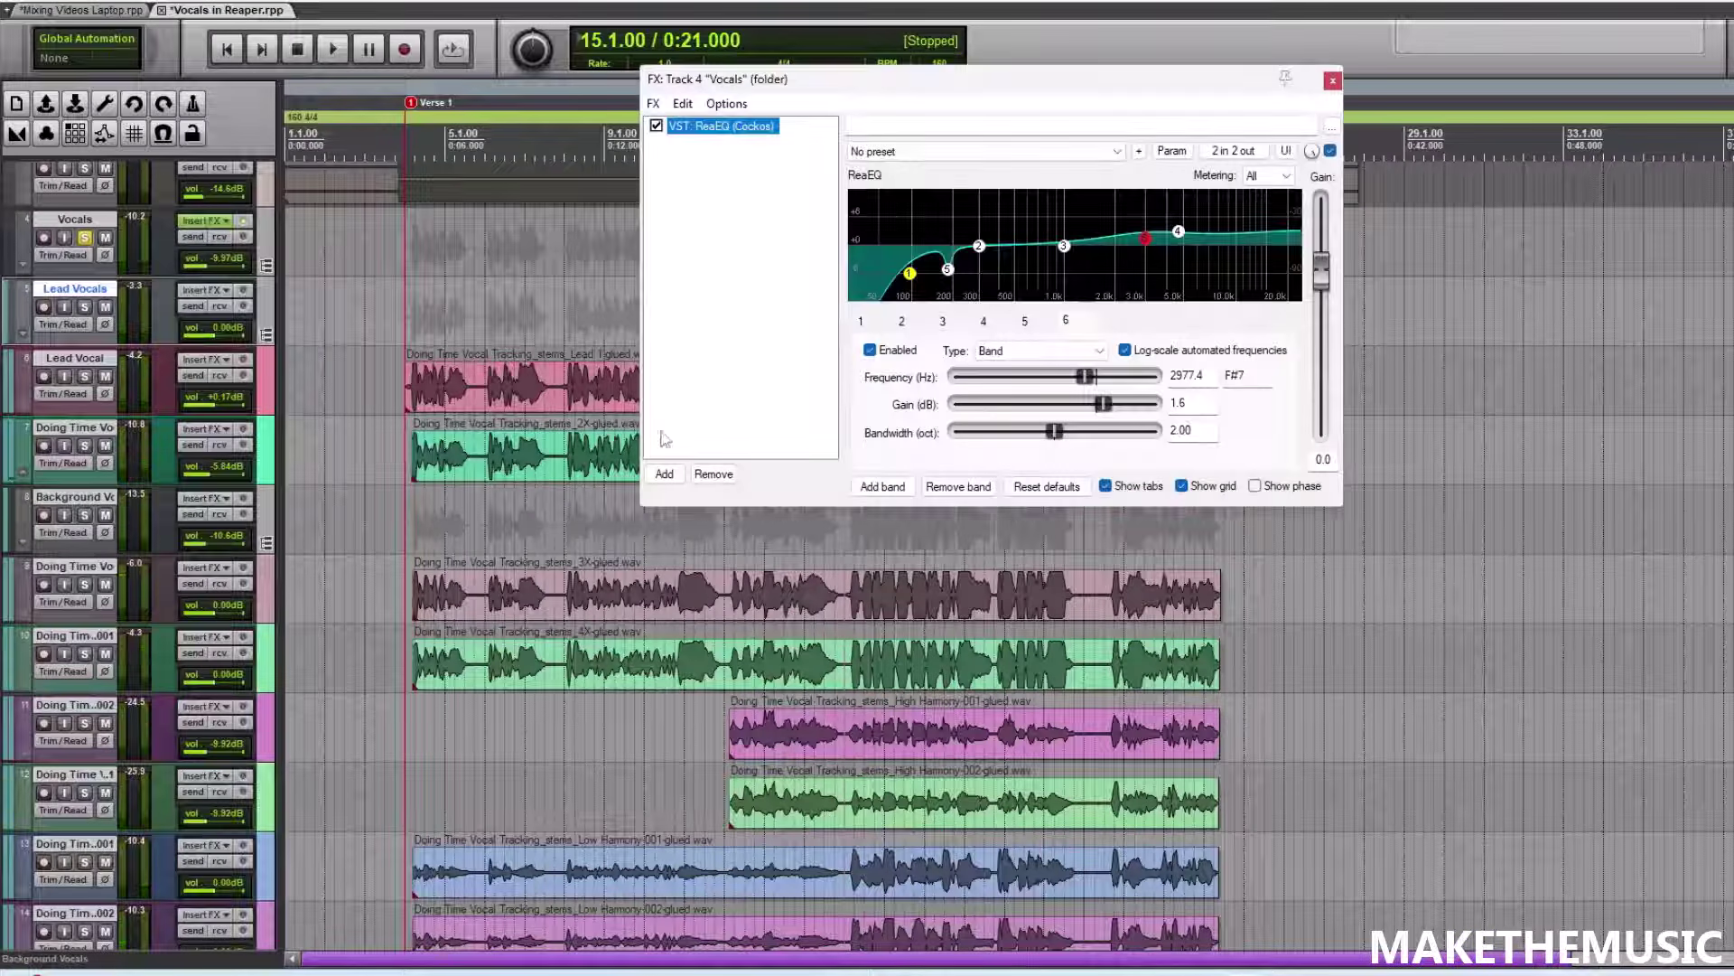
pyautogui.click(664, 474)
pyautogui.write('sa')
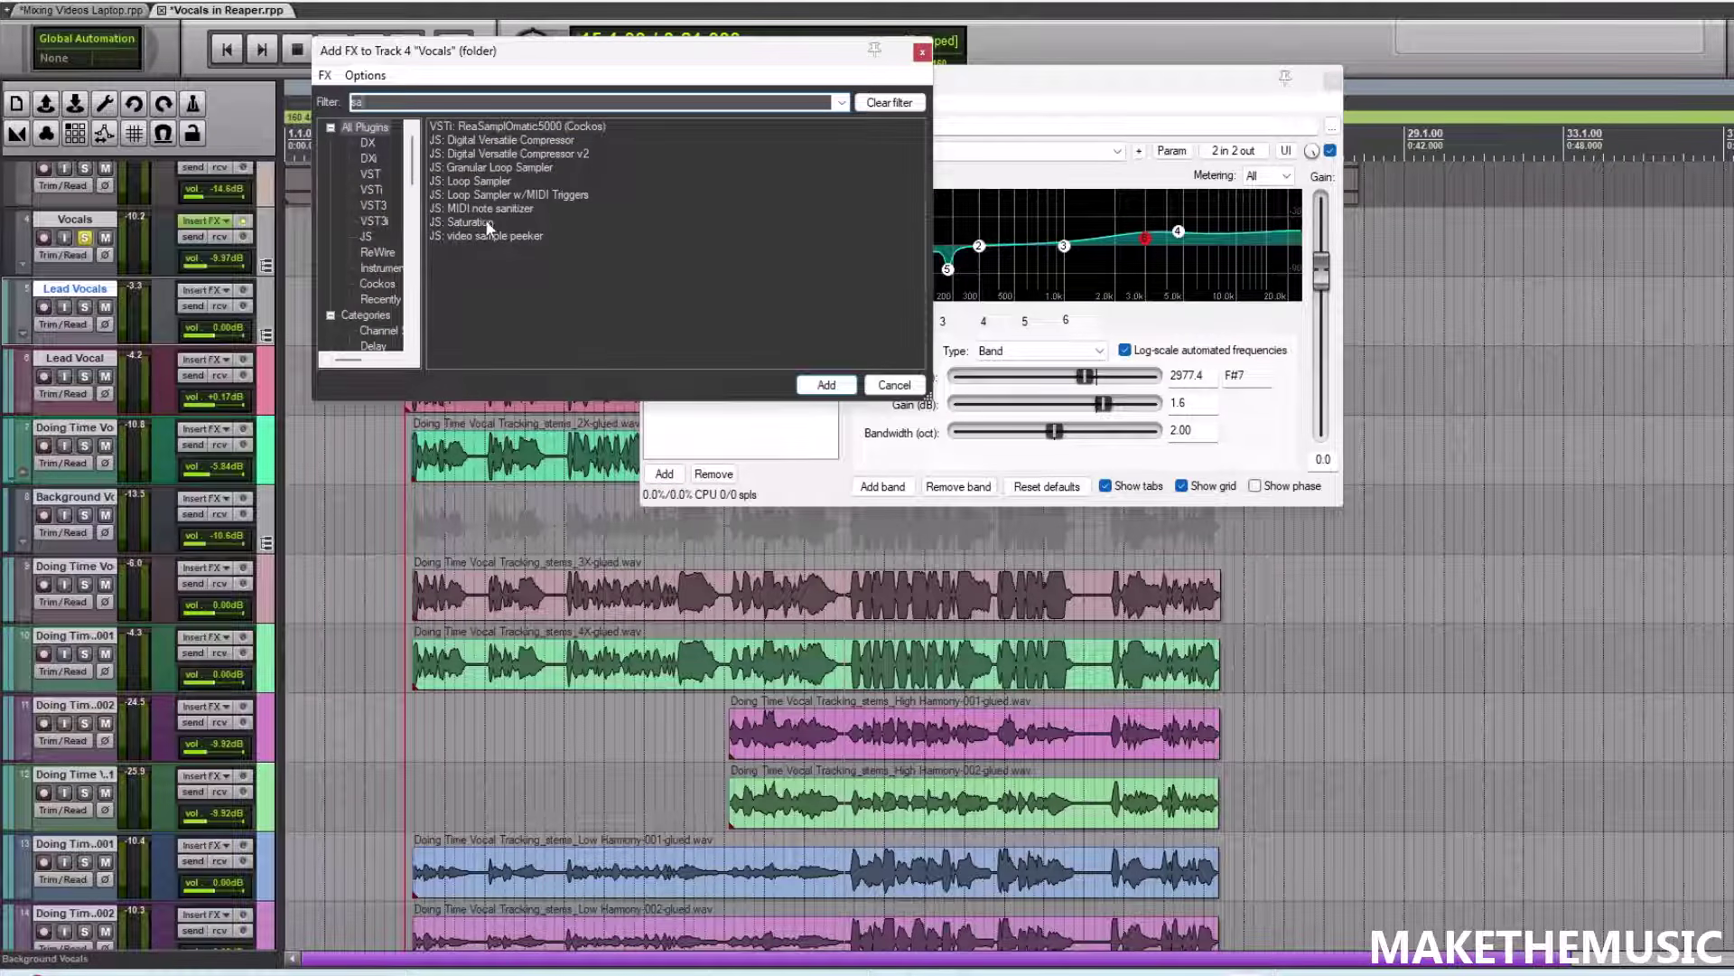
pyautogui.doubleClick(487, 224)
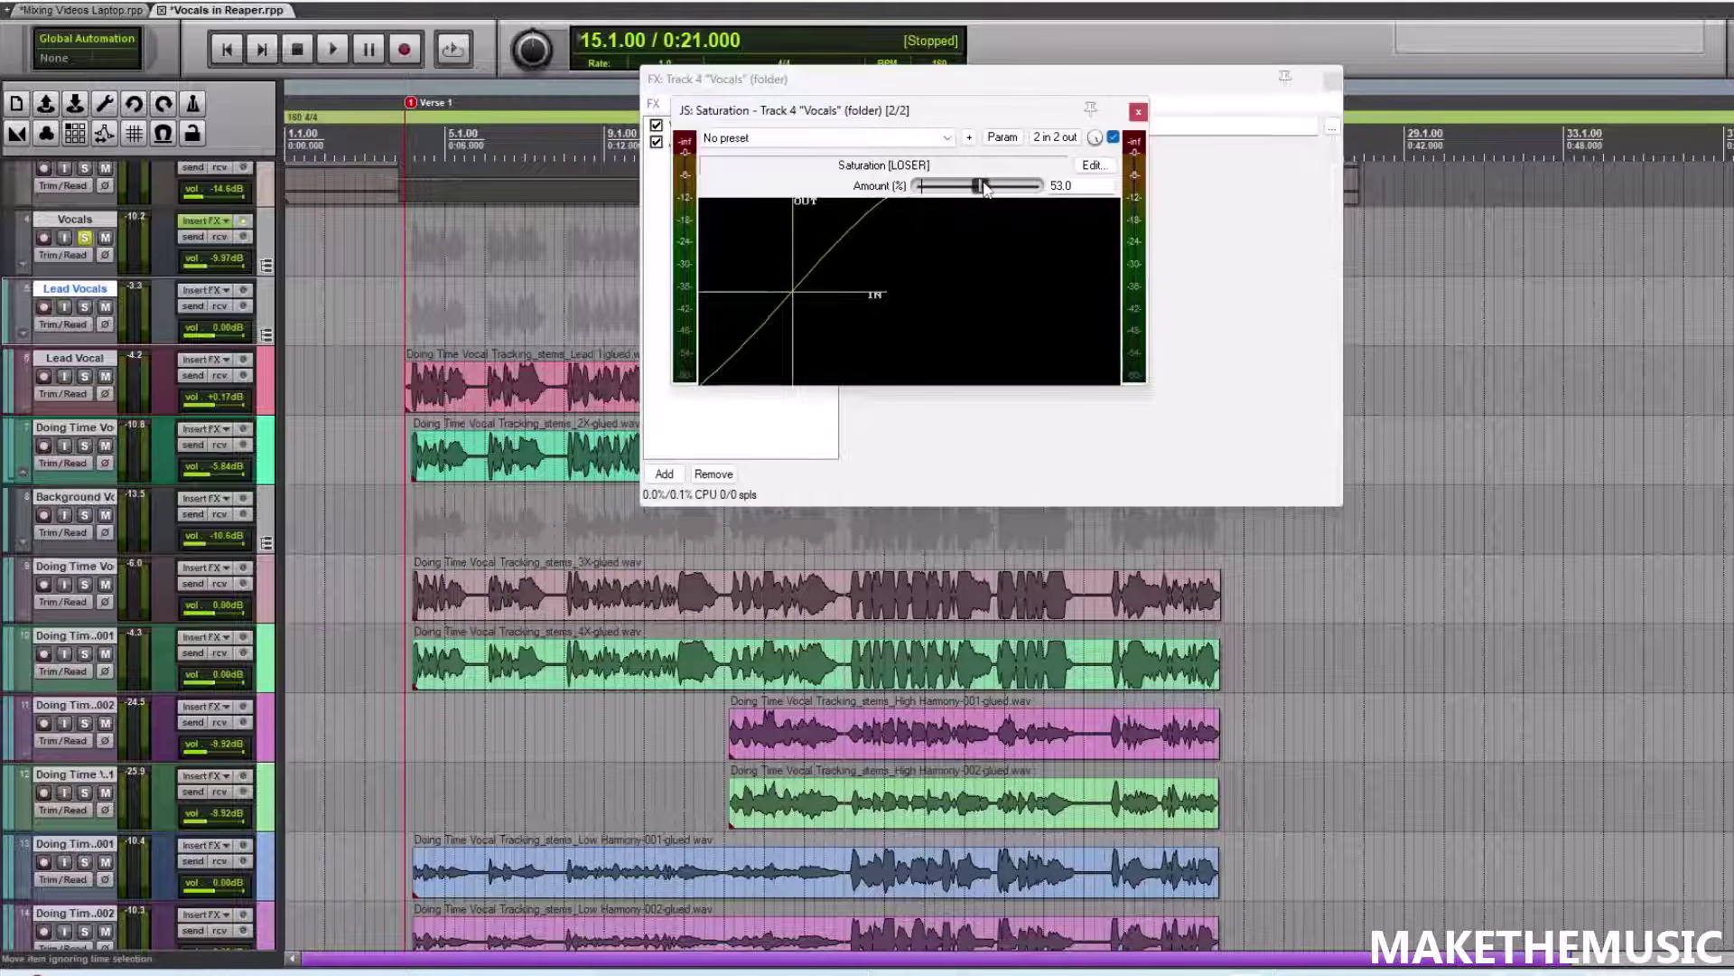
pyautogui.click(1331, 82)
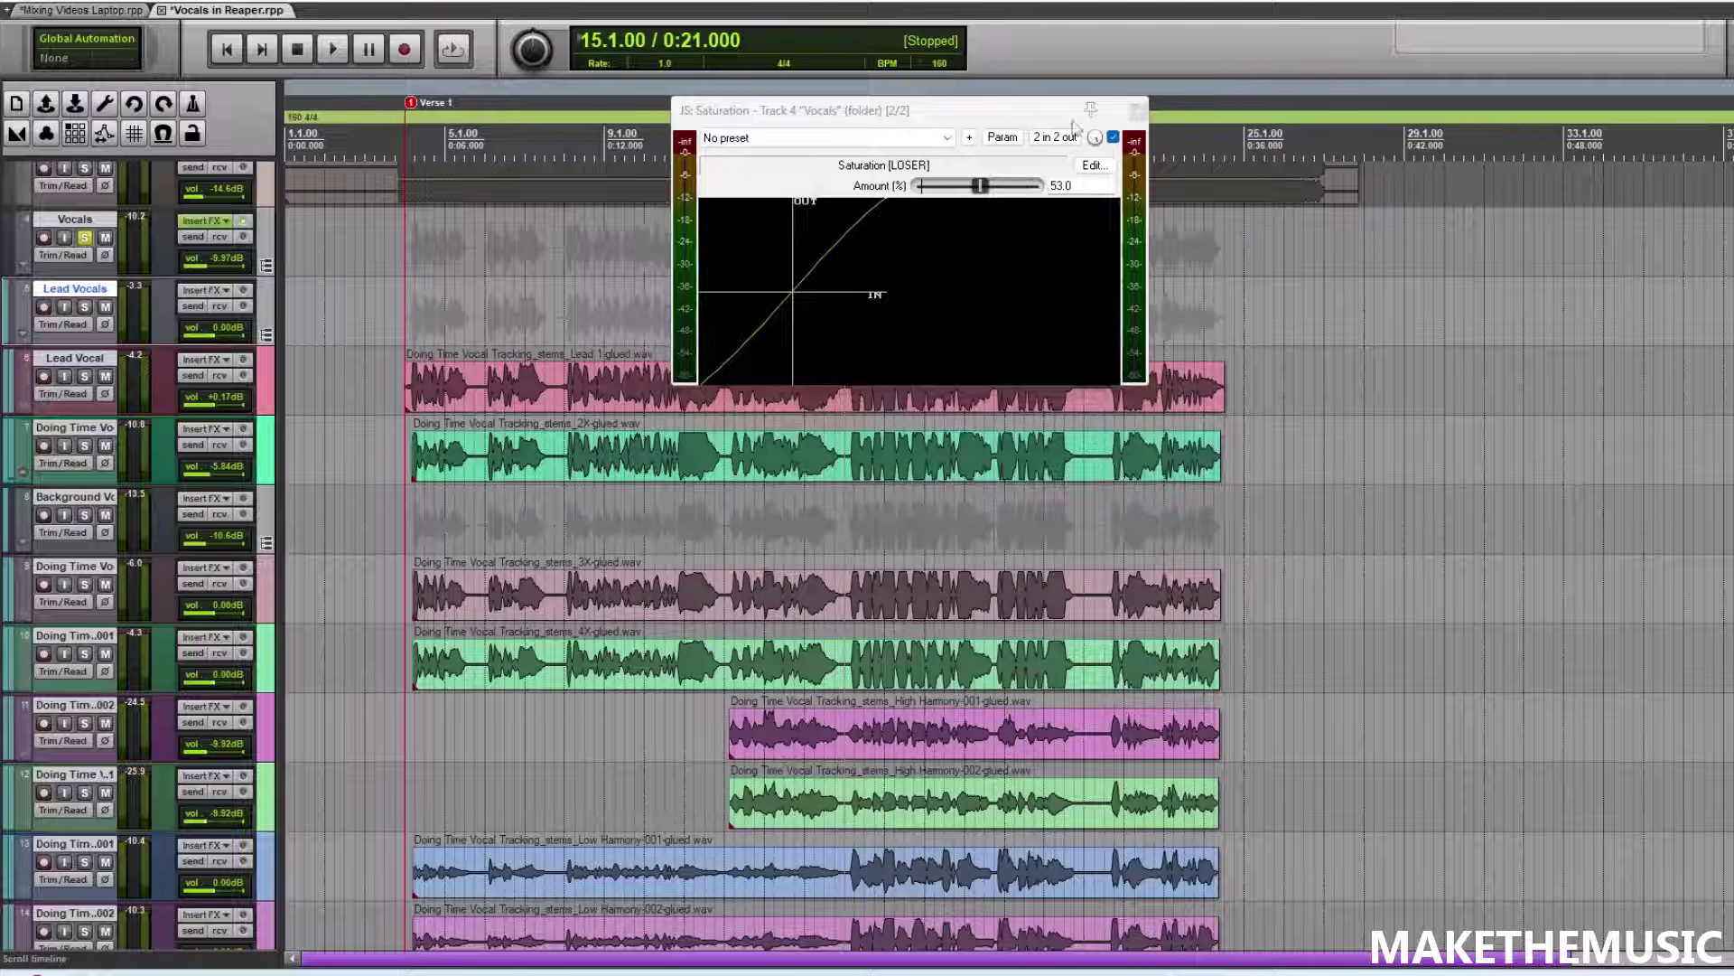
pyautogui.click(1135, 109)
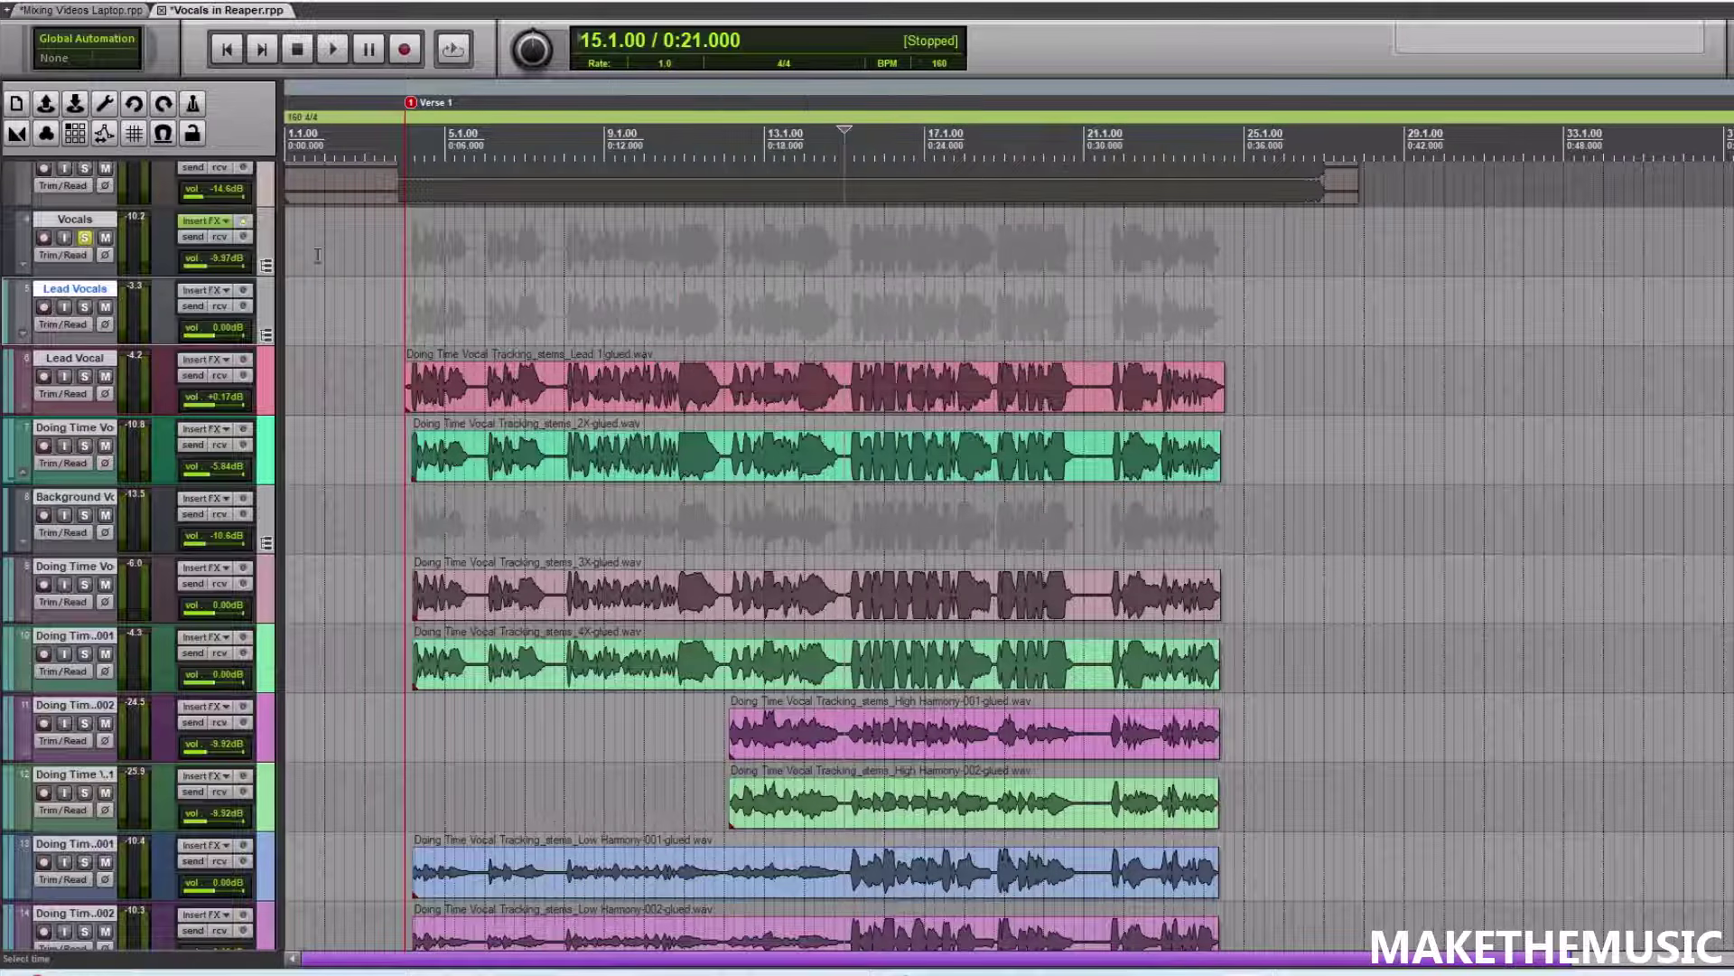
# - Play the vocals from 15.1.00 and toggle the Saturation plugin to compare its effect
pyautogui.press('space')
pyautogui.click(203, 220)
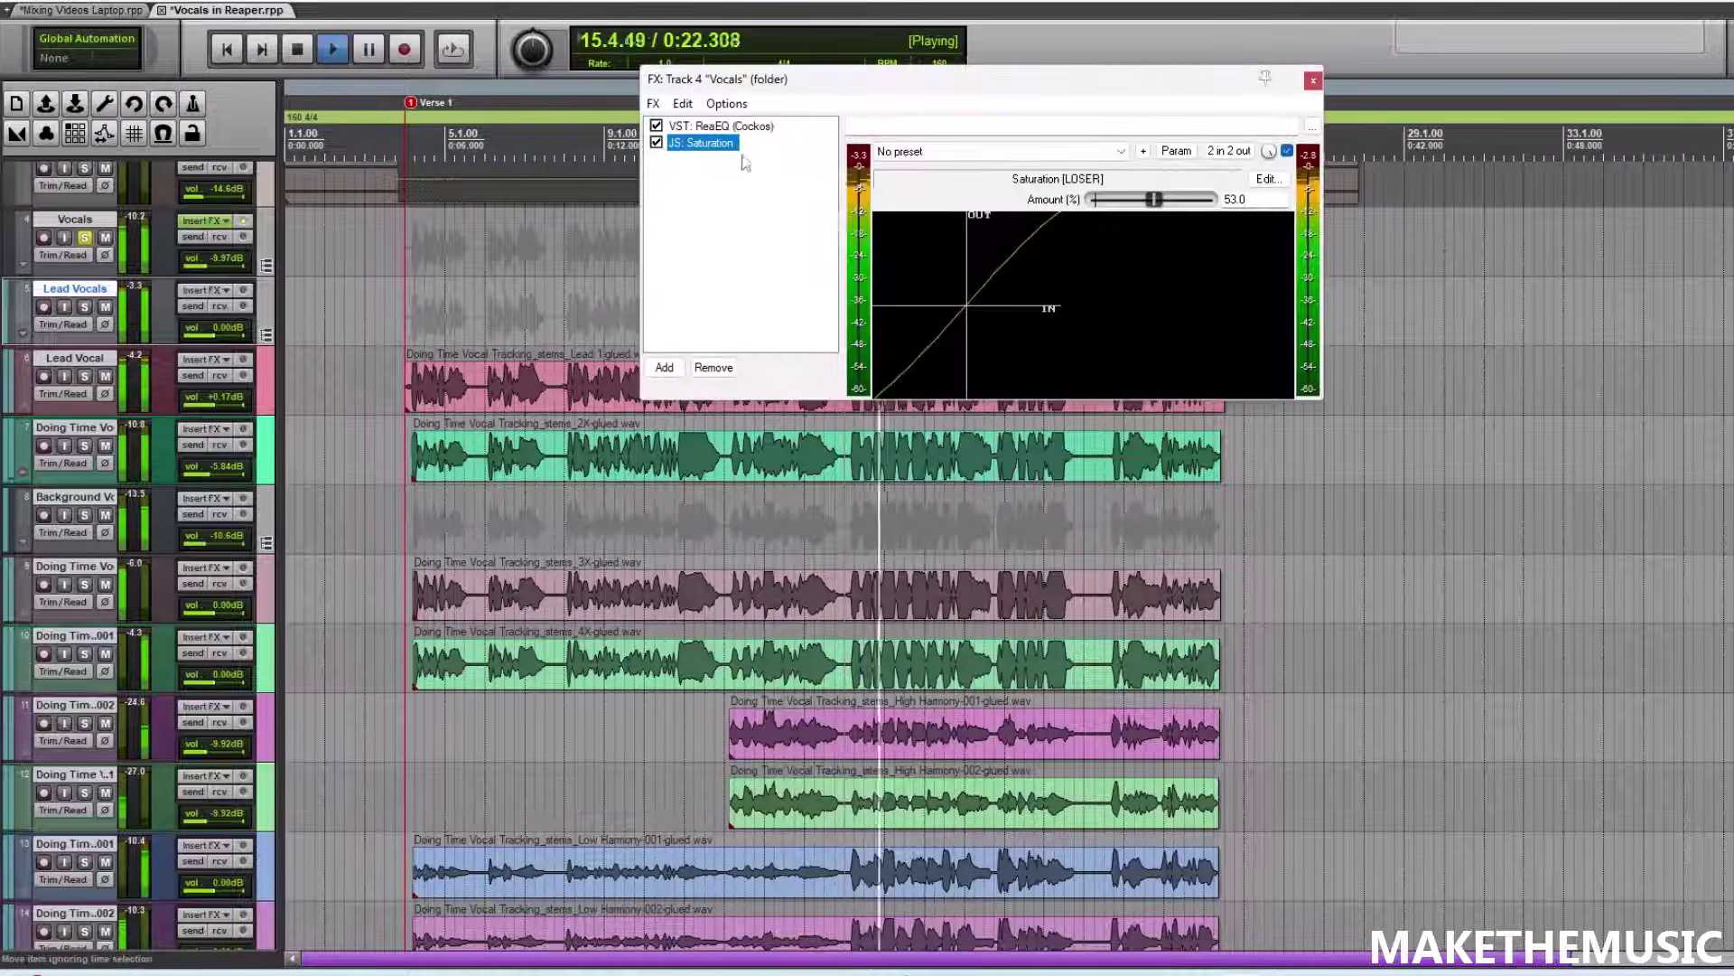
pyautogui.click(657, 143)
pyautogui.press('space')
# - Add the ReaComp (Cockos) plugin to the Vocals folder track and set the playback start to 4.1.00
pyautogui.click(664, 366)
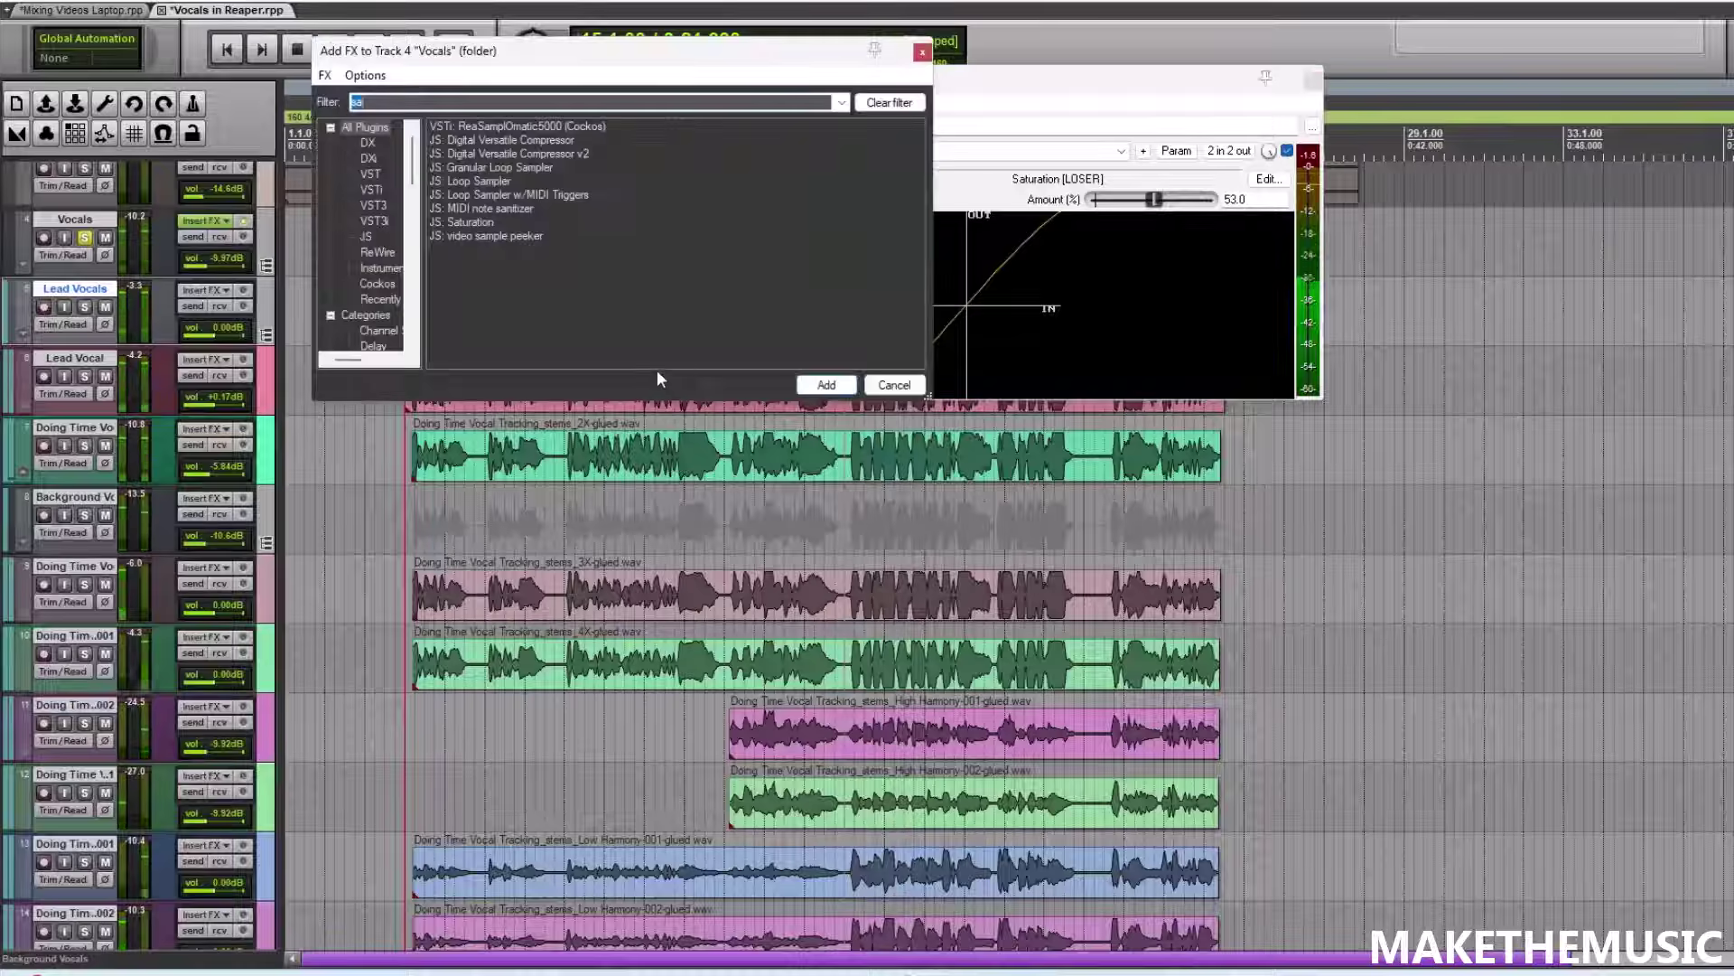
pyautogui.click(416, 513)
pyautogui.scroll(3, 658, 491)
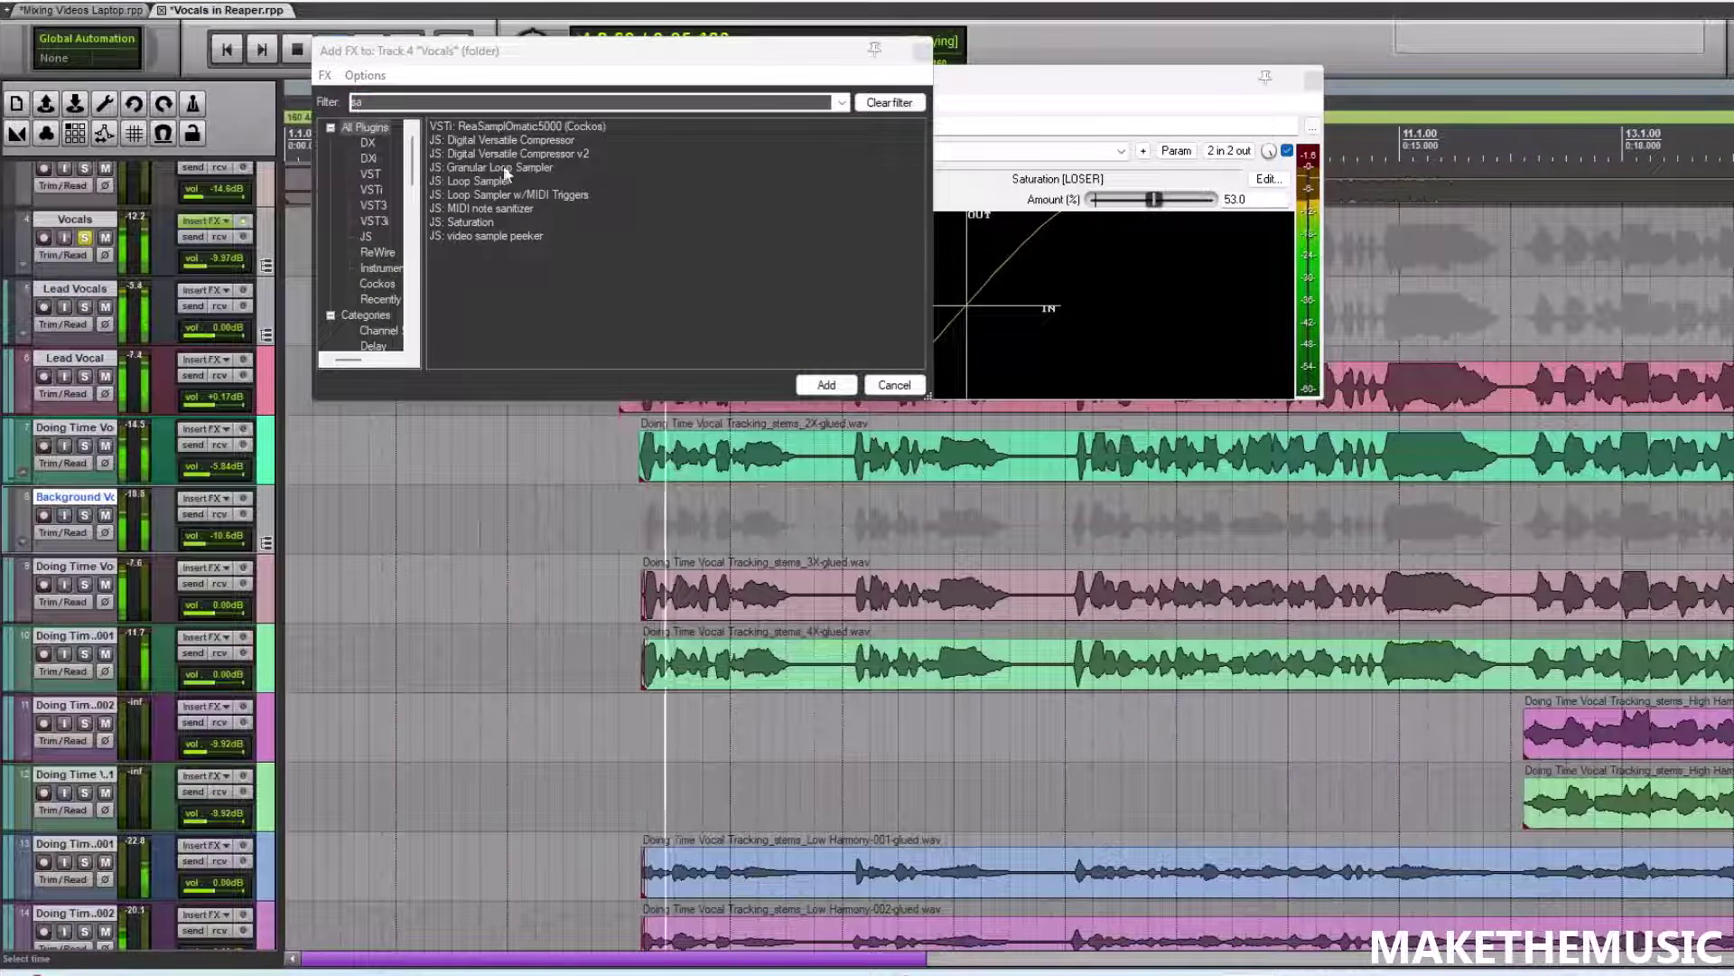
pyautogui.write('rea')
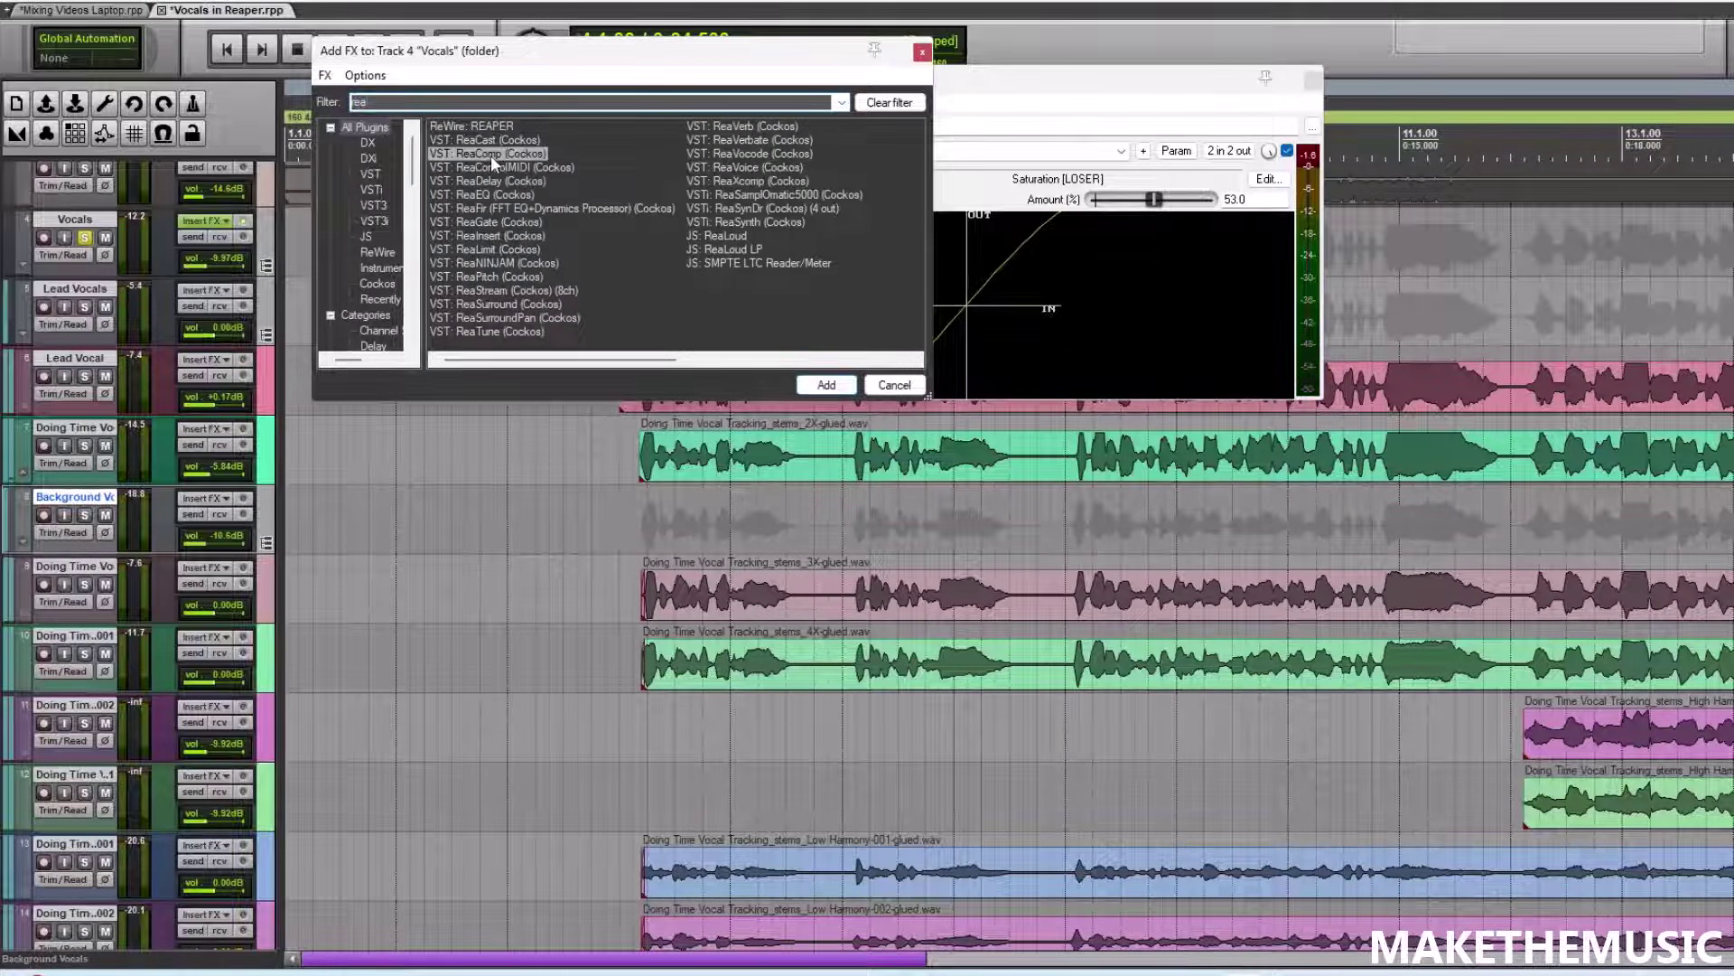
pyautogui.doubleClick(491, 154)
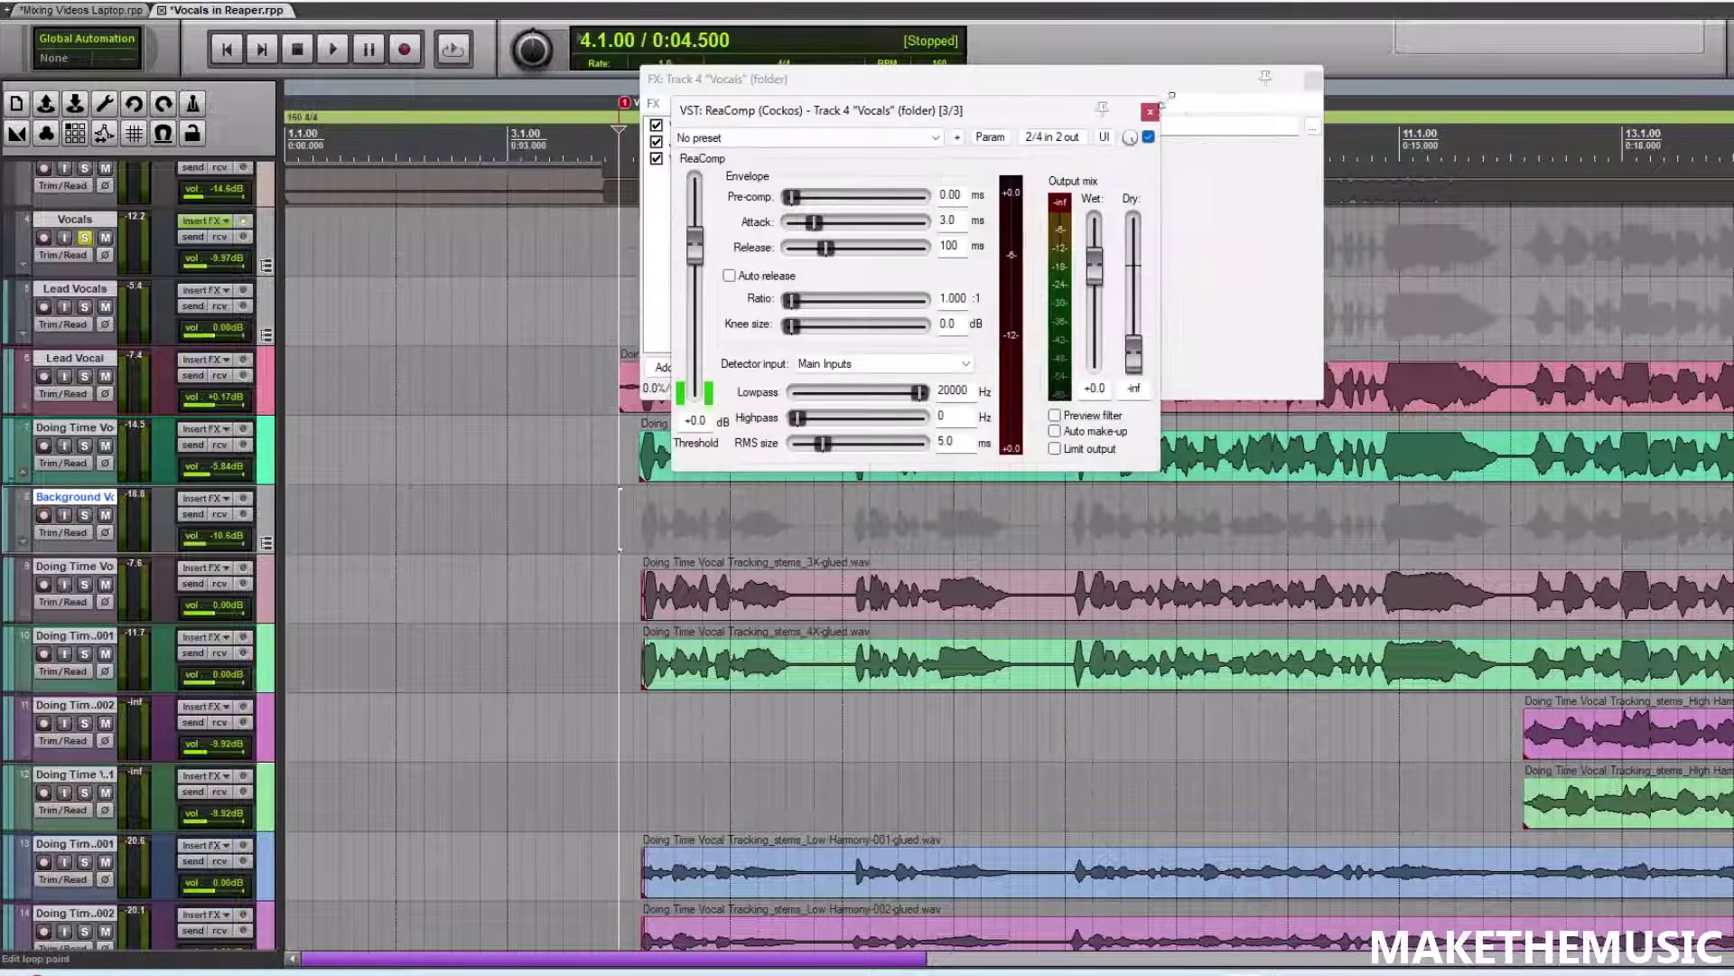
pyautogui.press('space')
pyautogui.click(1313, 80)
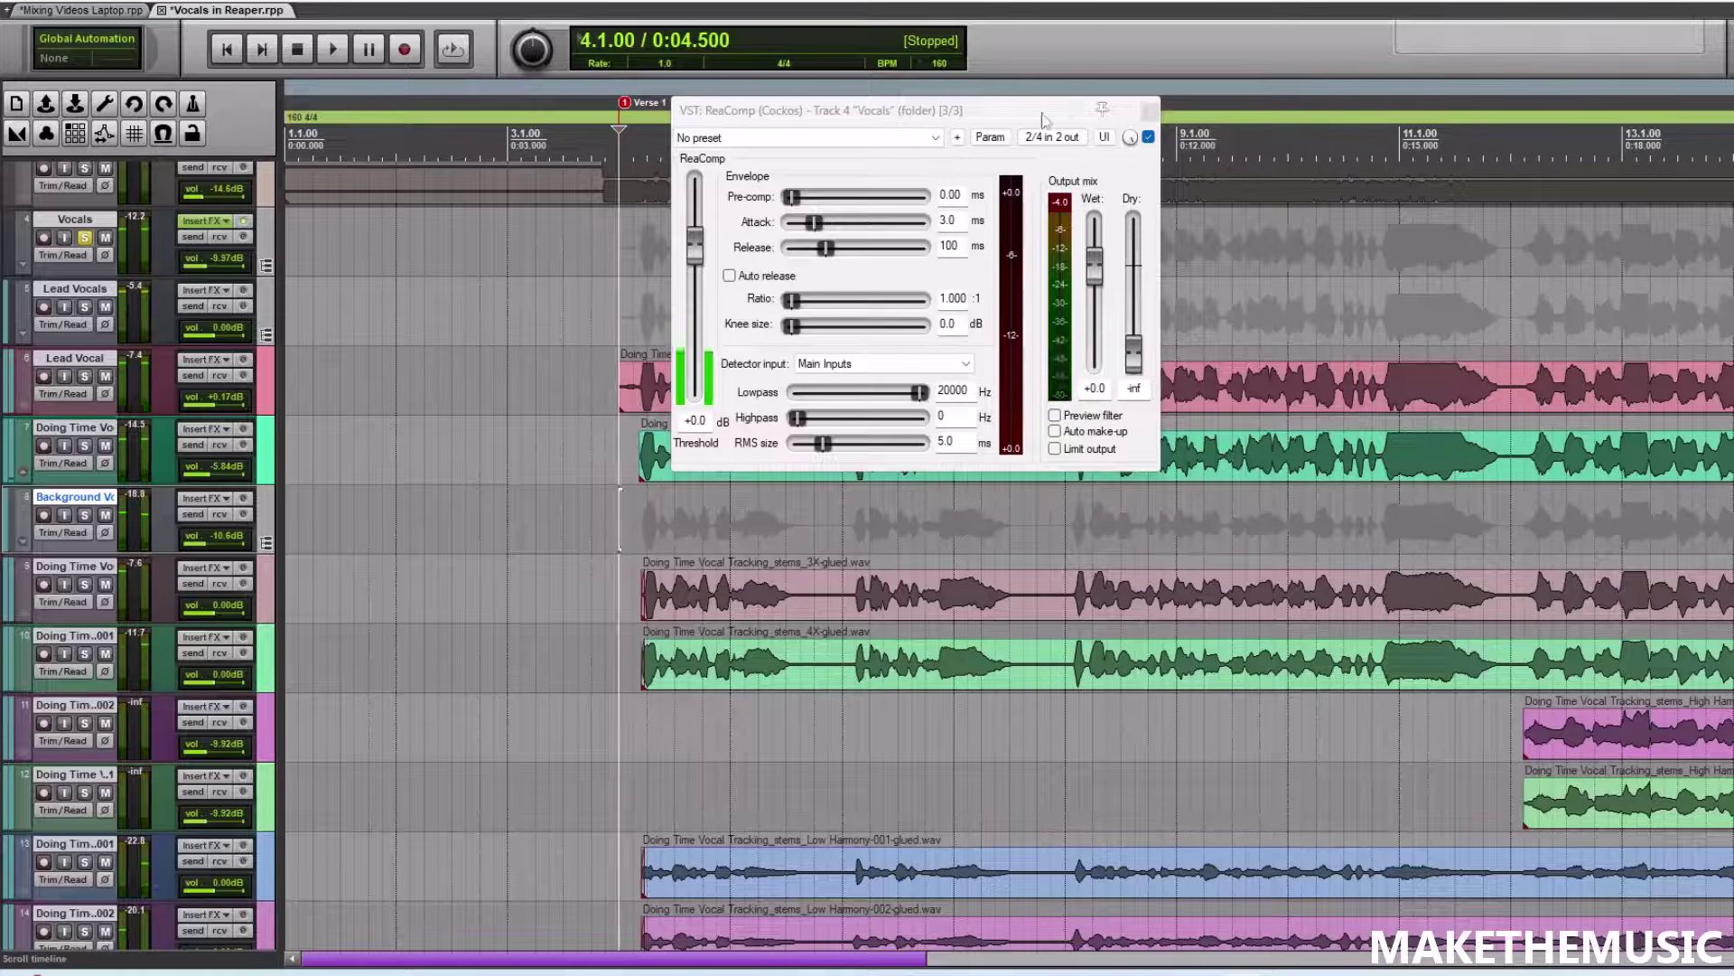
pyautogui.moveTo(1043, 120); pyautogui.dragTo(700, 66)
# - Load ReaComp's "stock - Modern Vocal" preset and set the threshold to -18.1 dB while playing the vocals
pyautogui.click(487, 84)
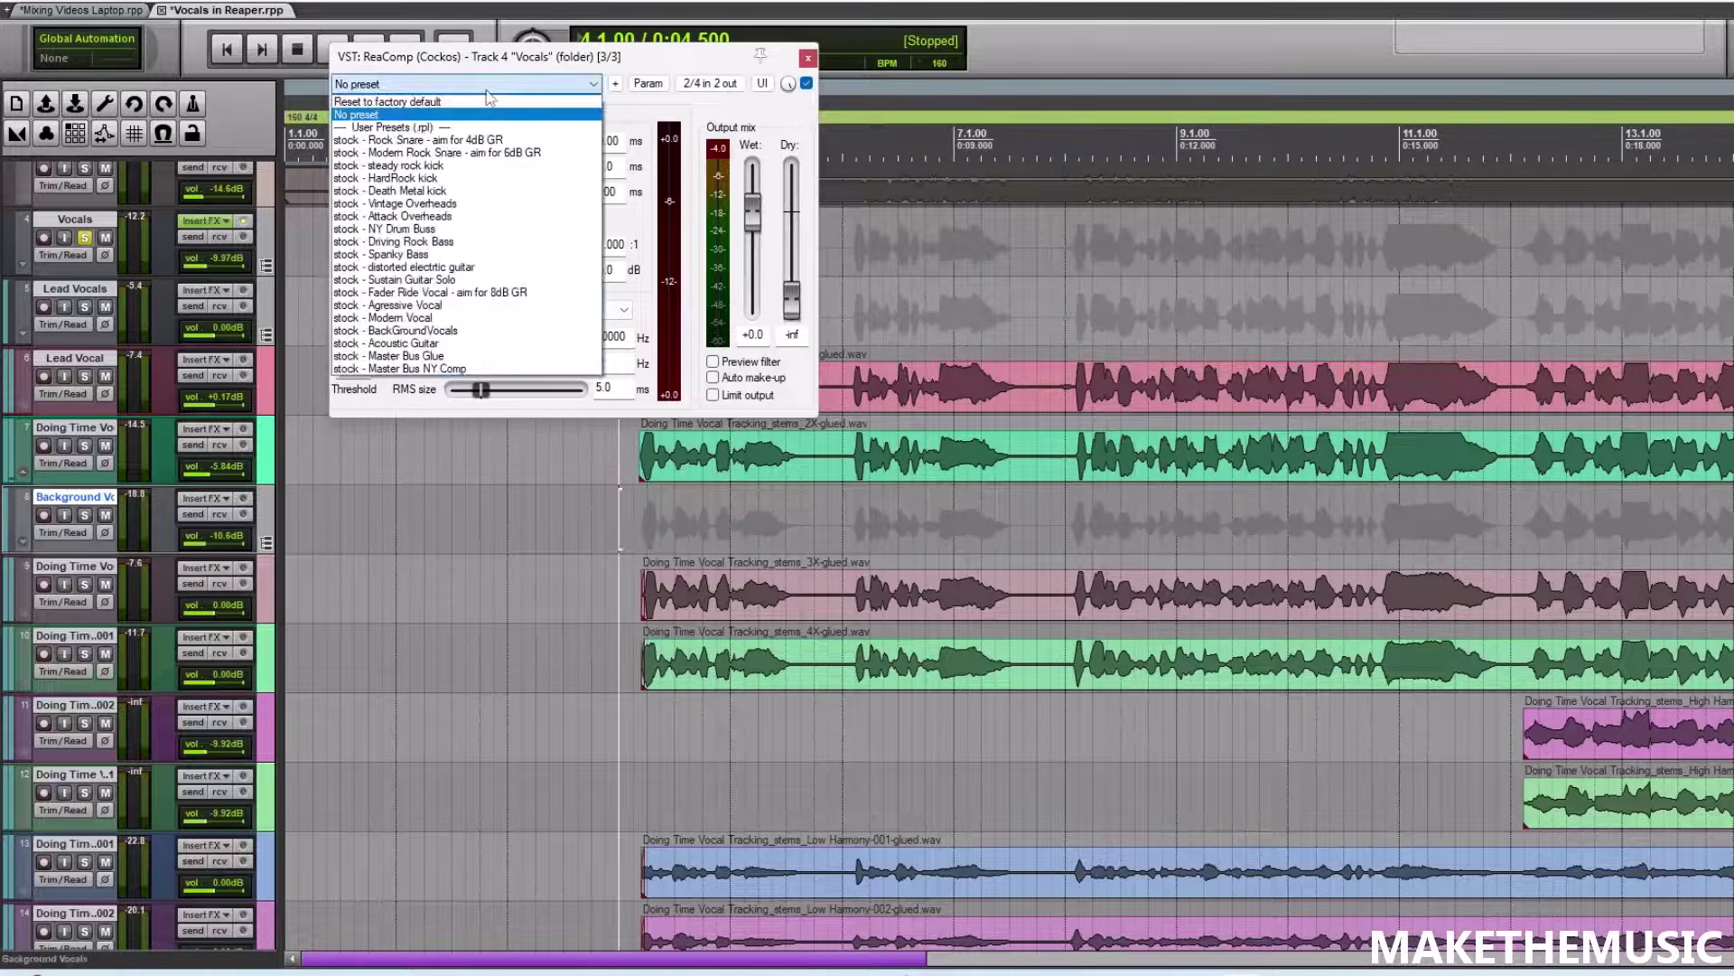
pyautogui.click(428, 318)
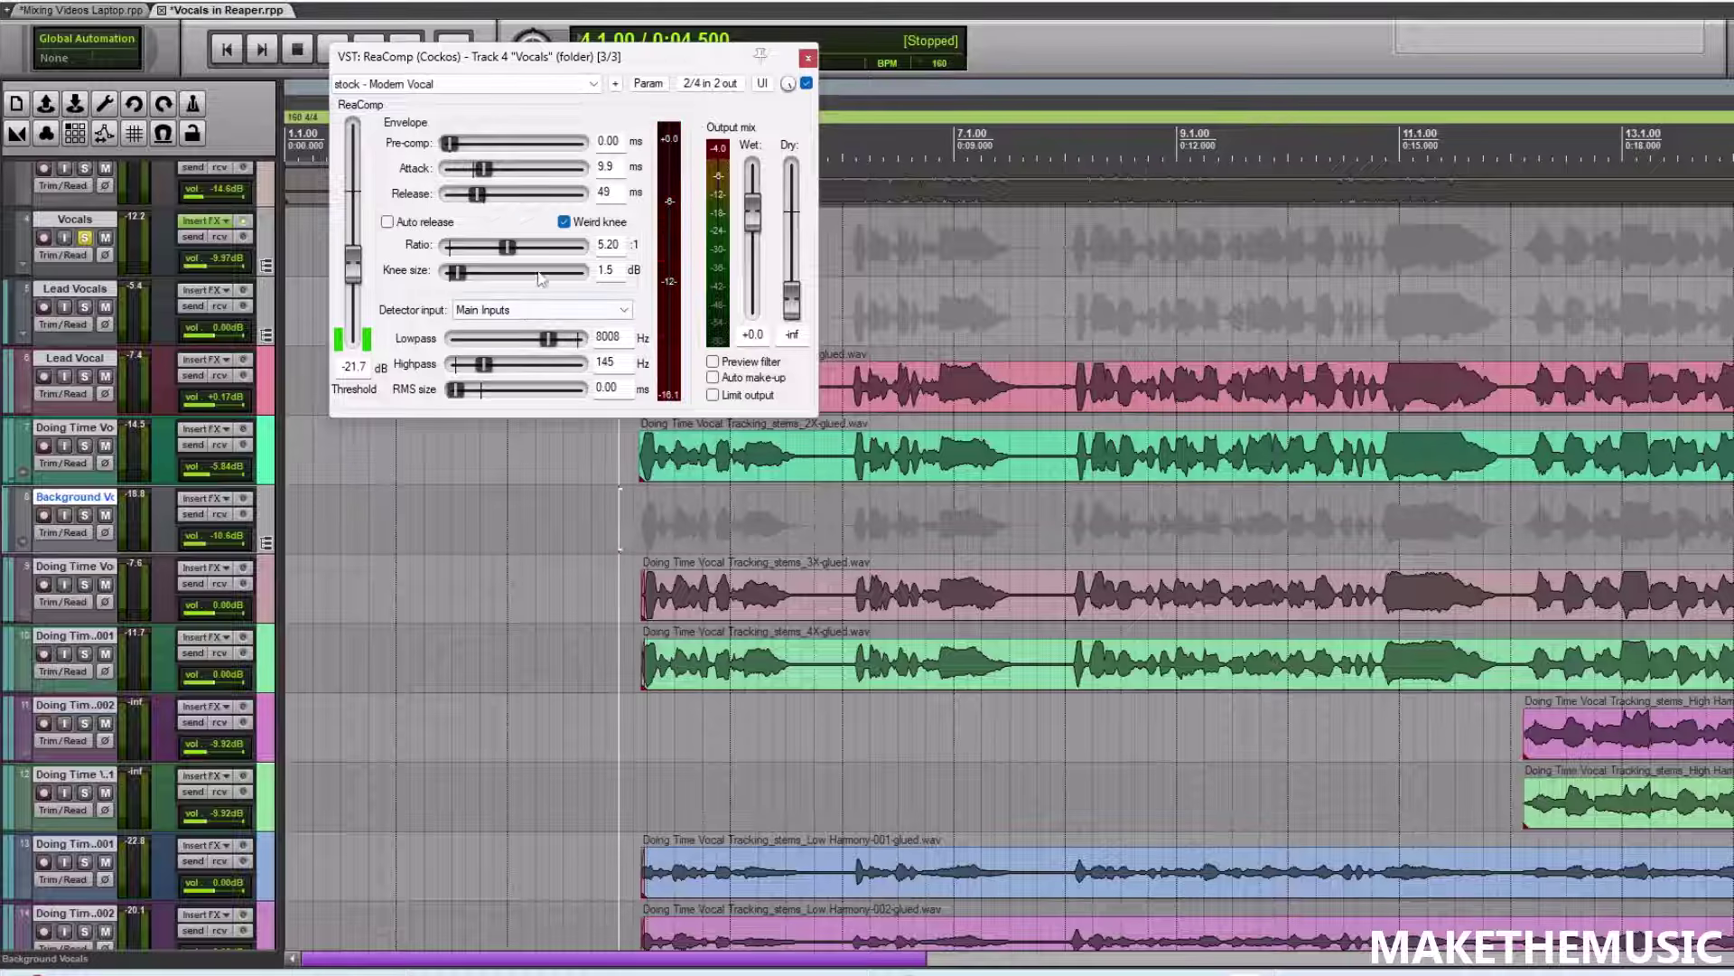
pyautogui.press('space')
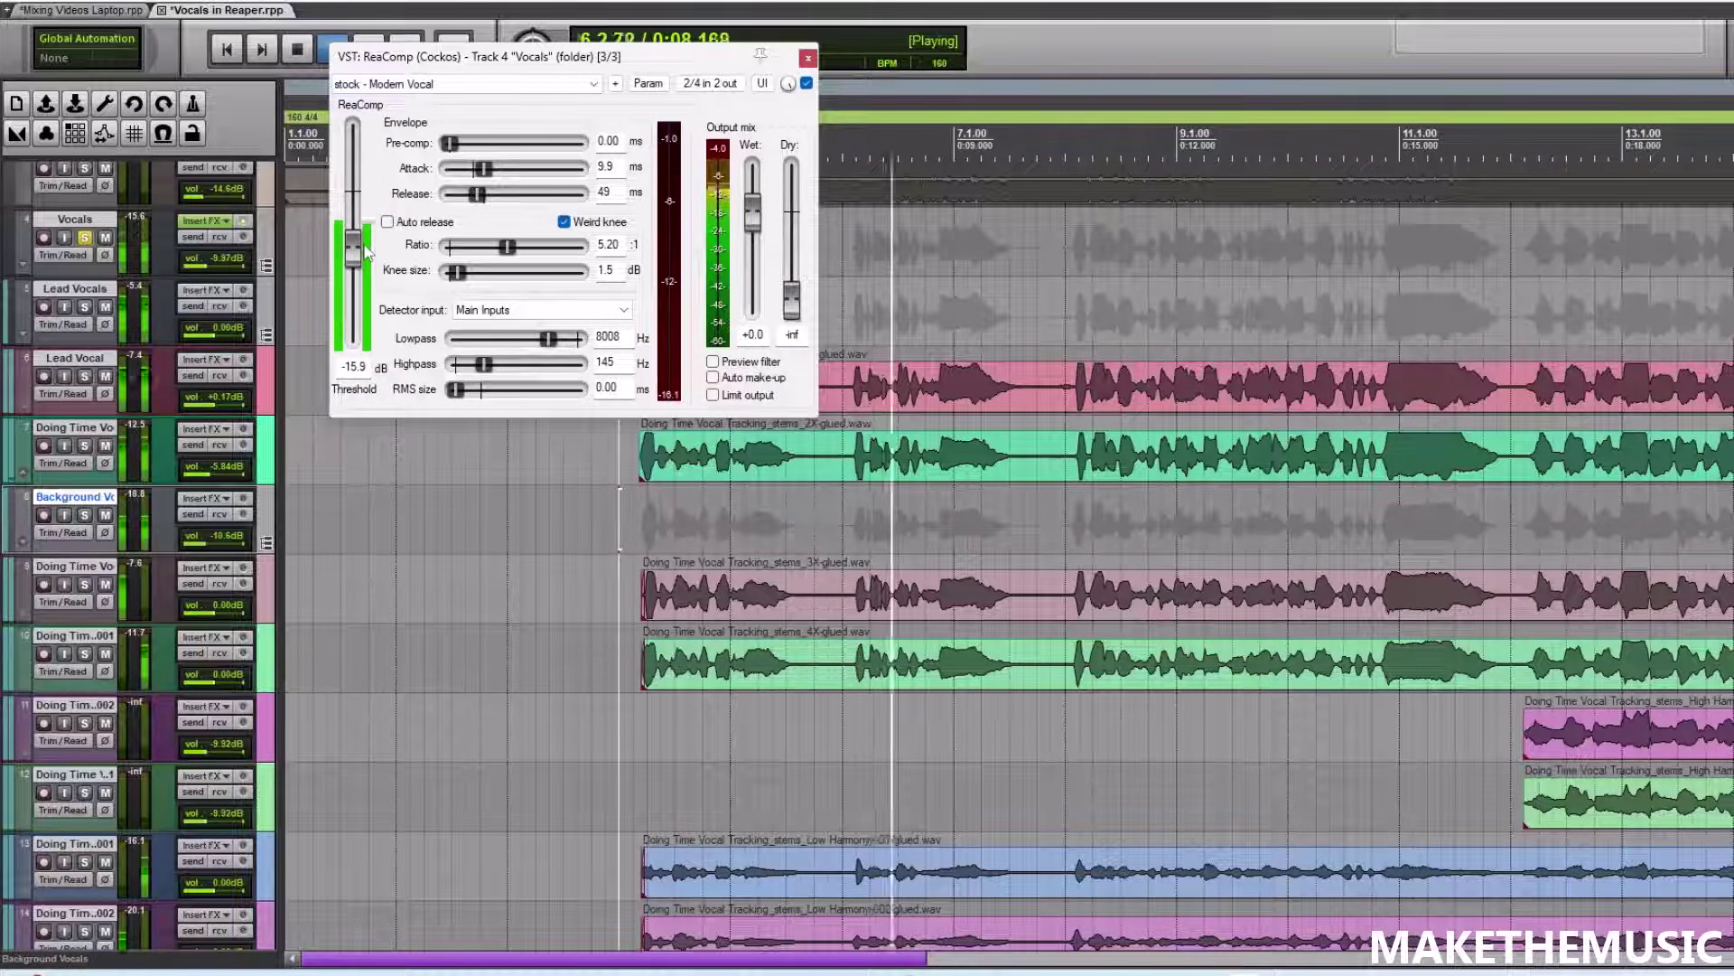
pyautogui.moveTo(366, 253)
pyautogui.mouseDown()
pyautogui.moveTo(354, 271)
pyautogui.moveTo(354, 253)
pyautogui.mouseUp()
pyautogui.press('space')
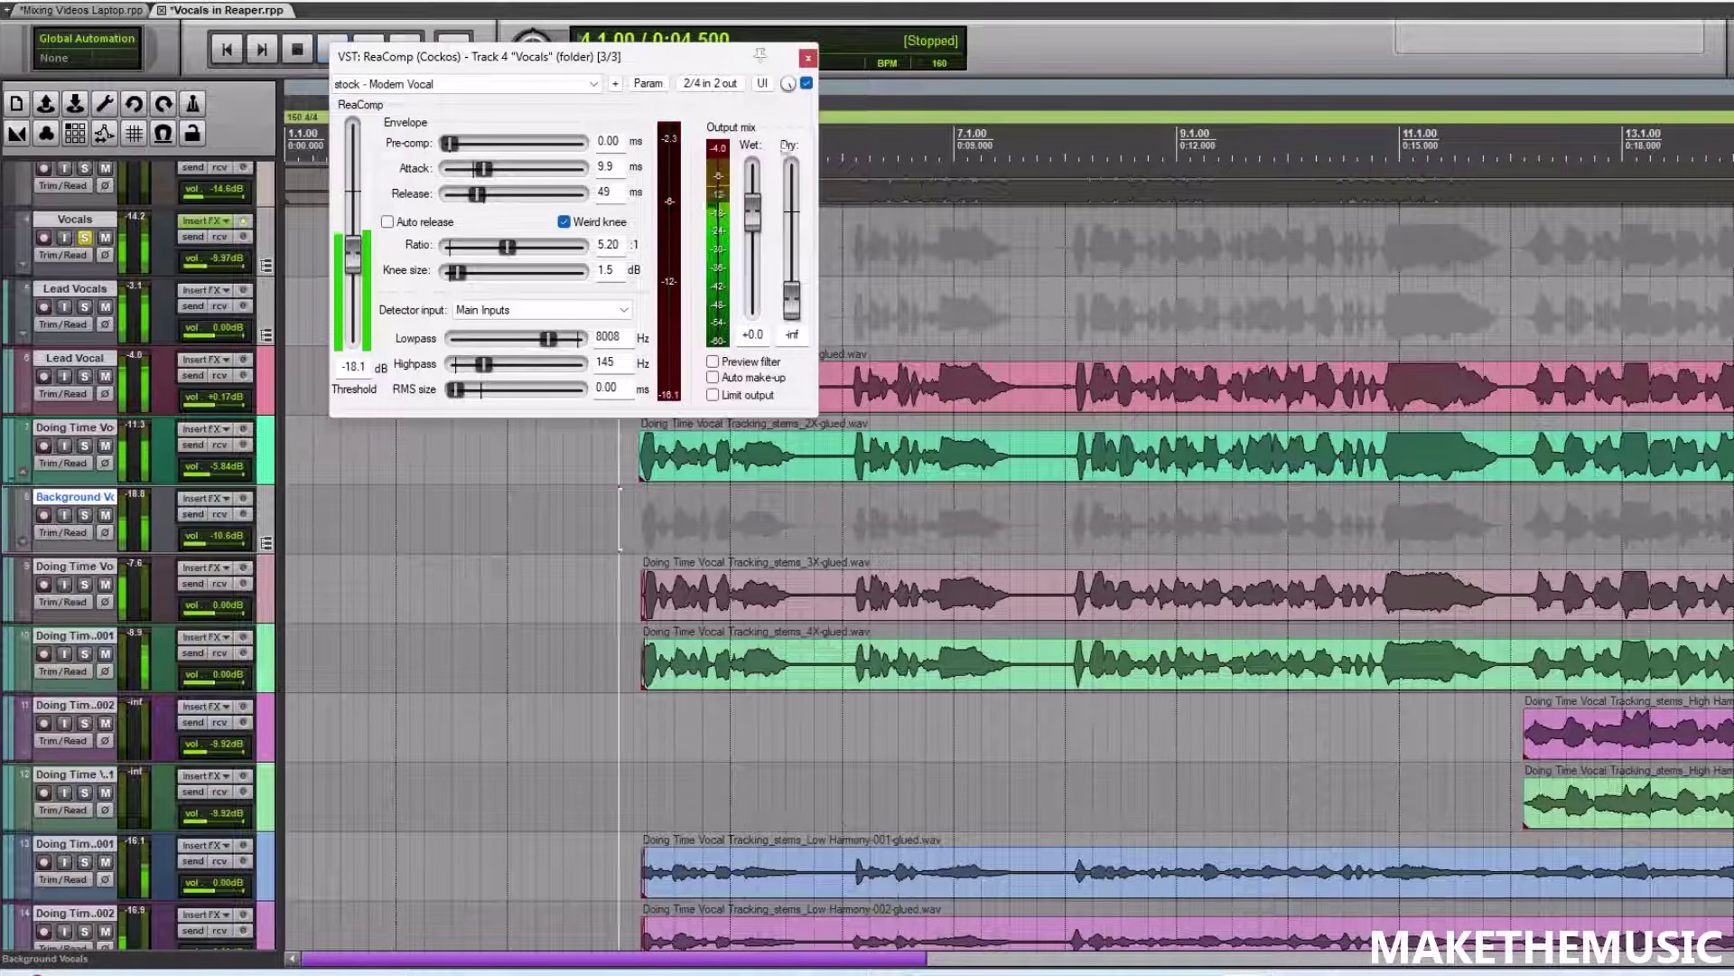
pyautogui.click(808, 58)
# - Play the processed vocals from 14.4.00 to hear the complete vocal bus chain
pyautogui.scroll(-3, 991, 236)
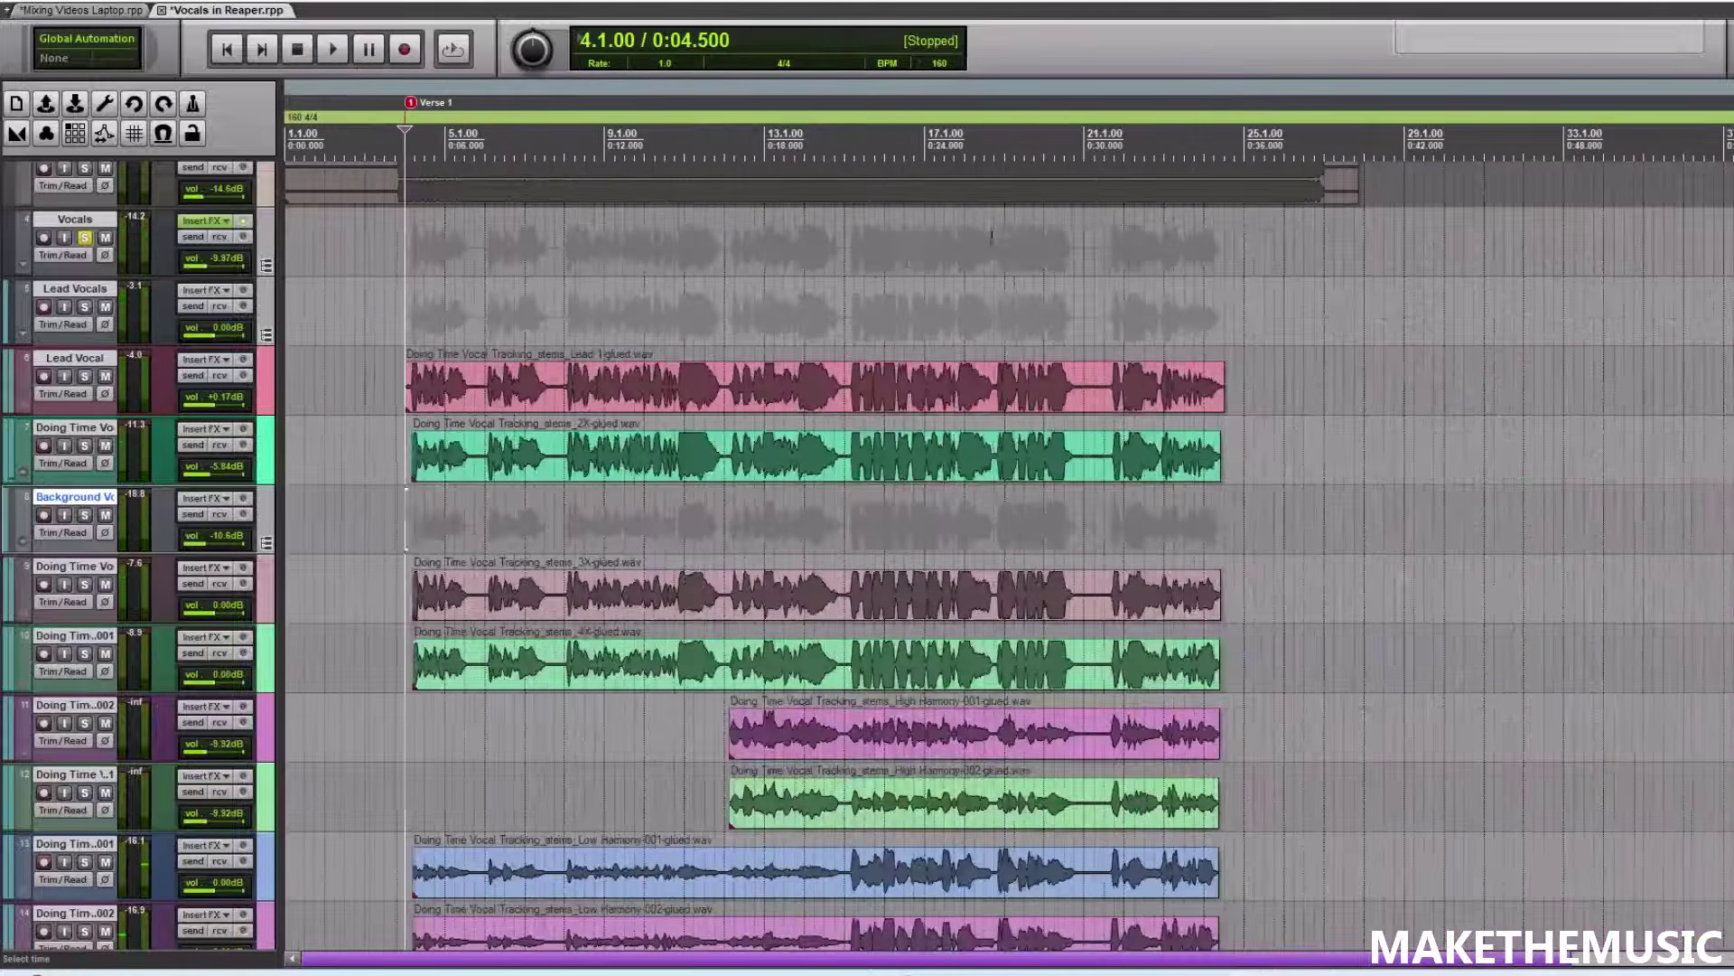
pyautogui.click(840, 289)
pyautogui.press('space')
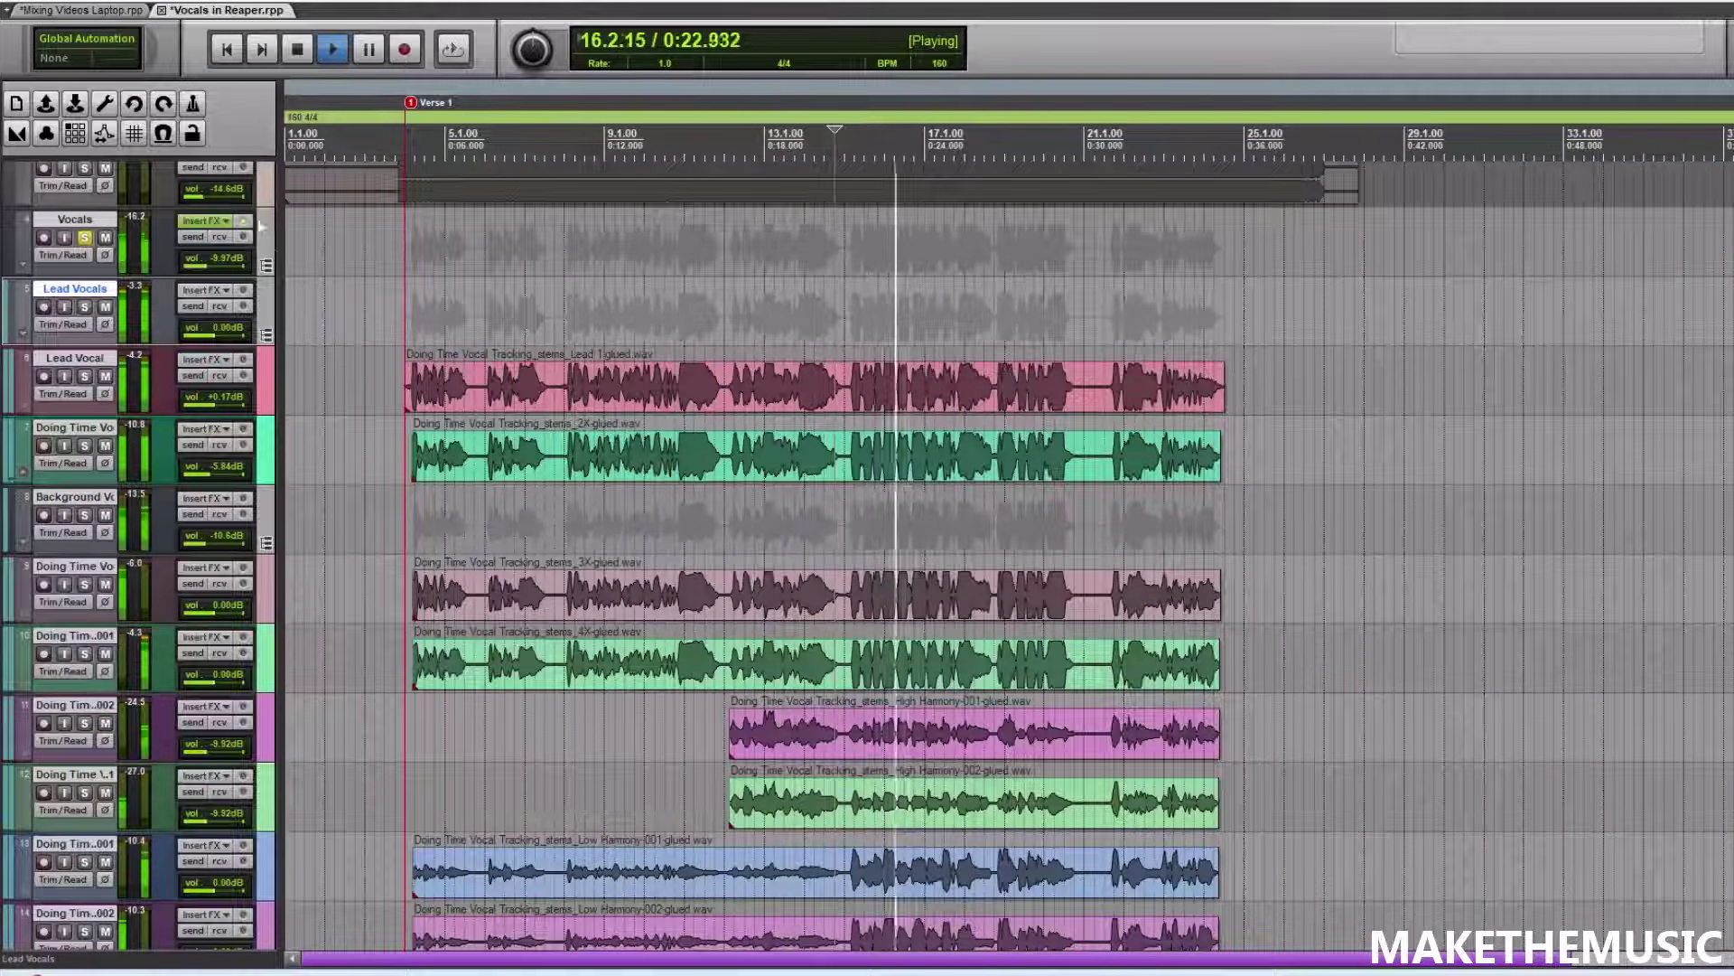
pyautogui.press('space')
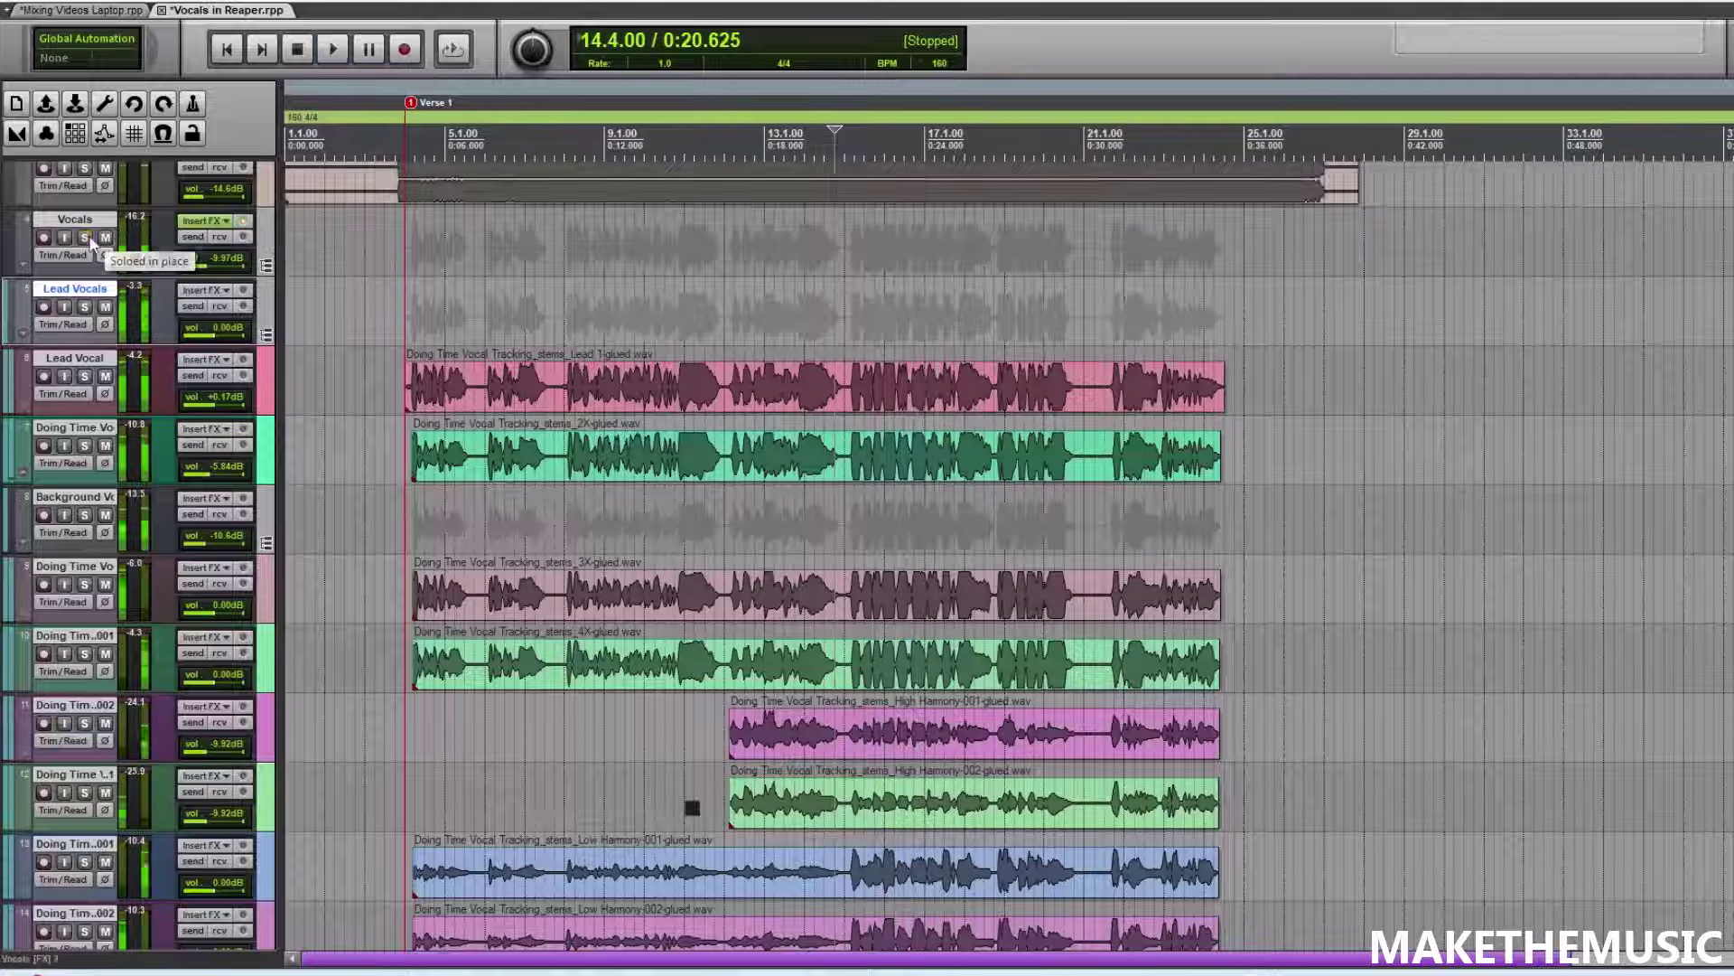
# - Add ReaEQ (Cockos) to the Lead Vocals folder track and change its band 1 to a high pass
pyautogui.click(214, 296)
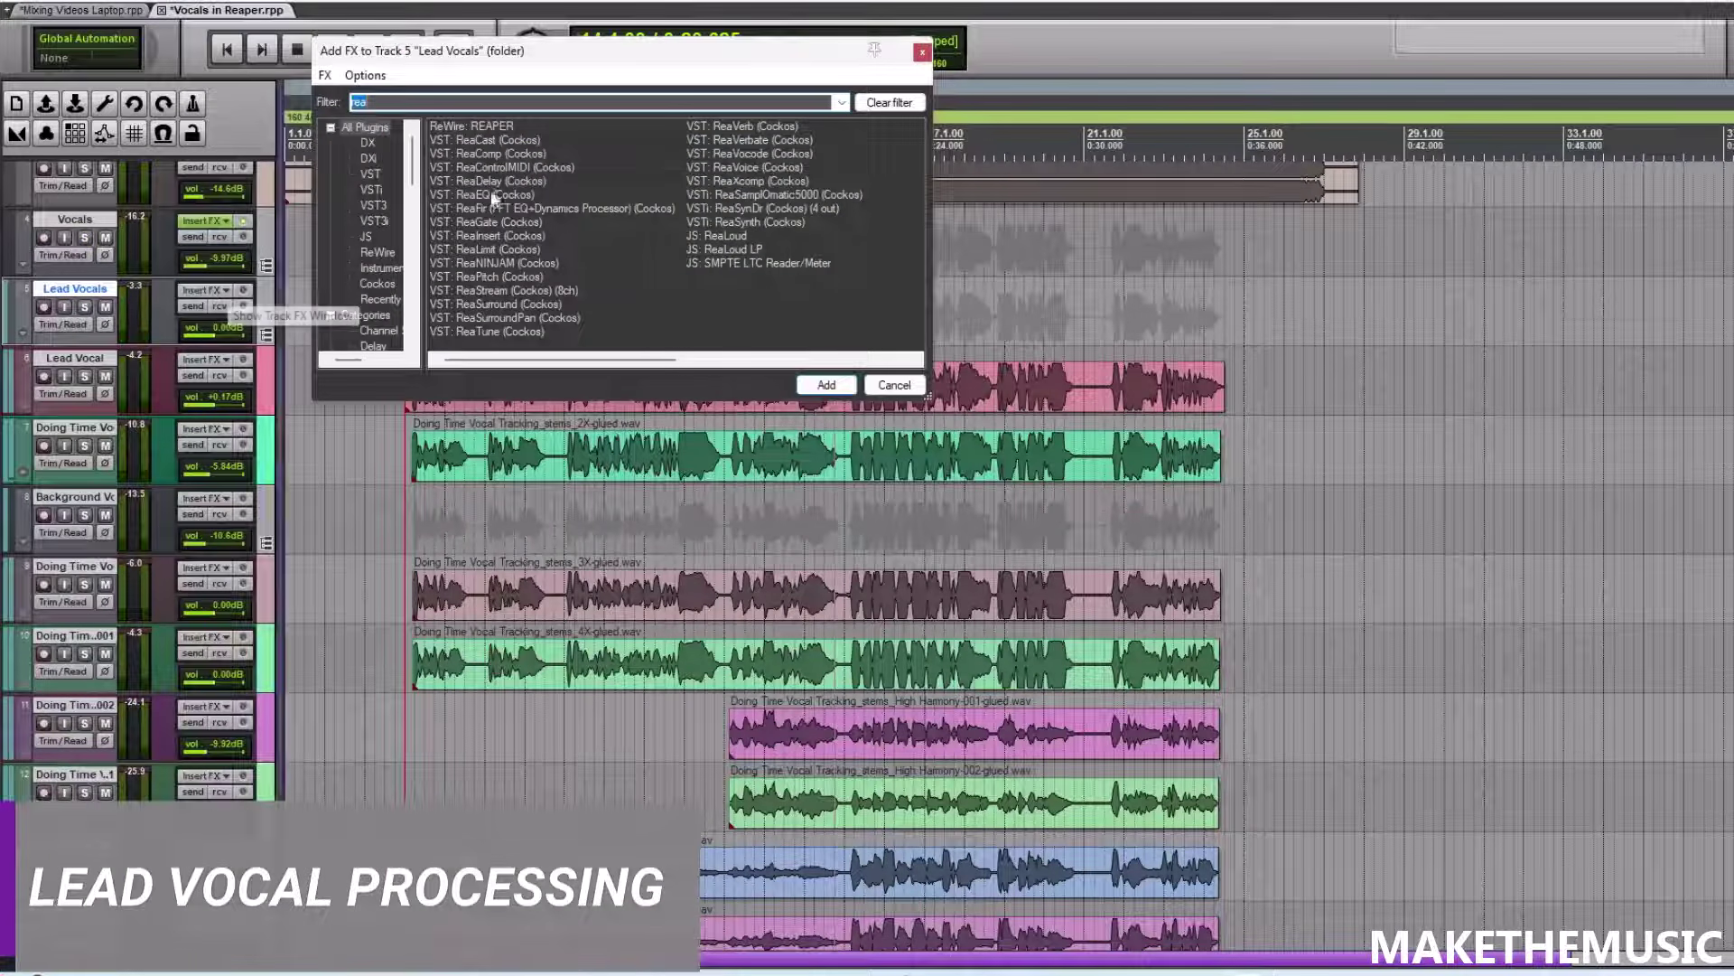
pyautogui.write('re')
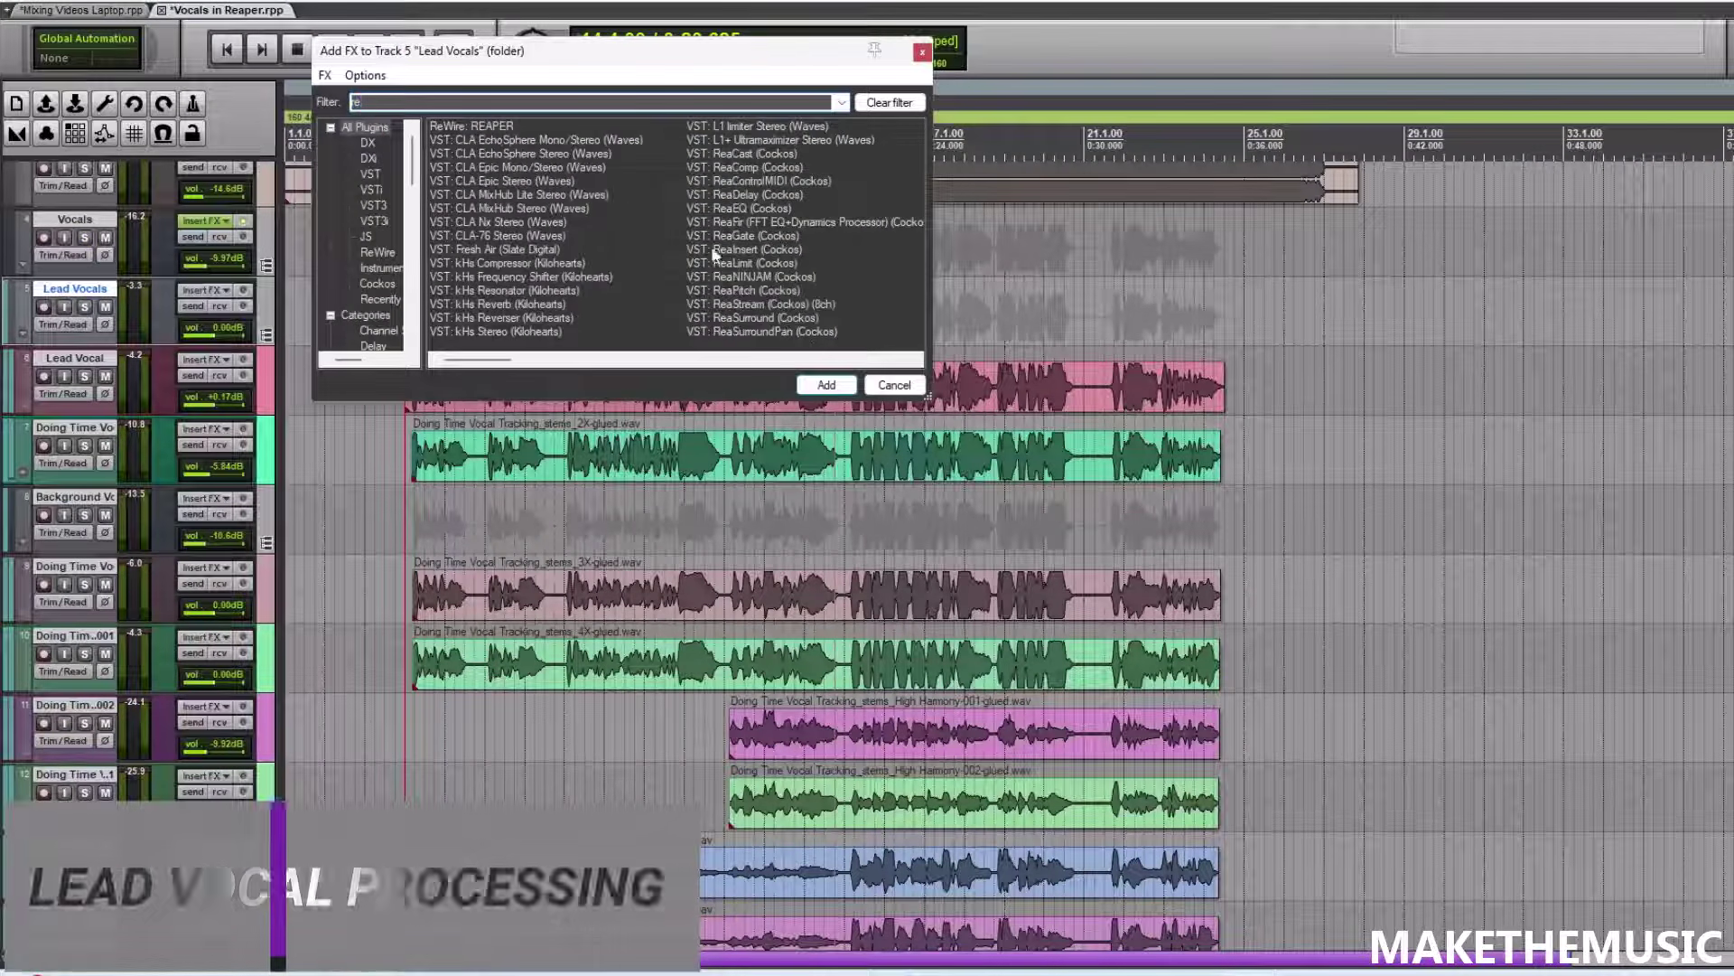
pyautogui.doubleClick(743, 209)
pyautogui.rightClick(111, 161)
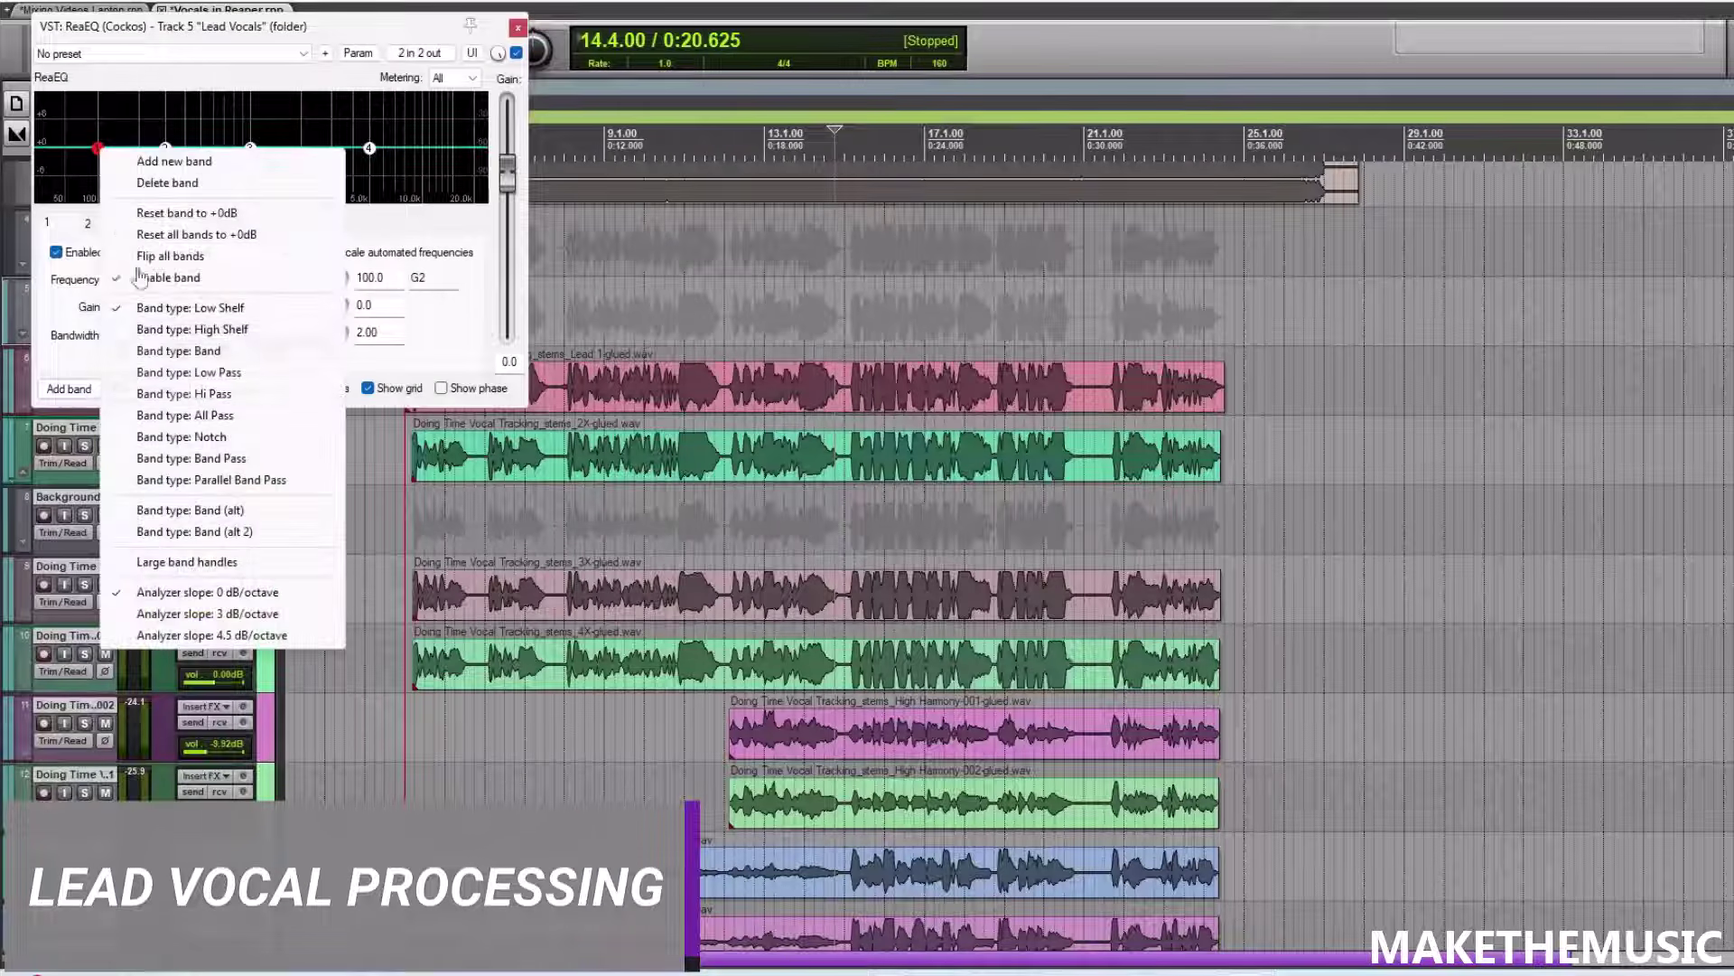
pyautogui.click(181, 392)
# - Shape the lead vocal EQ with a 1.3 dB cut near 340 Hz, a new upper-mid boost and a 2.5 dB high shelf at 6316.7 Hz
pyautogui.moveTo(164, 147); pyautogui.dragTo(177, 164)
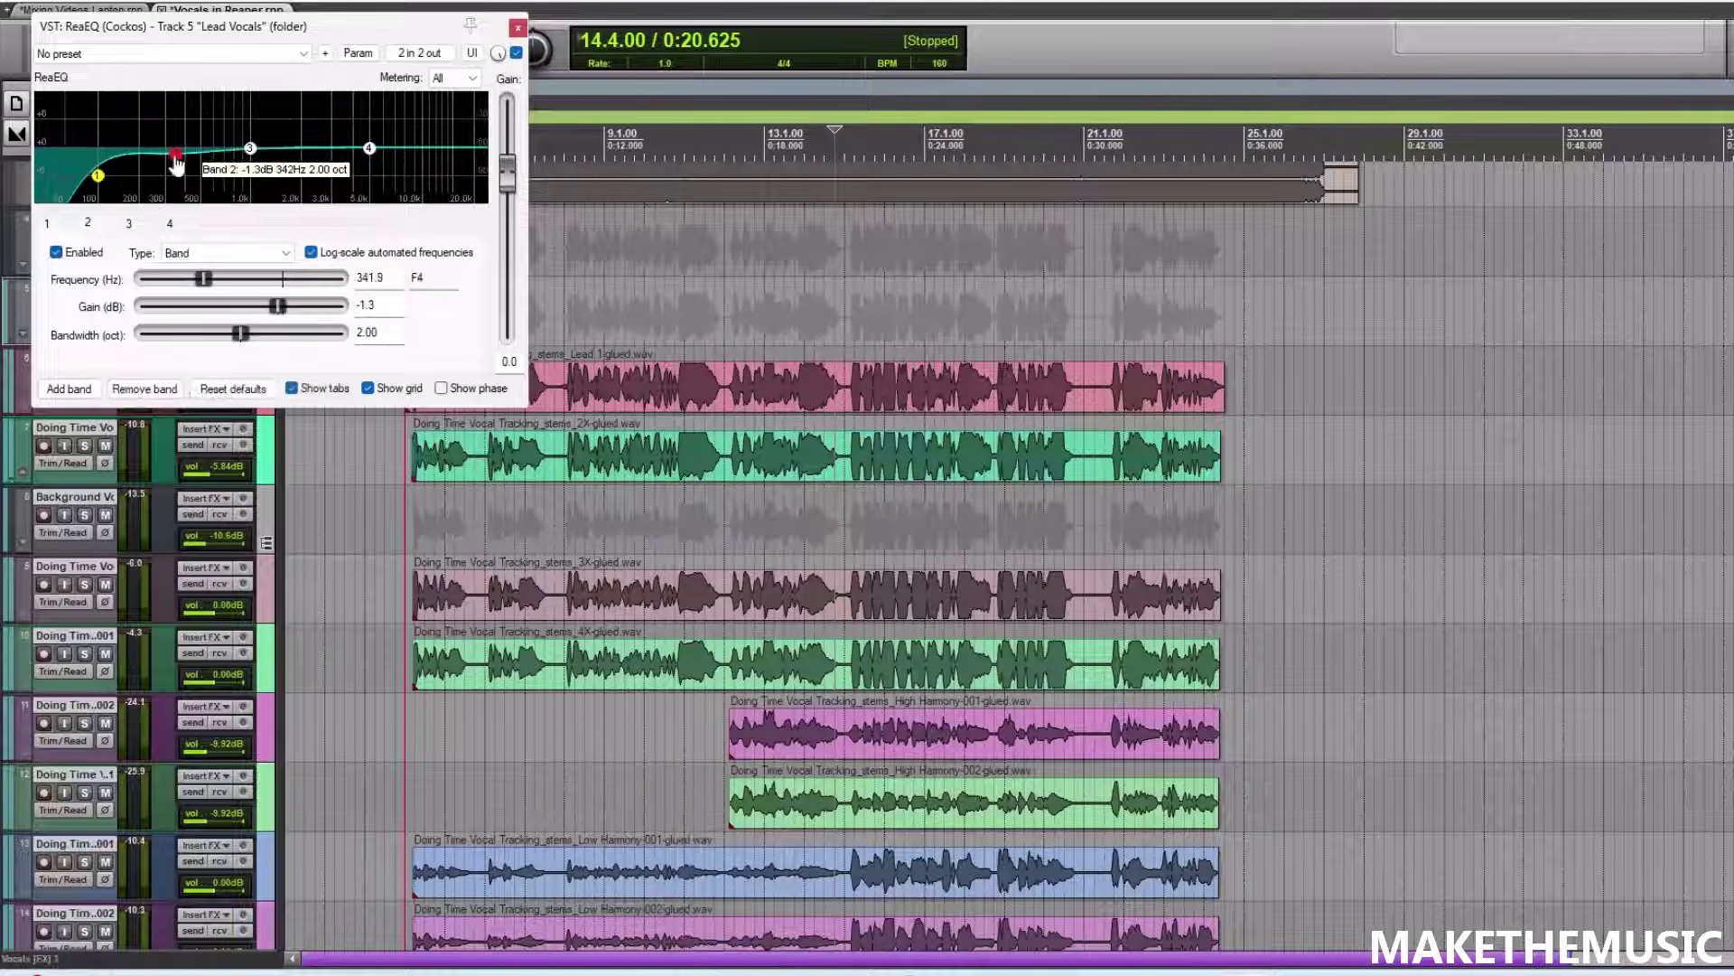
pyautogui.doubleClick(348, 140)
pyautogui.moveTo(368, 147); pyautogui.dragTo(387, 139)
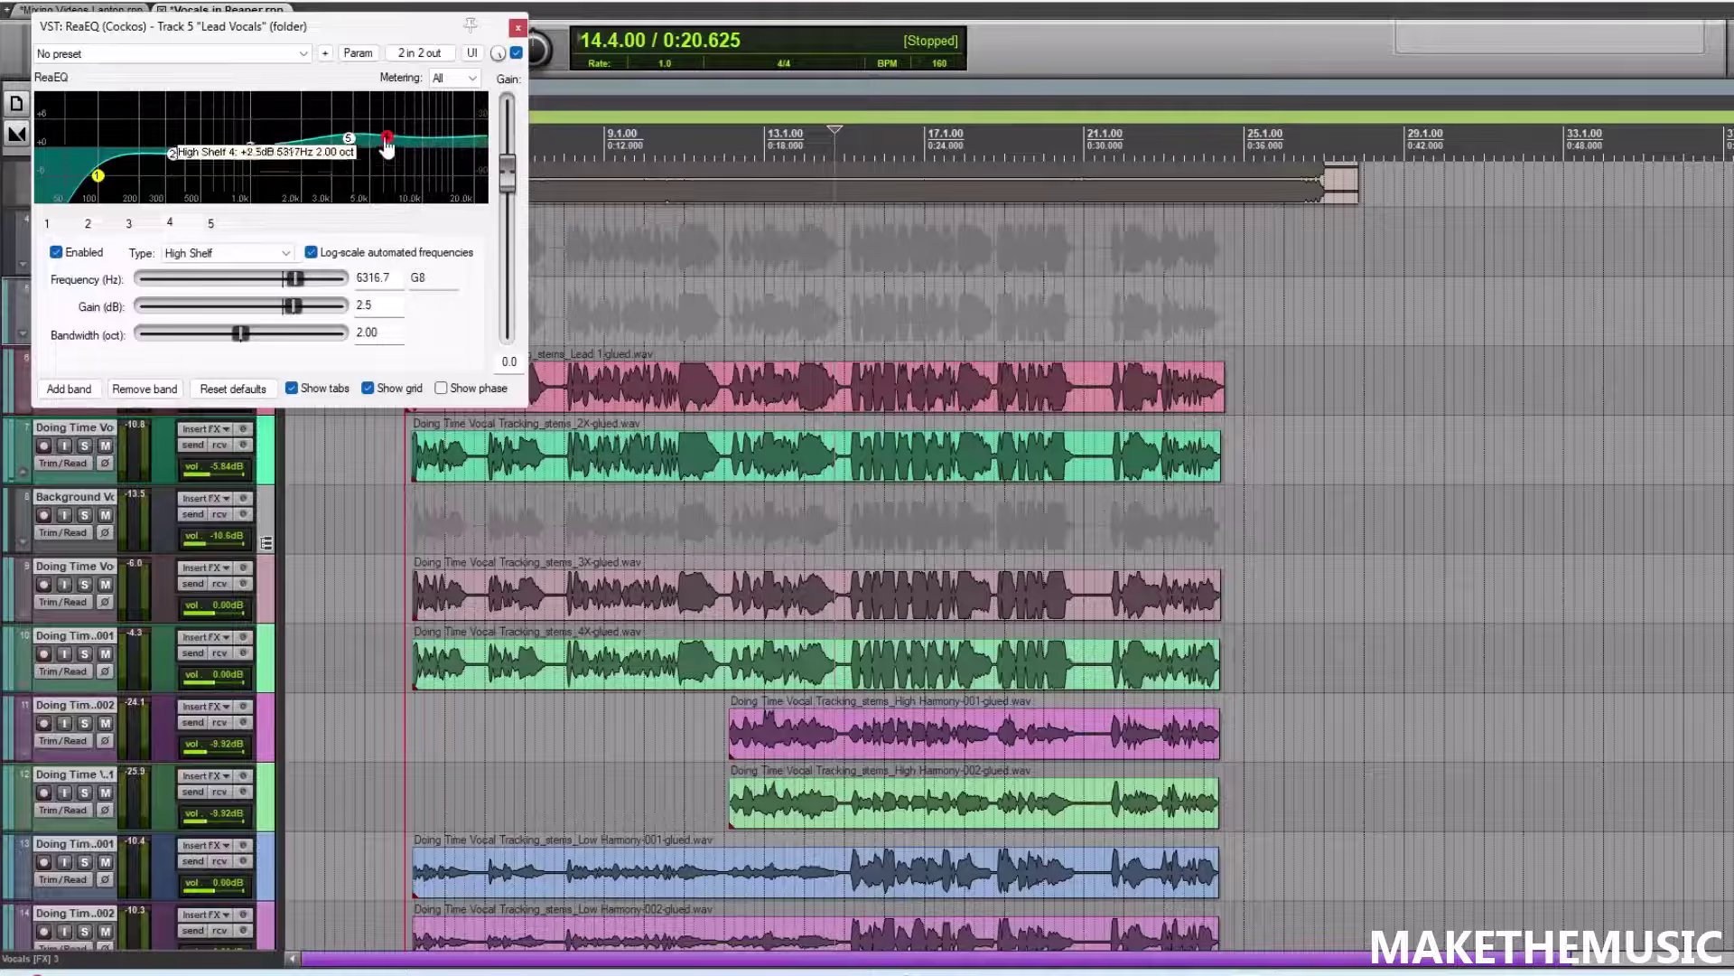
pyautogui.click(518, 27)
# - Add ReaComp (Cockos) to the Lead Vocals folder track and load its "stock - Agressive Vocal" preset
pyautogui.click(203, 291)
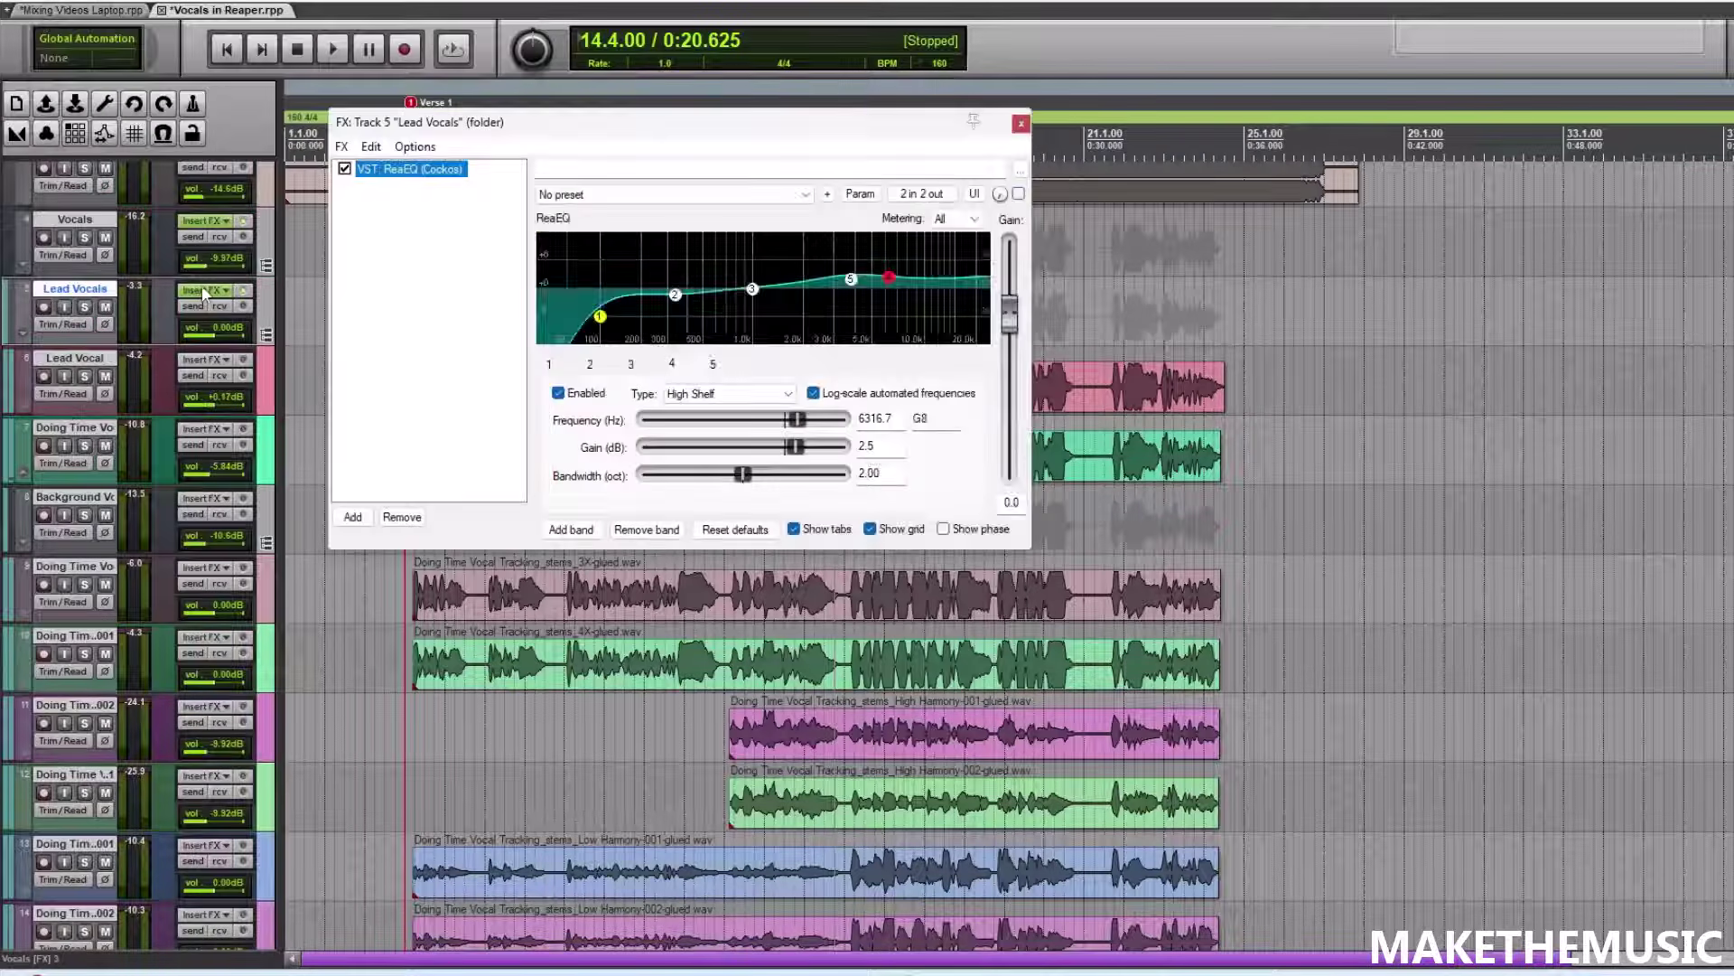
pyautogui.click(353, 517)
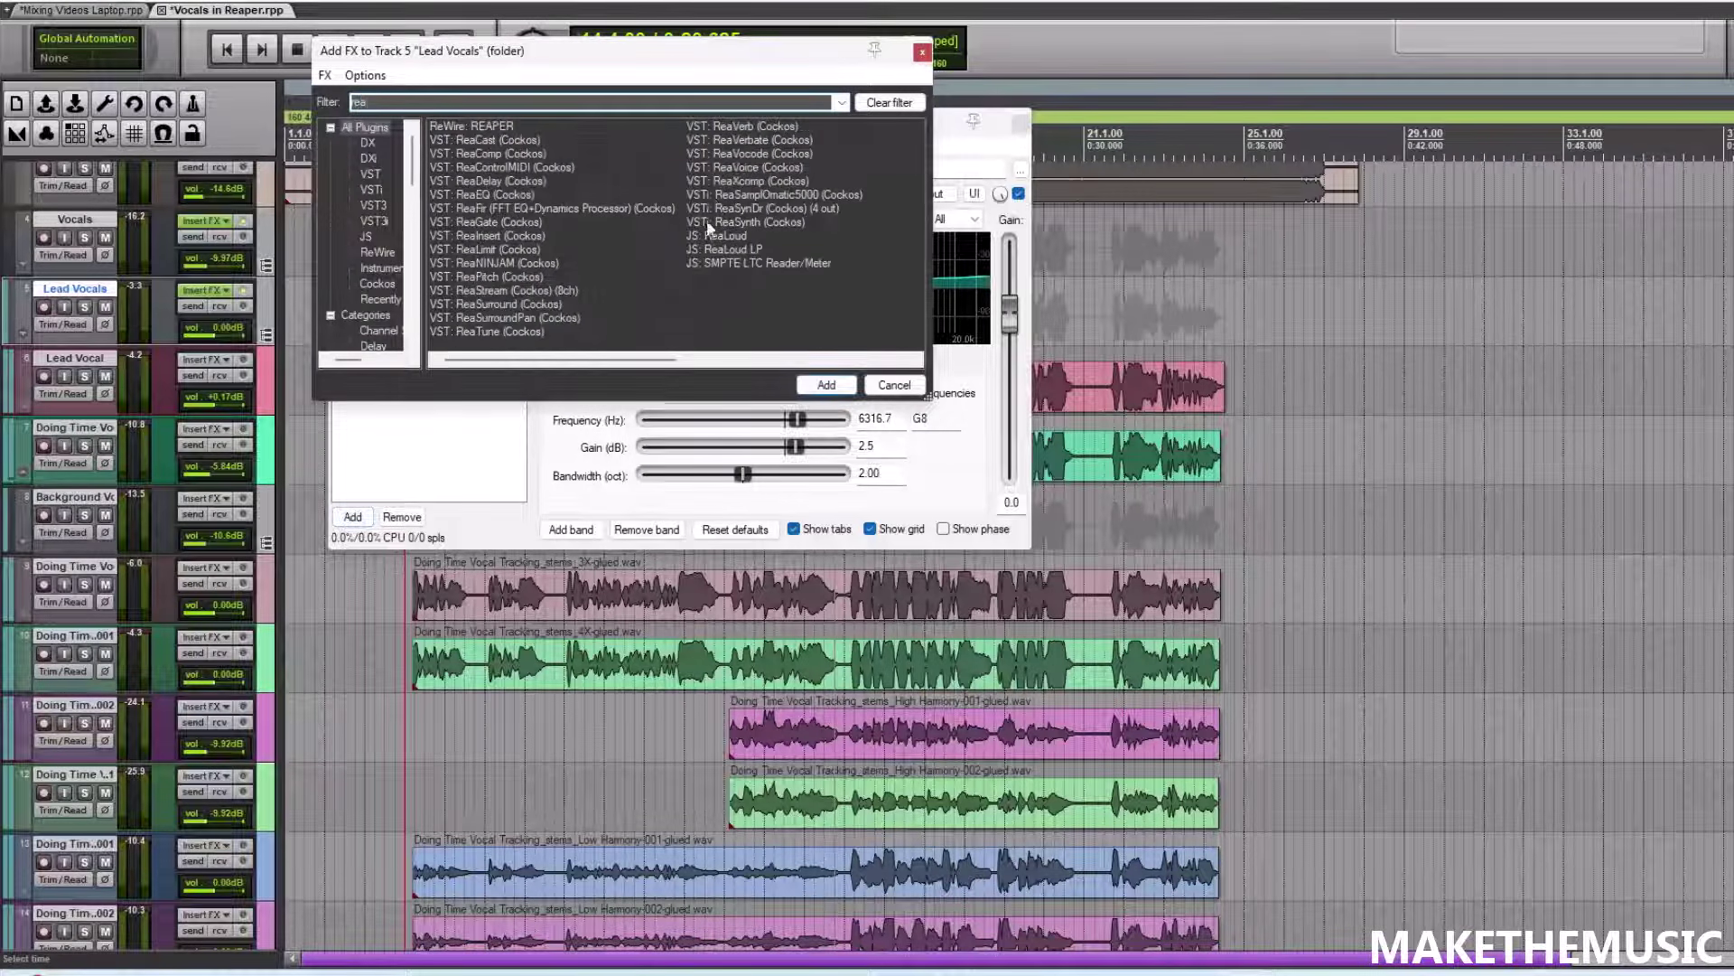
pyautogui.doubleClick(501, 154)
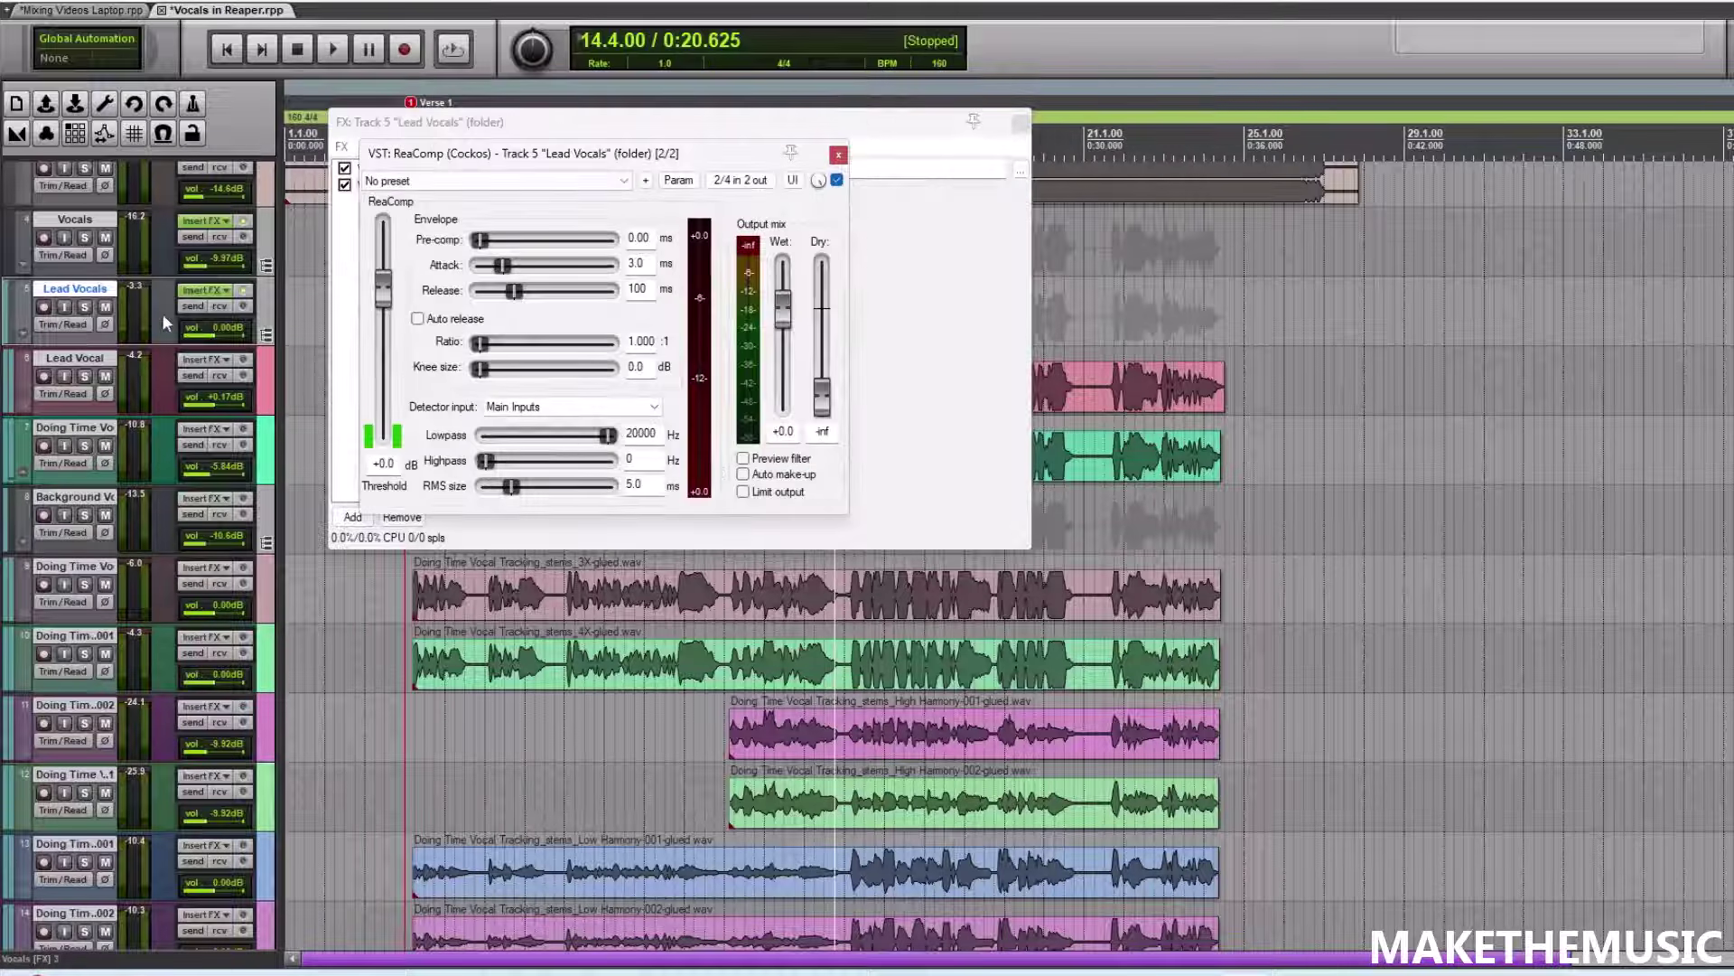
pyautogui.click(495, 181)
pyautogui.click(435, 401)
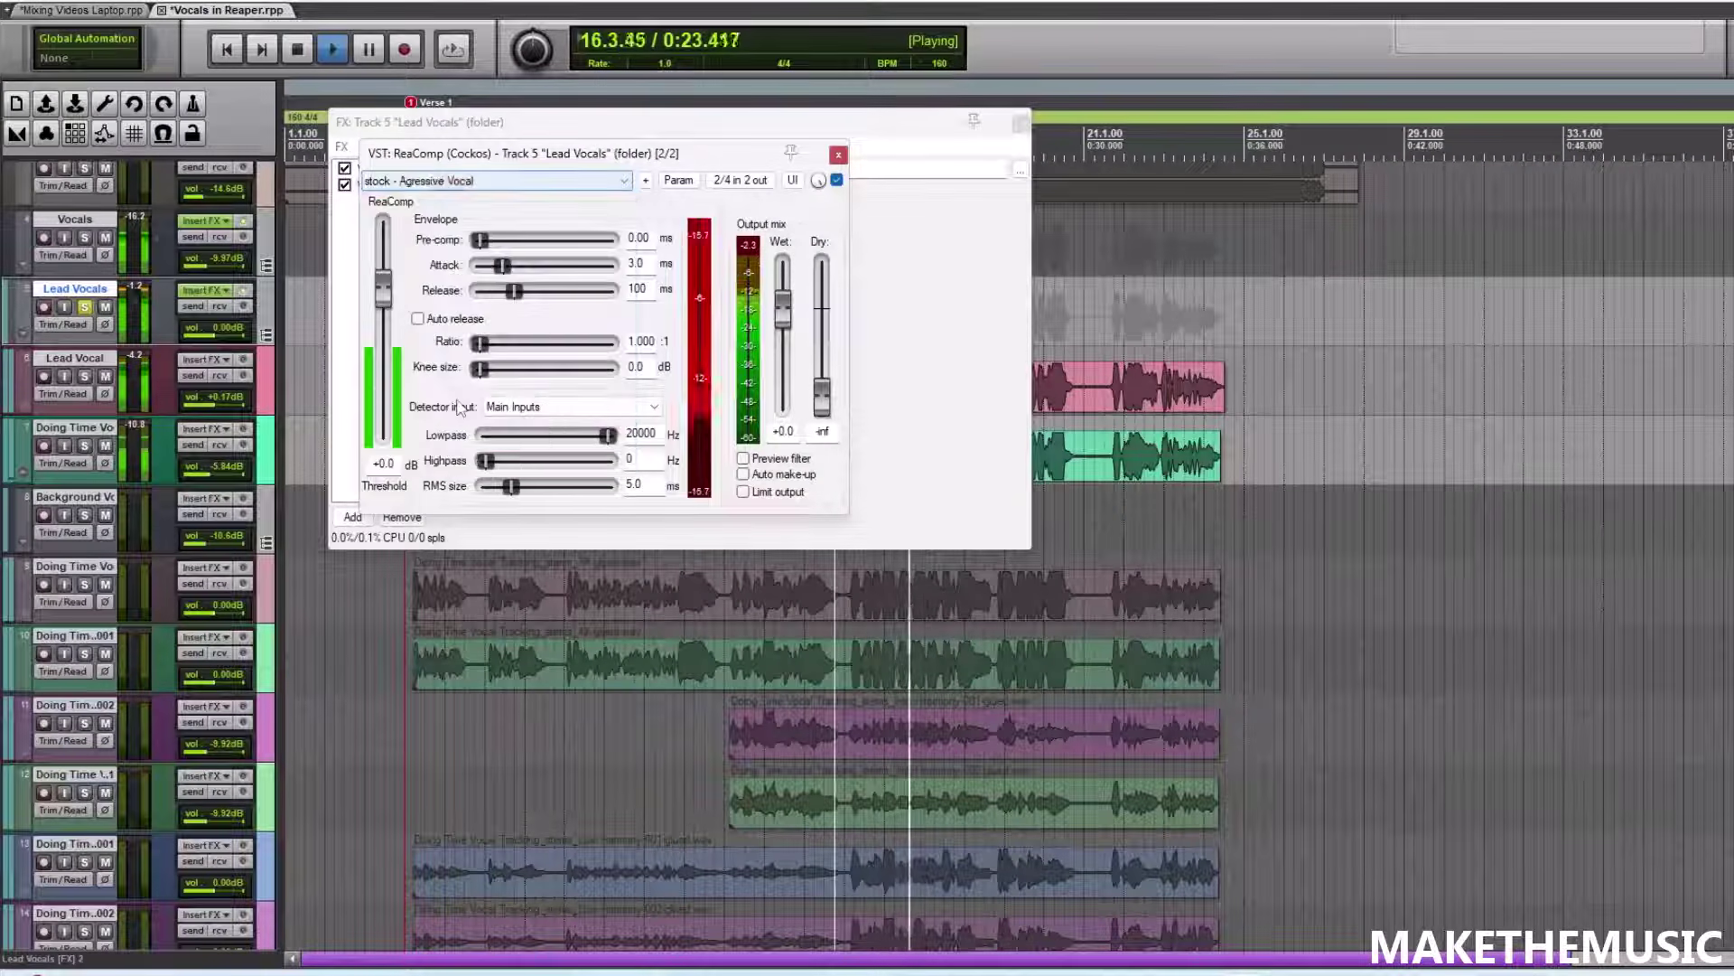
# - Set the ReaComp threshold on the Lead Vocals folder to -25.3 dB while listening from 14.4.00
pyautogui.press('space')
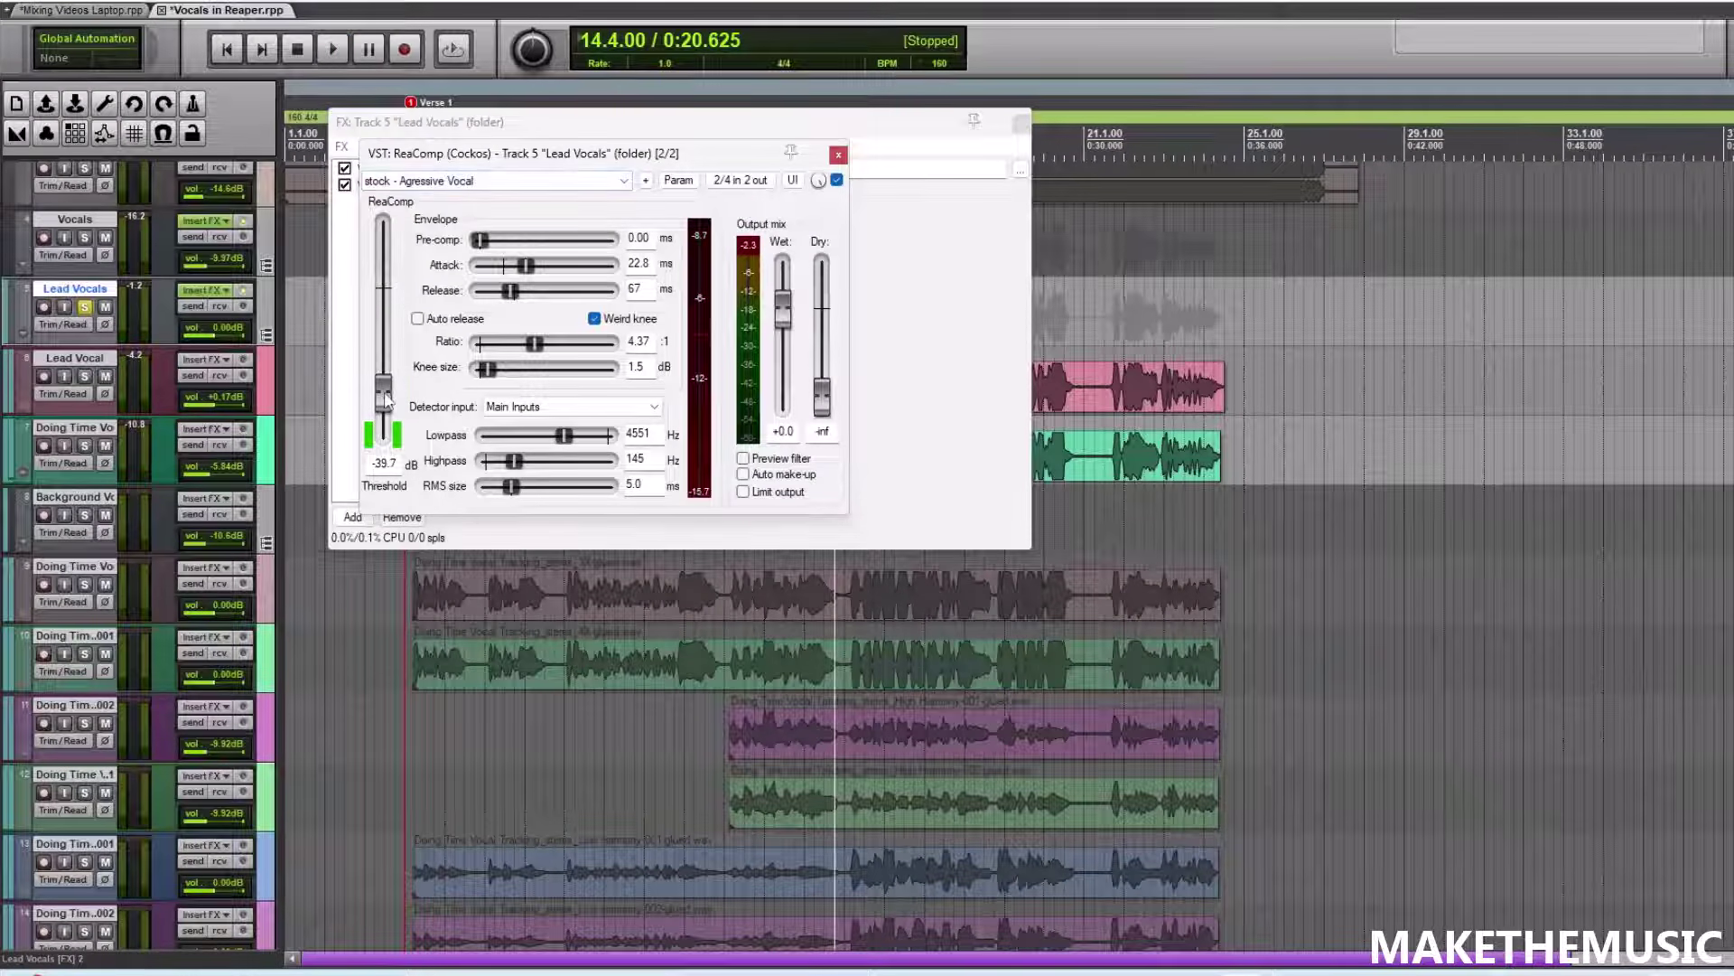
pyautogui.press('space')
pyautogui.moveTo(383, 396); pyautogui.dragTo(383, 373)
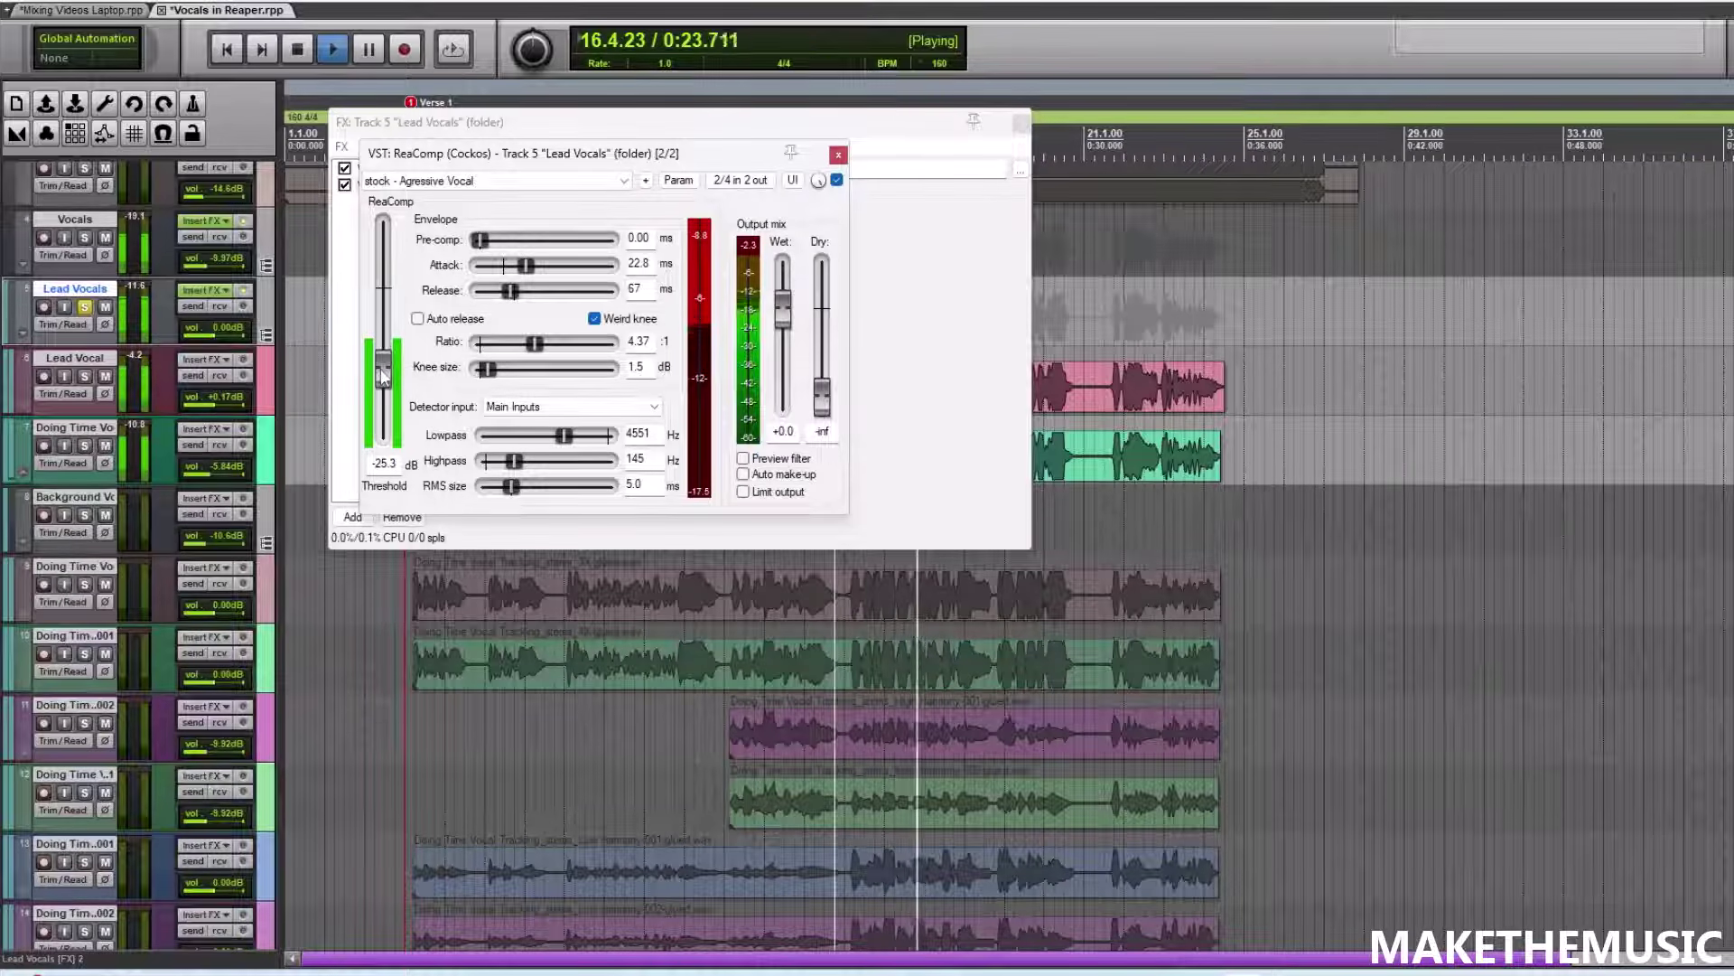
pyautogui.press('space')
# - Play the lead vocals from 15.1.00 and set their ReaComp threshold to -19.6 dB
pyautogui.click(1021, 122)
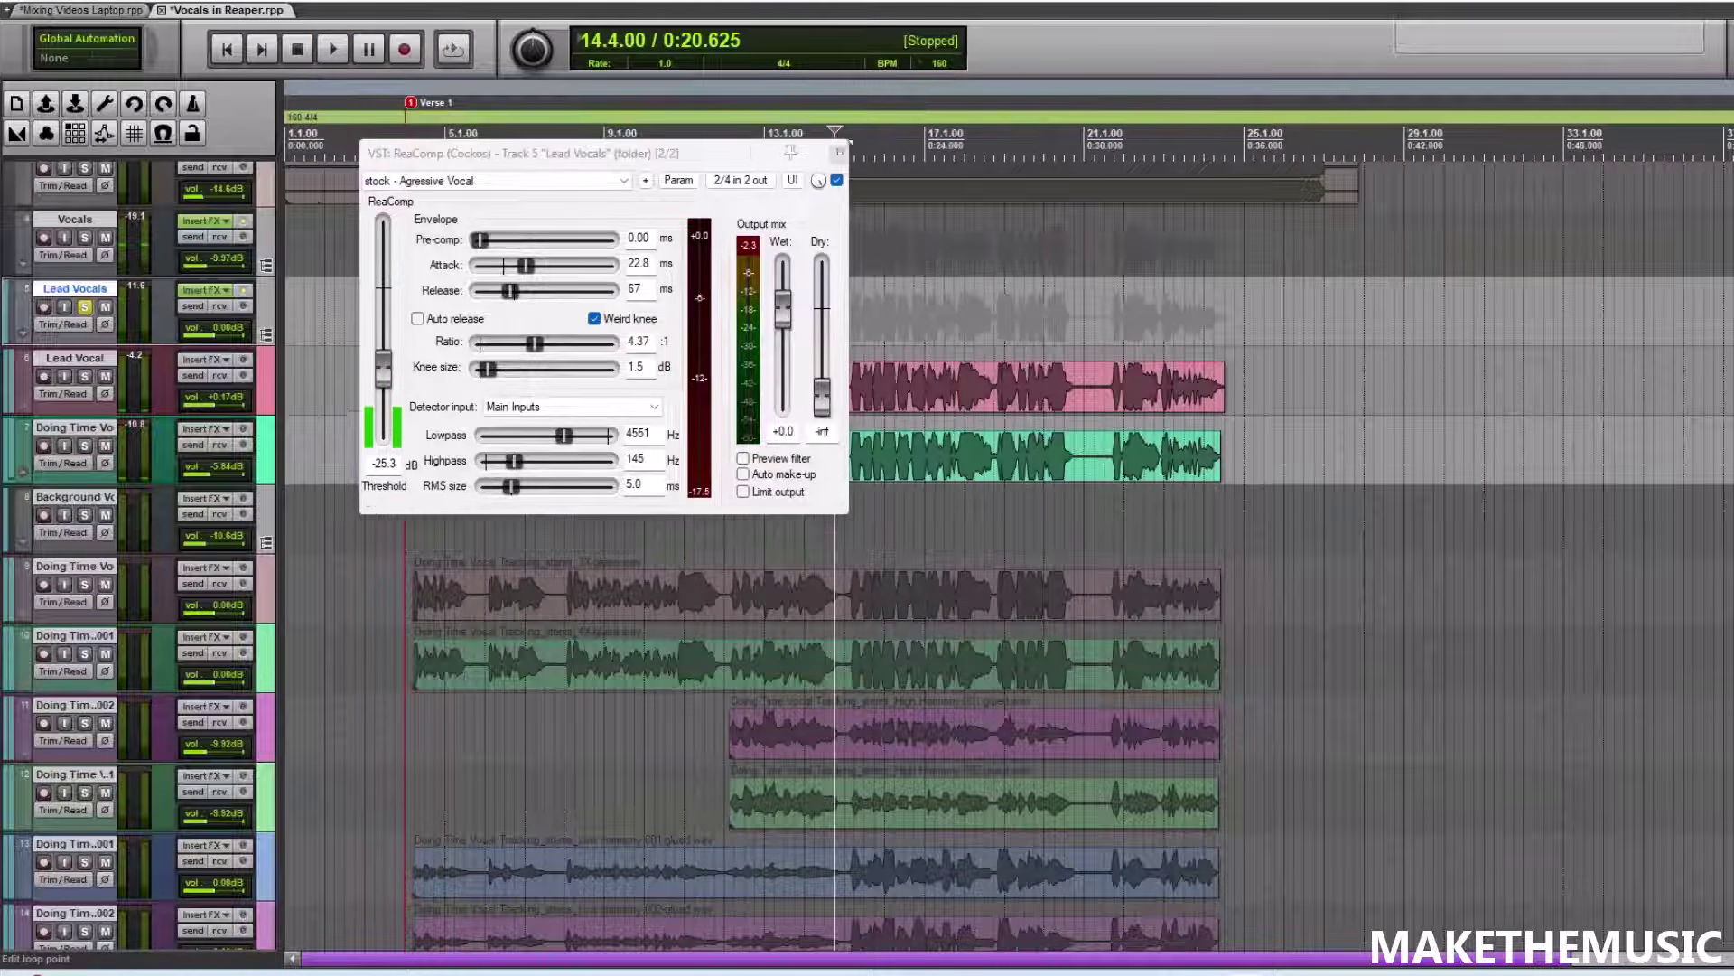
pyautogui.moveTo(750, 153); pyautogui.dragTo(650, 145)
pyautogui.scroll(3, 1143, 322)
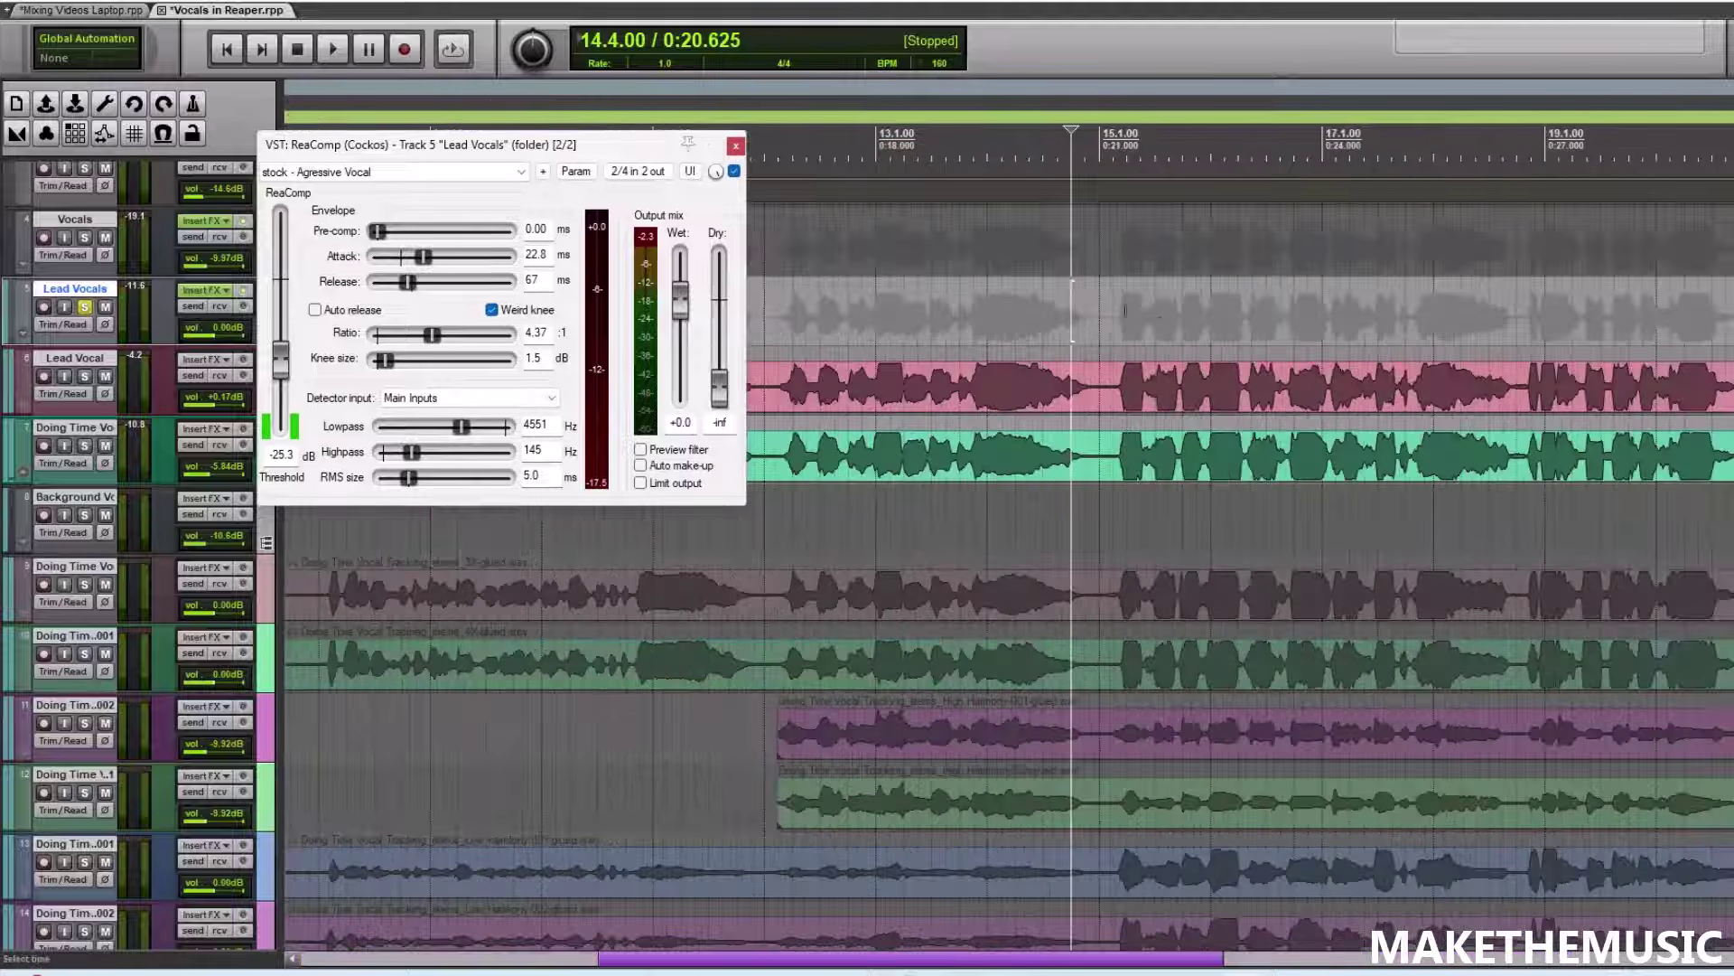
pyautogui.click(1102, 316)
pyautogui.press('space')
pyautogui.moveTo(281, 359)
pyautogui.mouseDown()
pyautogui.moveTo(282, 402)
pyautogui.moveTo(287, 349)
pyautogui.mouseUp()
pyautogui.press('space')
pyautogui.press('space')
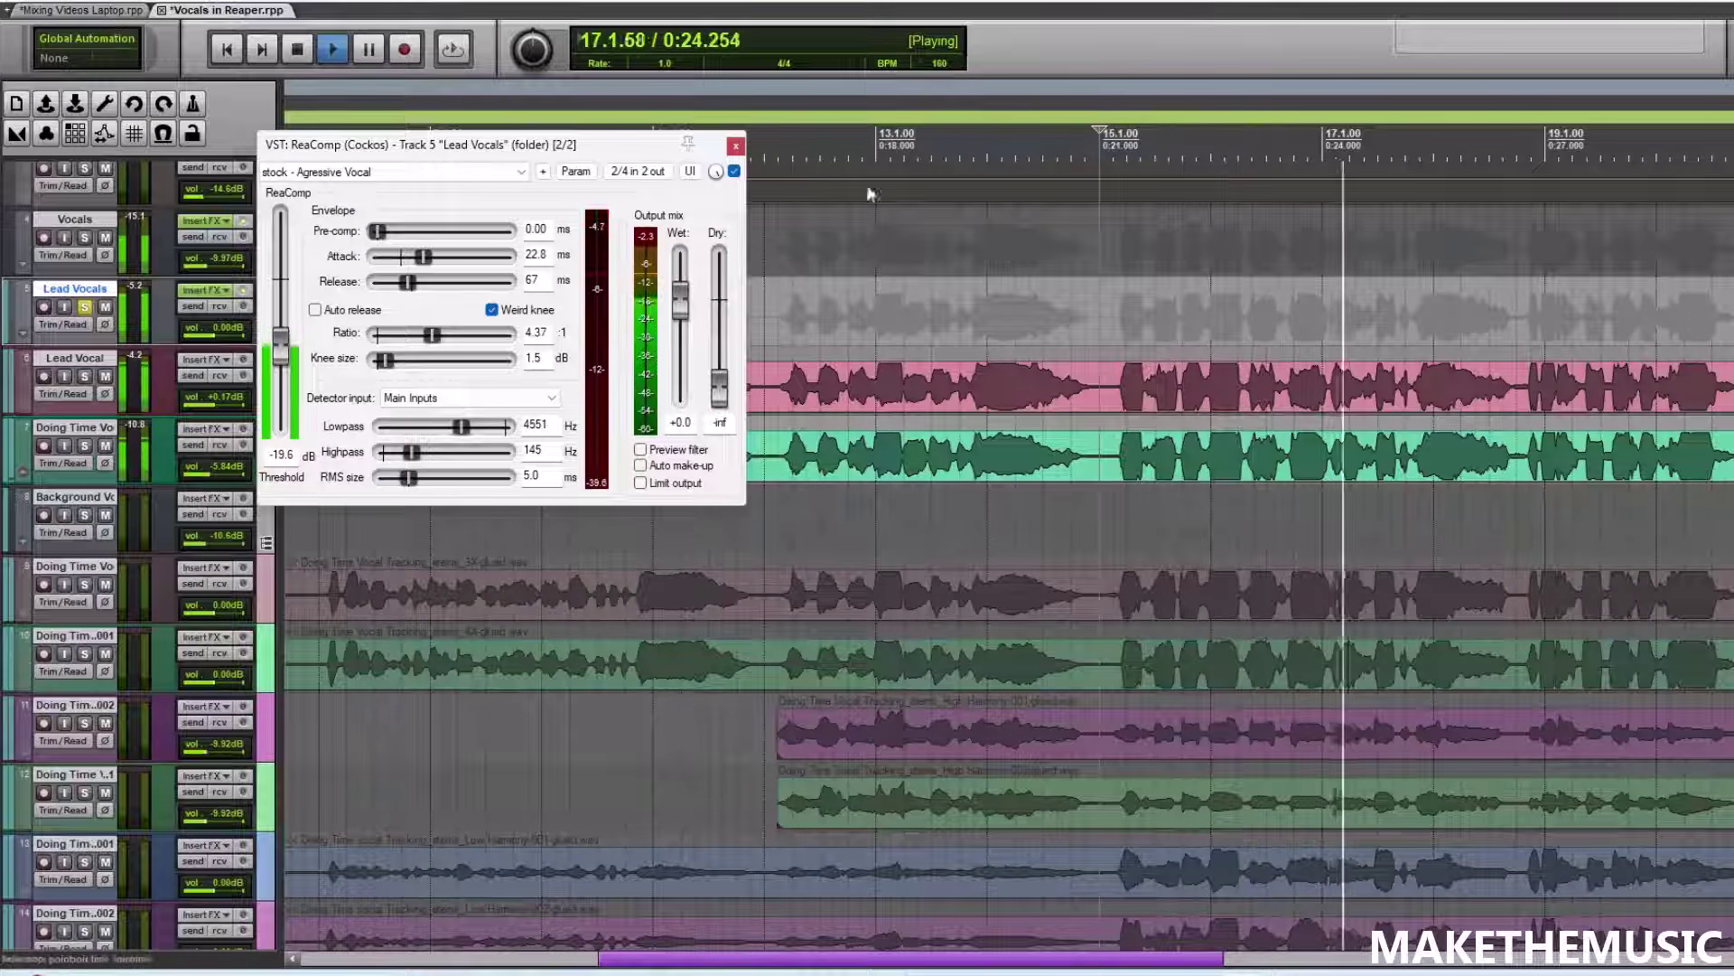
pyautogui.scroll(-5, 869, 192)
pyautogui.press('space')
pyautogui.click(736, 145)
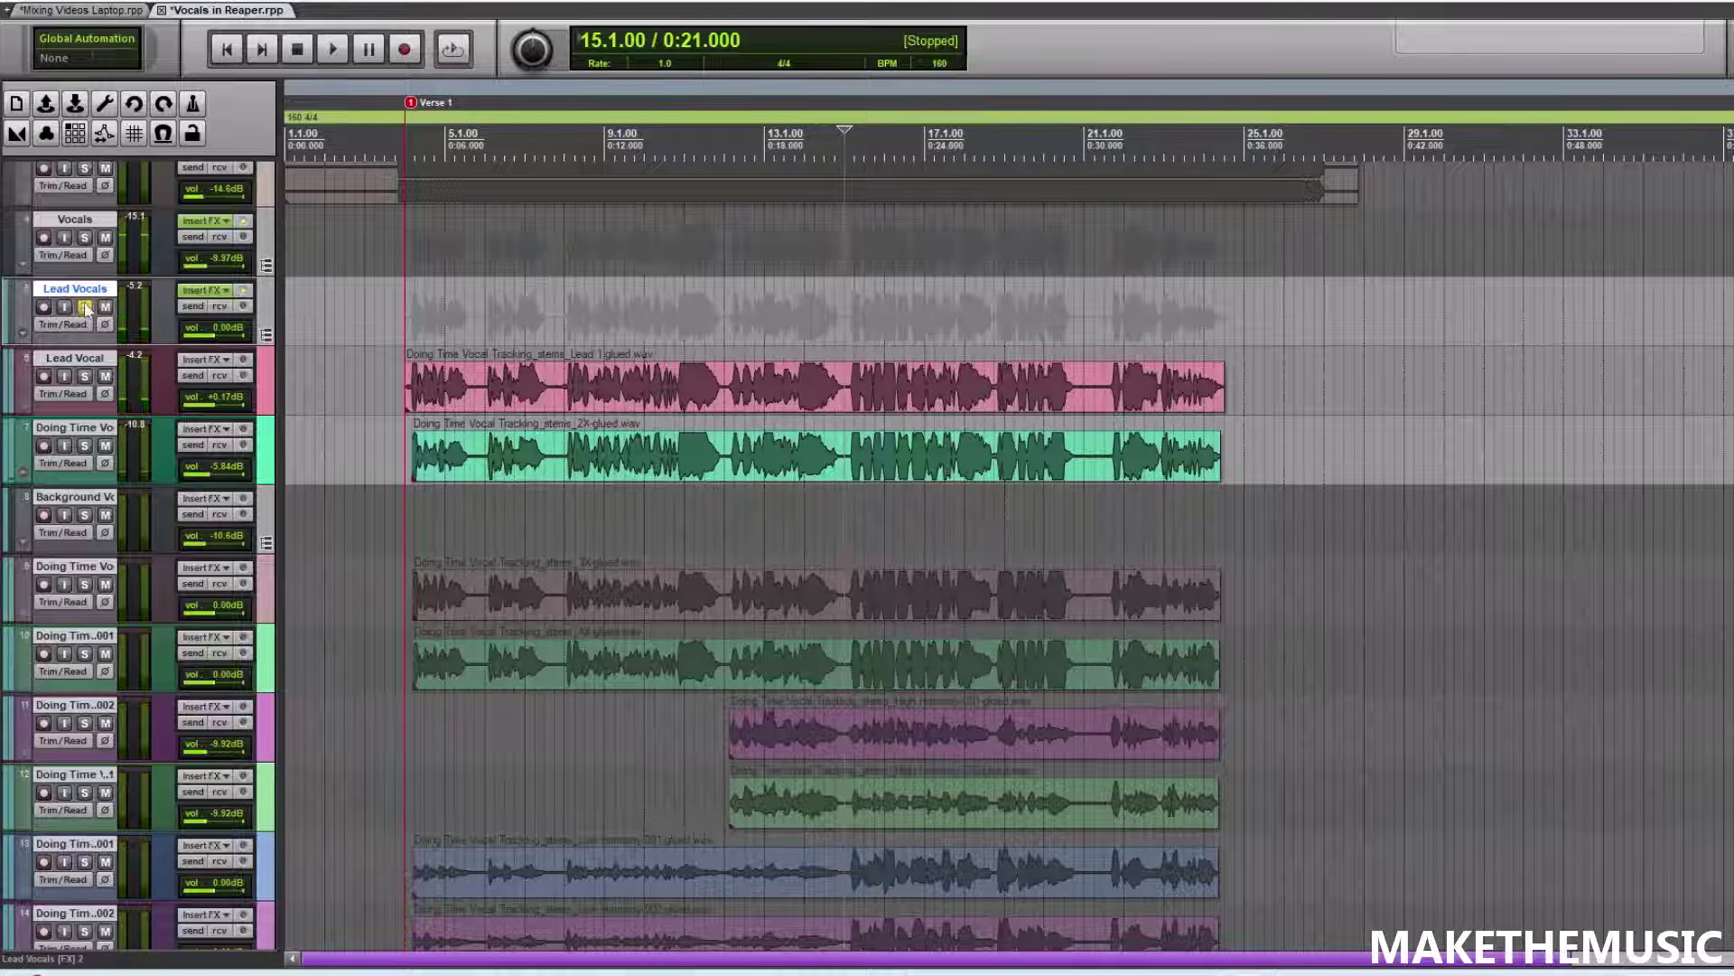
# - Unsolo the Lead Vocals folder and raise the Vocals folder's volume to about -6.3 dB during playback of the full mix
pyautogui.click(85, 308)
pyautogui.press('space')
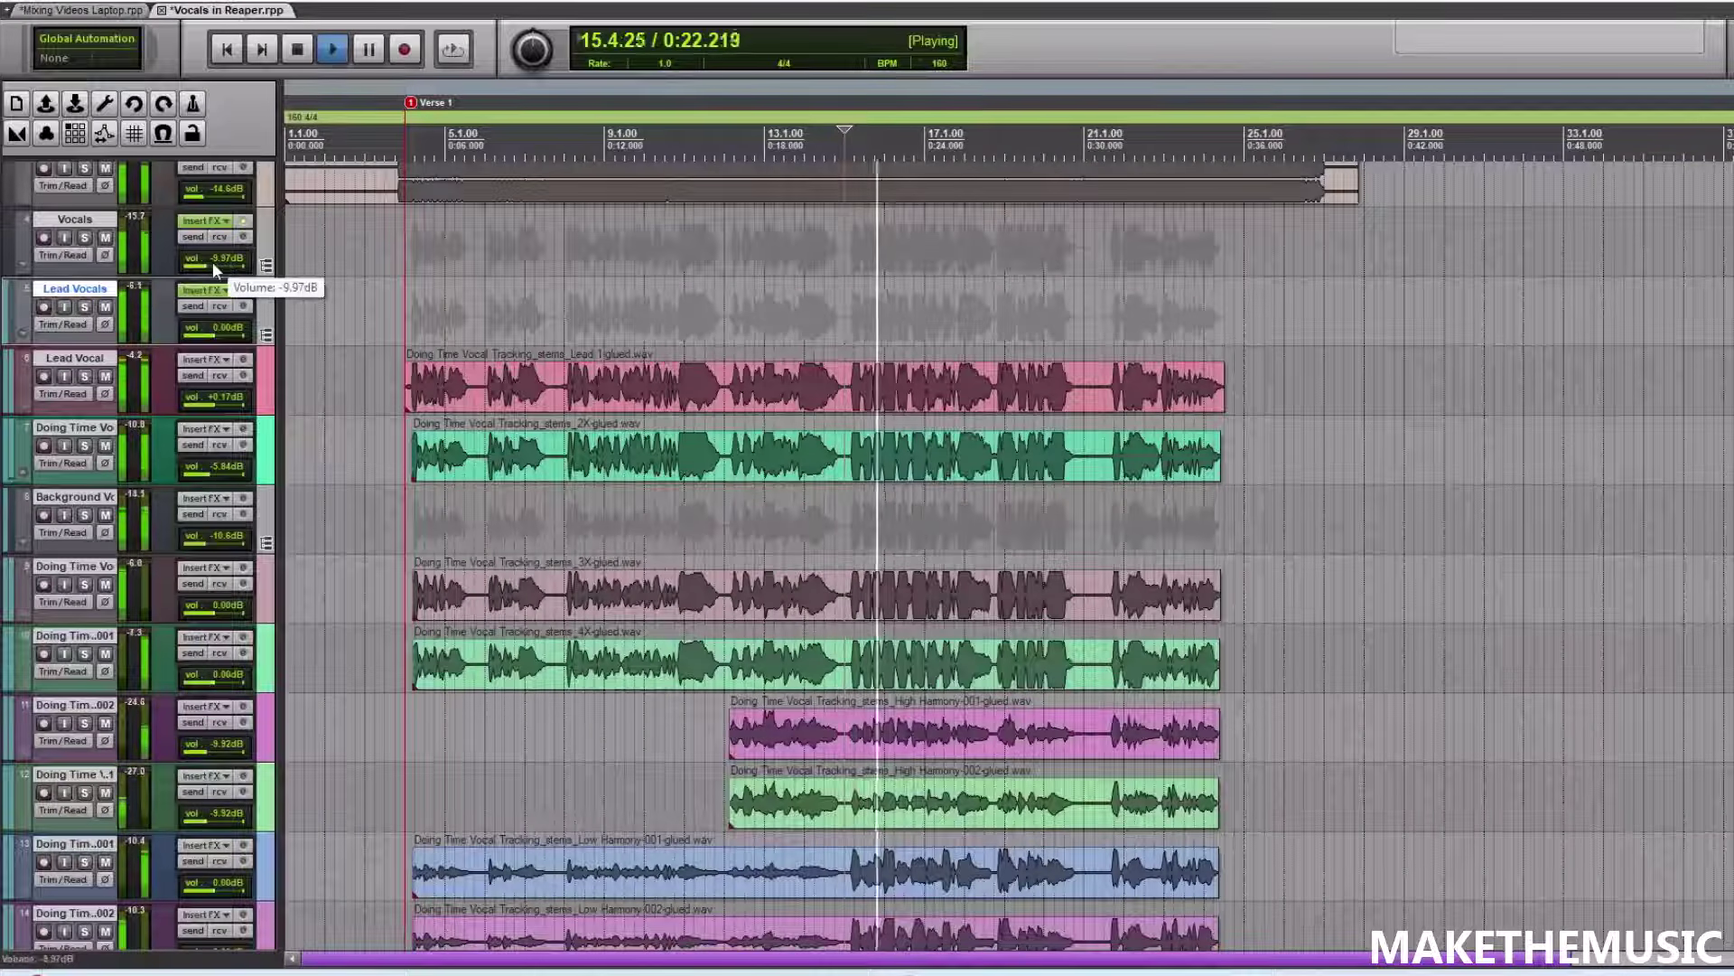
pyautogui.scroll(4, 213, 262)
pyautogui.scroll(-2, 659, 266)
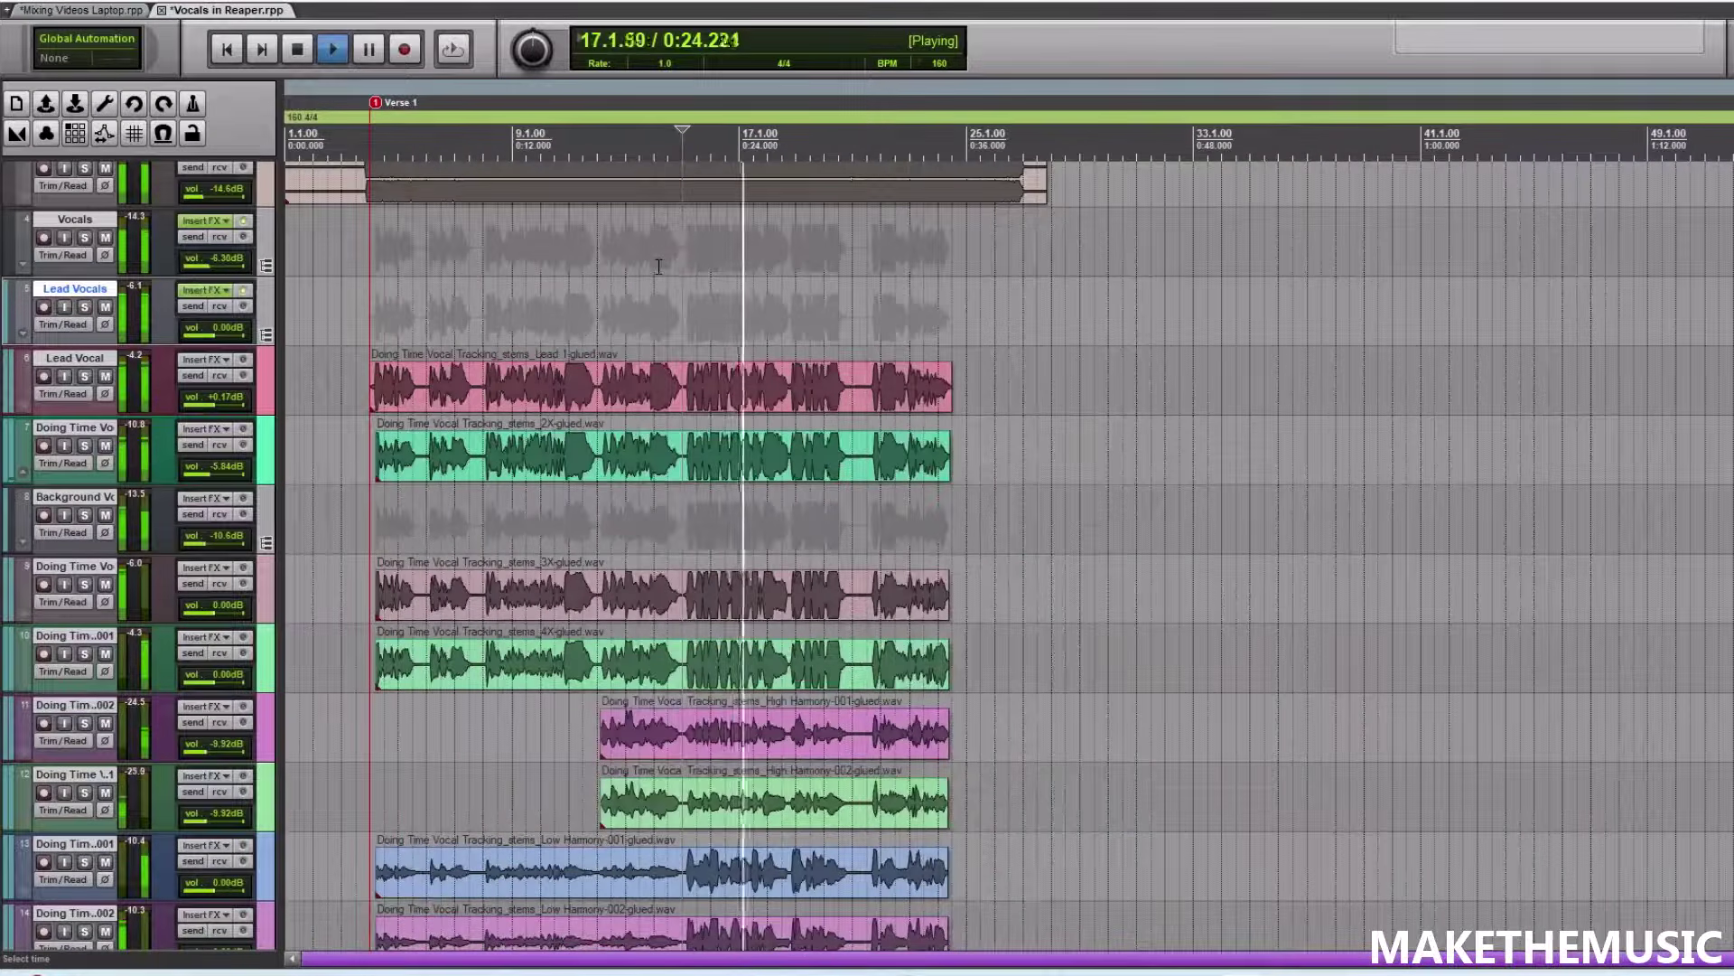
pyautogui.scroll(1, 658, 267)
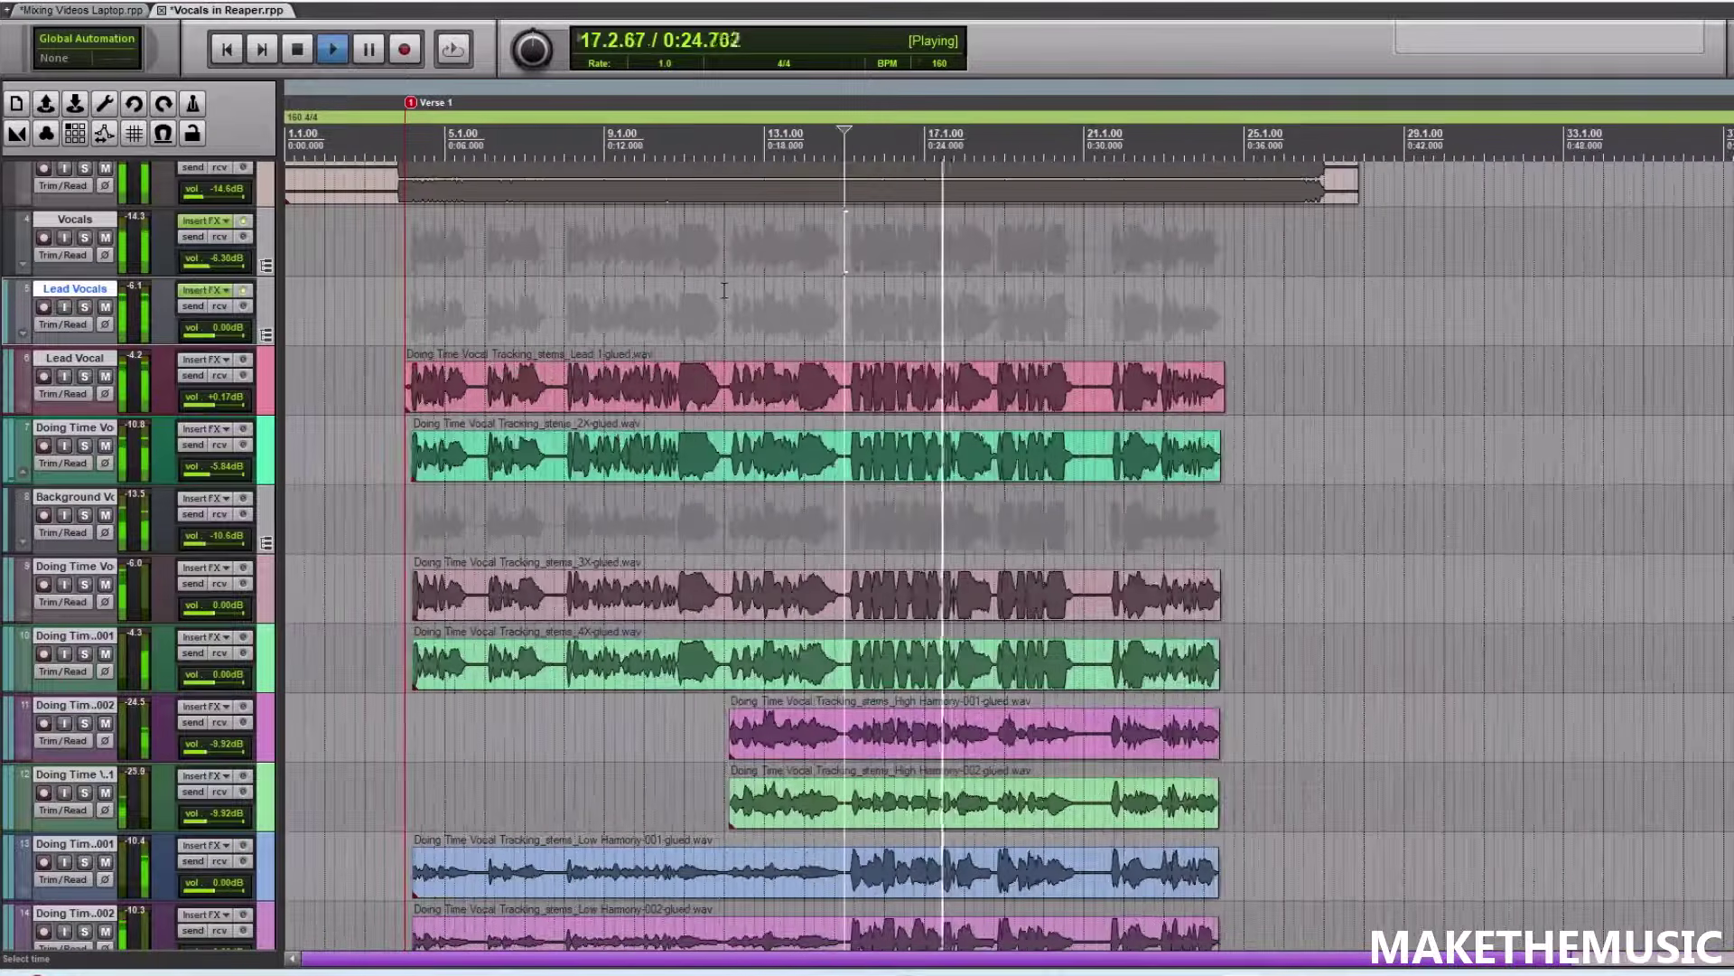
pyautogui.press('space')
# - Solo the Vocals folder track and add JS: De-esser to it with Stereo processing
pyautogui.click(84, 237)
pyautogui.click(212, 220)
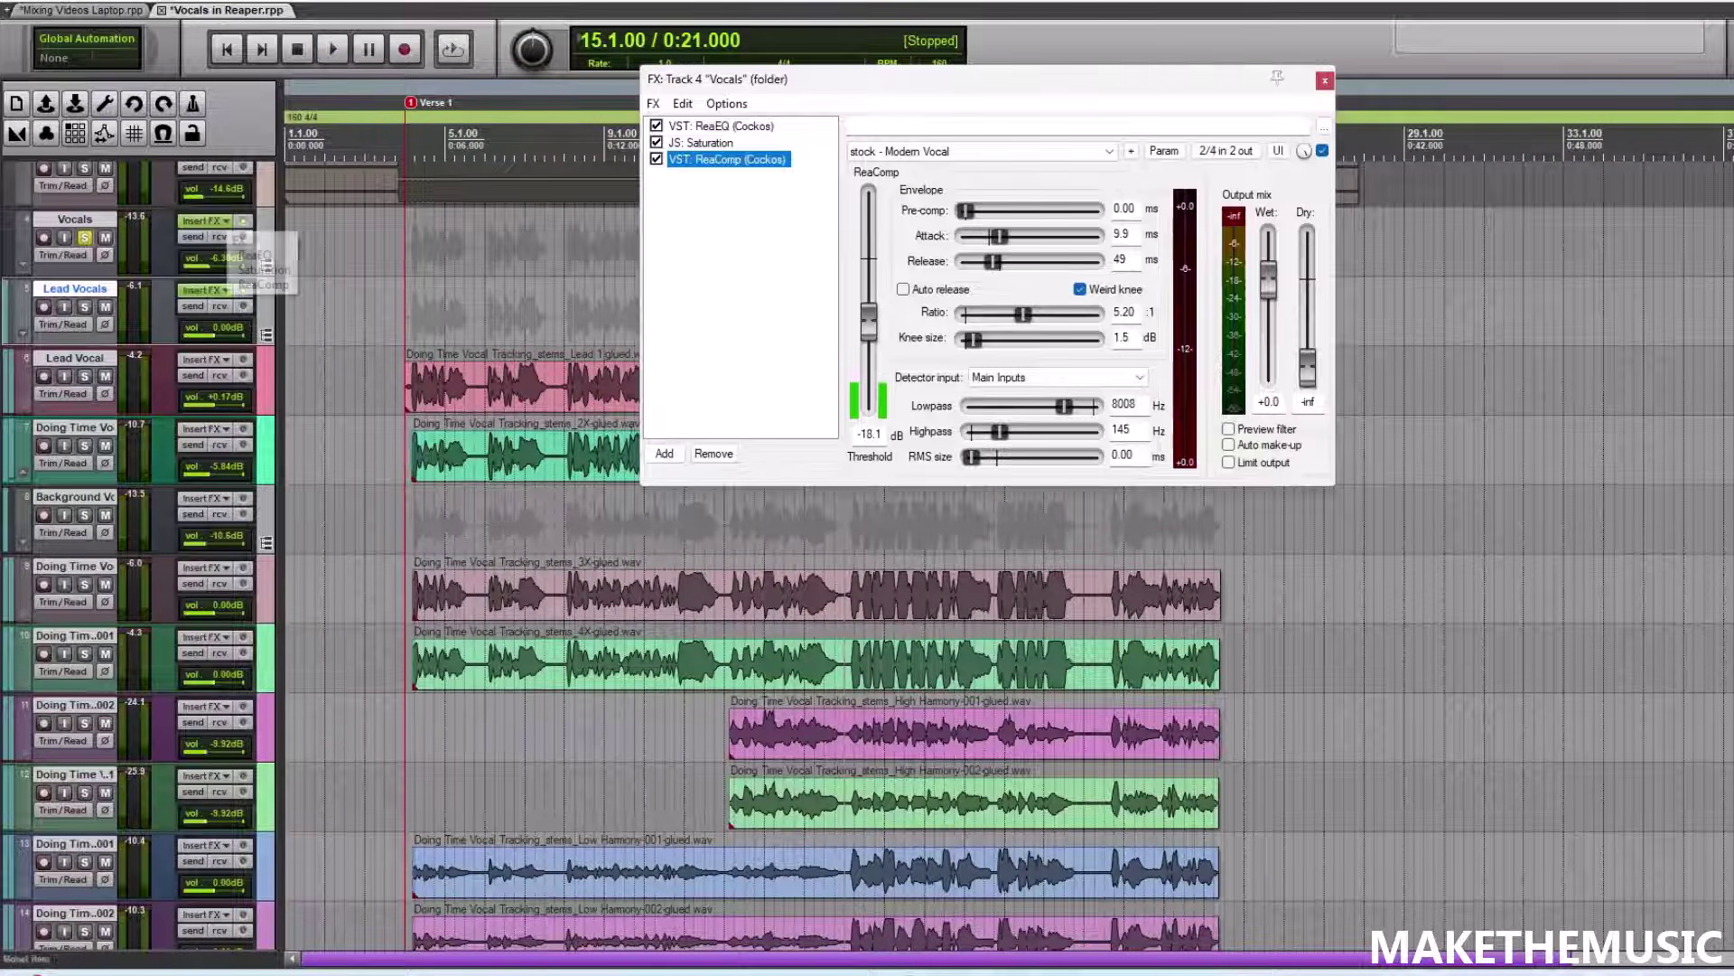
pyautogui.click(662, 453)
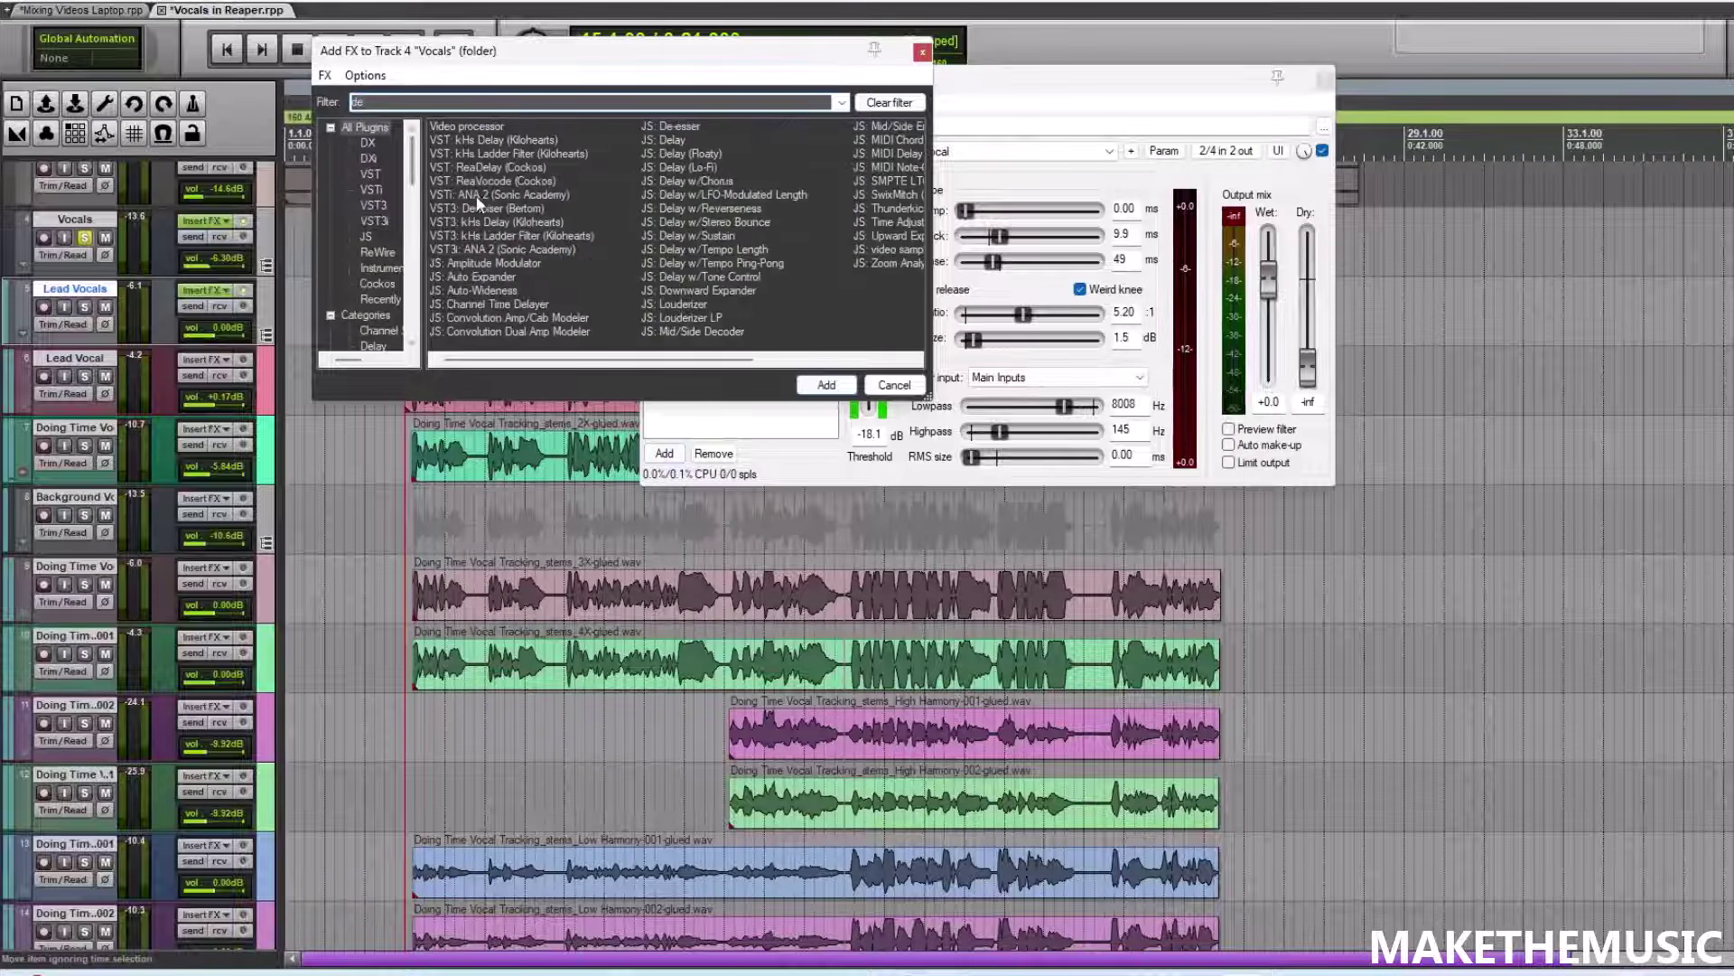
pyautogui.doubleClick(676, 126)
pyautogui.click(958, 187)
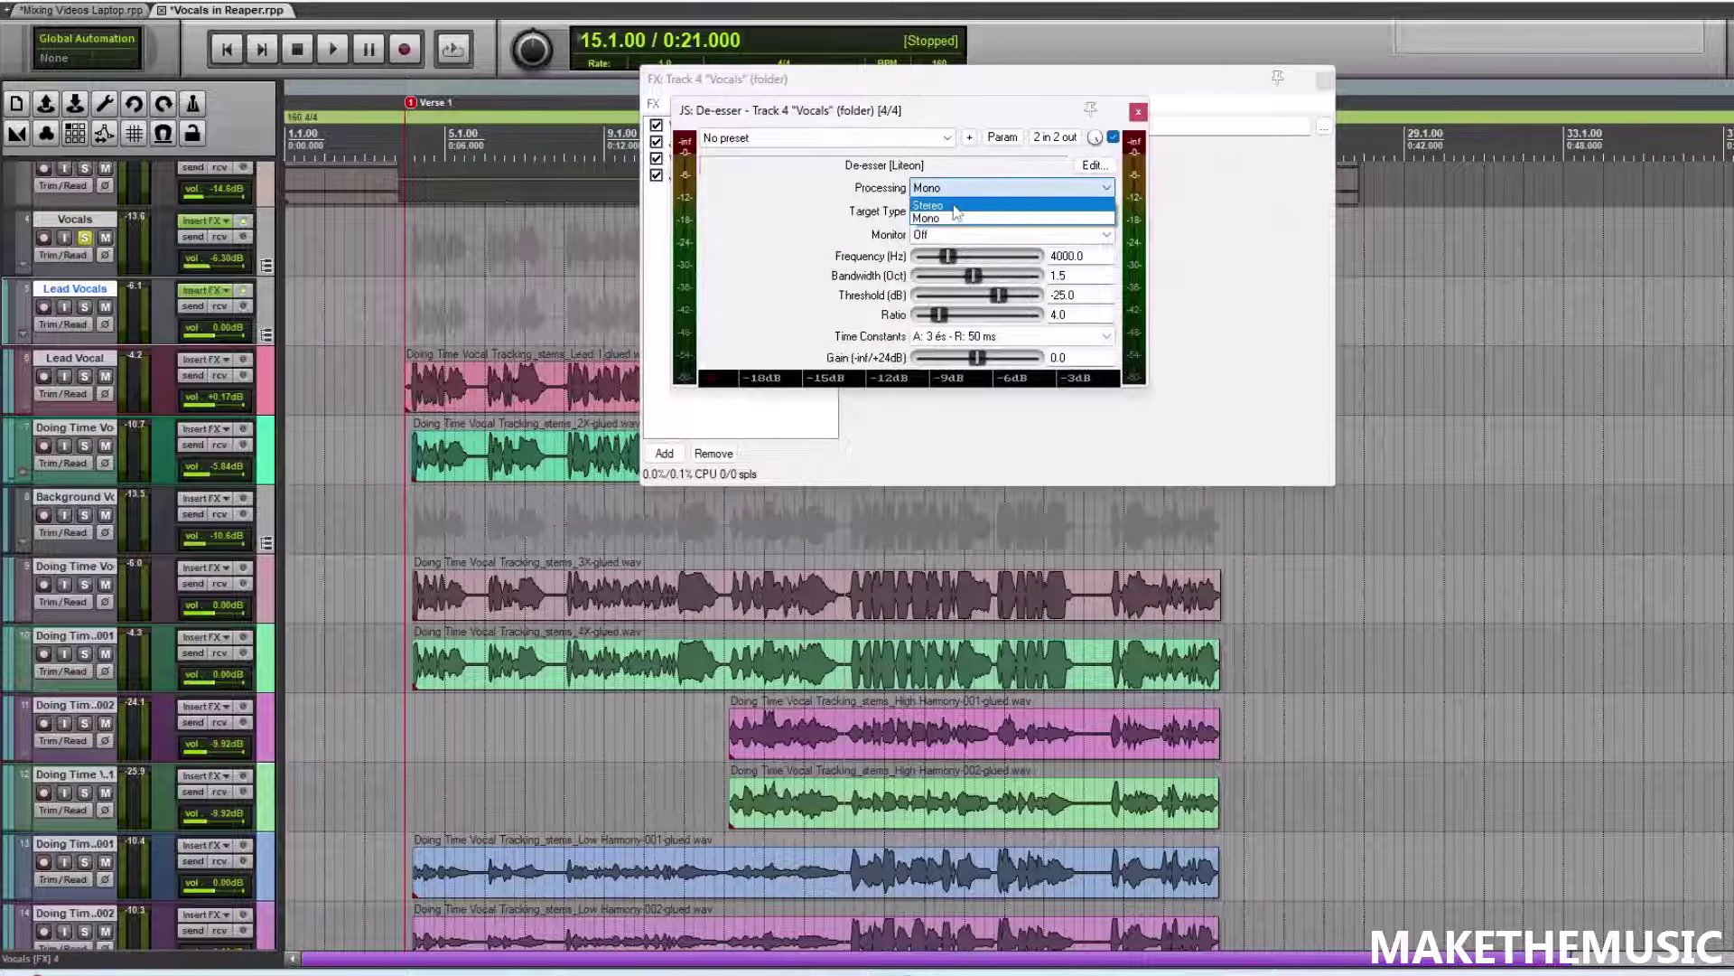
pyautogui.click(954, 206)
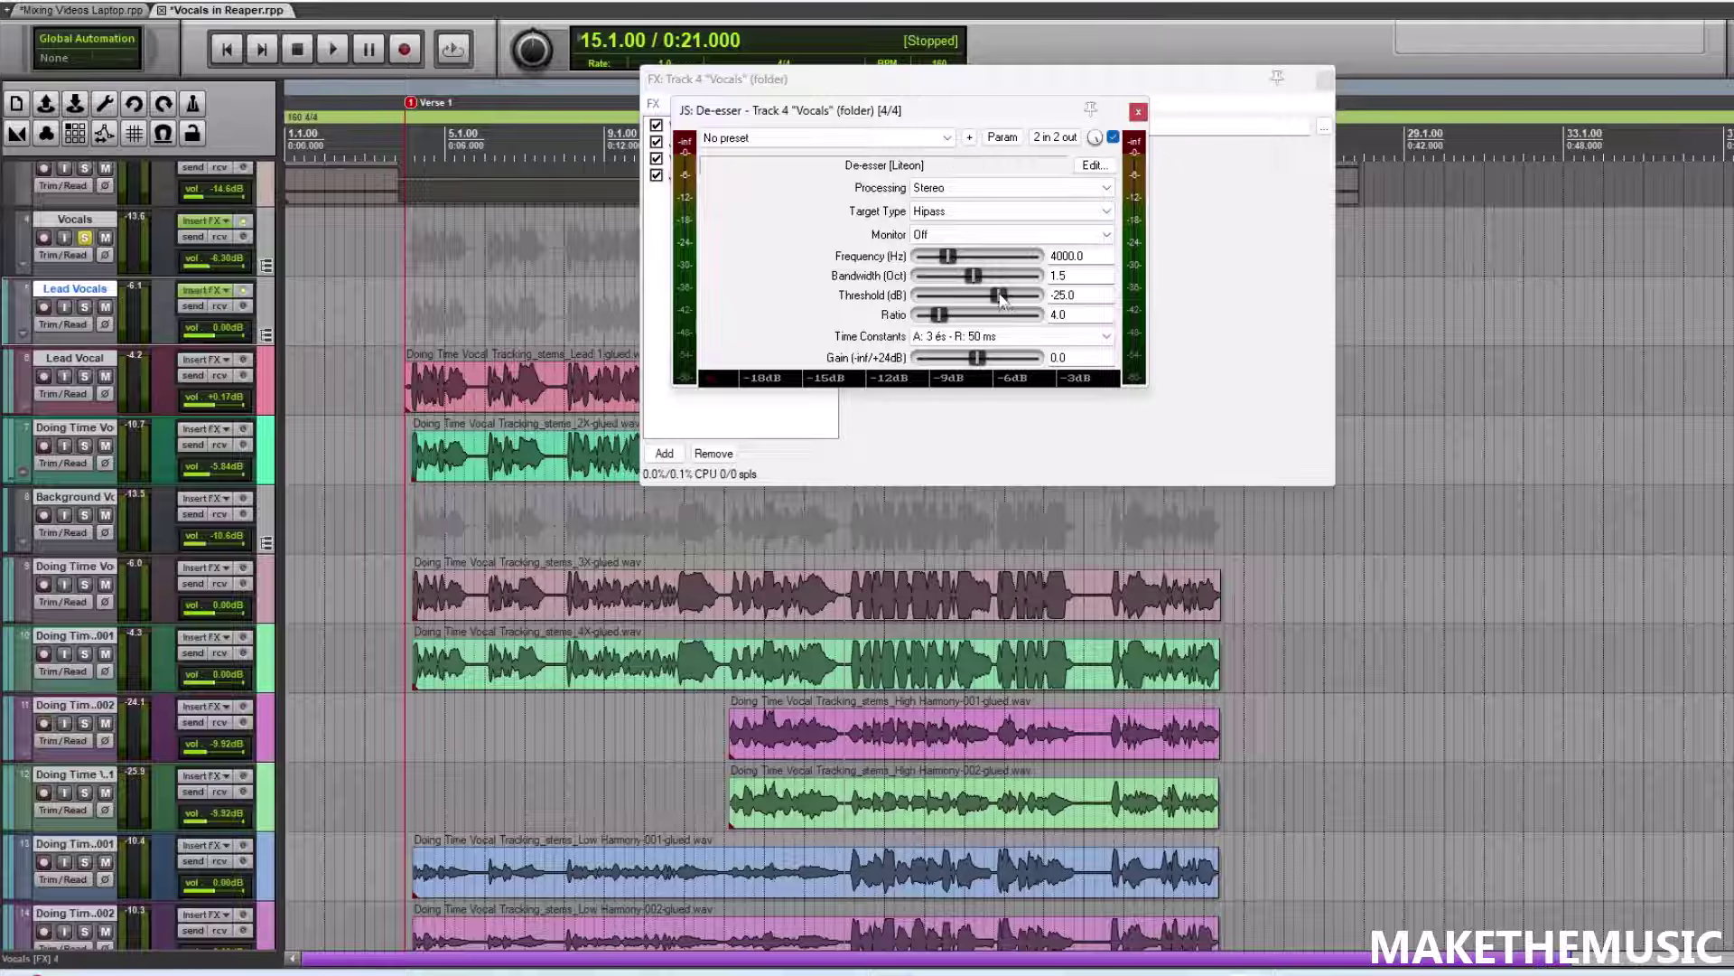
# - Set the vocal bus de-esser's threshold to -61.18 dB and its frequency to 5460 Hz while listening to the vocals
pyautogui.press('space')
pyautogui.moveTo(978, 298); pyautogui.dragTo(949, 302)
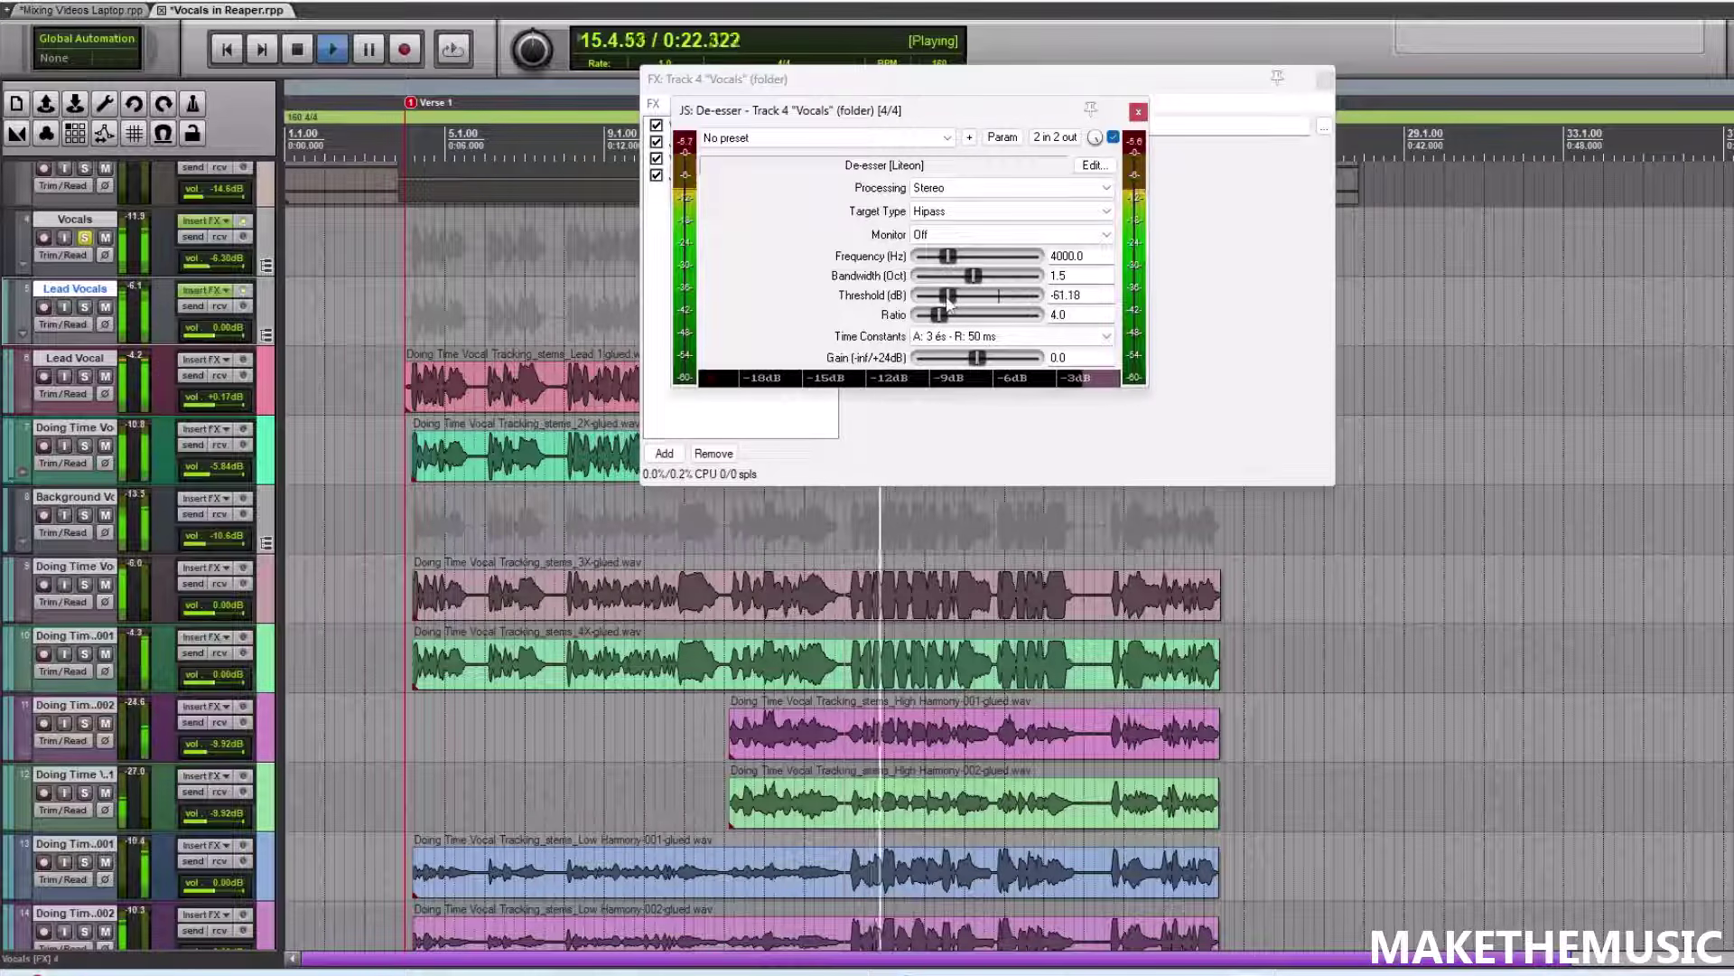
pyautogui.press('space')
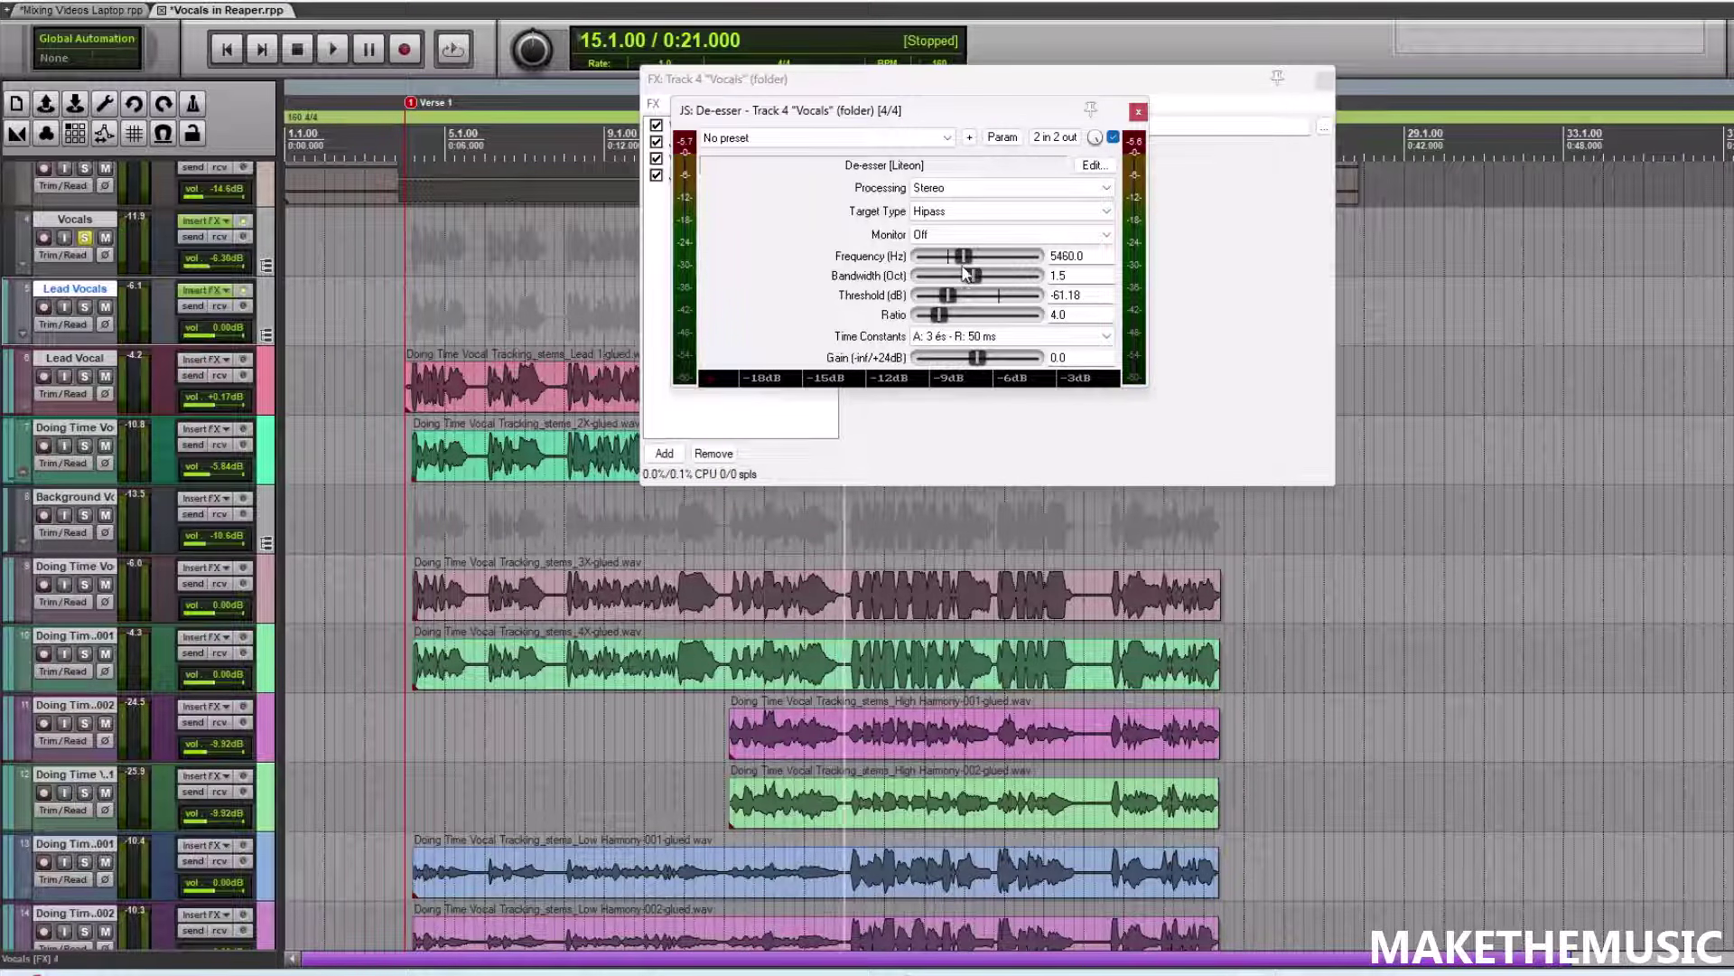
pyautogui.press('space')
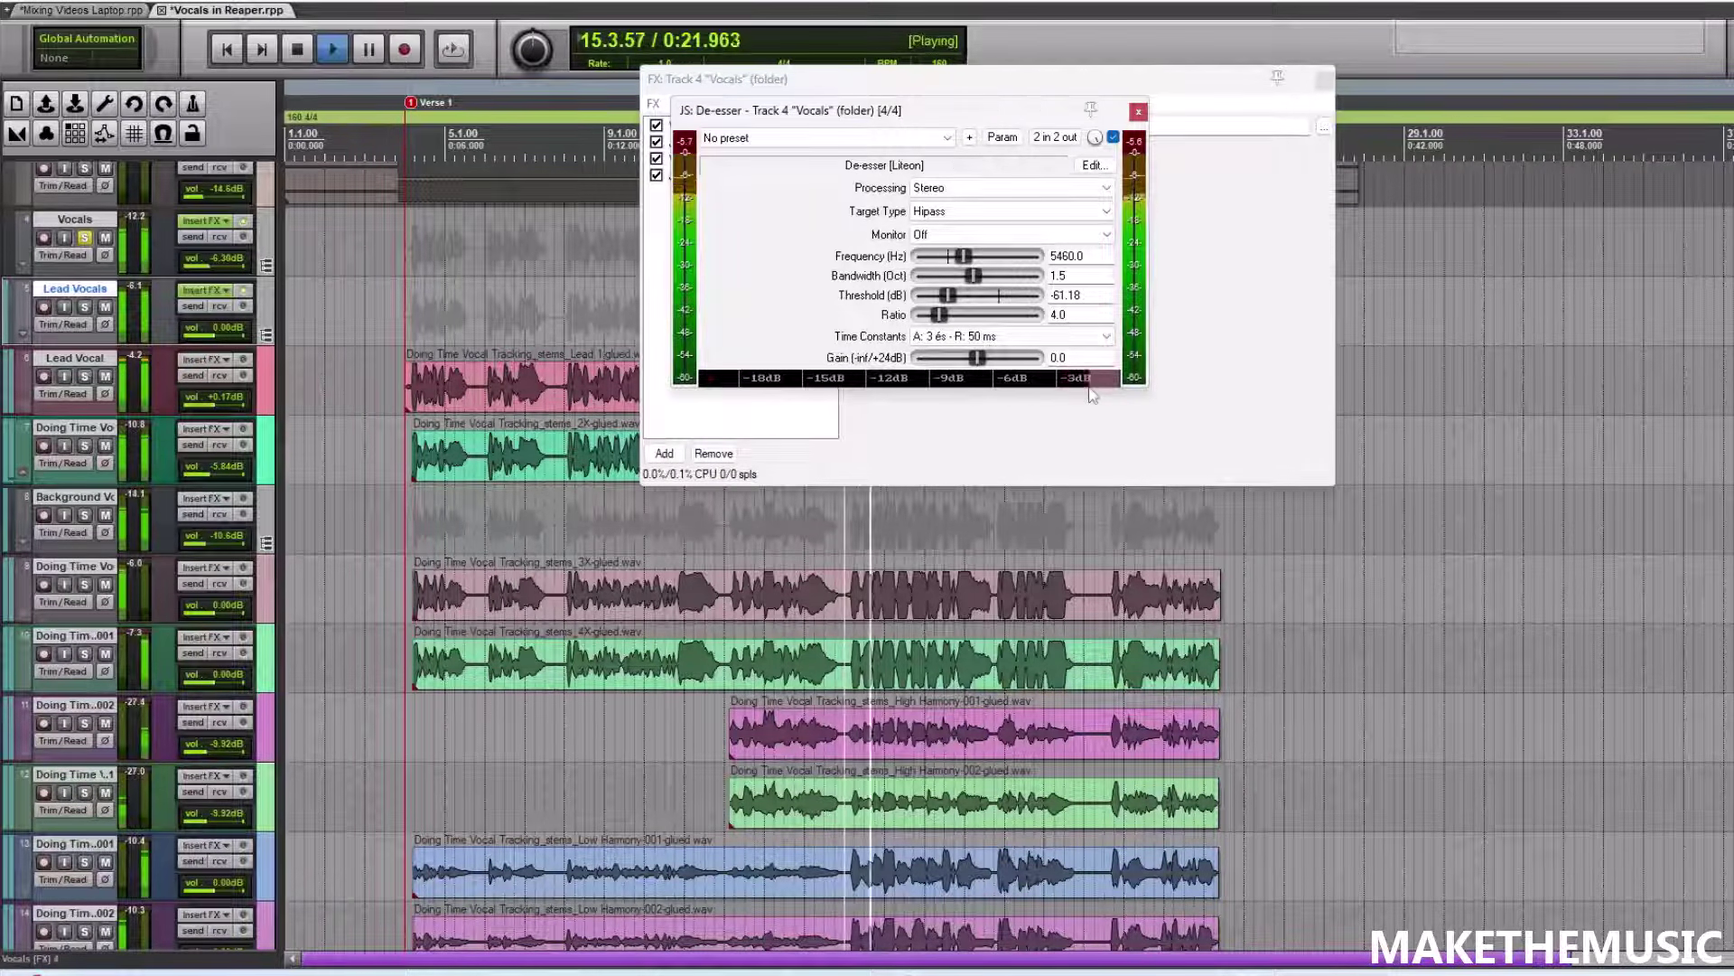
pyautogui.press('space')
pyautogui.click(780, 155)
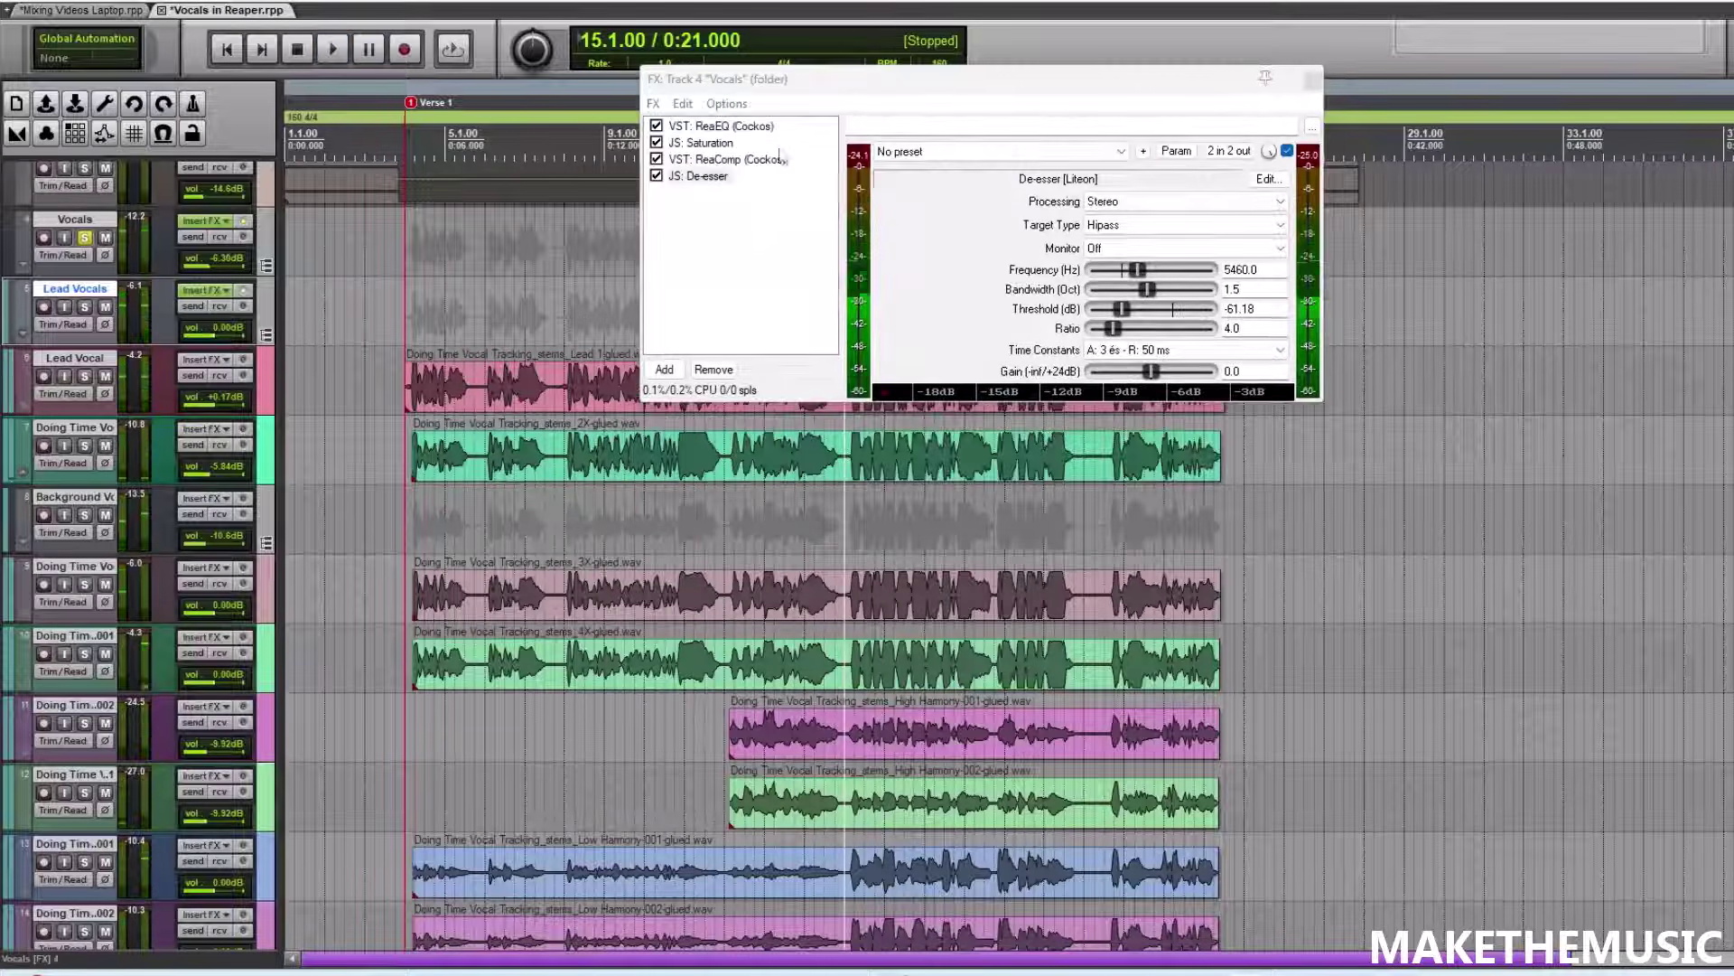
pyautogui.click(1312, 81)
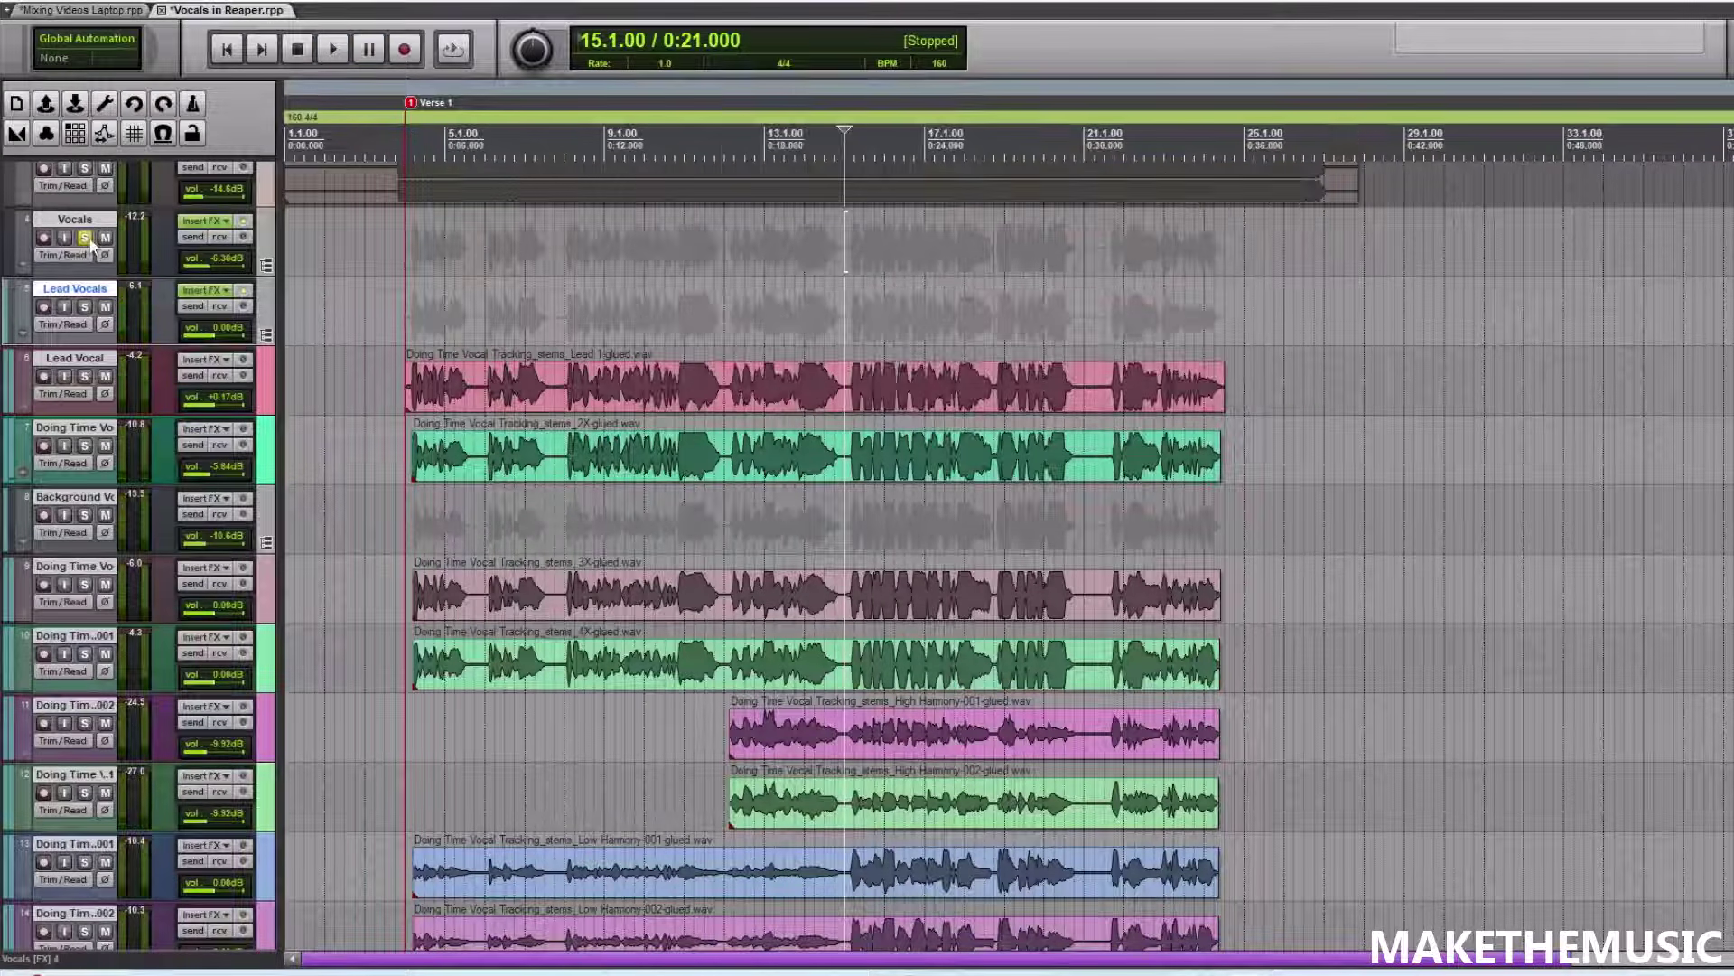
# - Solo the Lead Vocals folder track and add ReaDelay (Cockos) to it with the "stock - slap fb" preset
pyautogui.click(84, 307)
pyautogui.press('space')
pyautogui.click(192, 291)
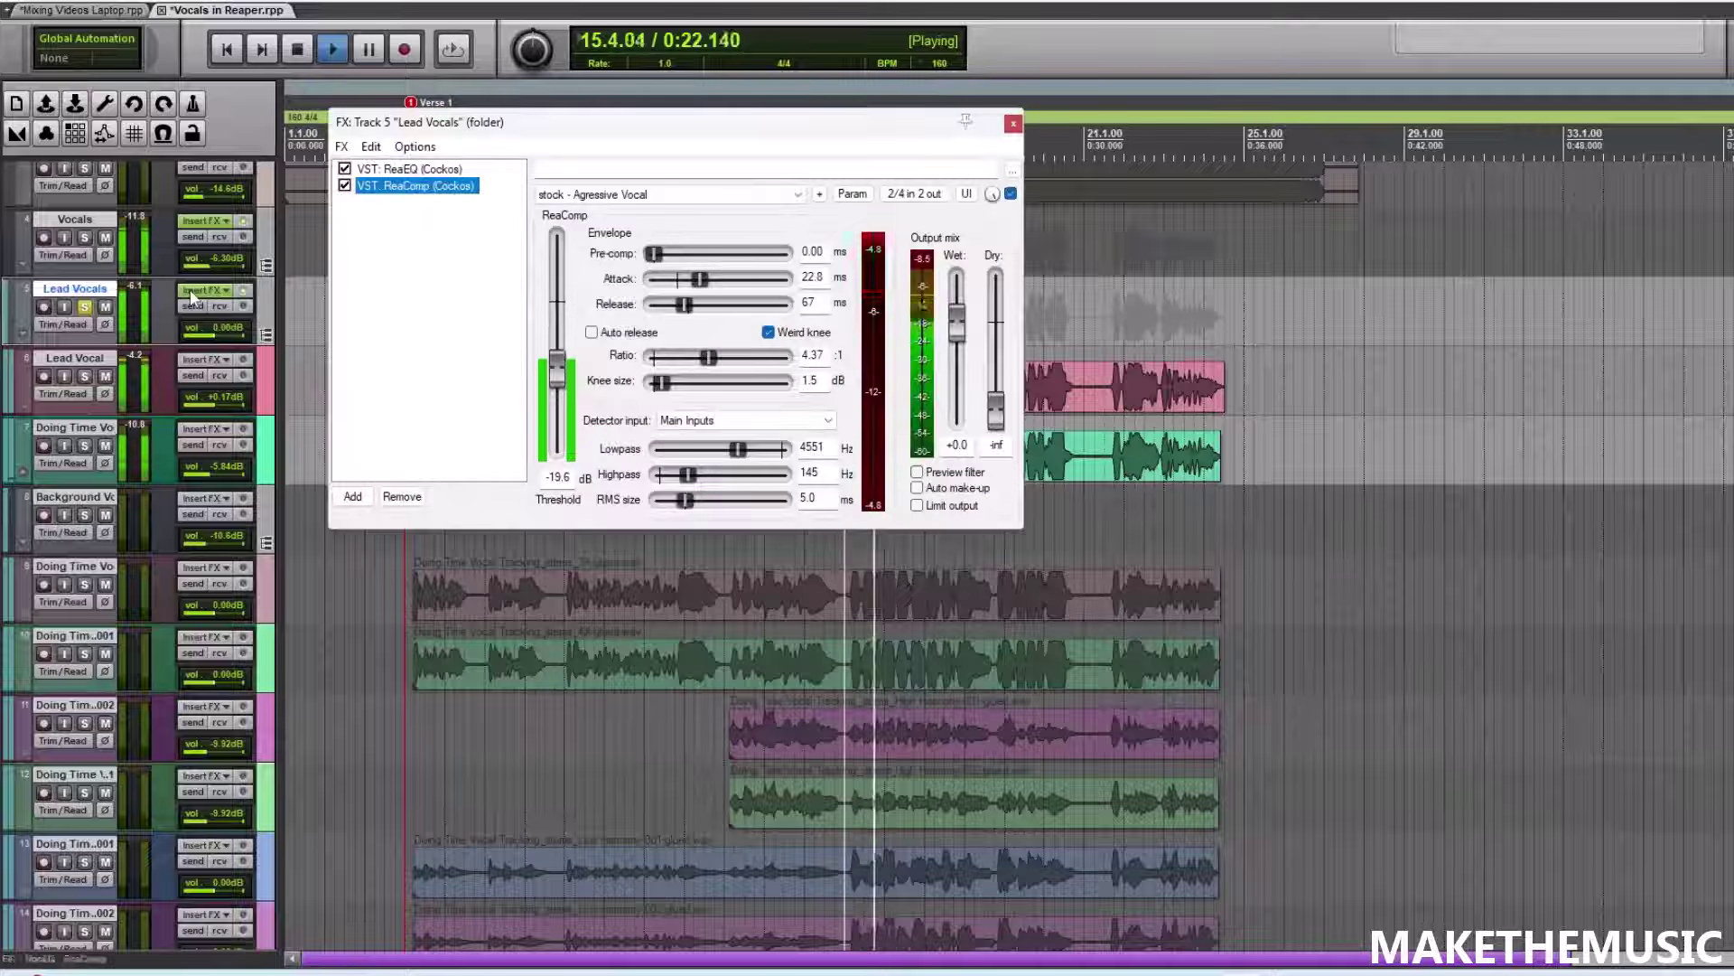
pyautogui.press('space')
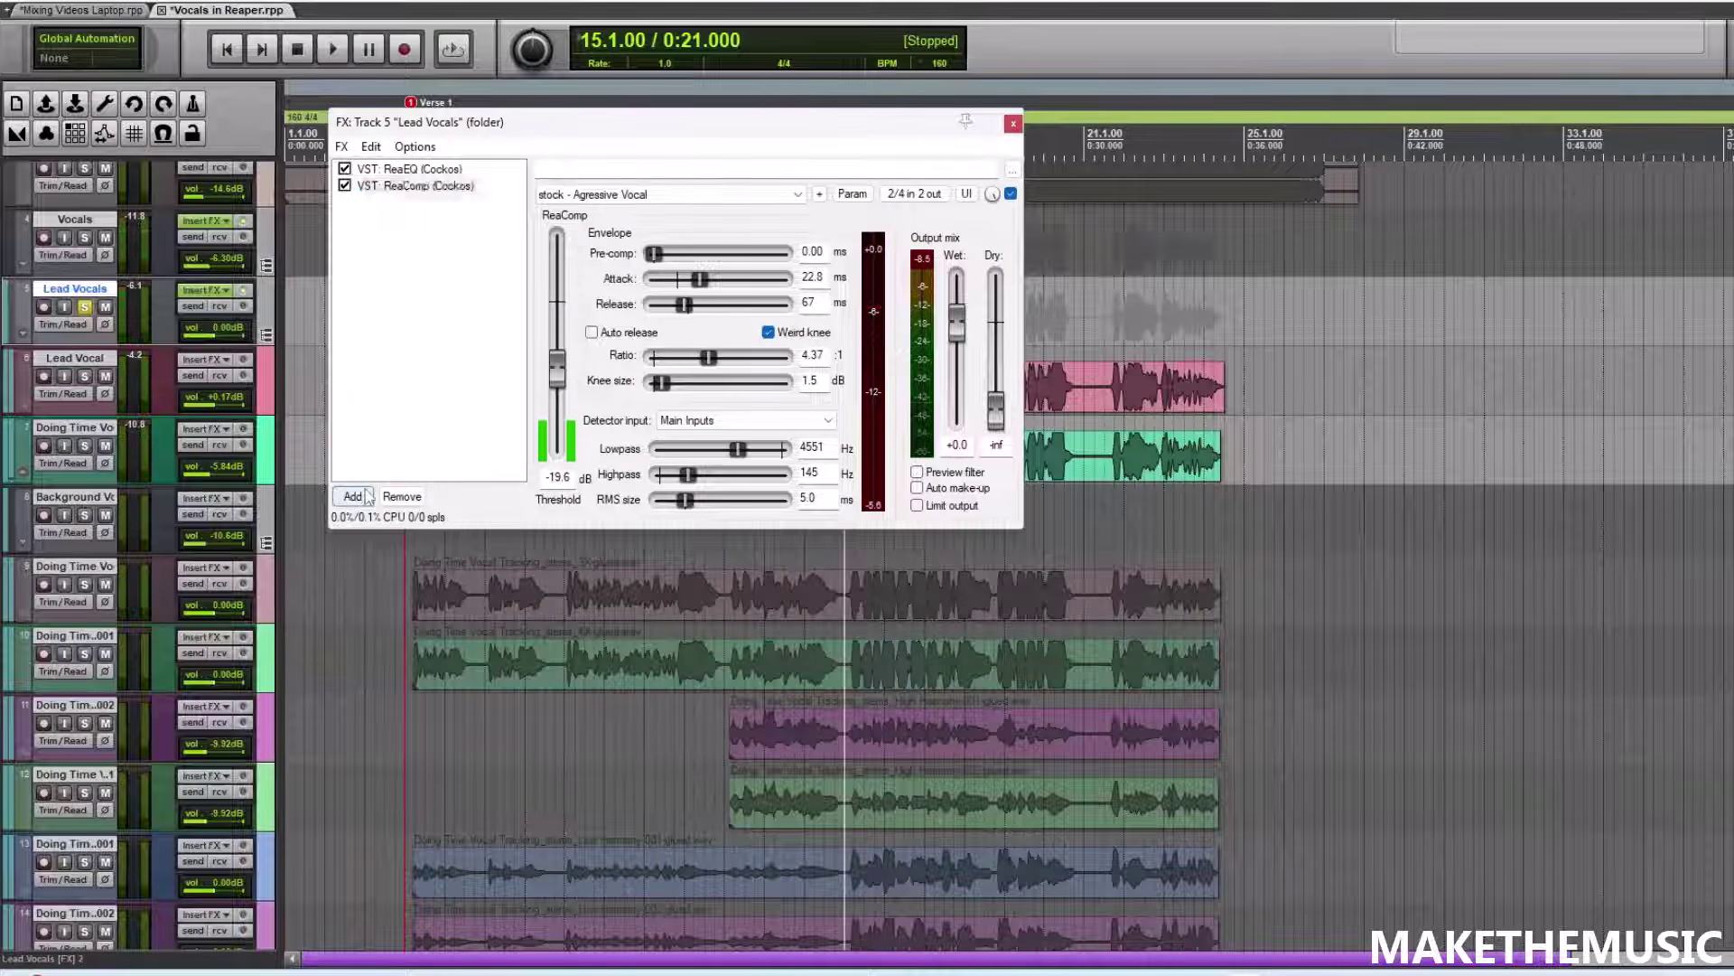
pyautogui.click(366, 497)
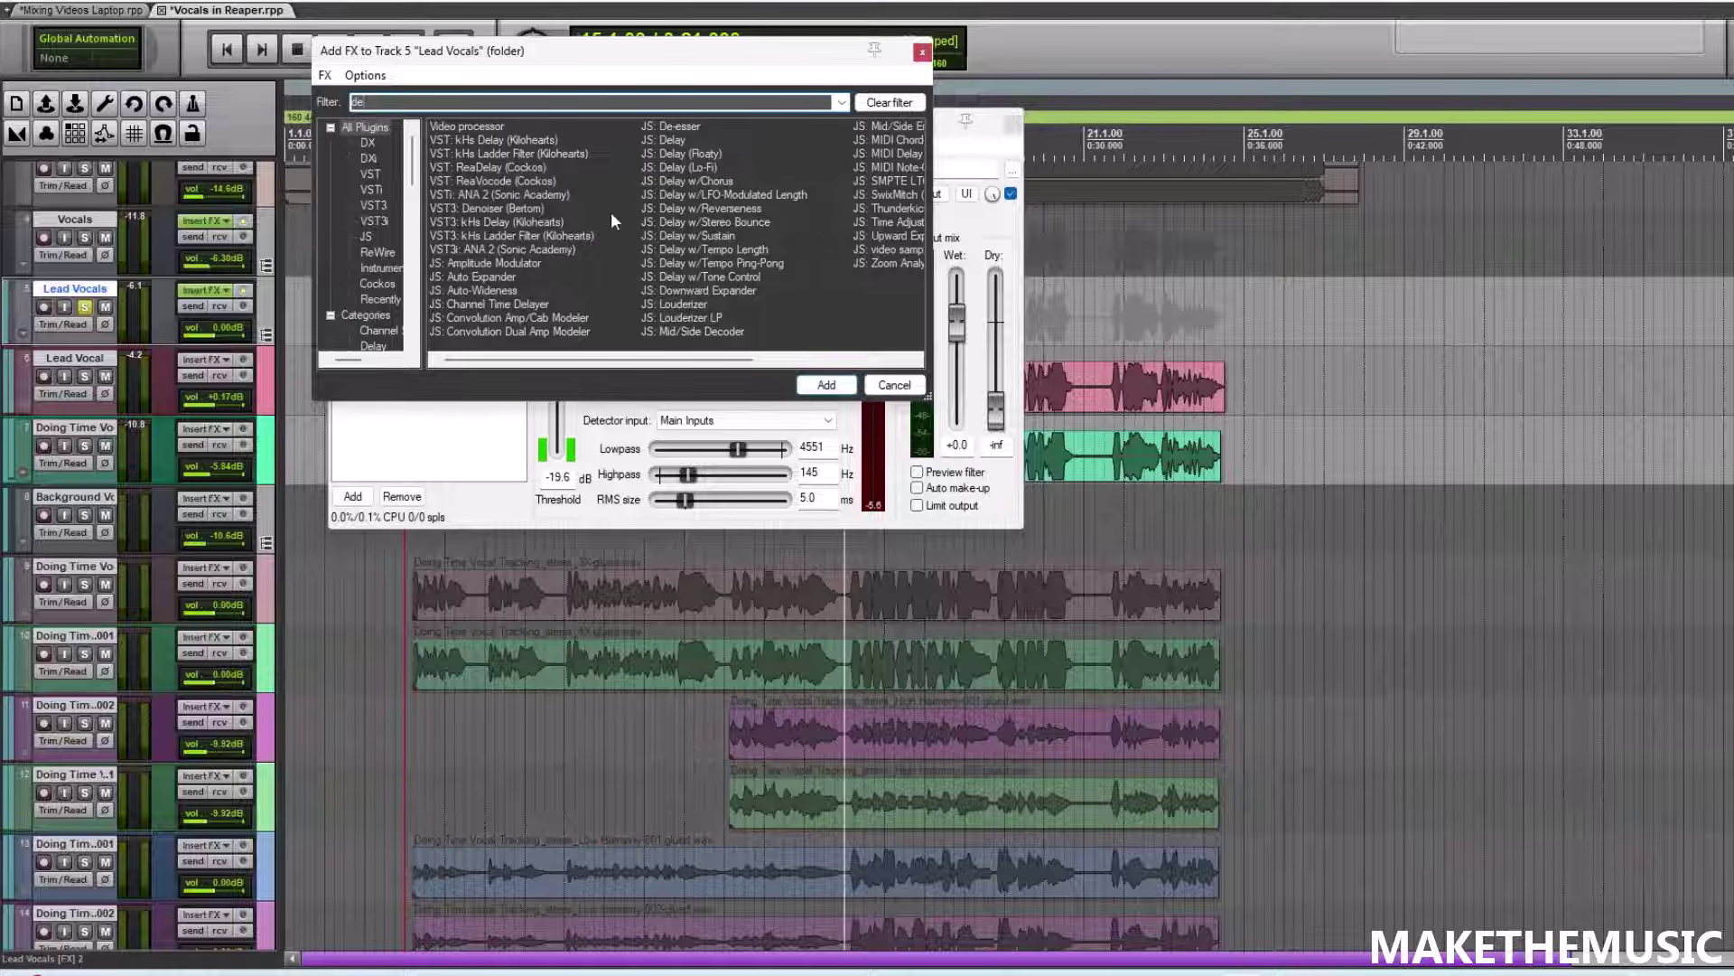
pyautogui.write('rea')
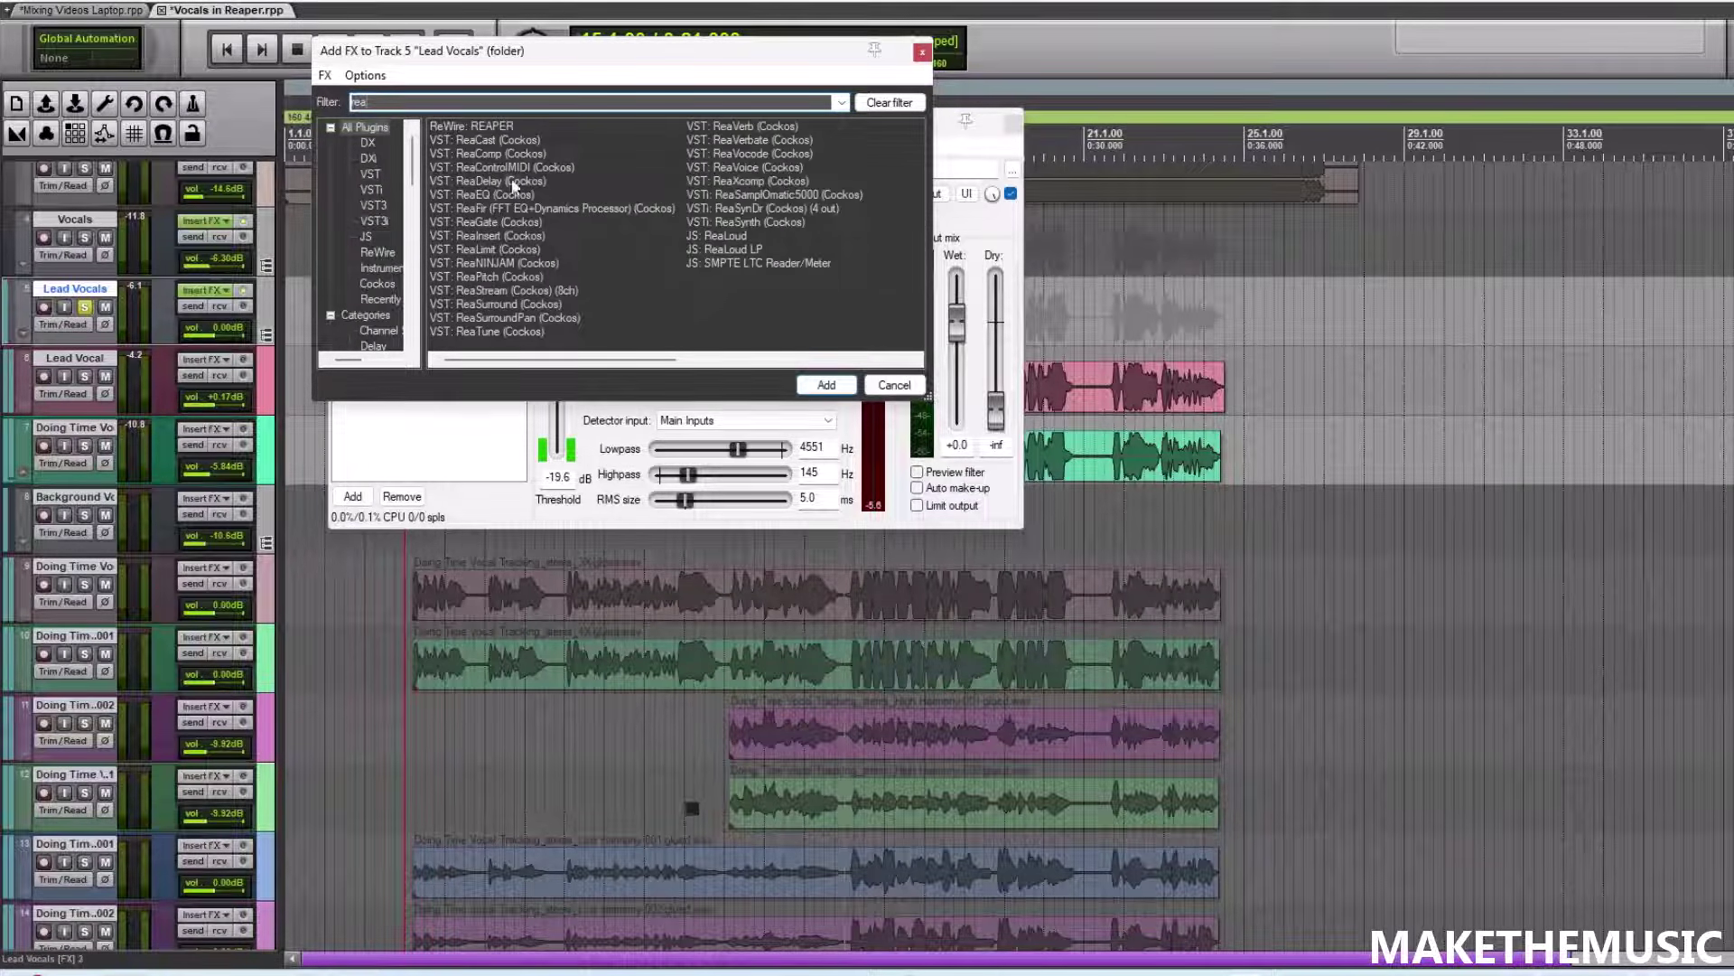
pyautogui.doubleClick(513, 186)
pyautogui.click(452, 180)
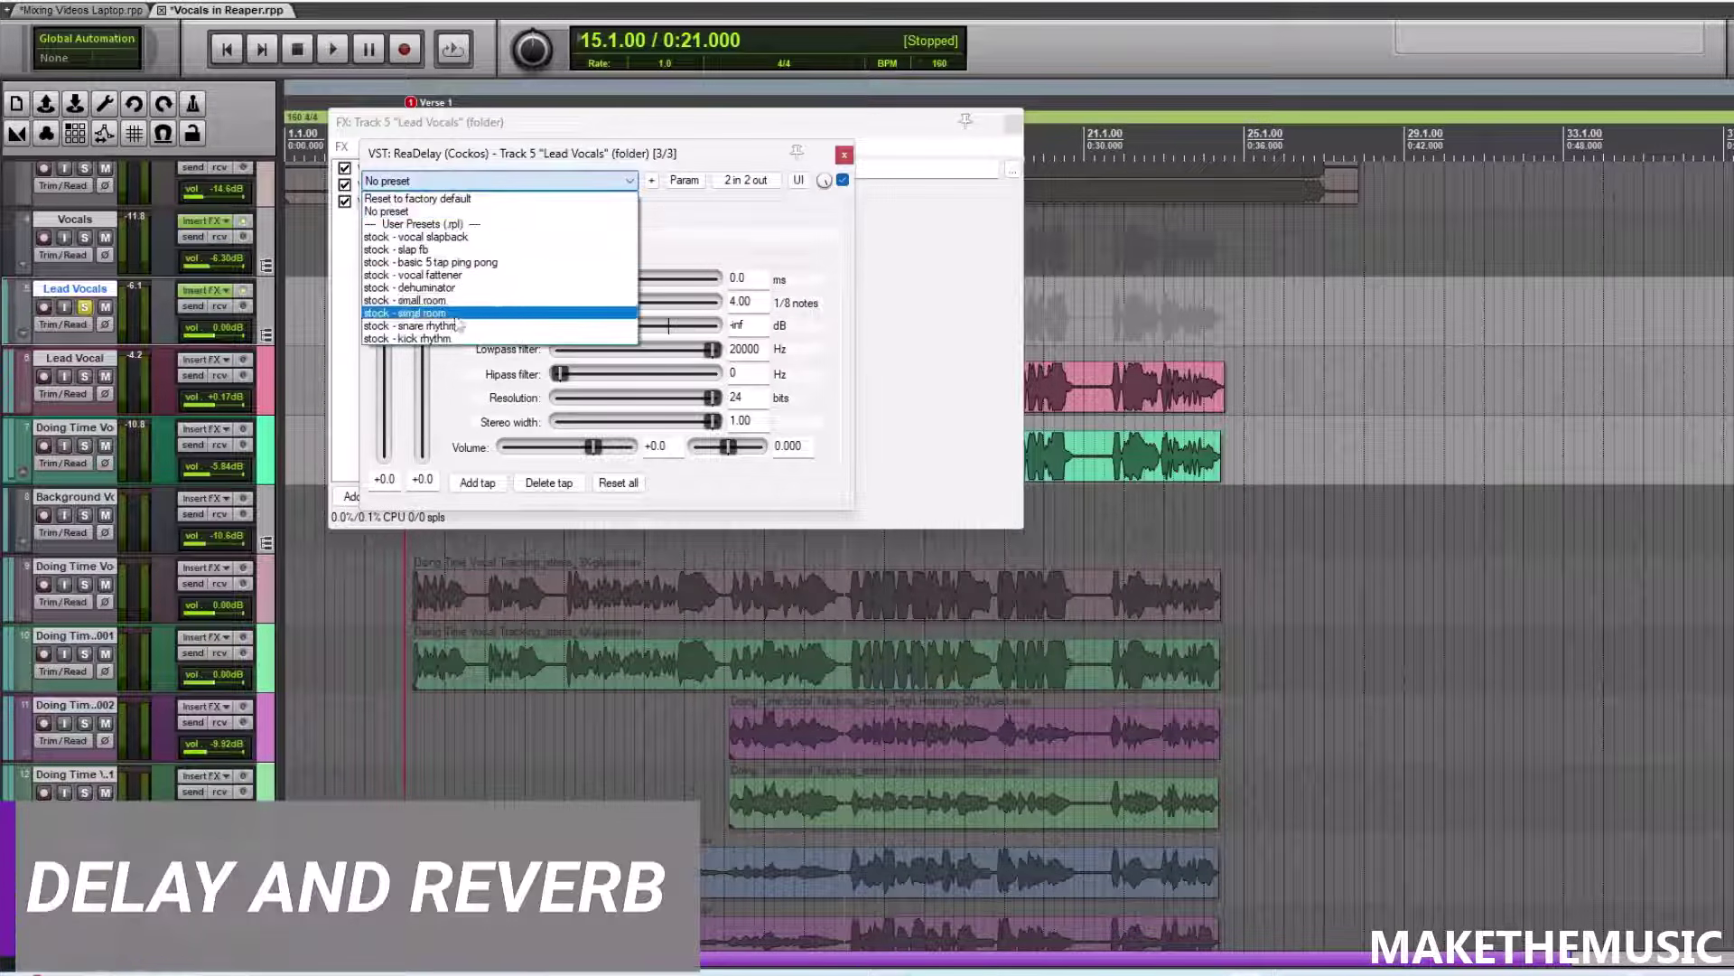
pyautogui.click(473, 250)
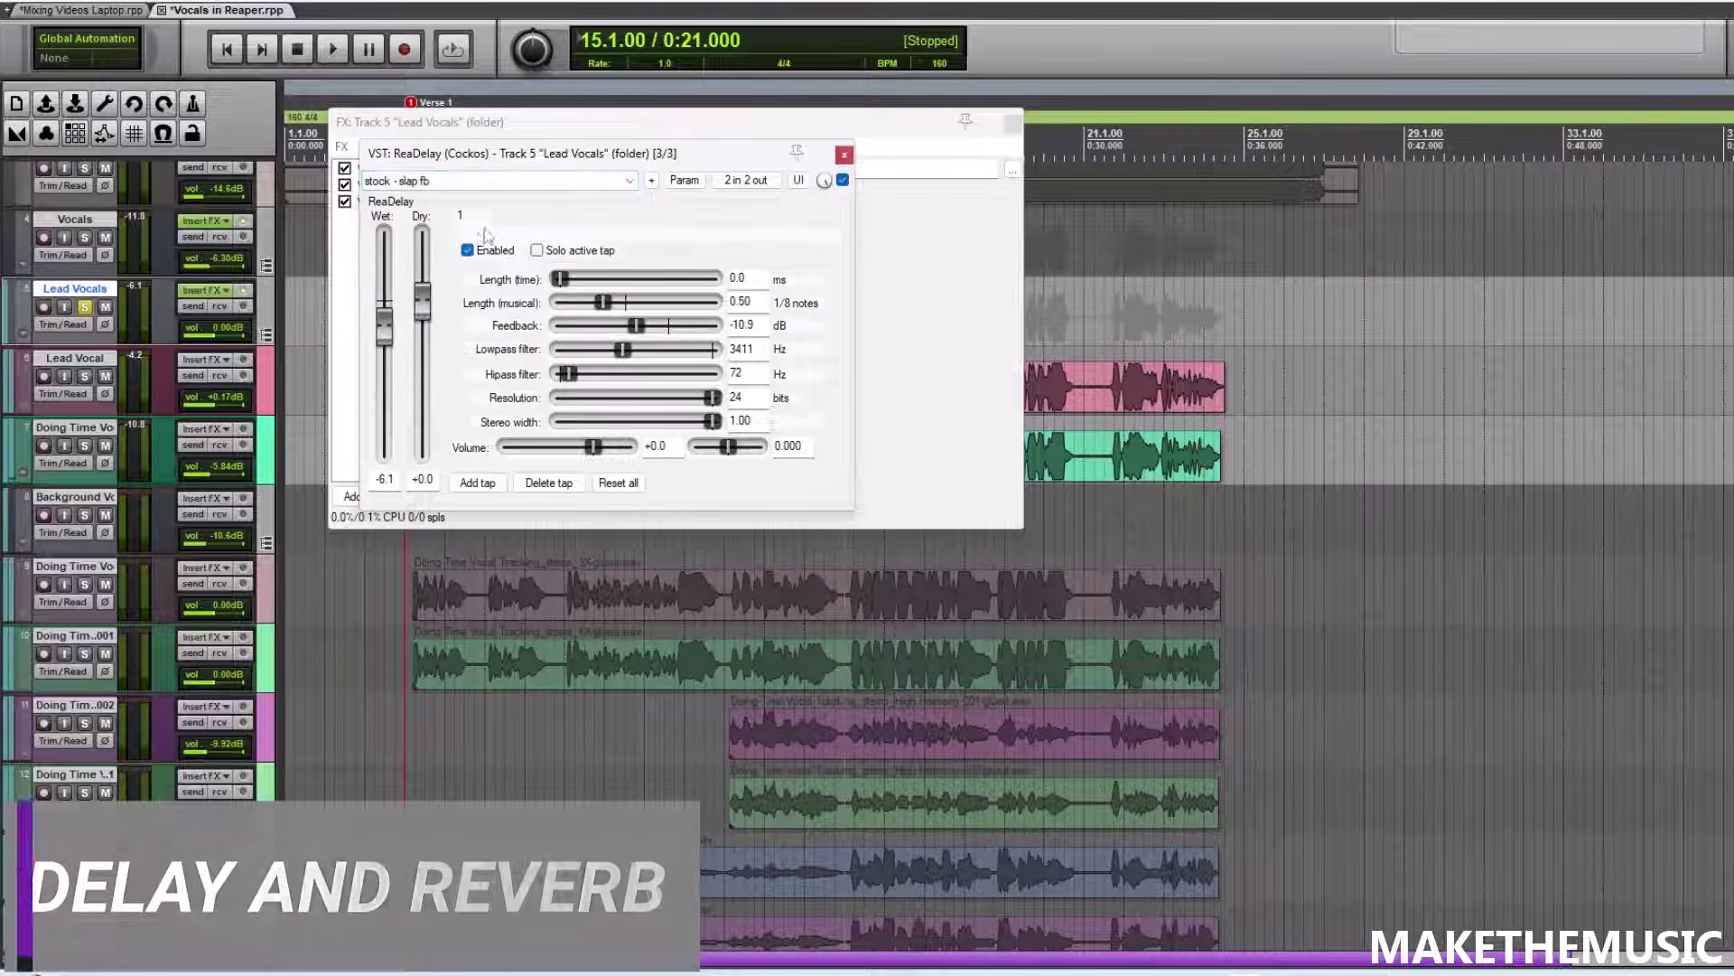
# - Lower the lead vocal delay's wet level to -21.1 dB and set its musical length to 2.00 eighth notes
pyautogui.press('space')
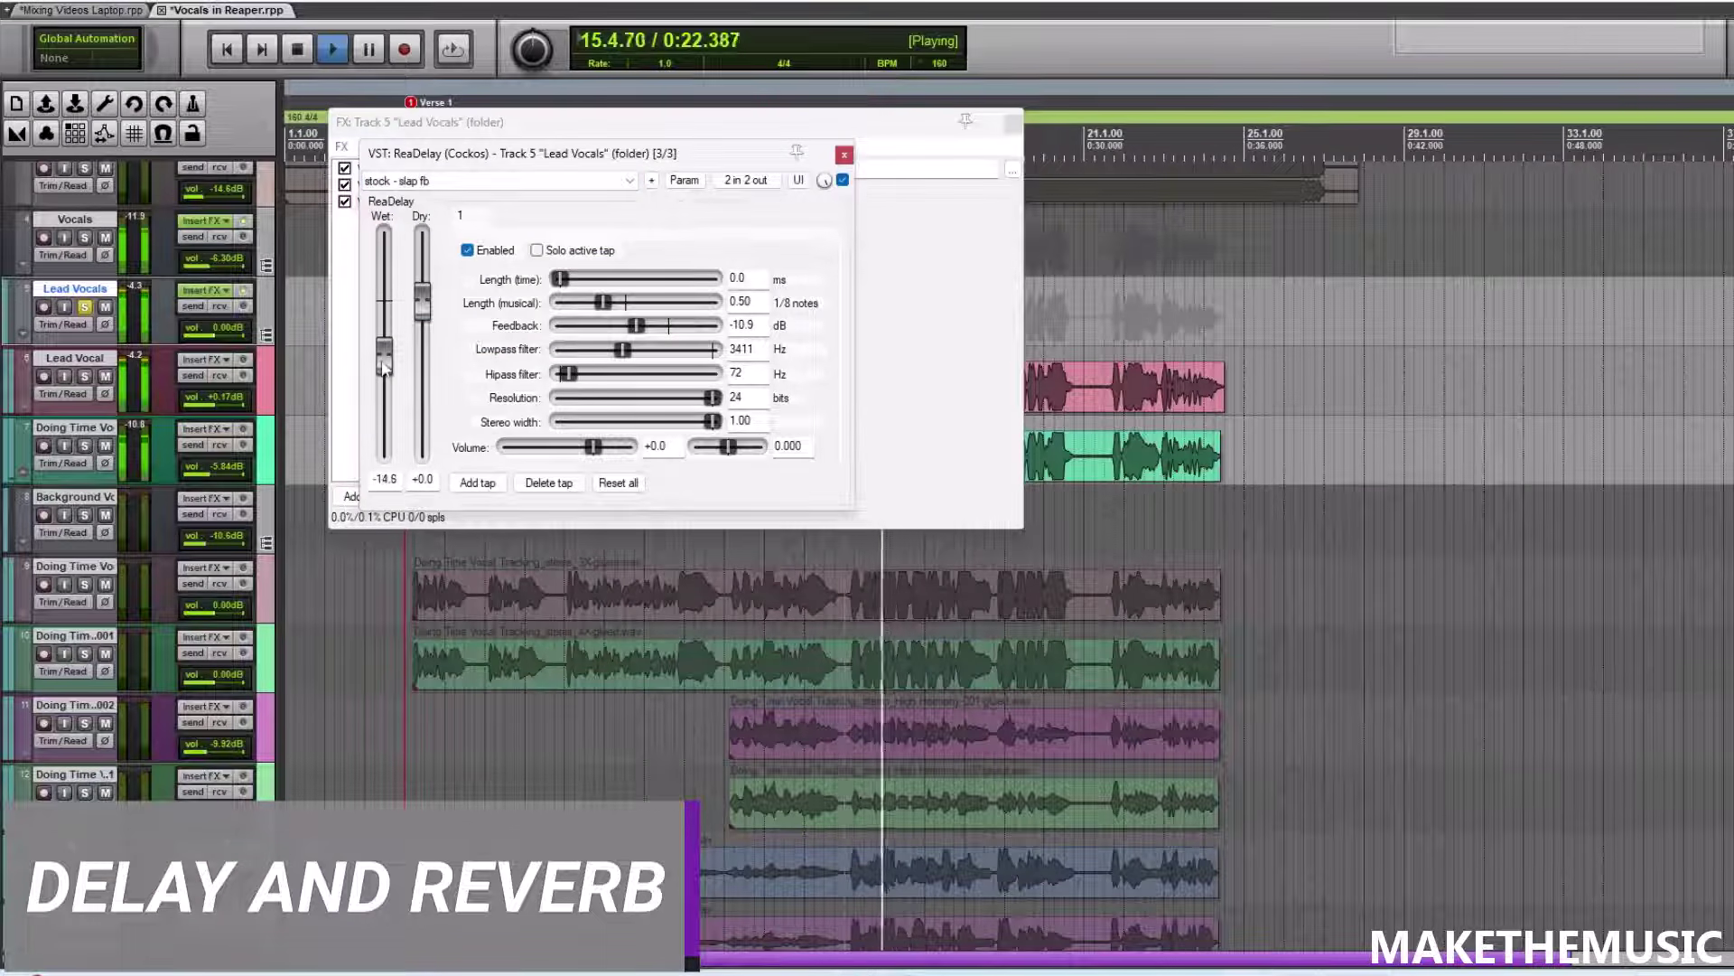
pyautogui.press('space')
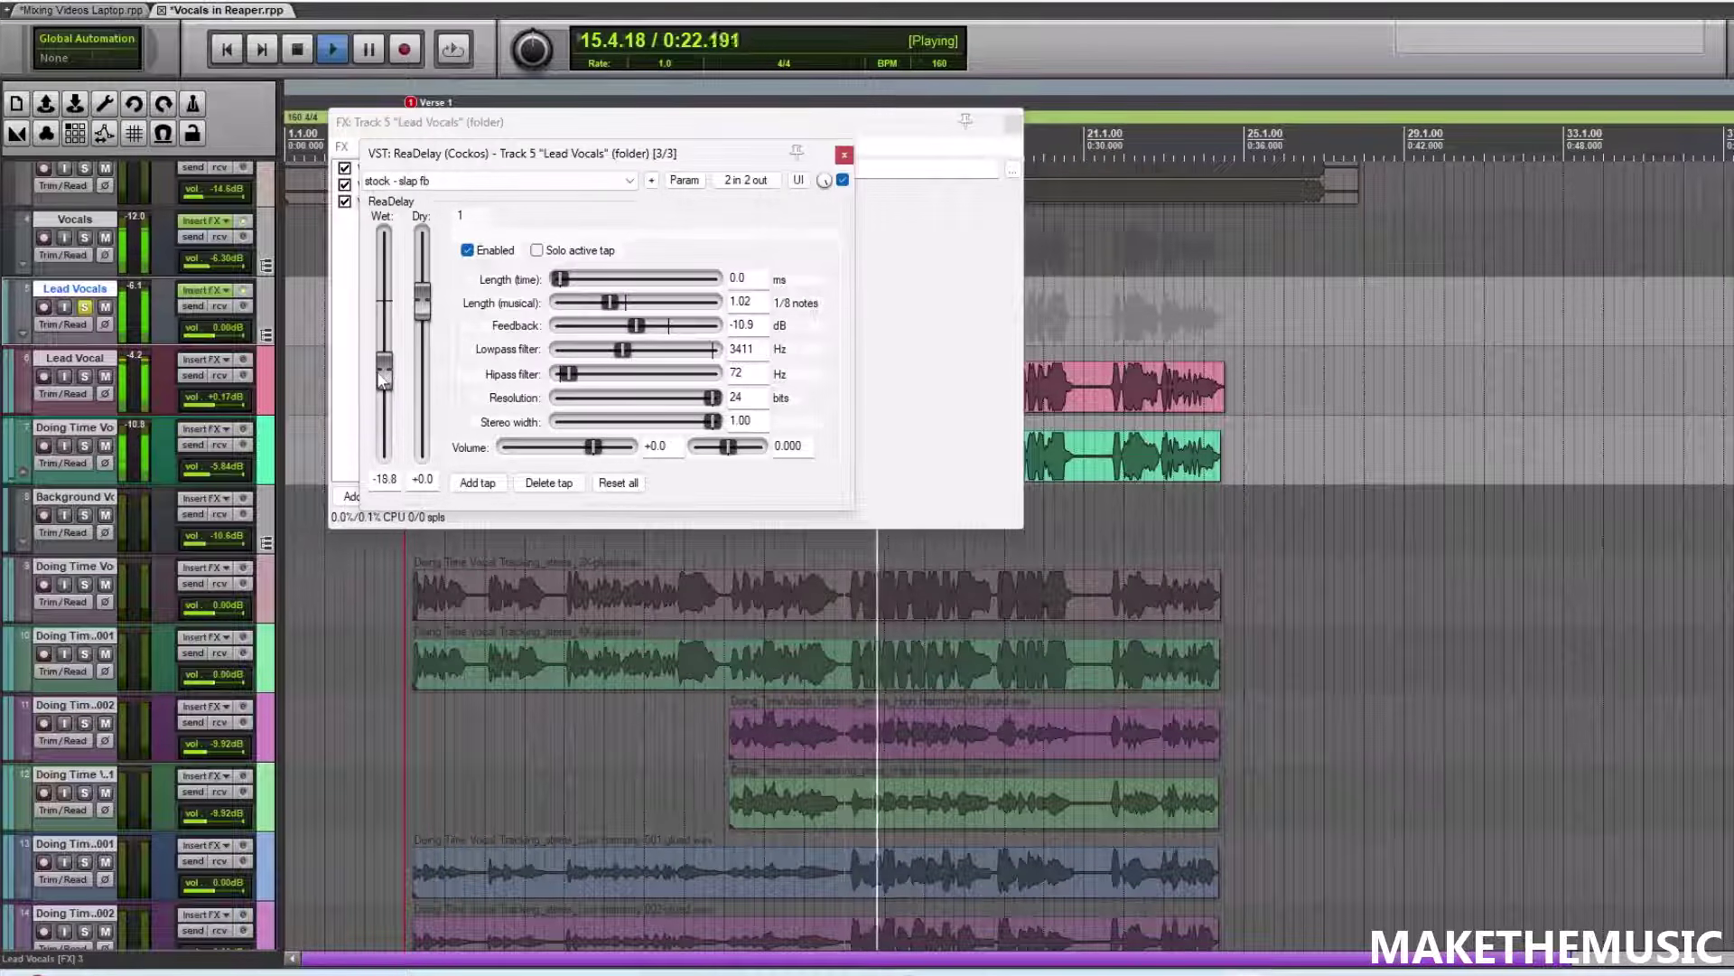
pyautogui.moveTo(619, 312); pyautogui.dragTo(621, 310)
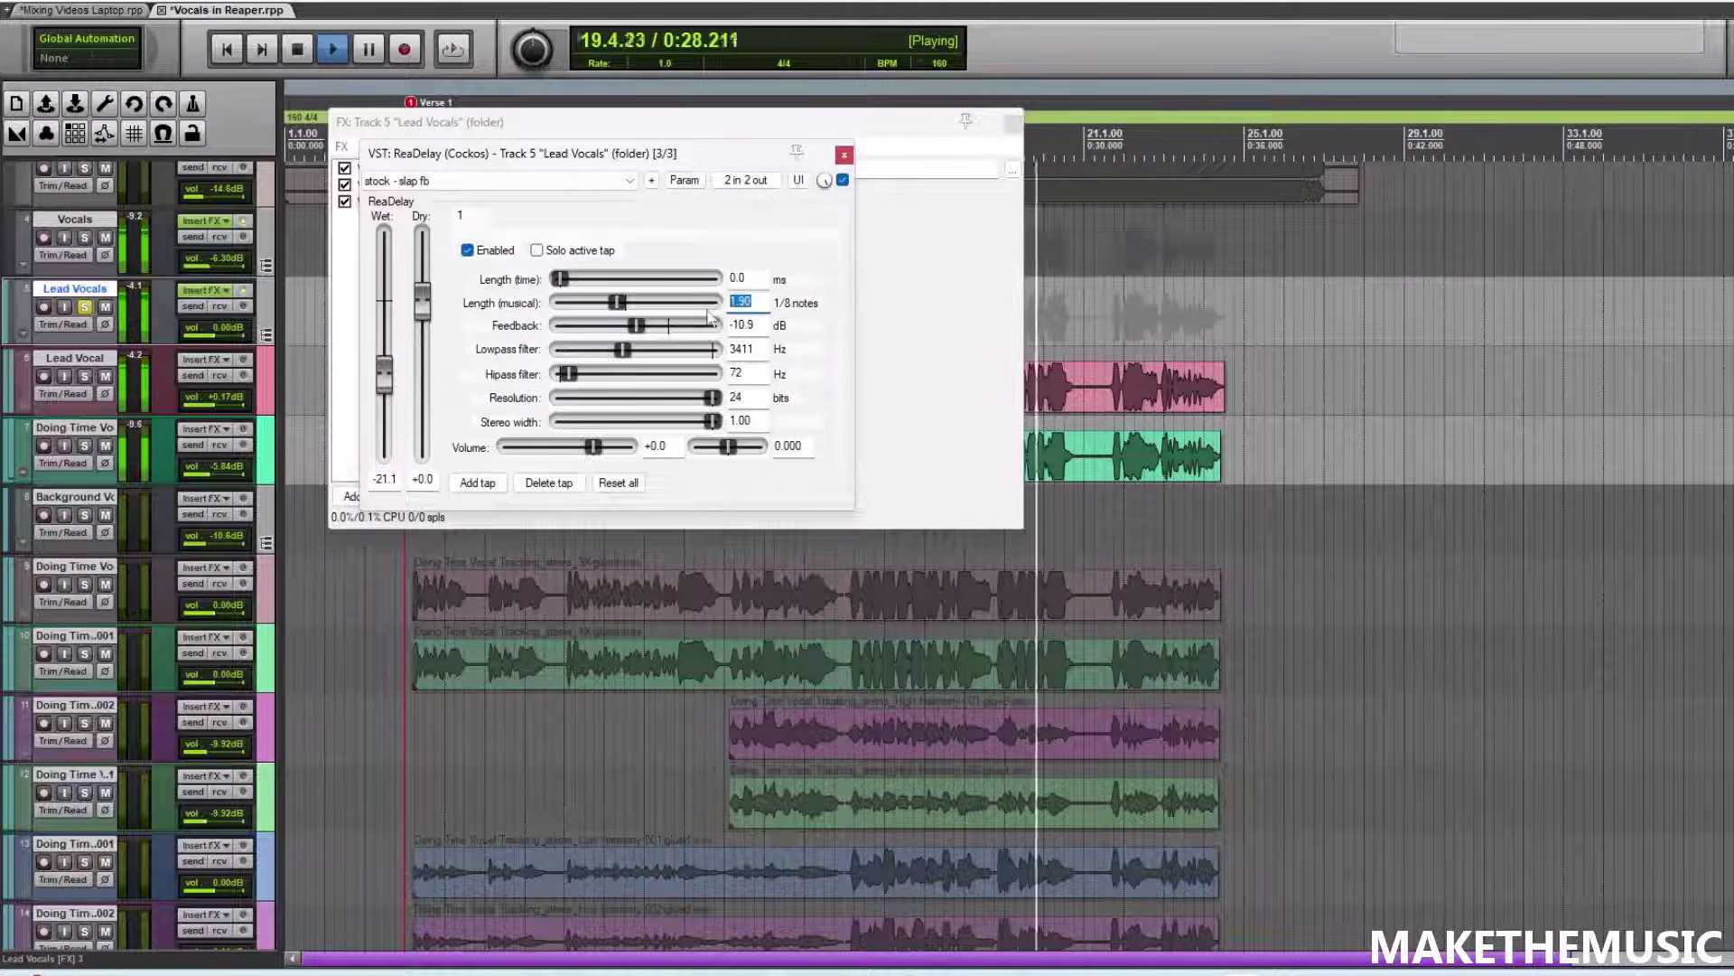
pyautogui.click(876, 262)
pyautogui.doubleClick(444, 203)
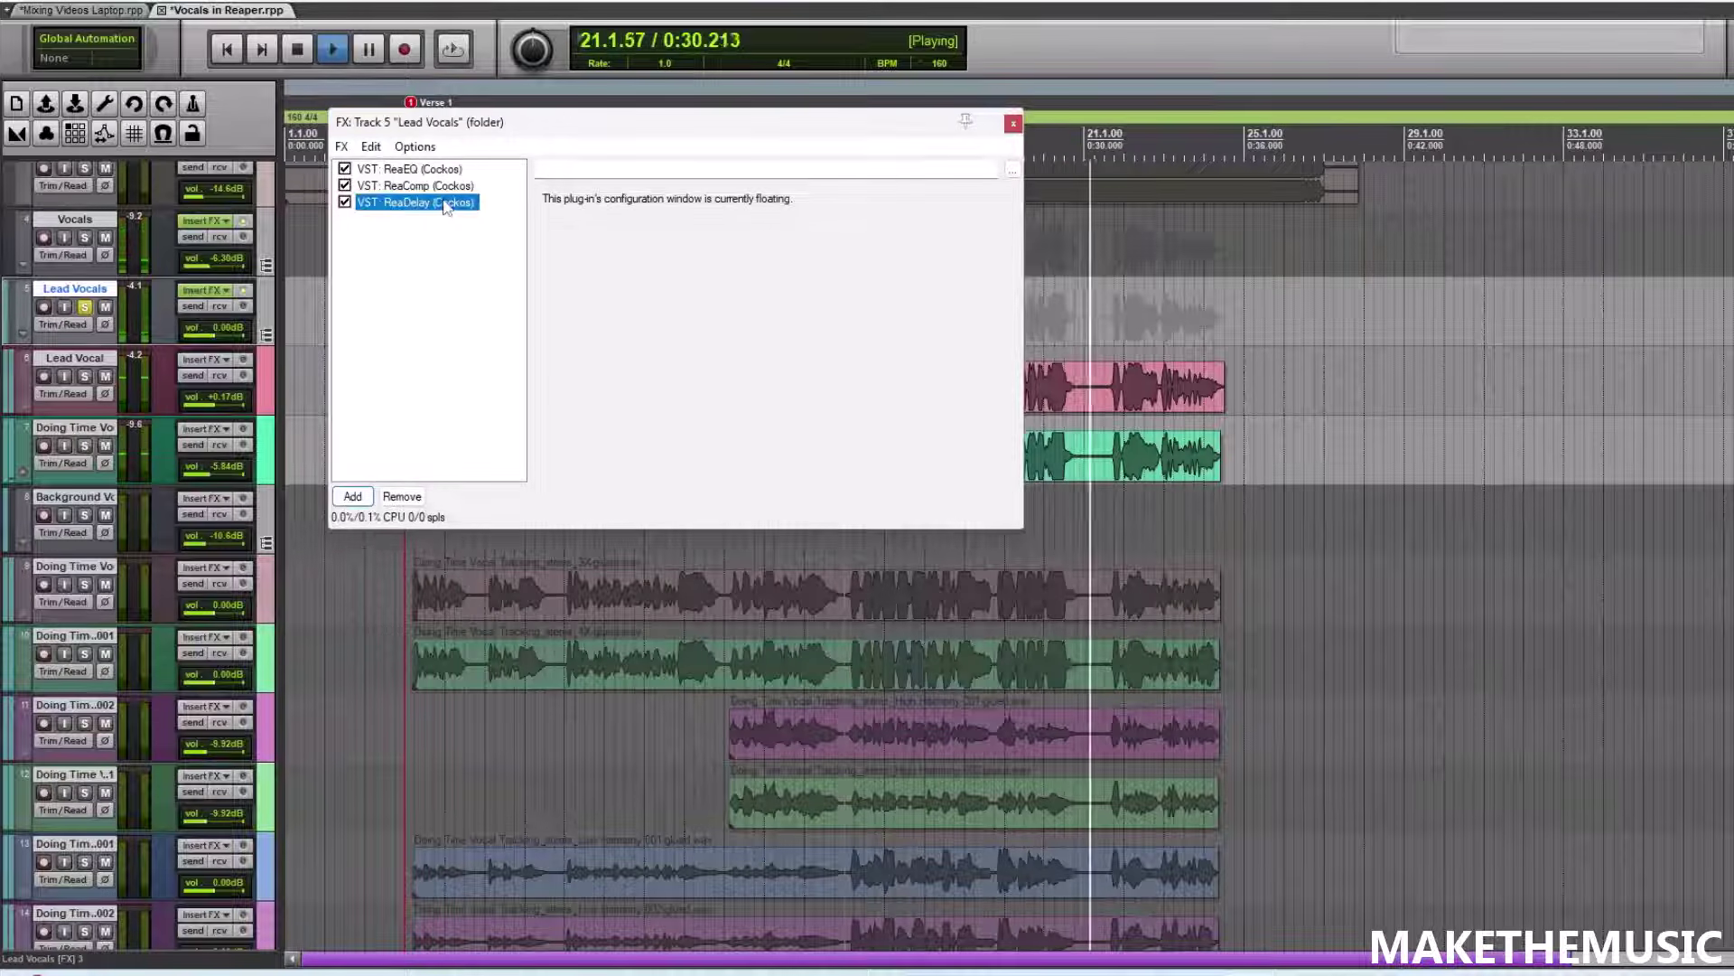
# - Set the lead vocal delay's lowpass filter to 3943 Hz and its hipass filter to 238 Hz during playback
pyautogui.press('space')
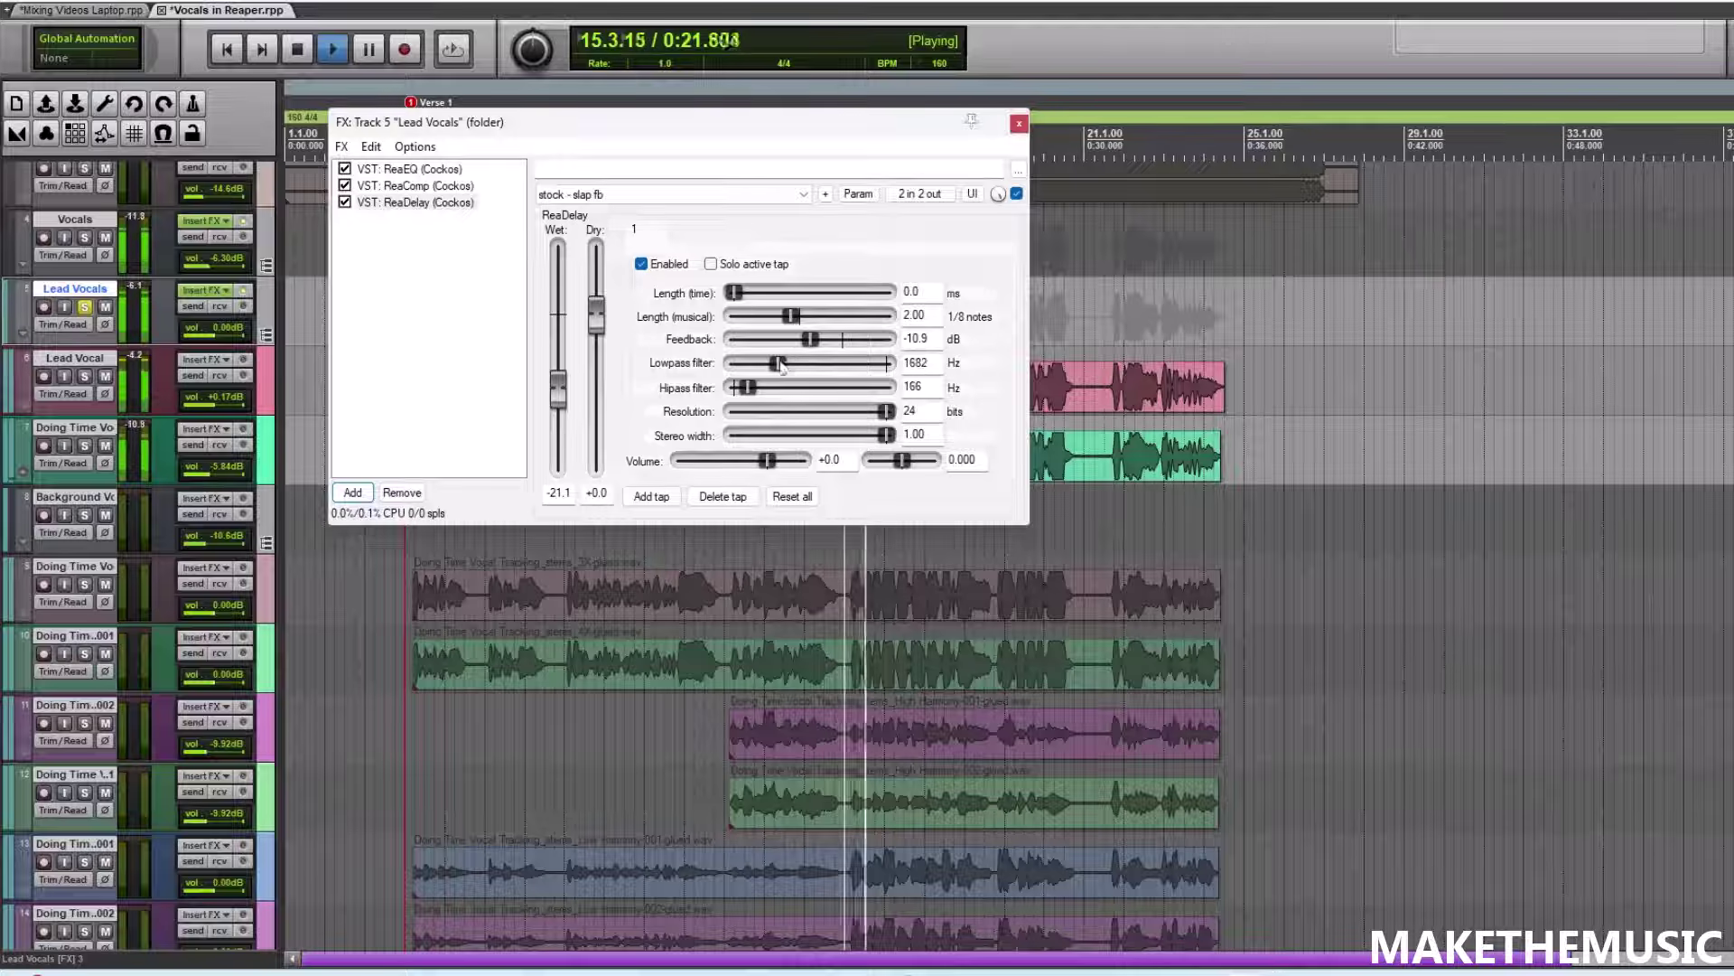
pyautogui.moveTo(788, 365); pyautogui.dragTo(751, 387)
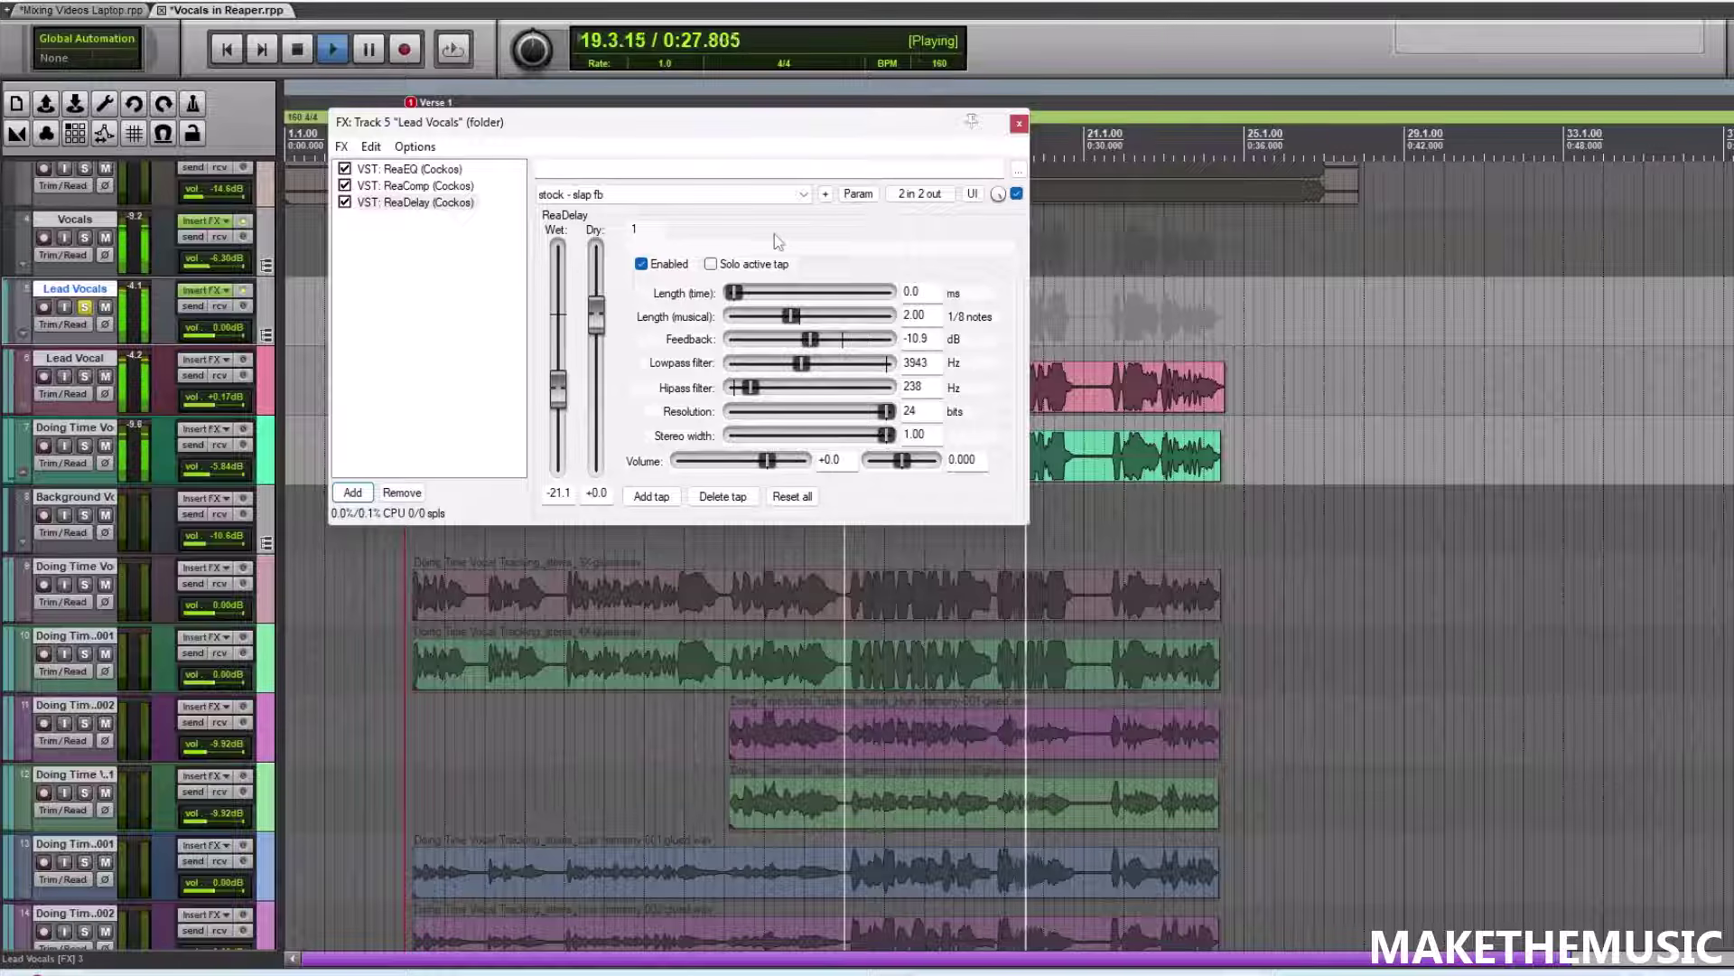
pyautogui.press('space')
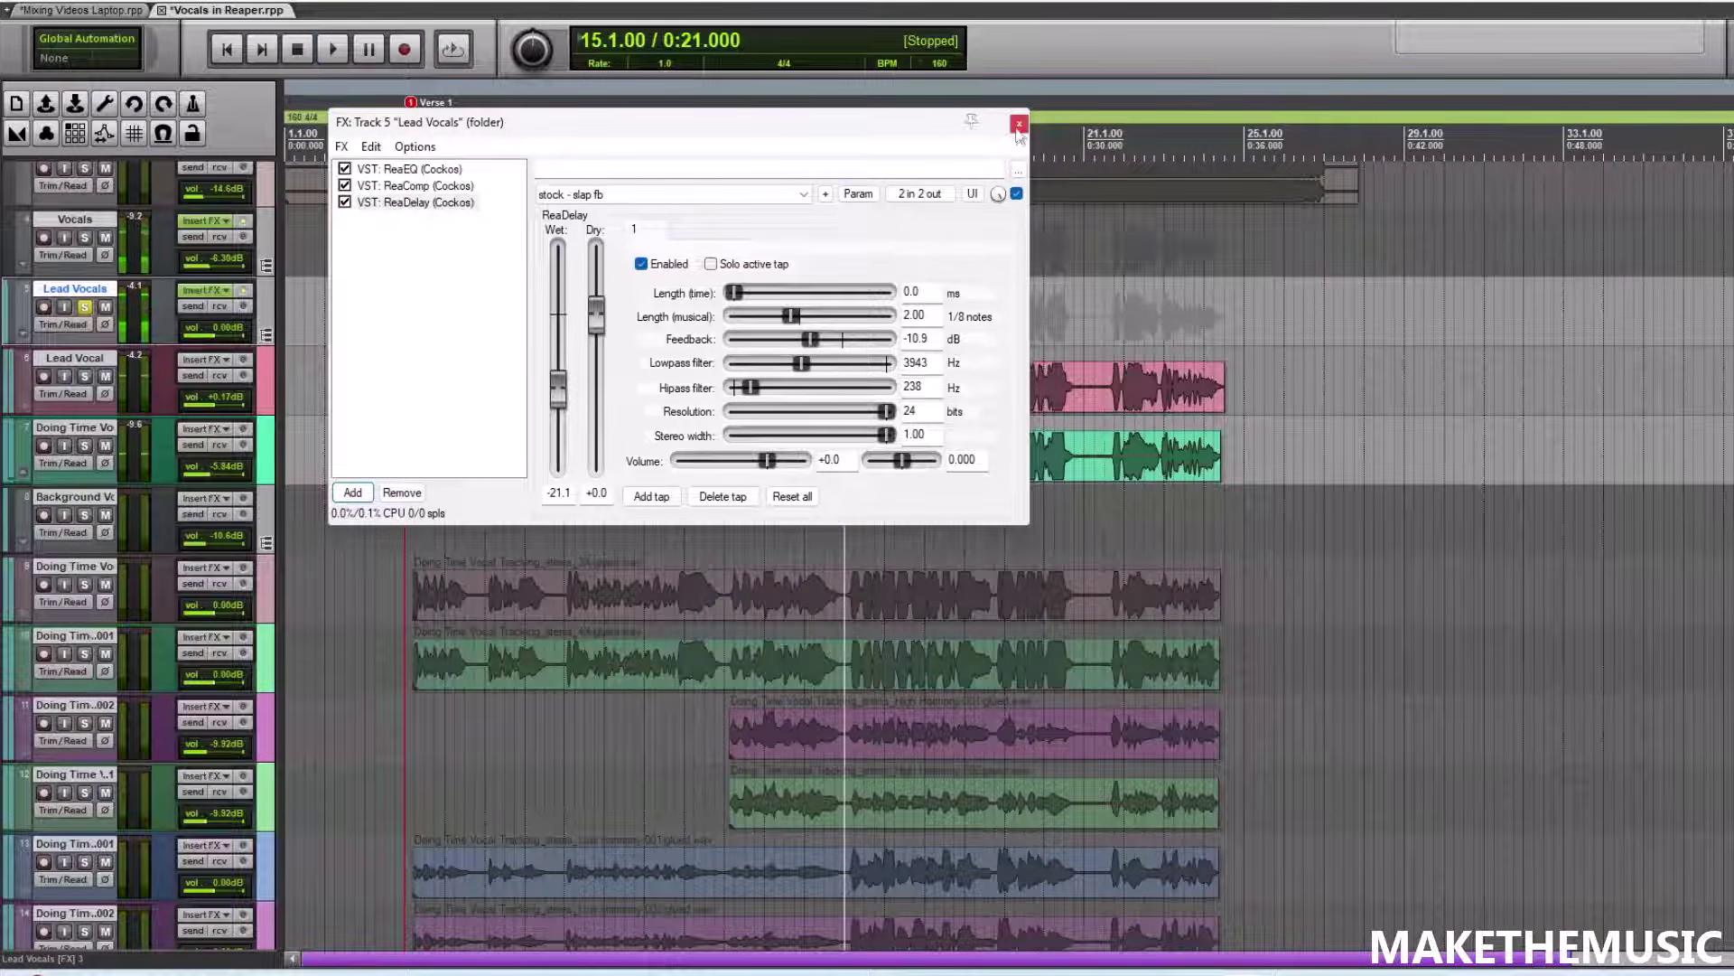
pyautogui.click(1018, 126)
# - Set the lead vocal delay's wet level to -18.3 dB and musical length to 1.5 eighth notes, replaying from 15.1.00
pyautogui.click(216, 293)
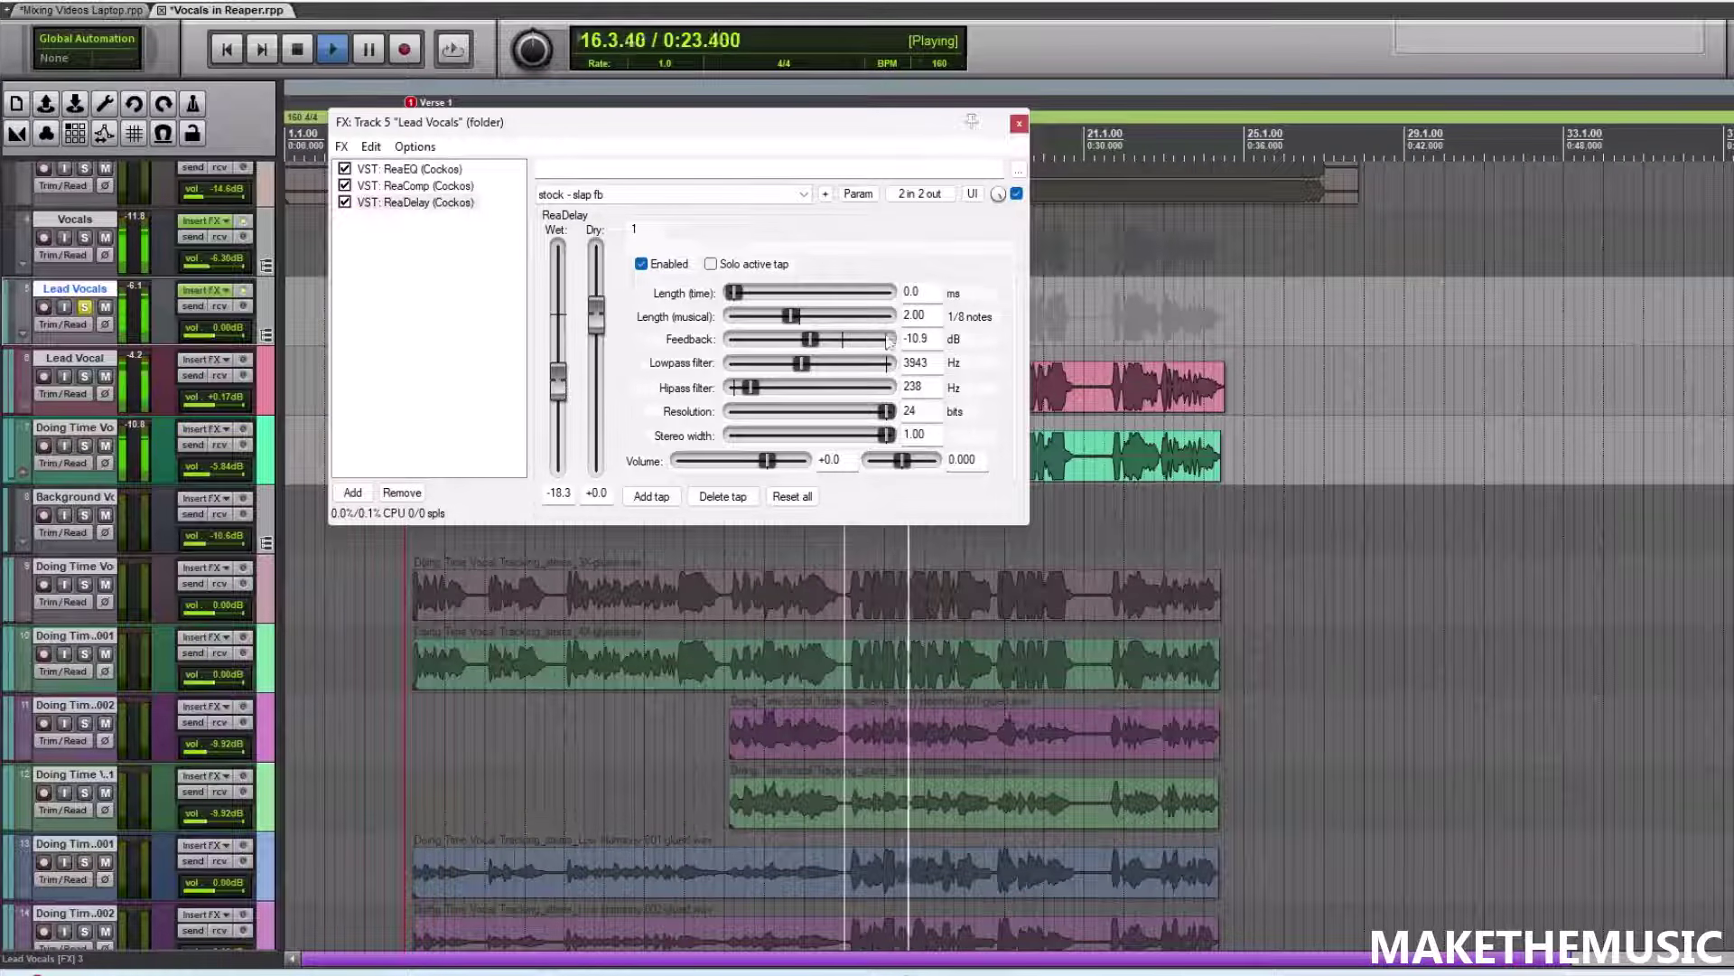
pyautogui.doubleClick(920, 315)
pyautogui.write('1.5')
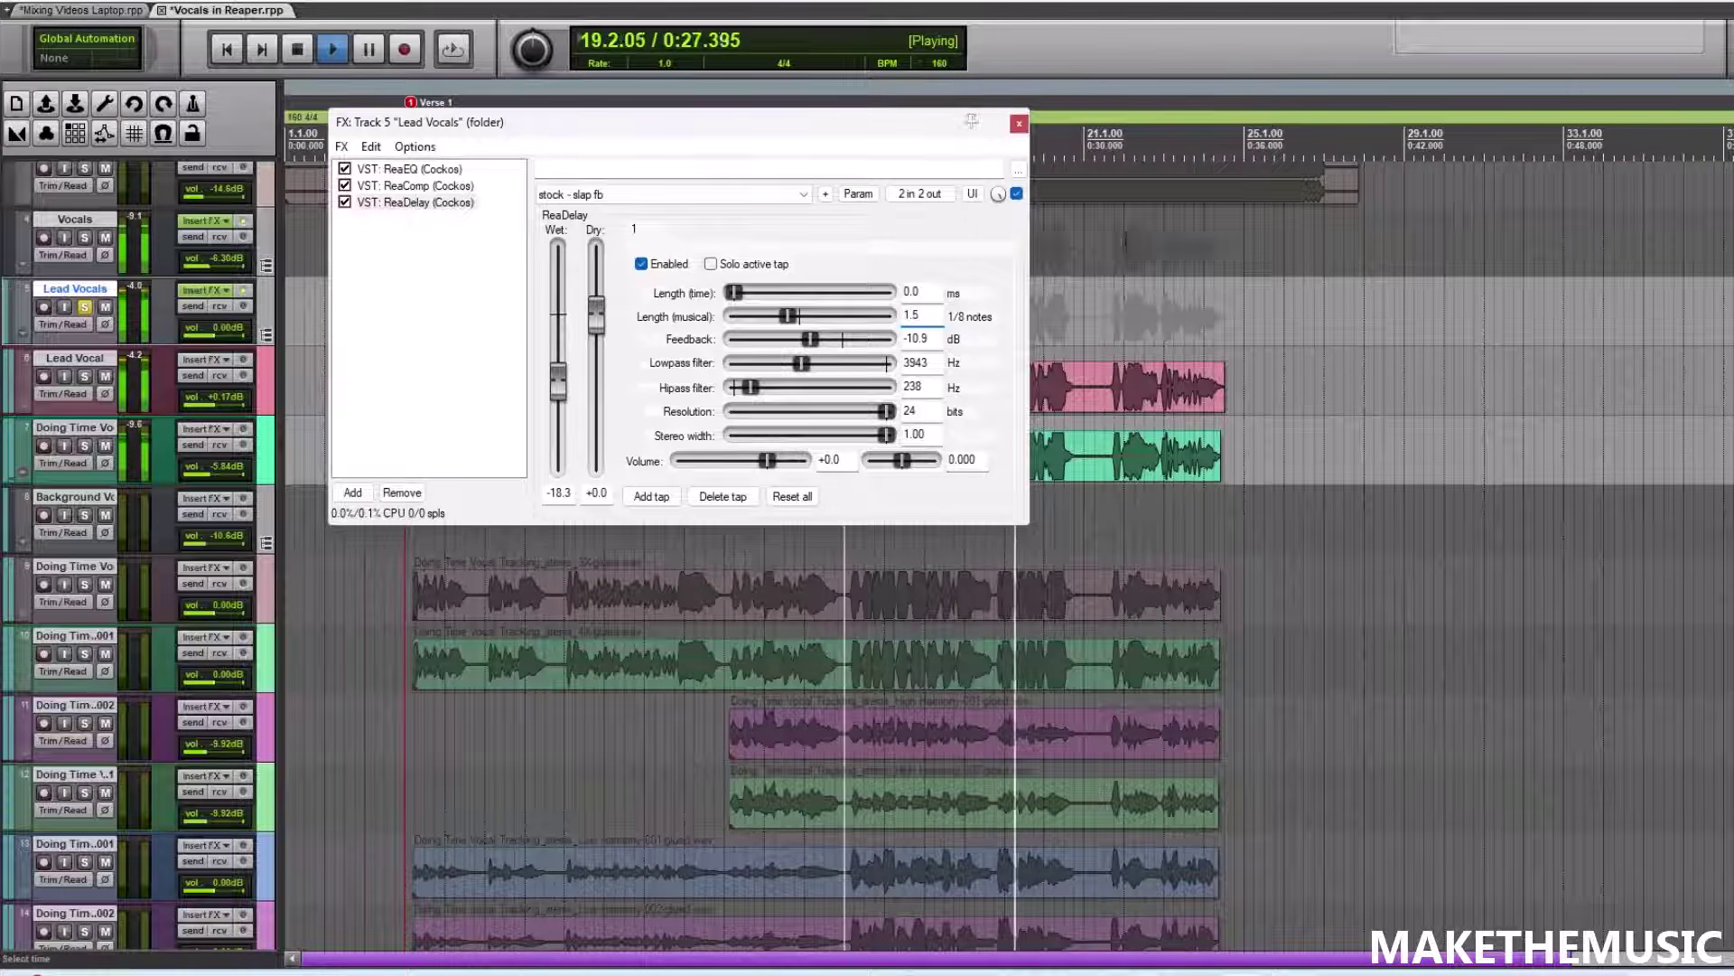
pyautogui.click(1019, 123)
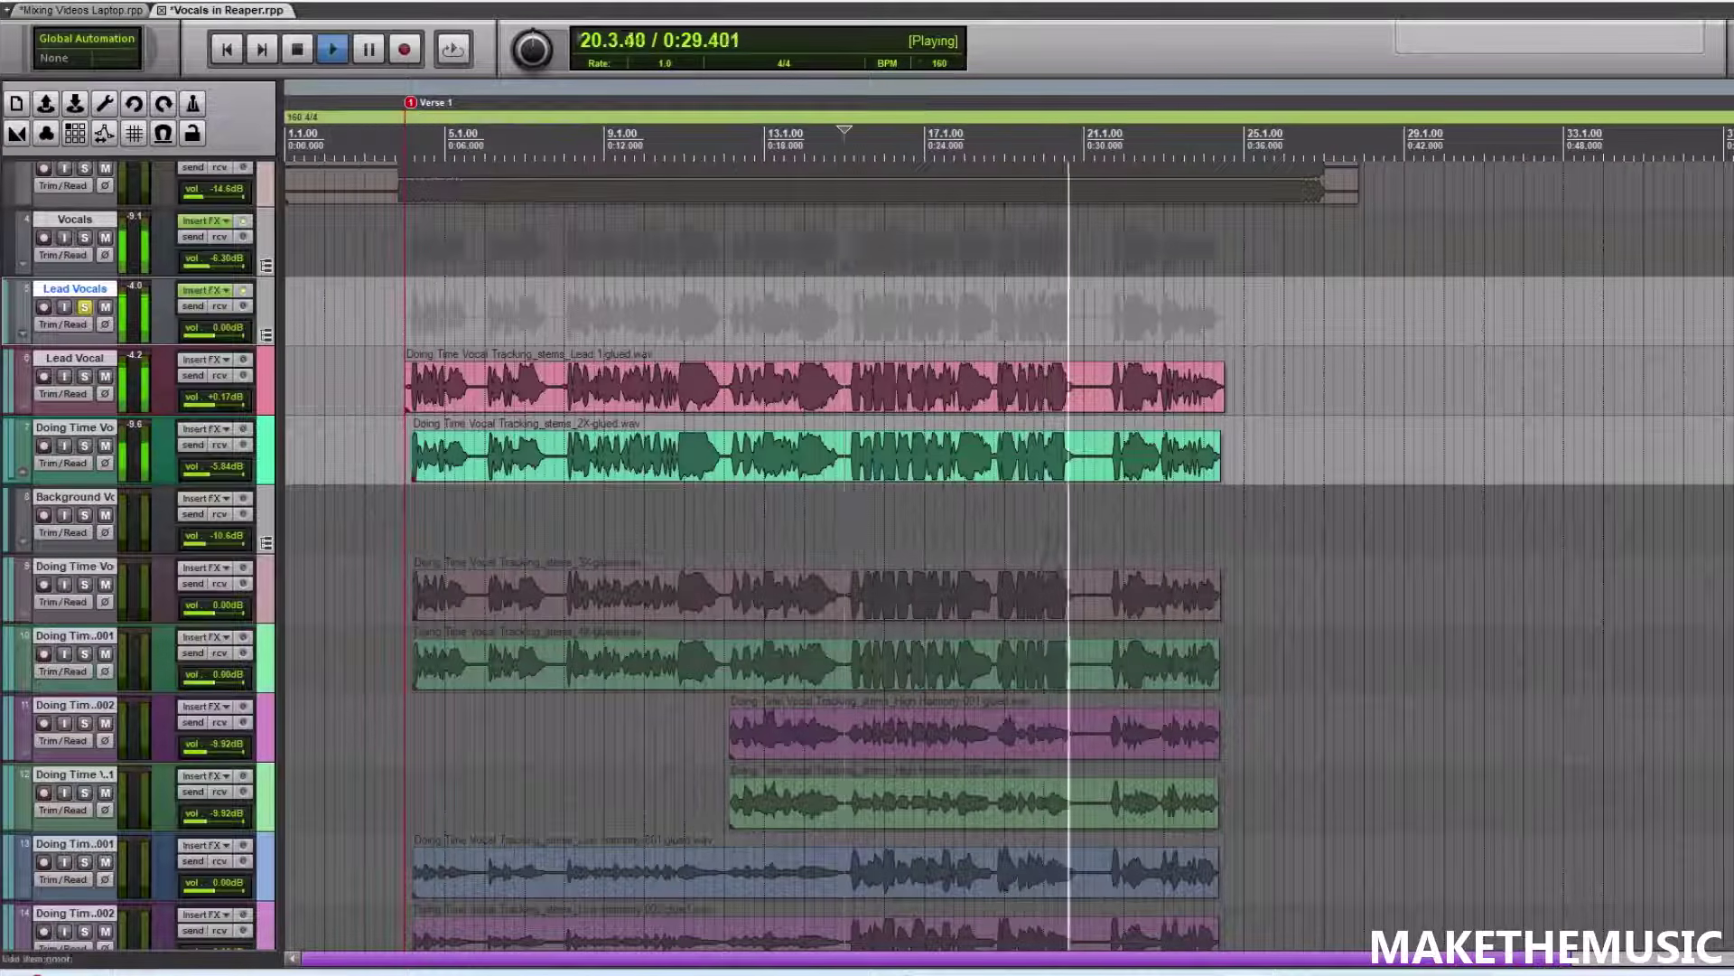
pyautogui.click(846, 136)
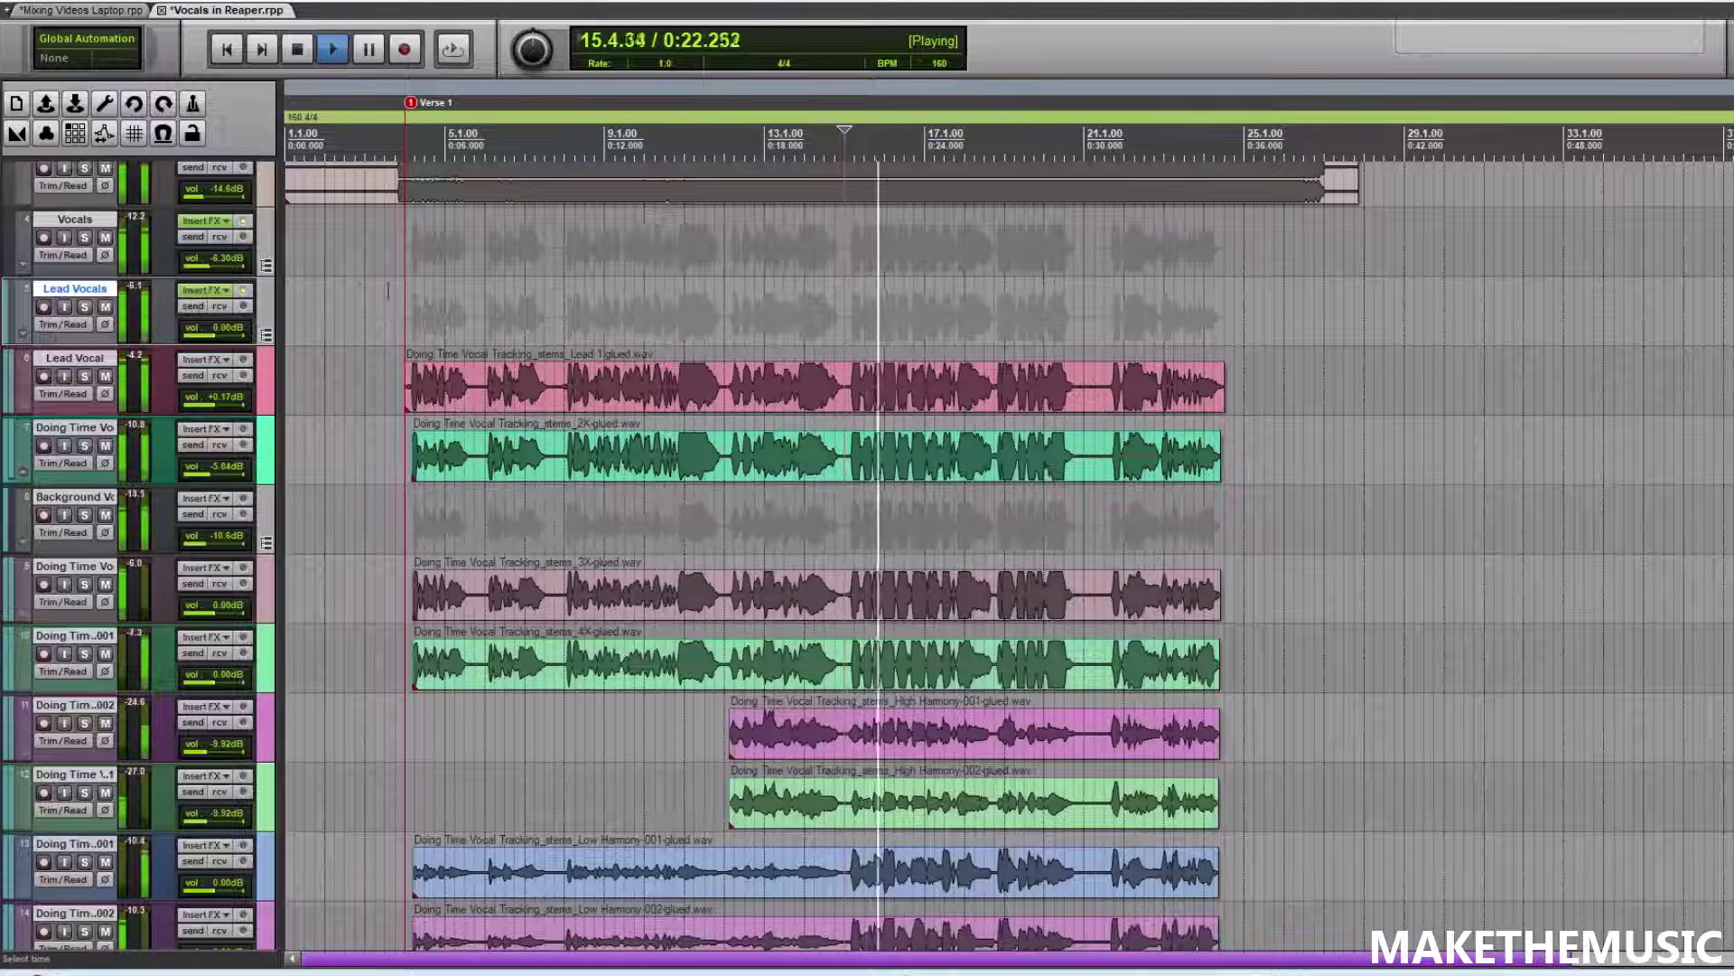
# - Stop playback, solo the Lead Vocals folder track and add ReaVerb (Cockos) to its effects chain
pyautogui.scroll(2, 603, 336)
pyautogui.scroll(-2, 603, 336)
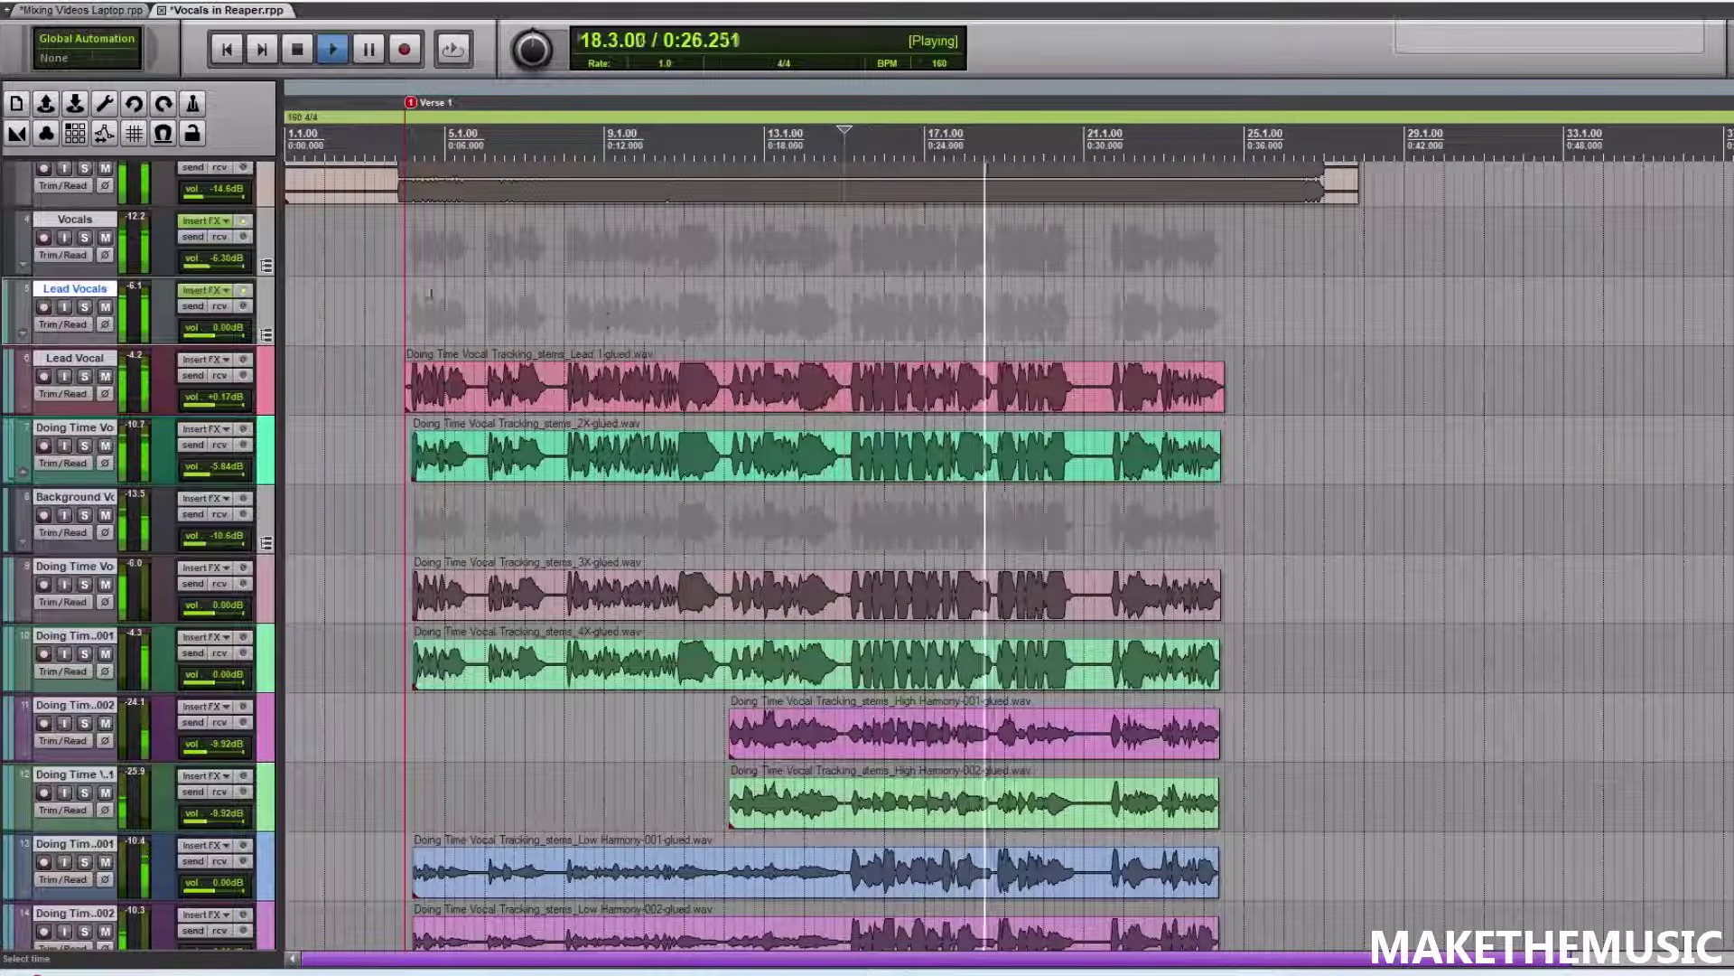
pyautogui.press('space')
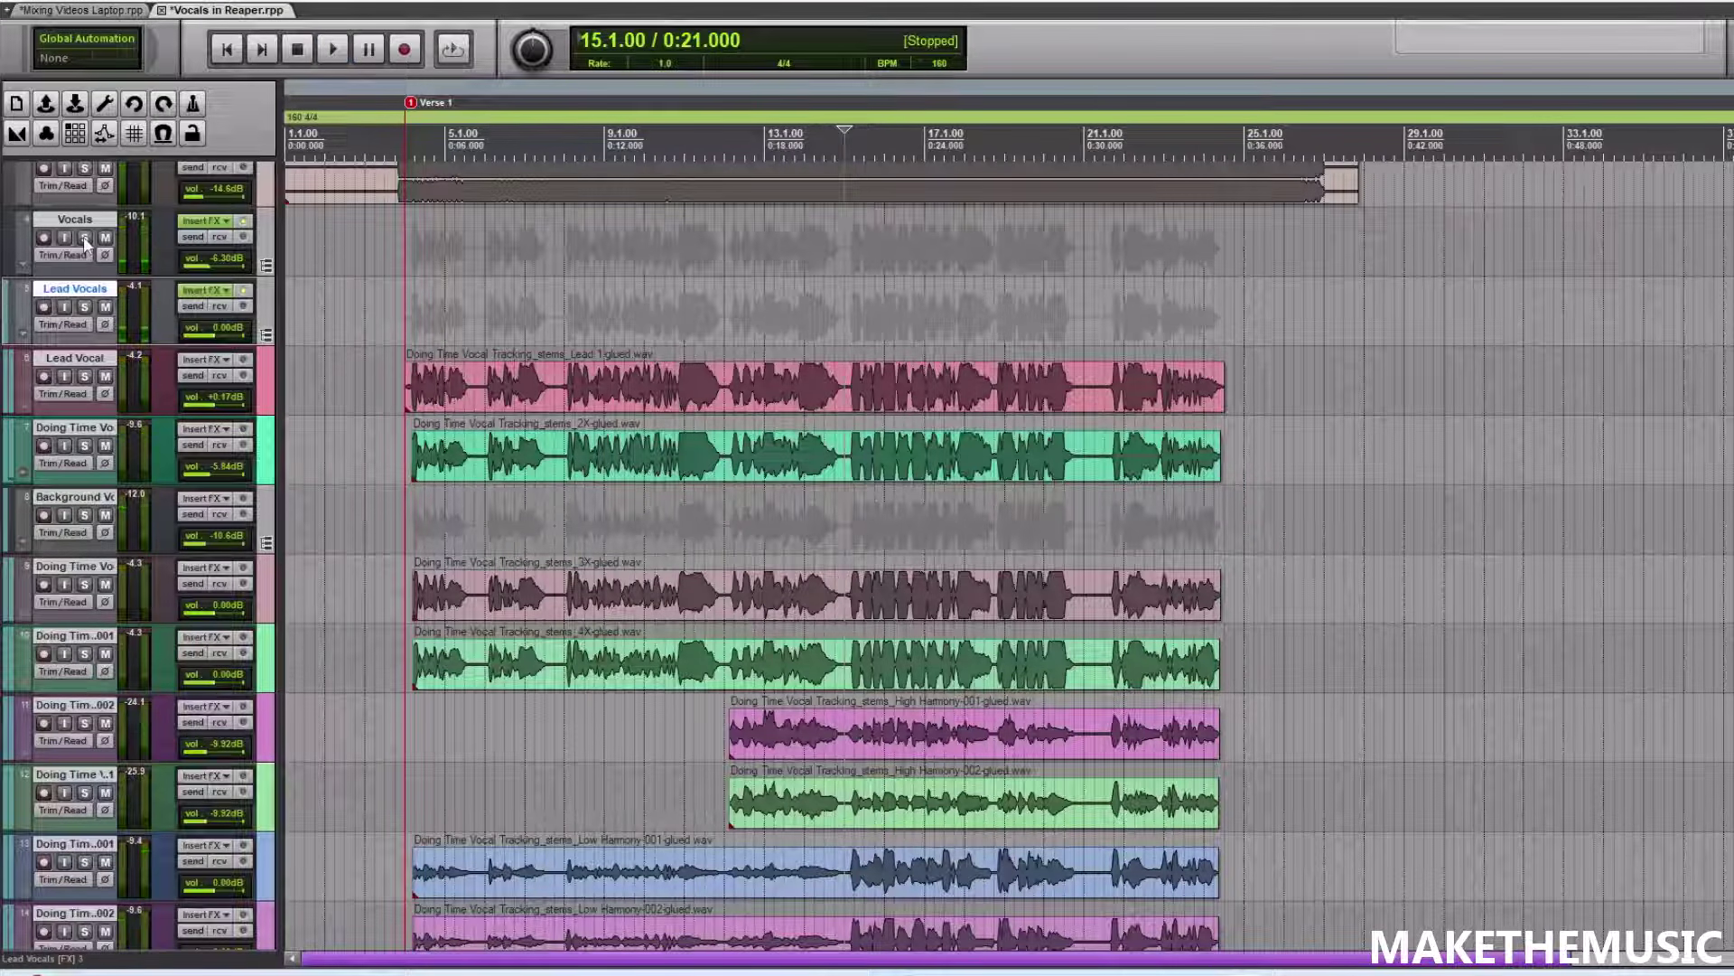
pyautogui.click(86, 307)
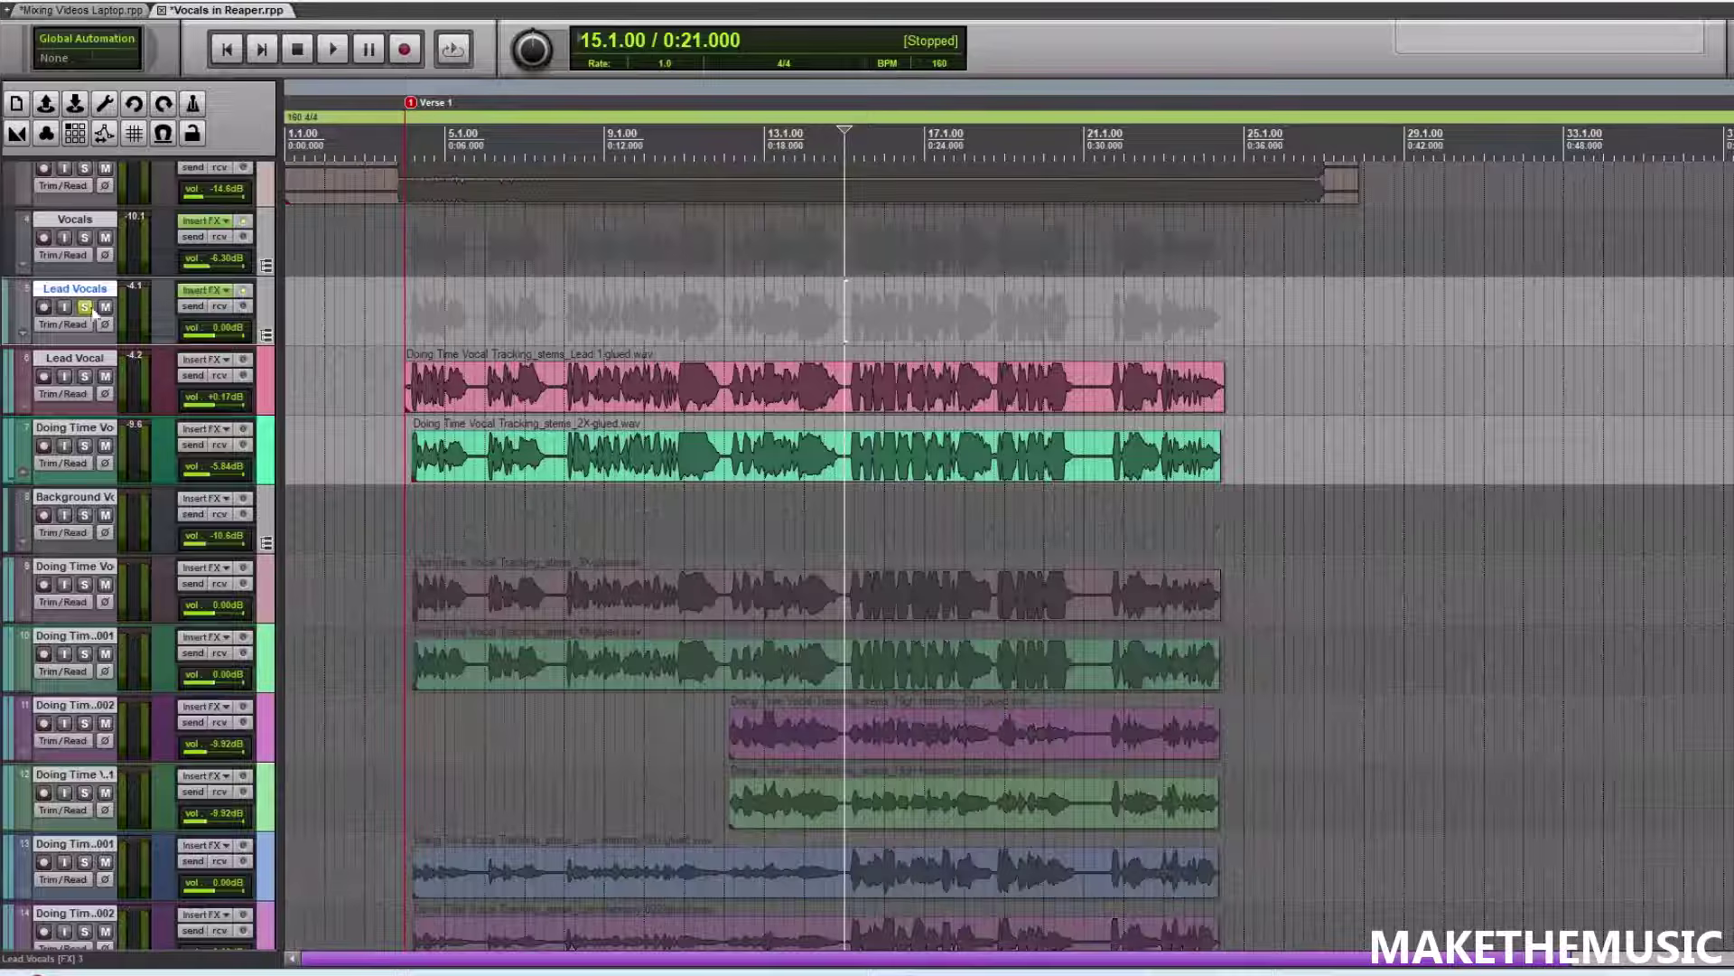
pyautogui.click(198, 298)
pyautogui.click(360, 494)
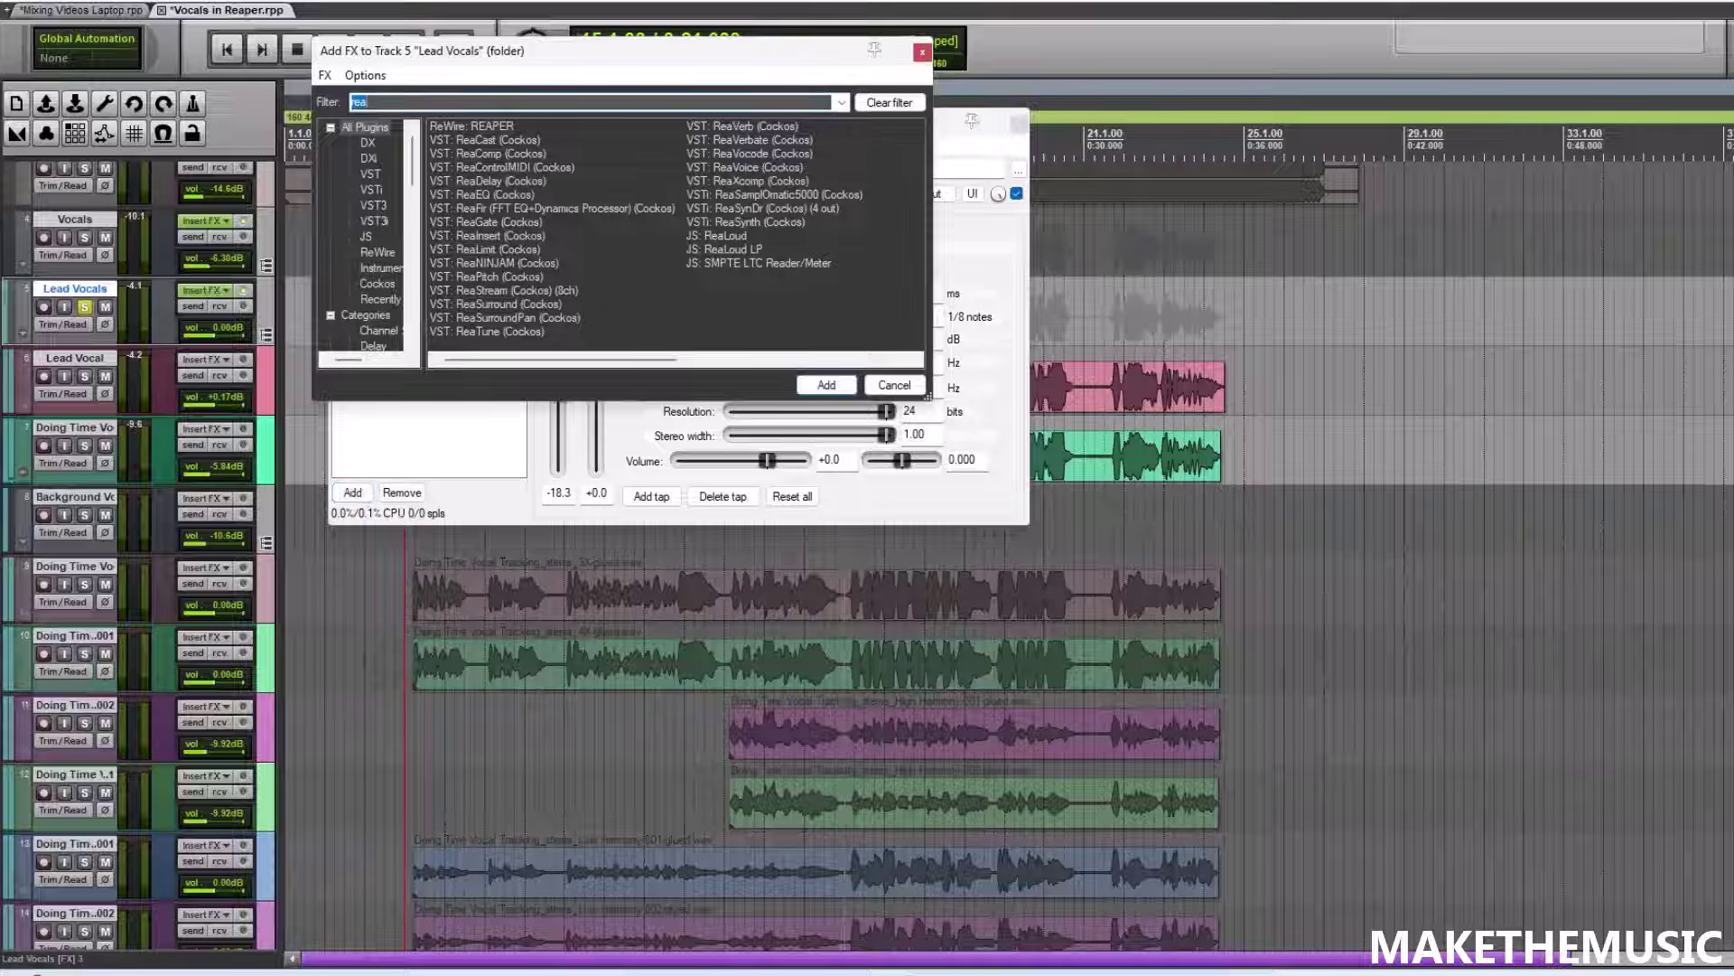
pyautogui.write('rev')
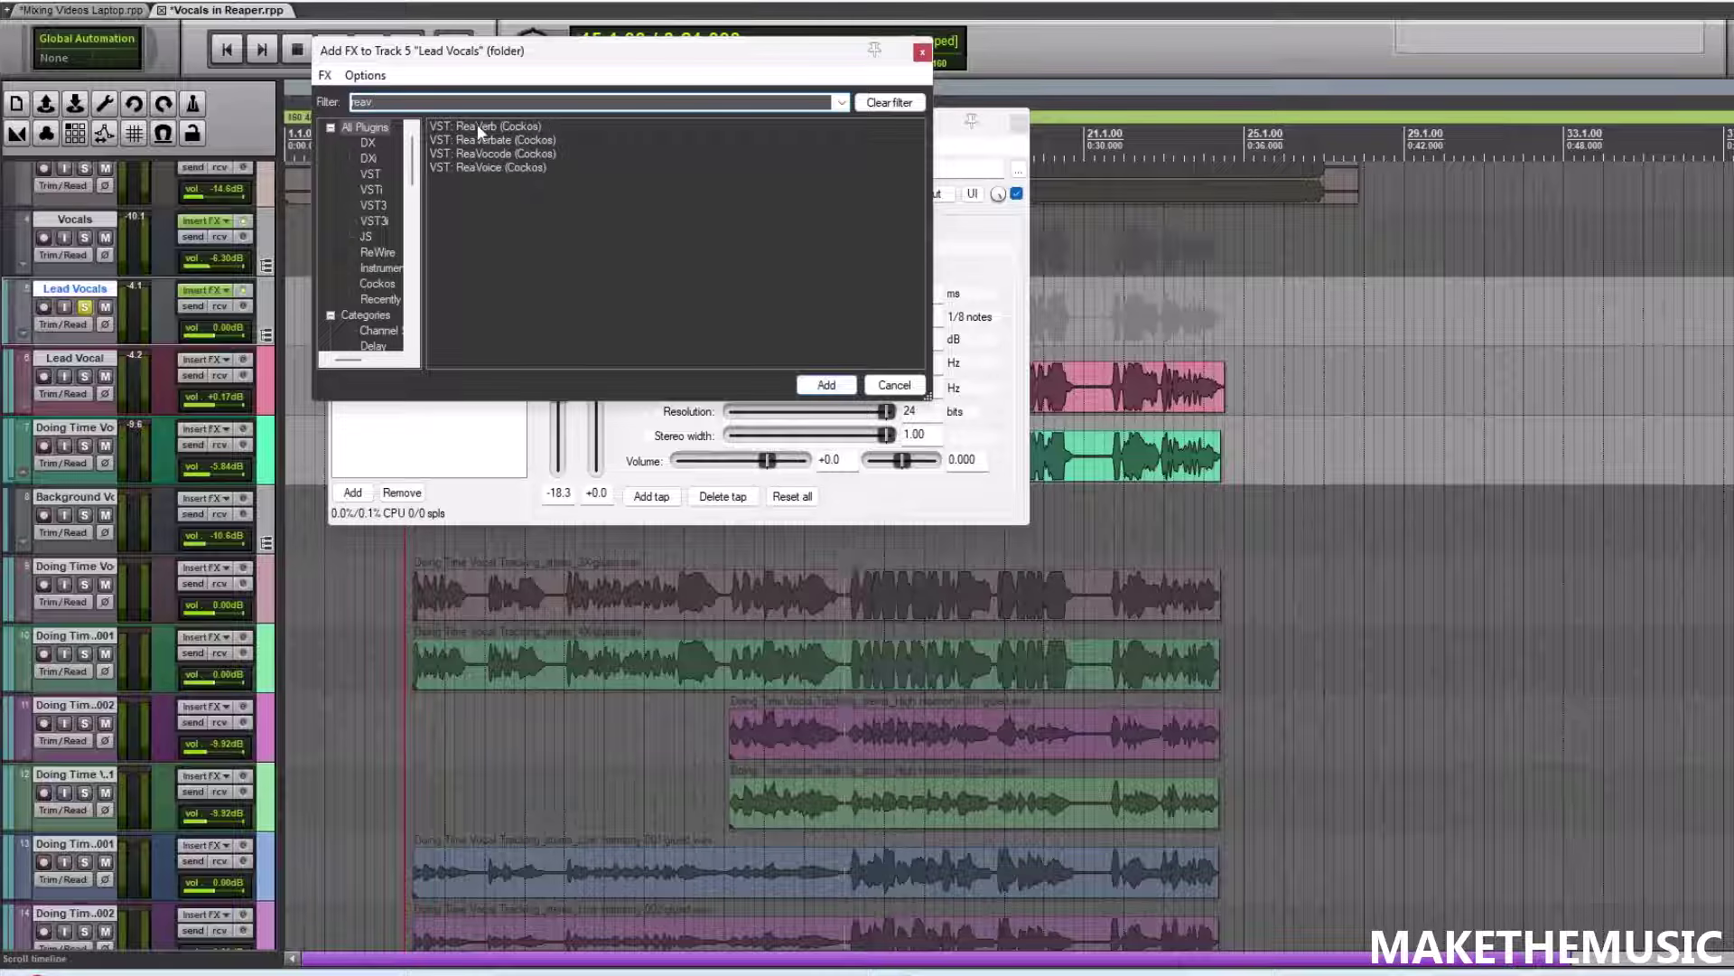
pyautogui.doubleClick(477, 126)
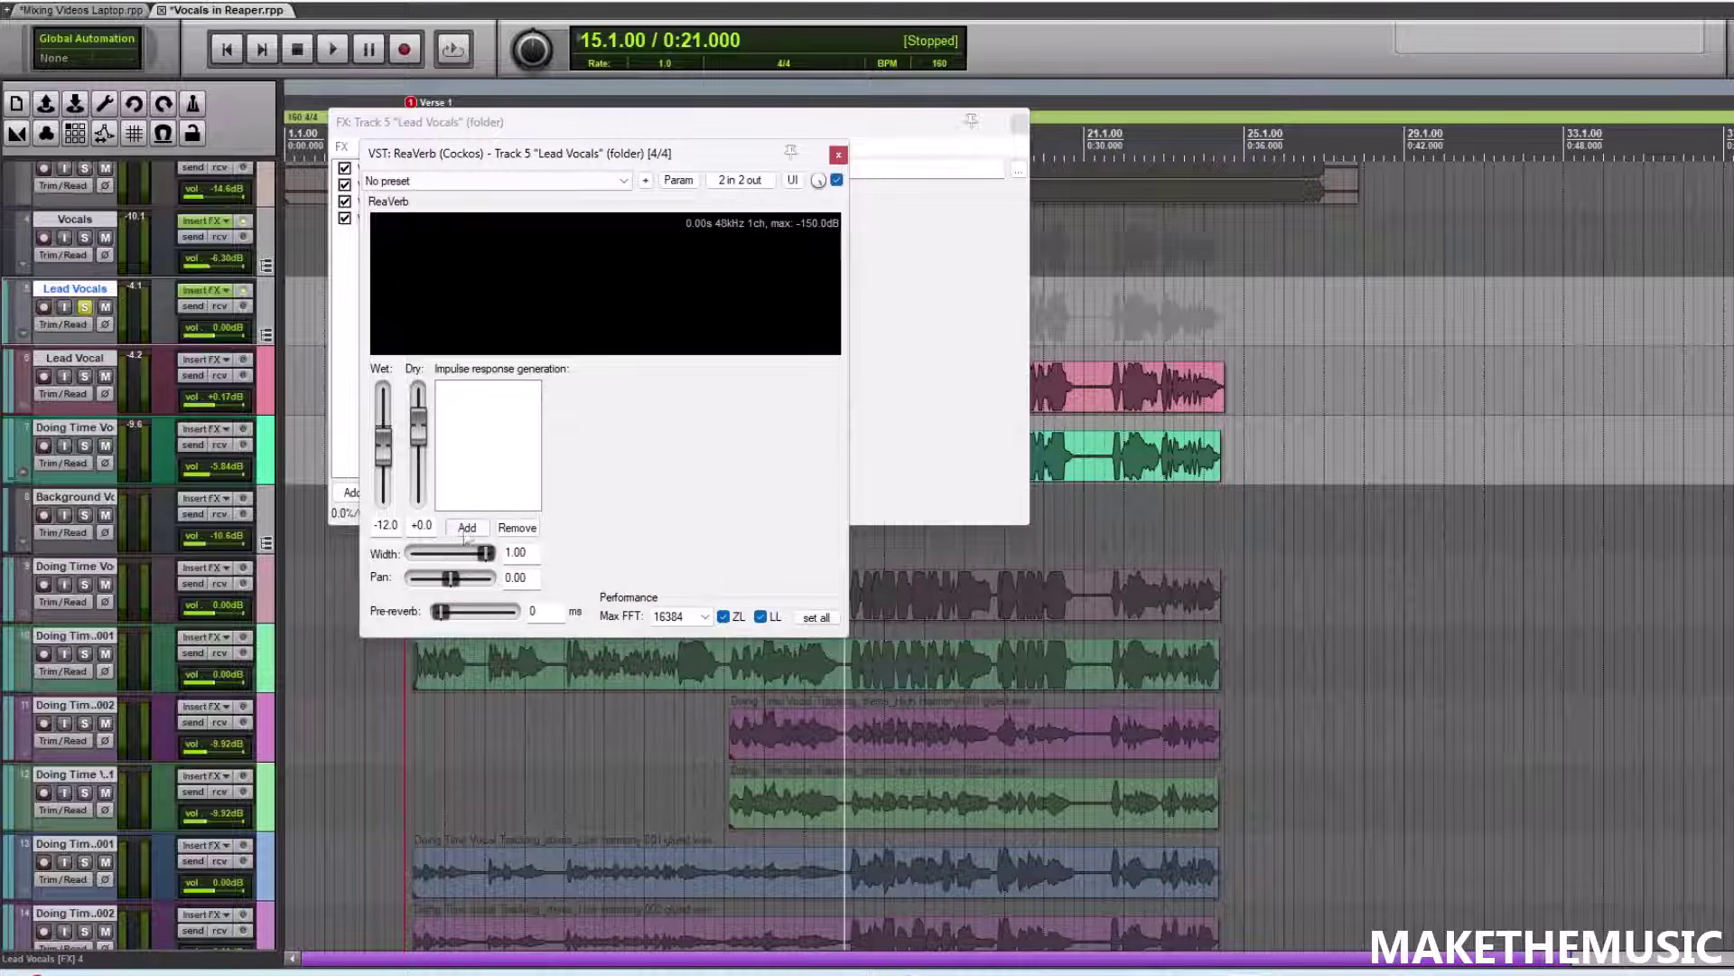
# - Add a Reverb Generator to the lead vocals' ReaVerb and lower its wet level to -21.1 dB
pyautogui.click(466, 528)
pyautogui.click(524, 659)
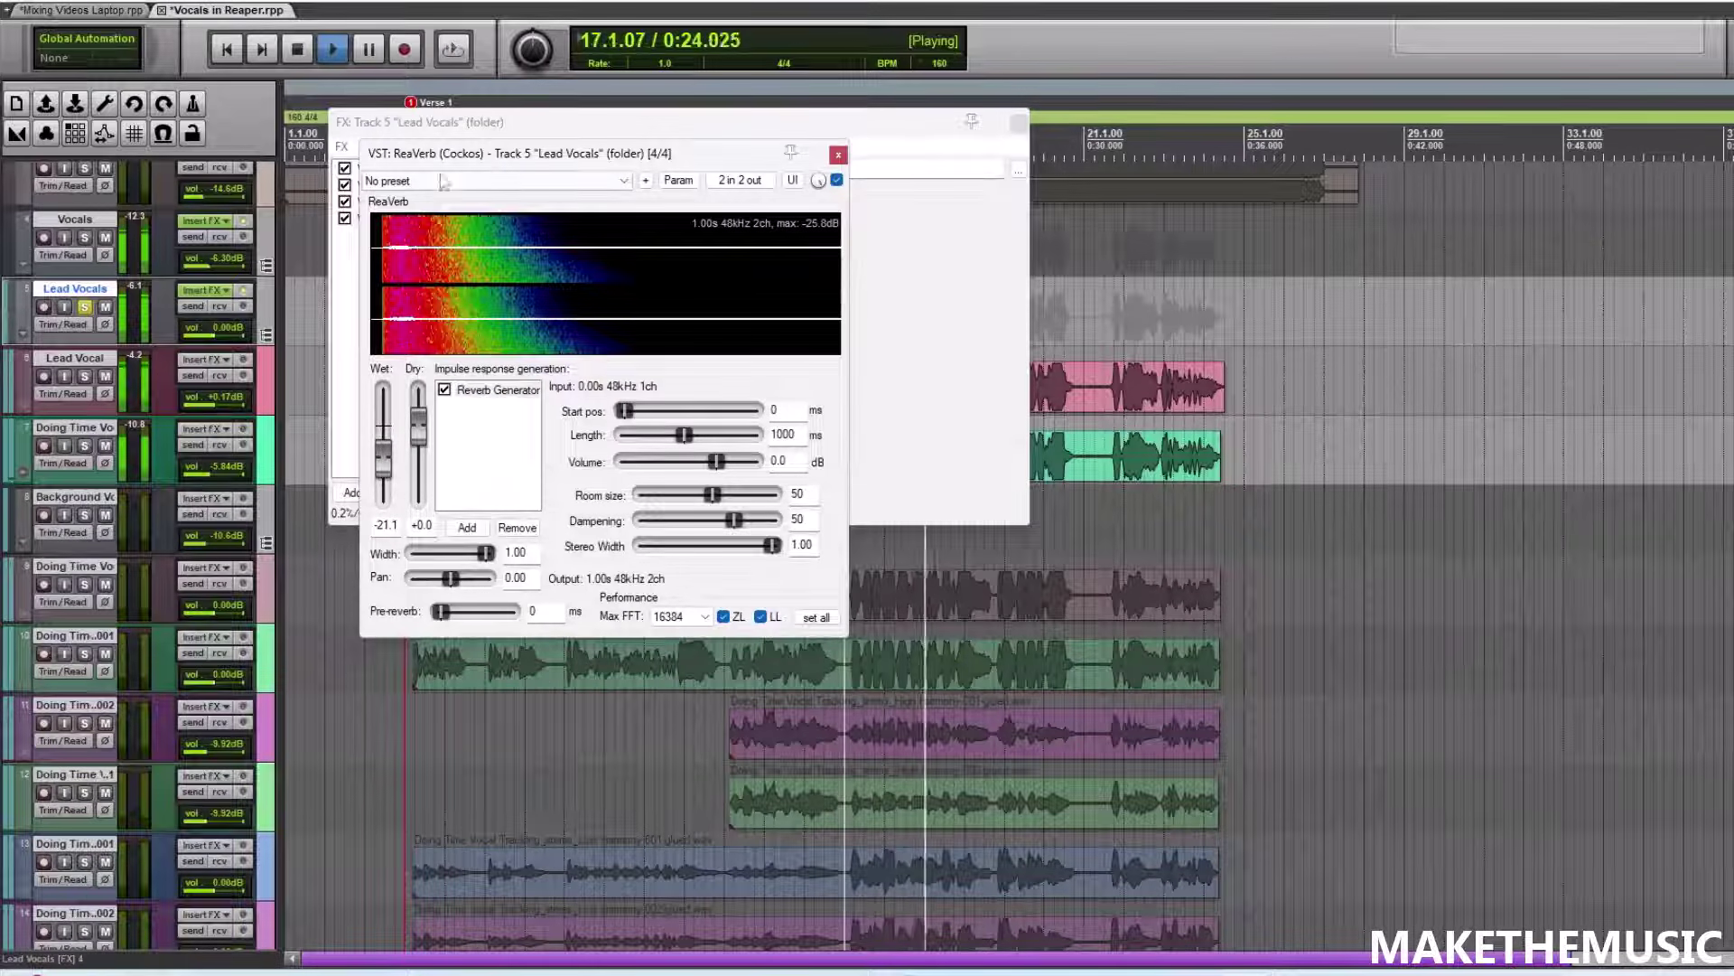
pyautogui.click(838, 155)
# - Load the "stock - vocal slapback" preset in the lead vocals' ReaDelay and lower its wet level to -19.5 dB during playback
pyautogui.press('Up')
pyautogui.press('space')
pyautogui.click(598, 195)
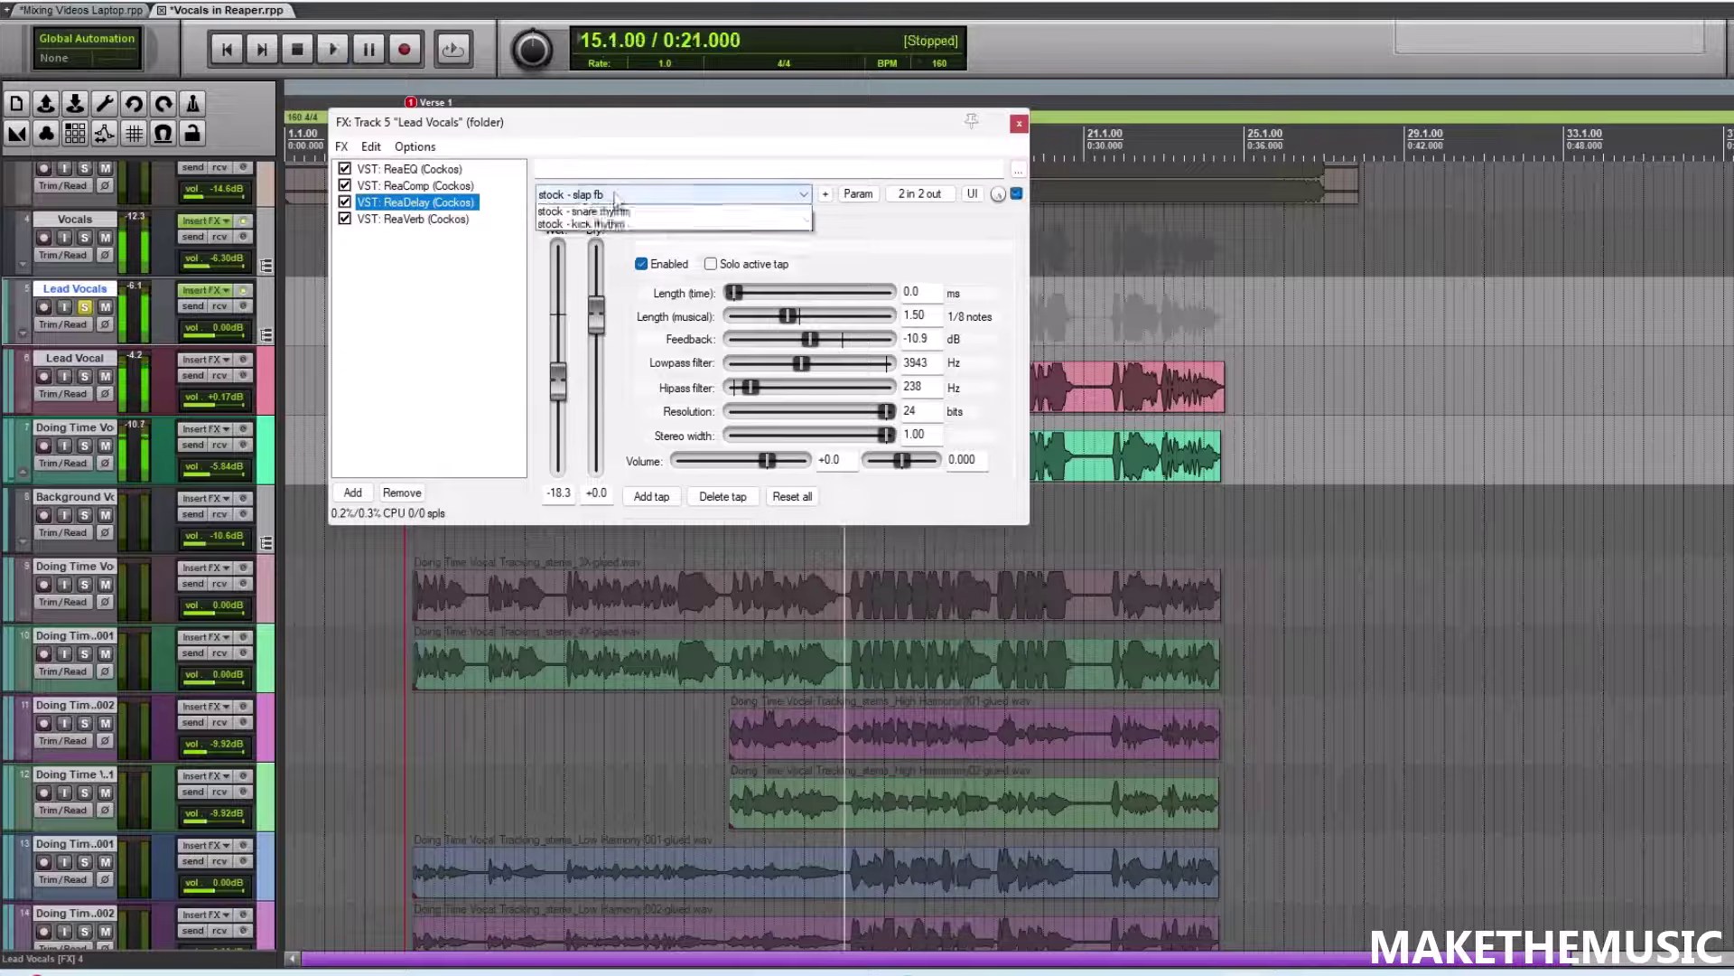
pyautogui.click(613, 238)
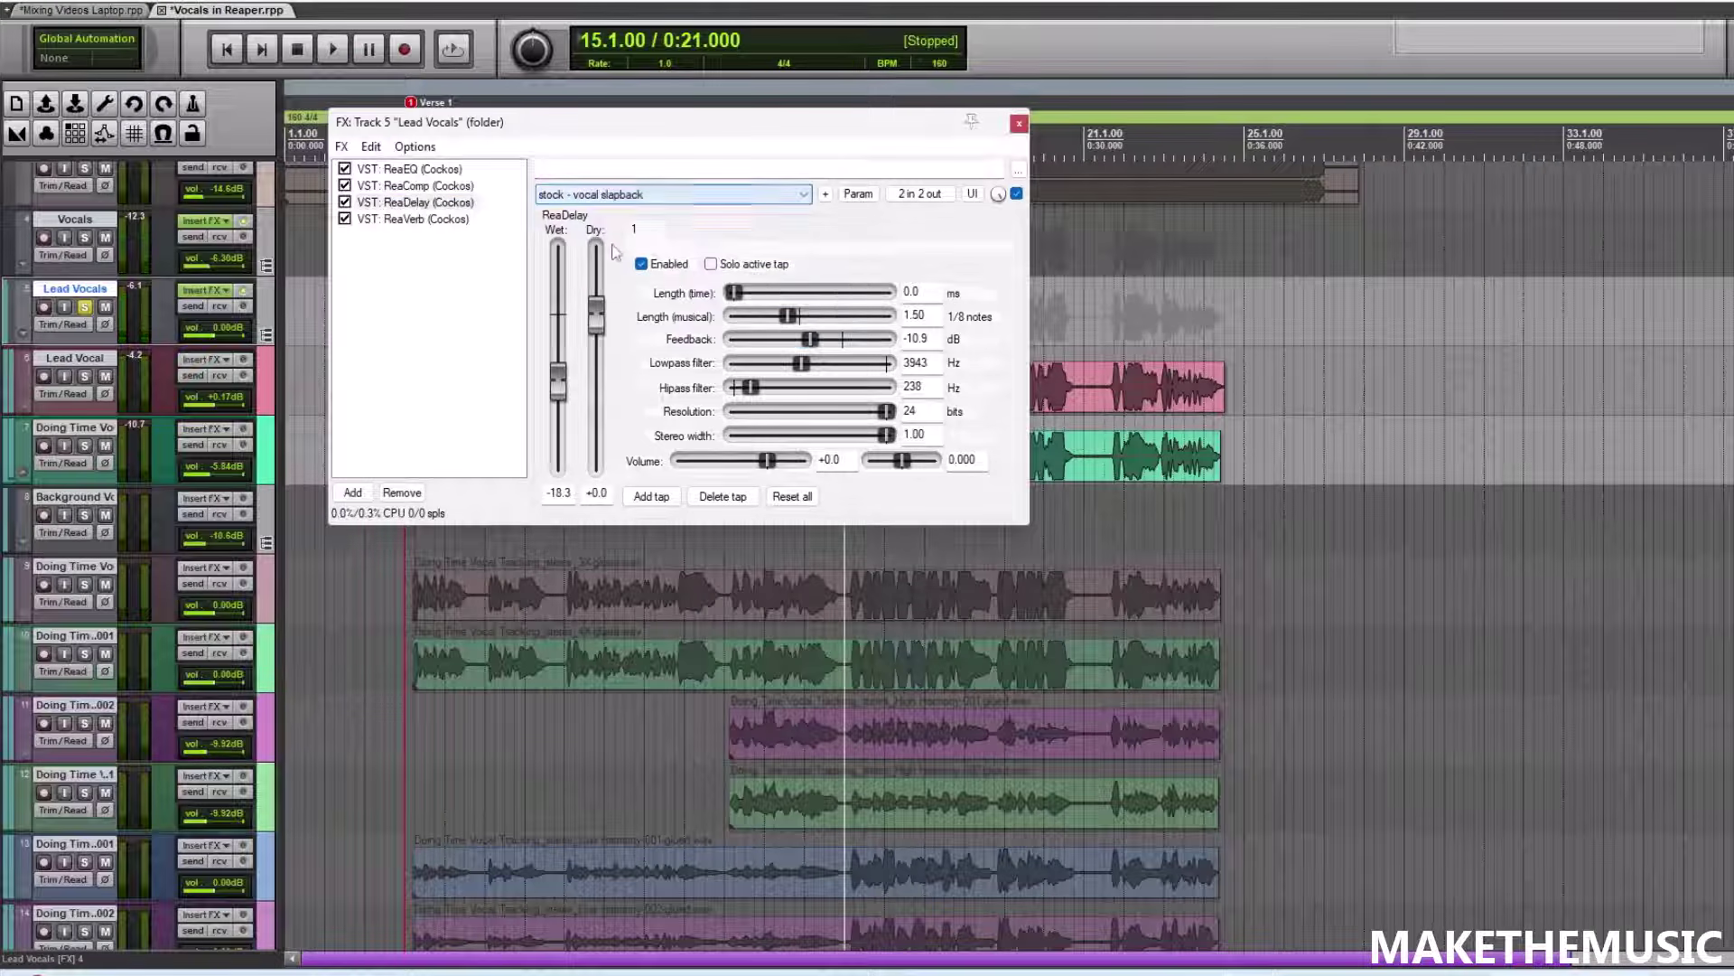
pyautogui.press('space')
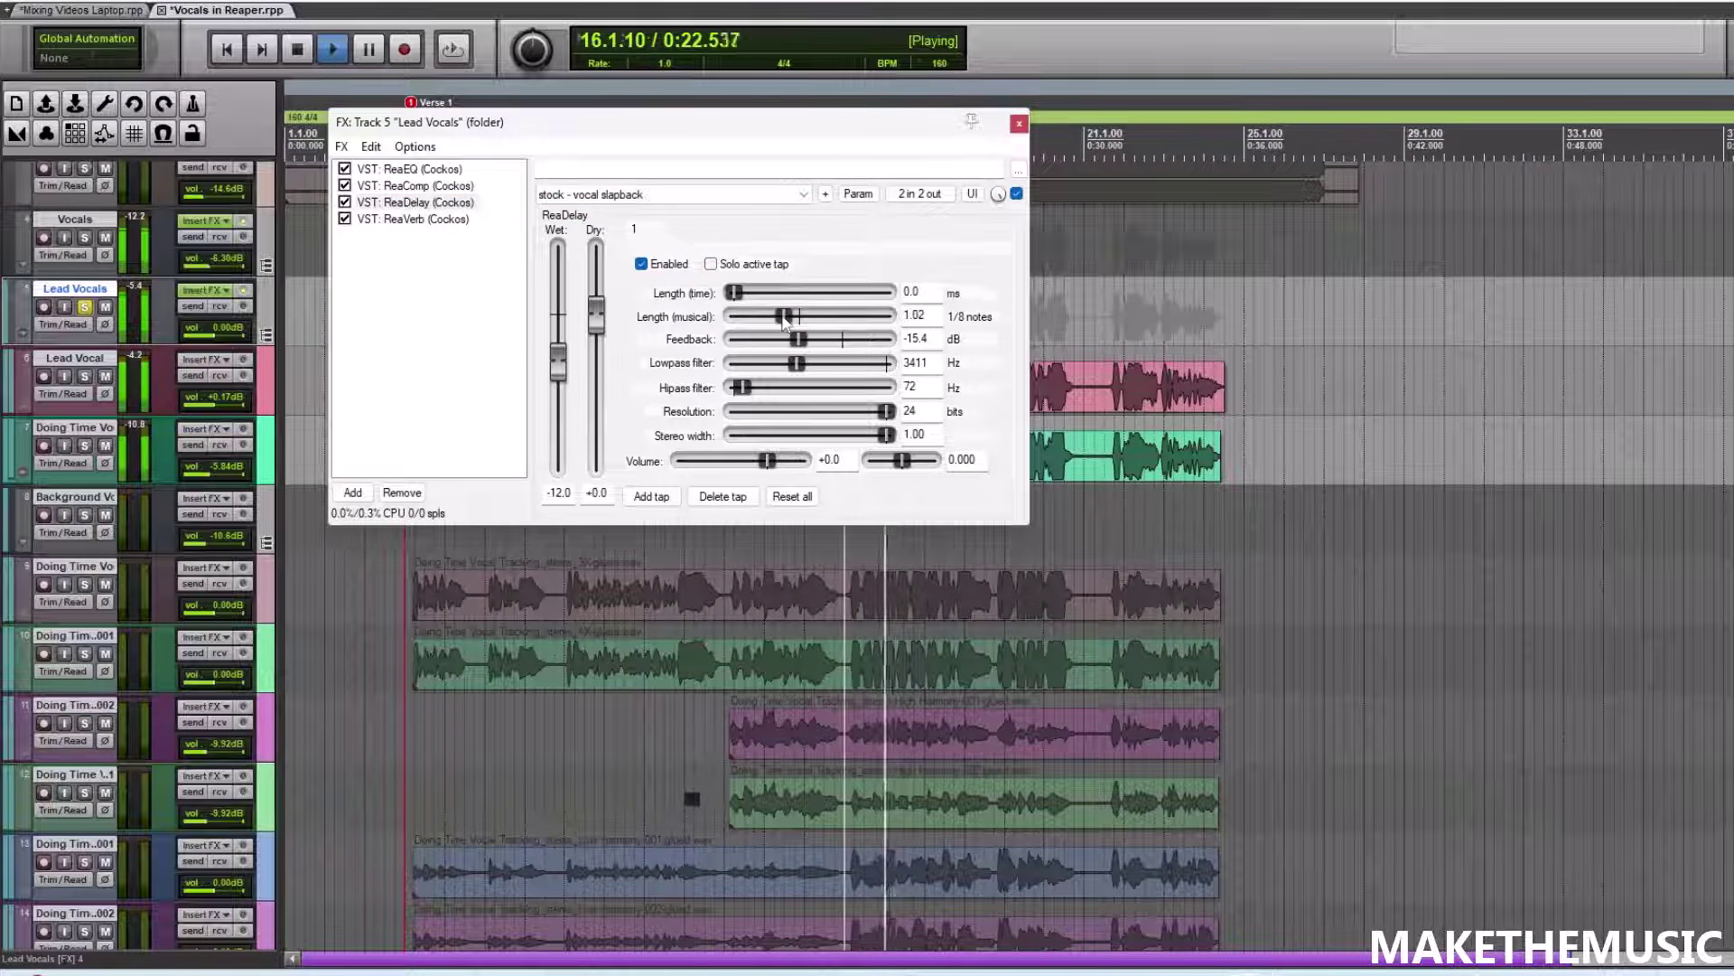
pyautogui.moveTo(558, 363); pyautogui.dragTo(559, 398)
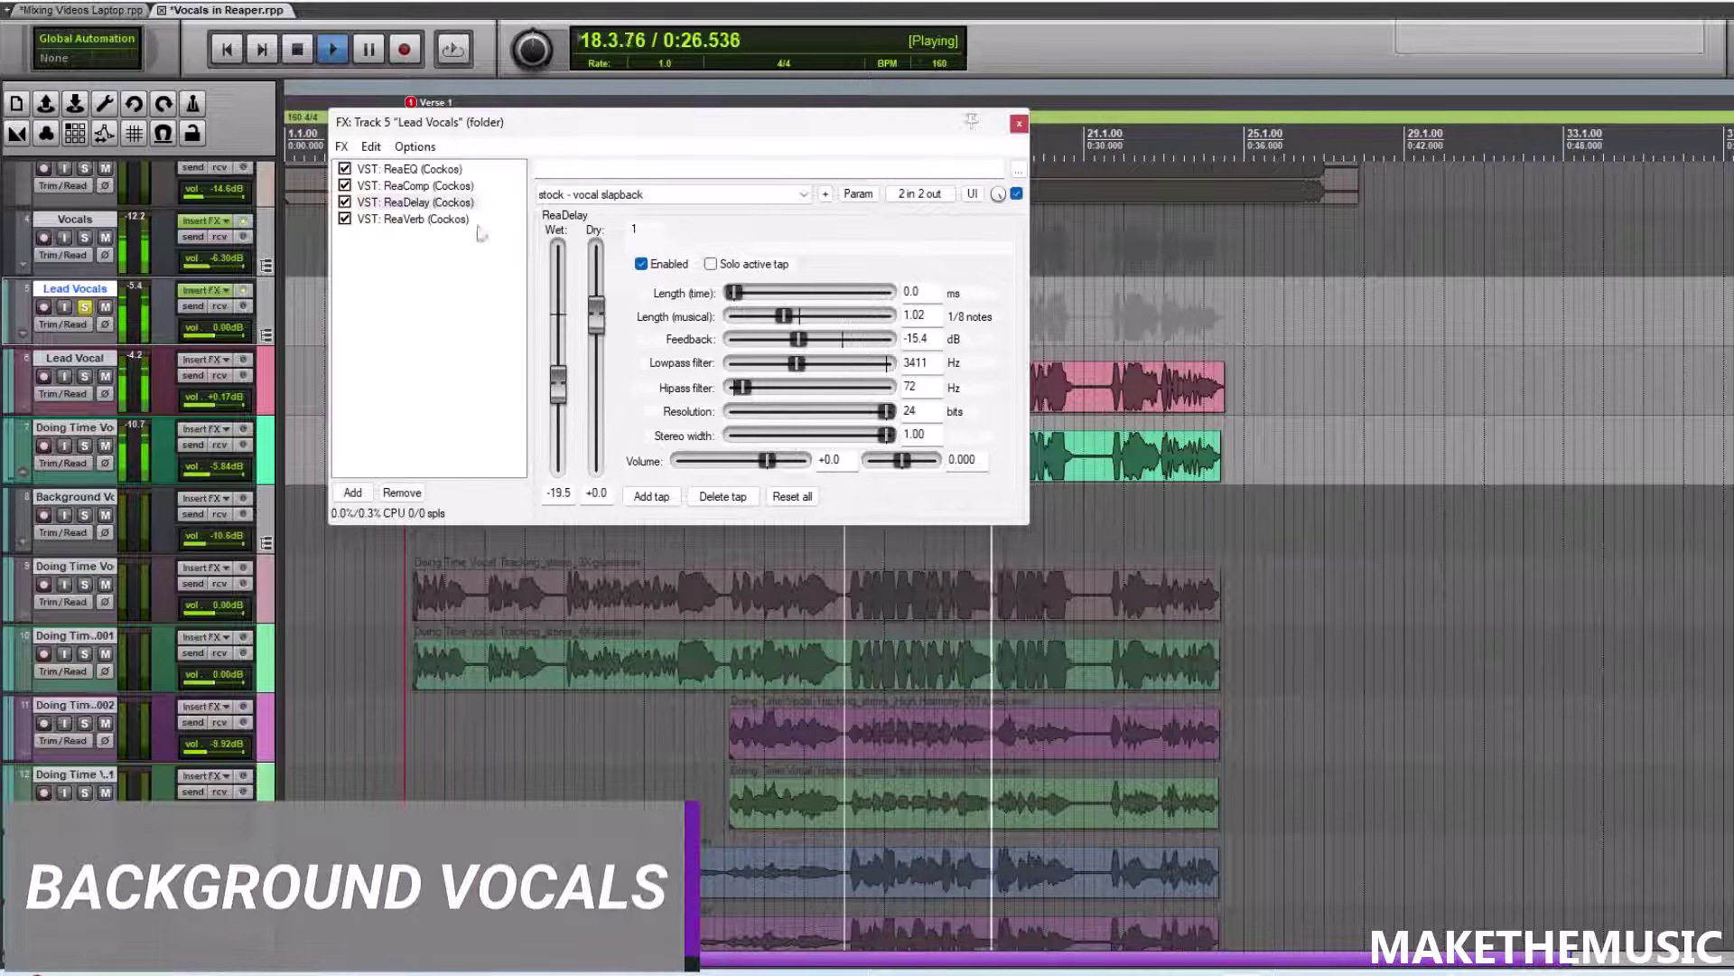
# - Set the lead vocals' ReaVerb wet level to -16.4 dB and room size to 60, replaying from 15.1.00
pyautogui.click(425, 218)
pyautogui.moveTo(558, 433); pyautogui.dragTo(561, 468)
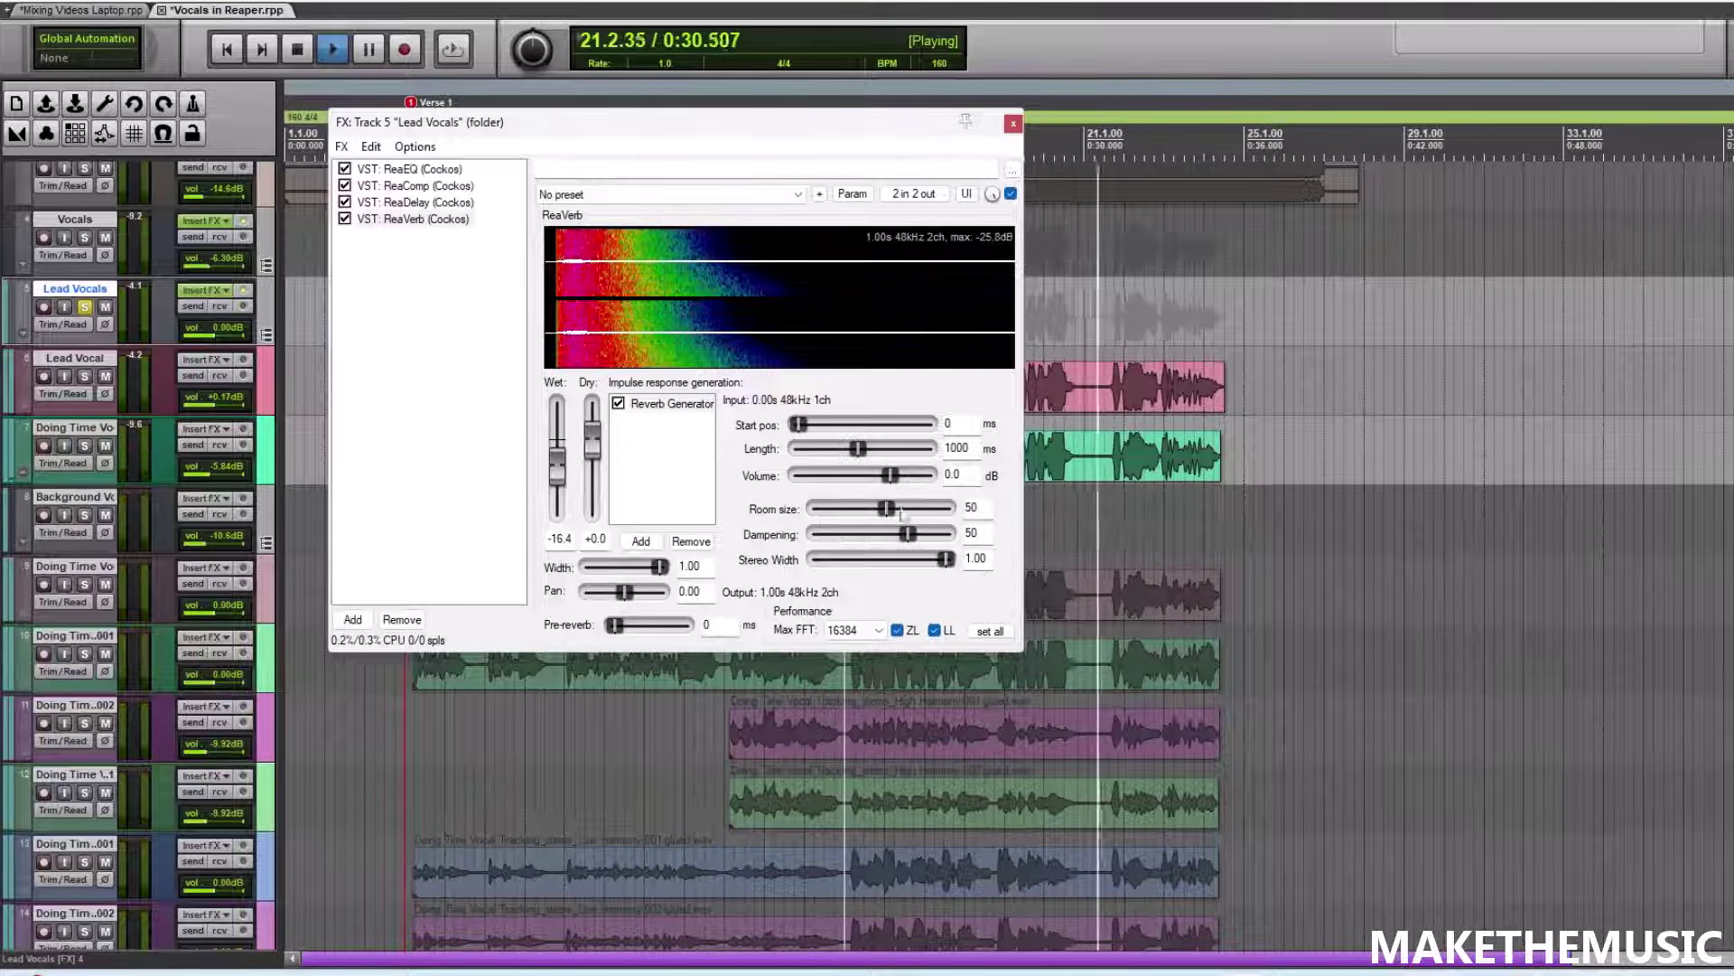
pyautogui.moveTo(900, 512); pyautogui.dragTo(910, 516)
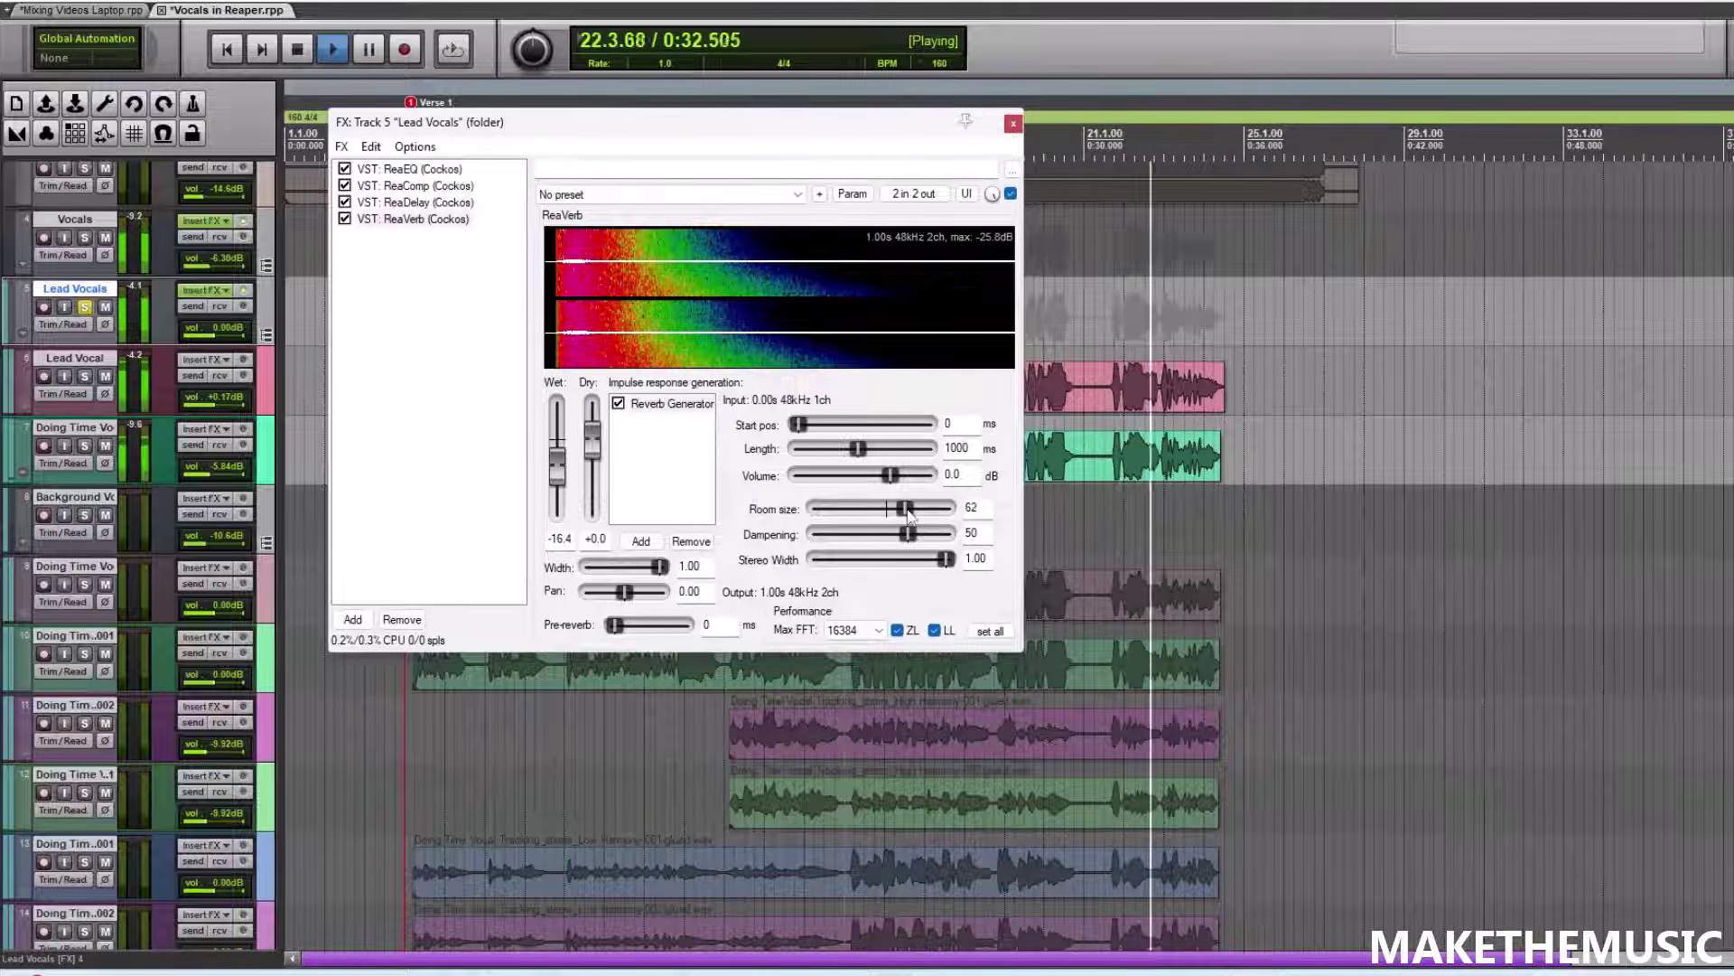
pyautogui.press('space')
pyautogui.press('space')
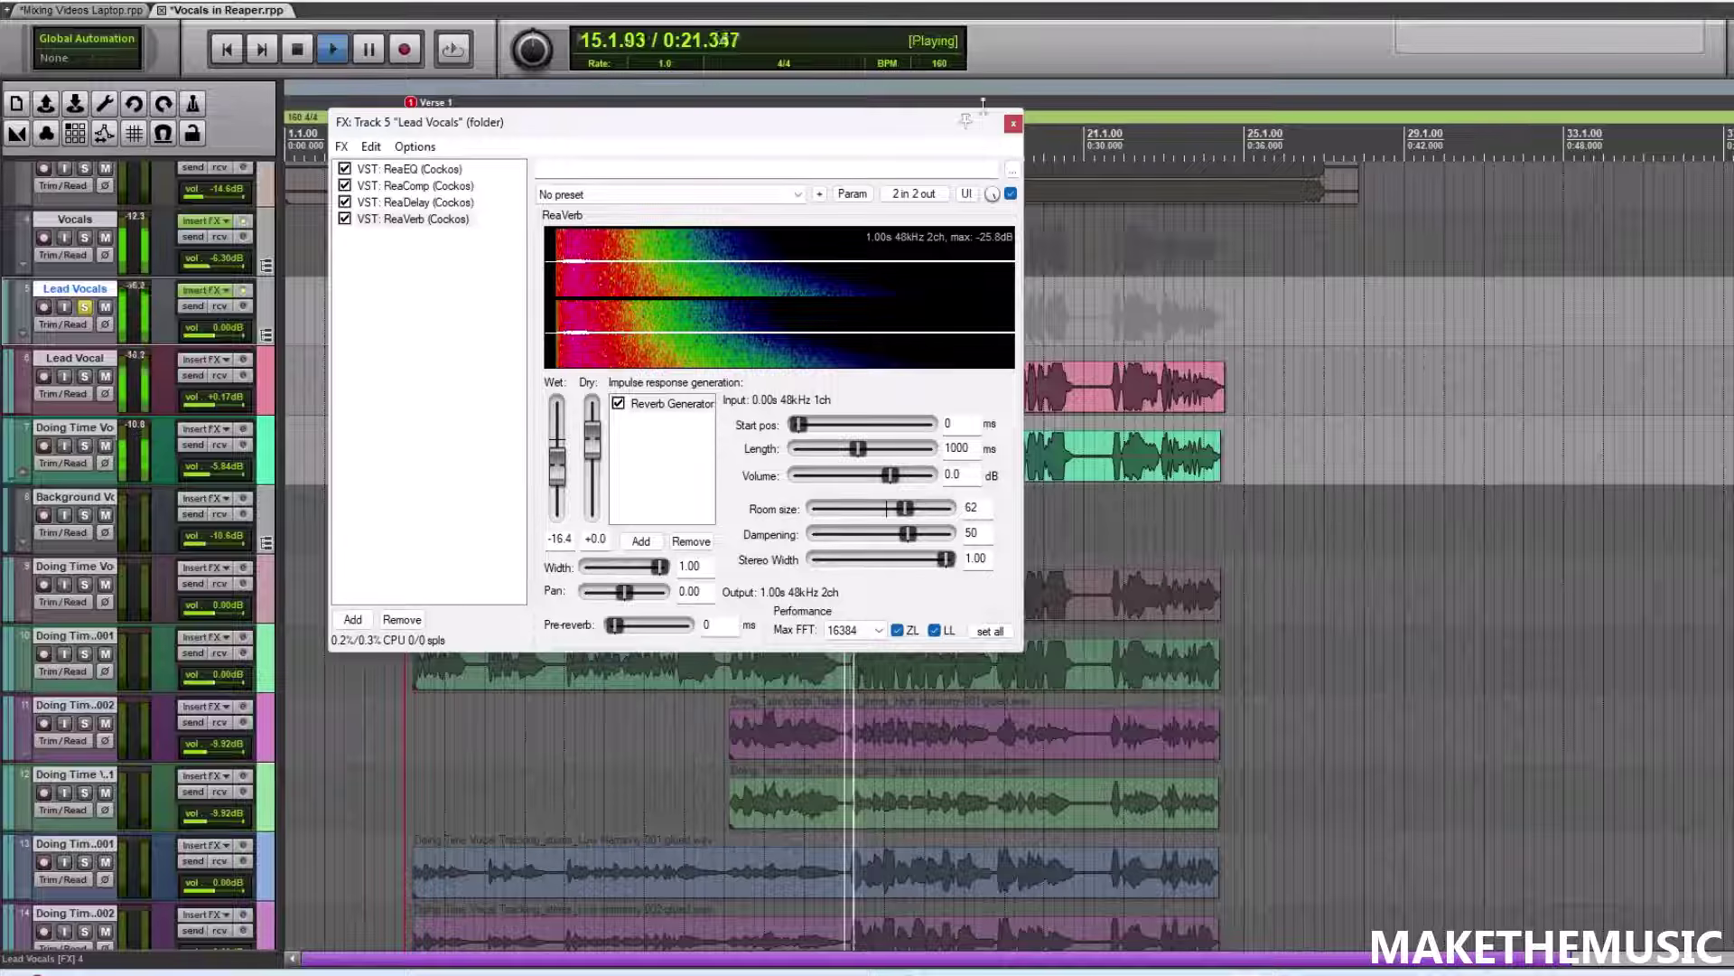
pyautogui.scroll(-2, 928, 504)
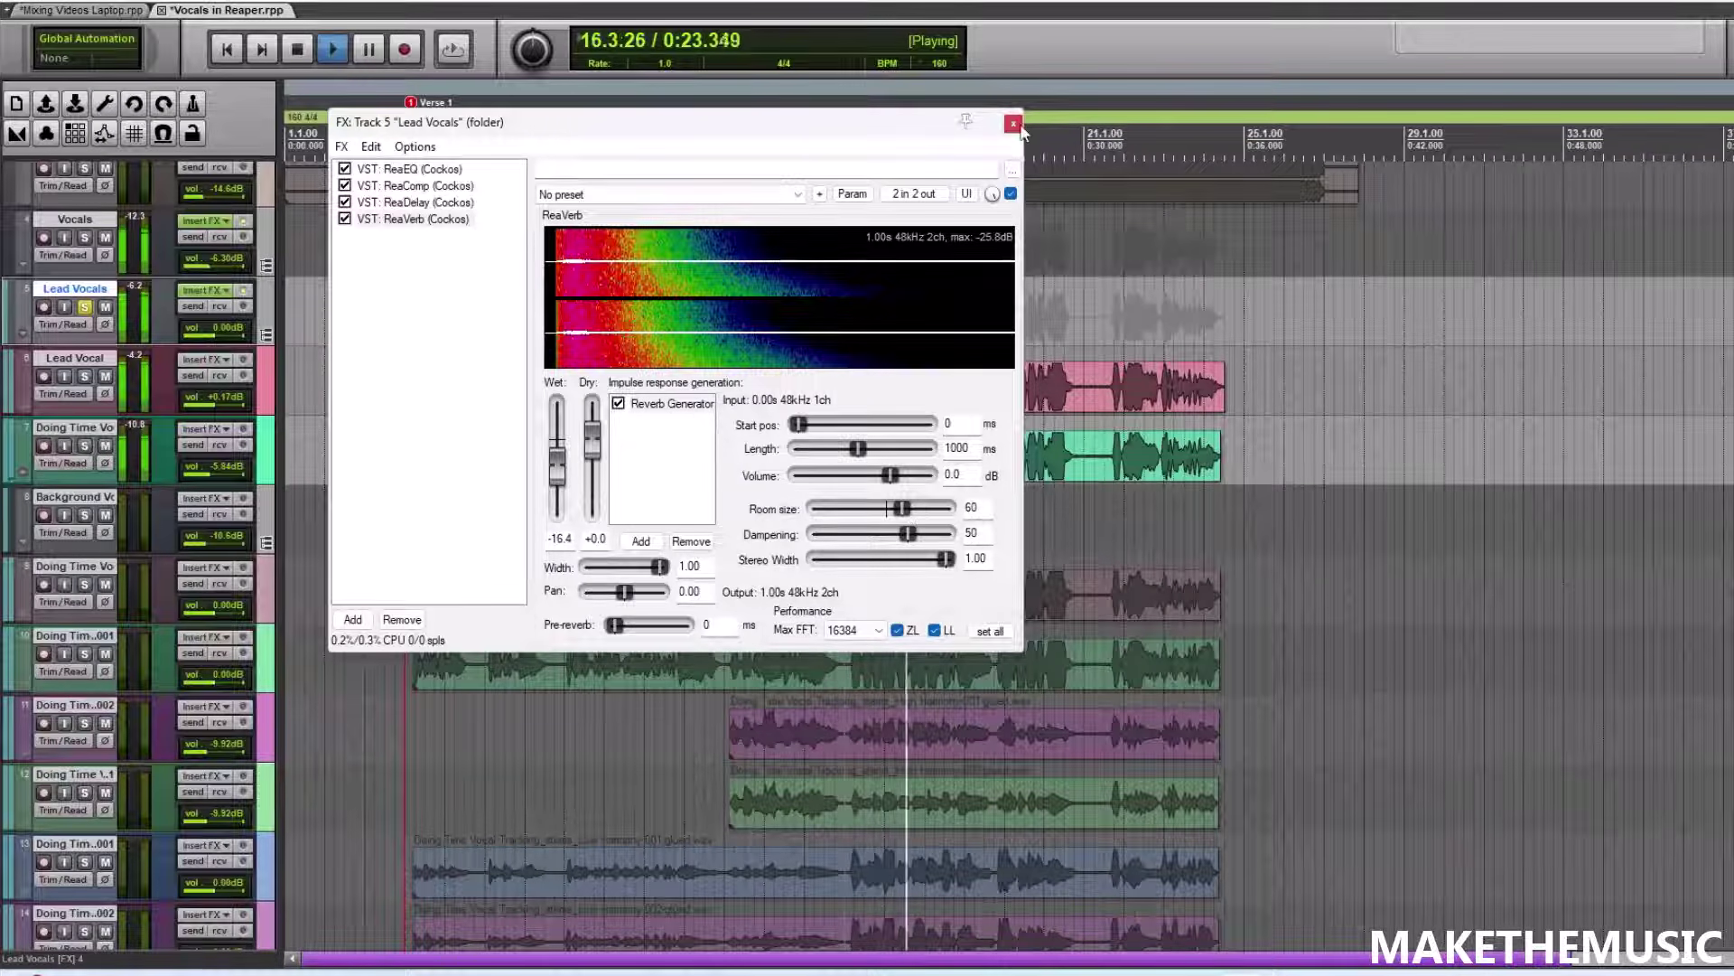
pyautogui.press('Escape')
pyautogui.press('space')
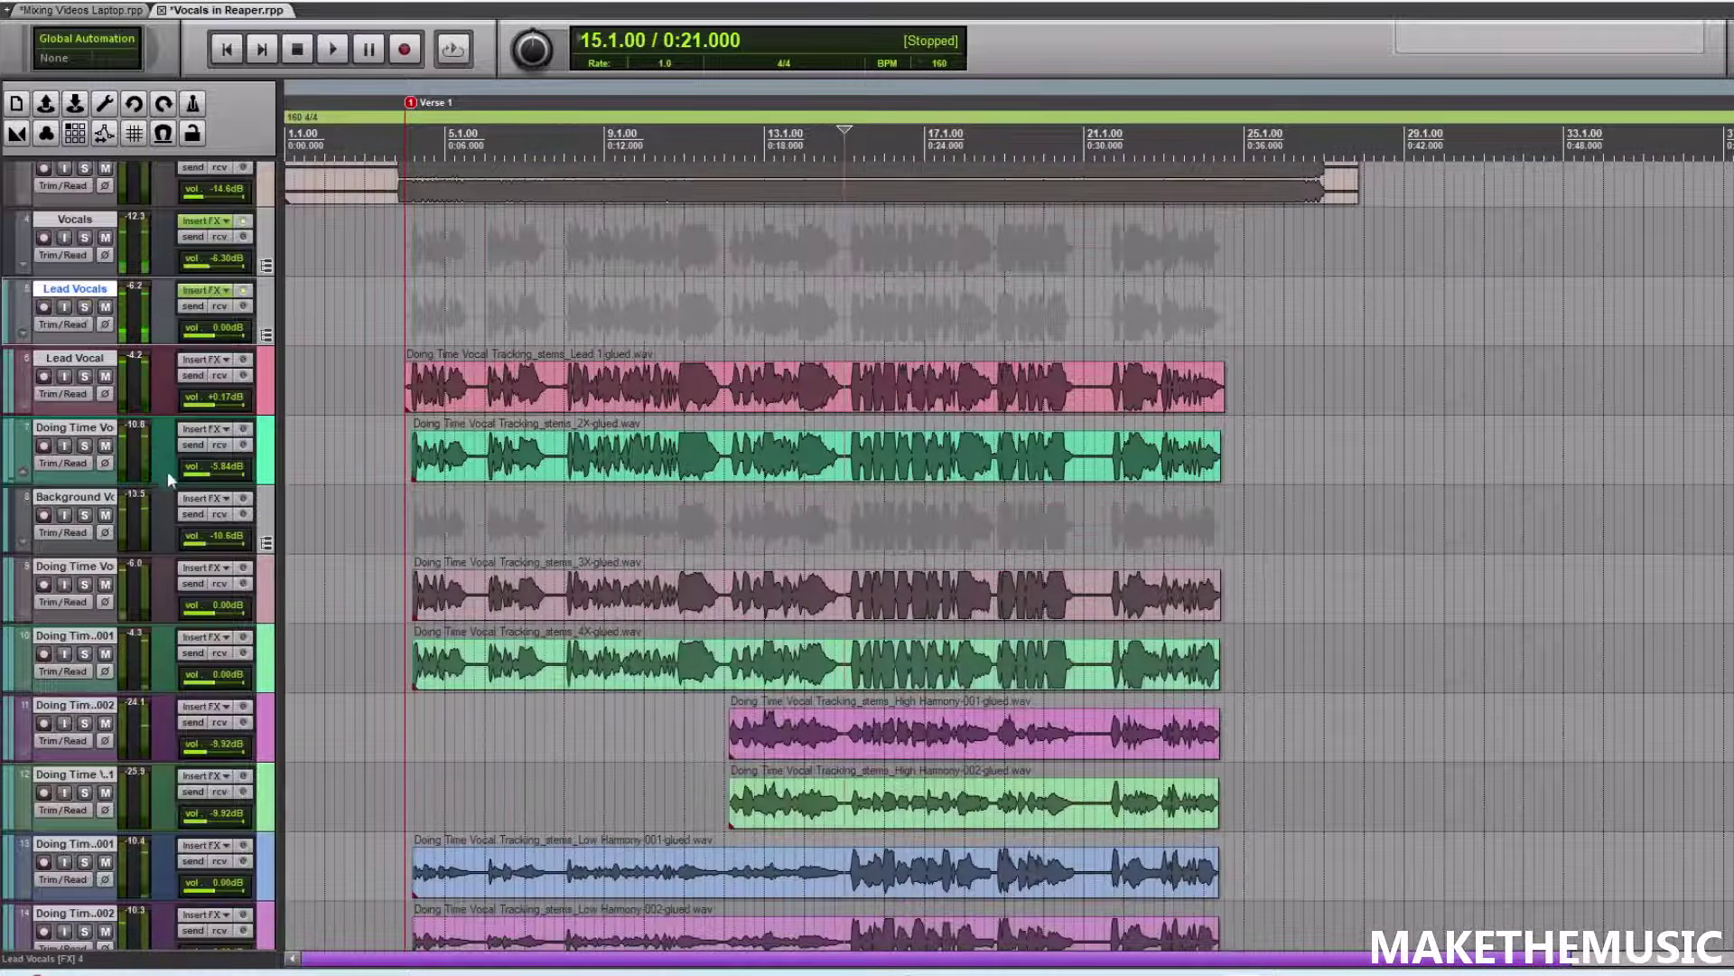
# - Copy ReaEQ, ReaComp and ReaVerb from Lead Vocals to Background Vocals in the mixer and reduce the copied reverb to about 49% wet
pyautogui.click(90, 5)
pyautogui.click(81, 62)
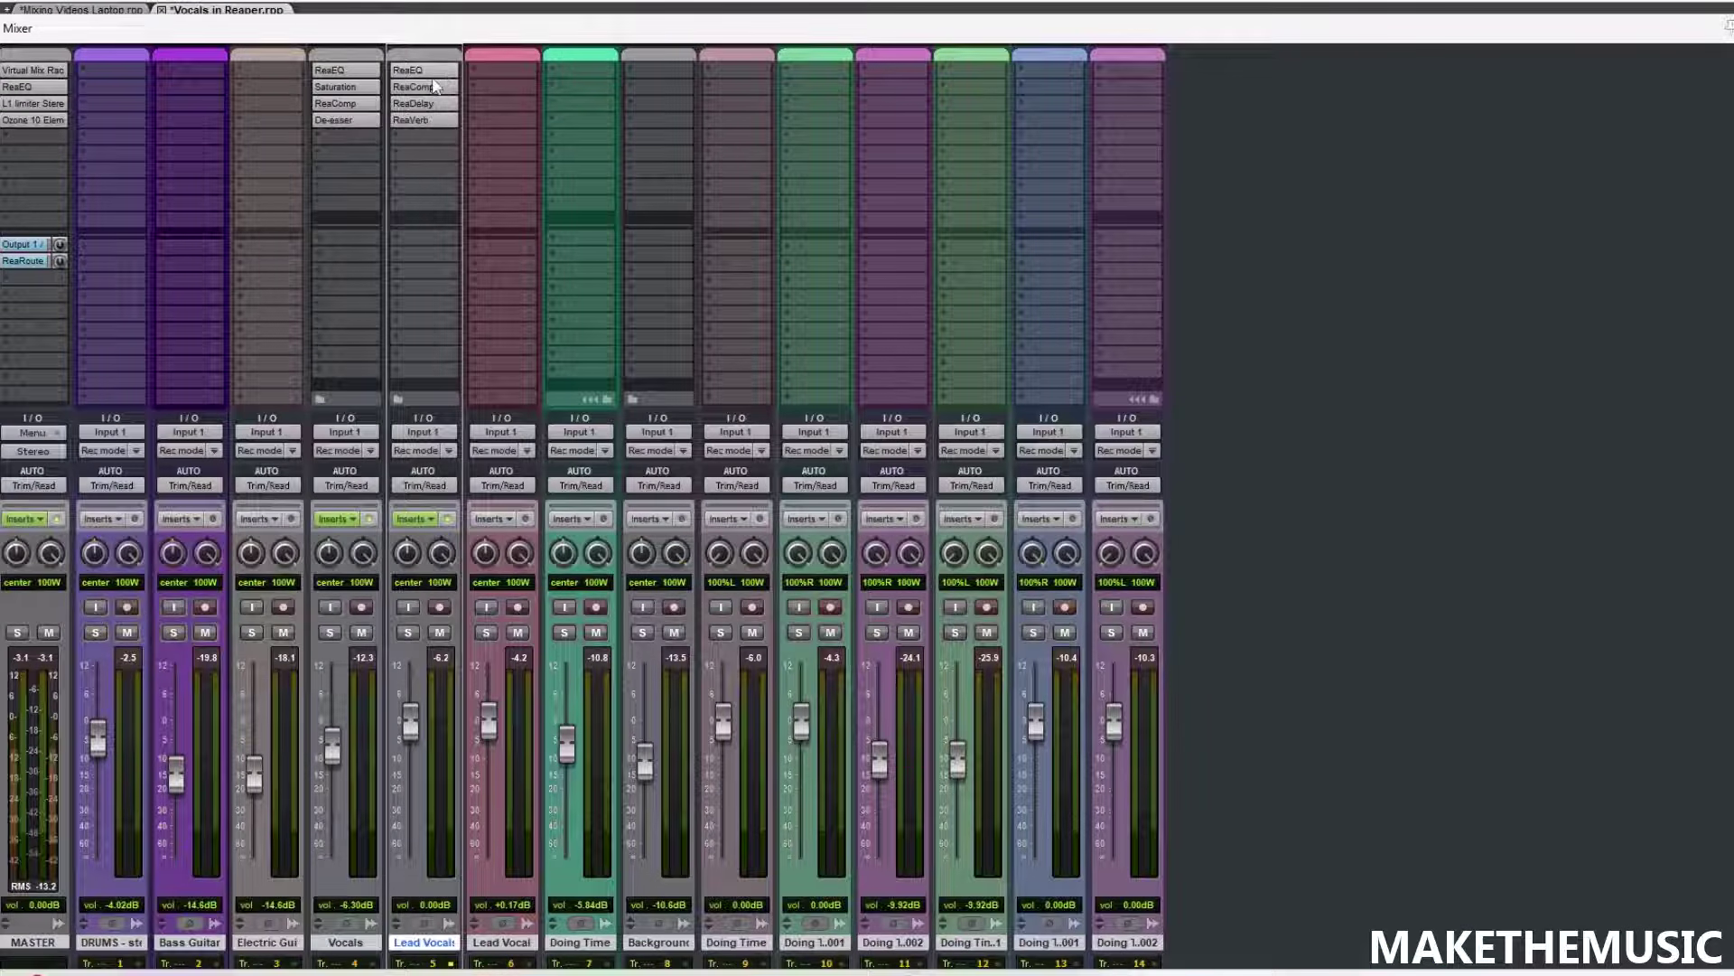
pyautogui.moveTo(432, 88); pyautogui.dragTo(663, 101)
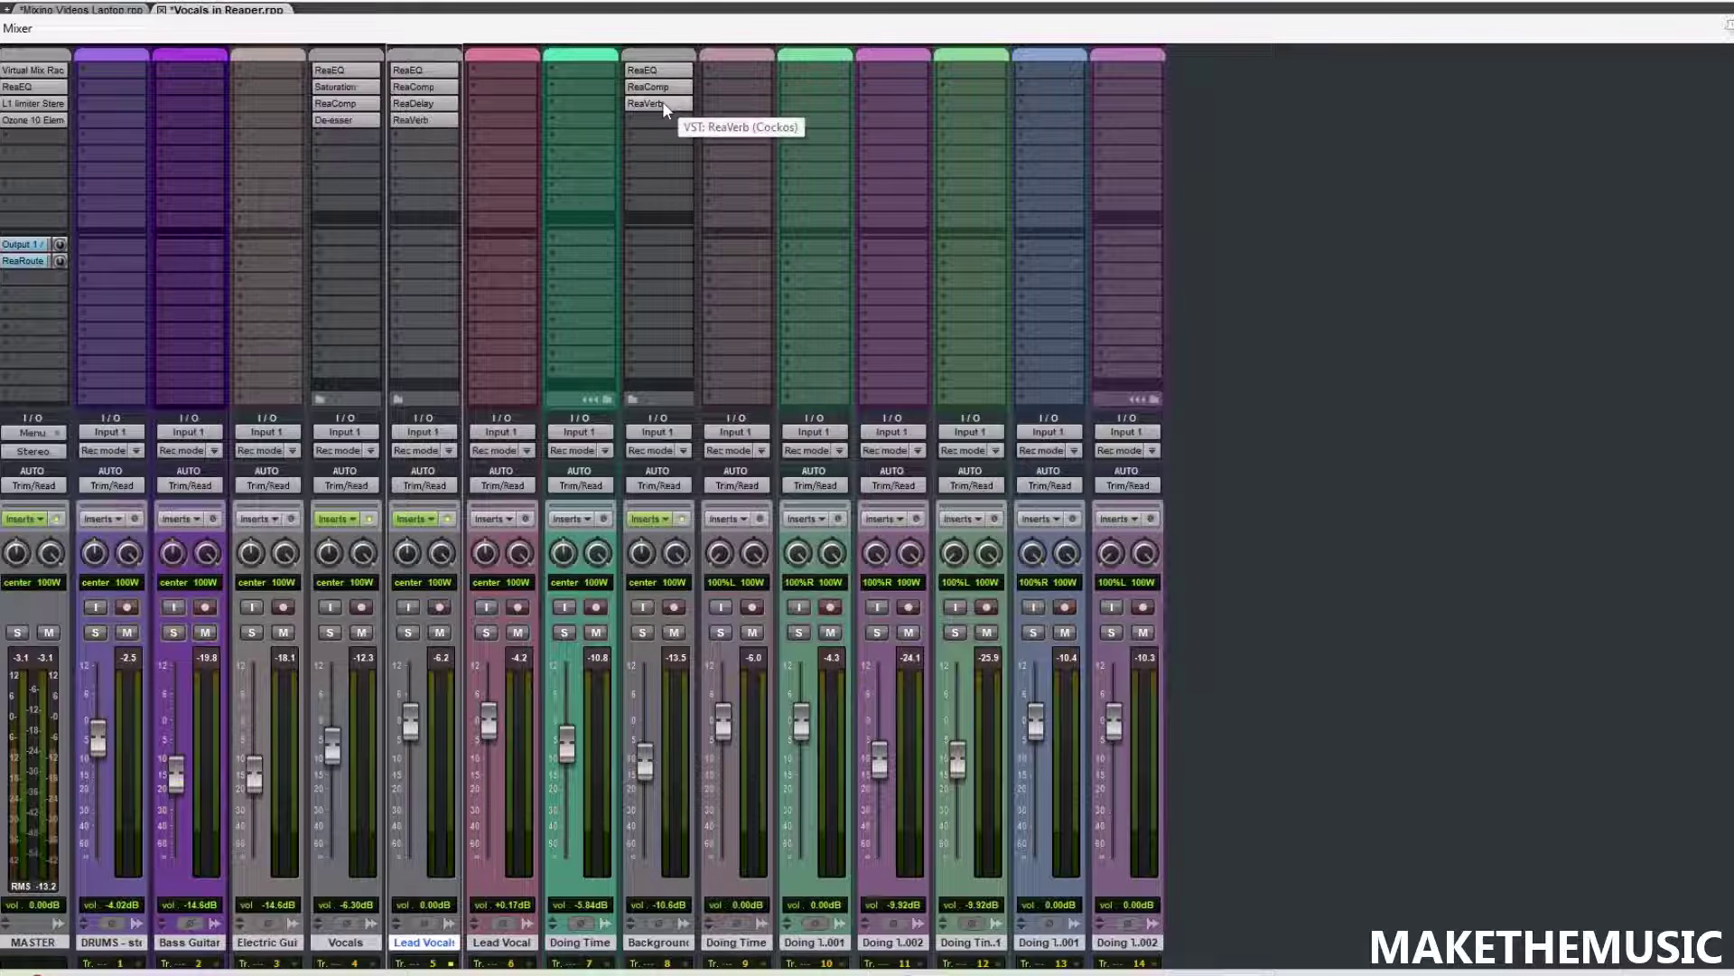
pyautogui.doubleClick(663, 101)
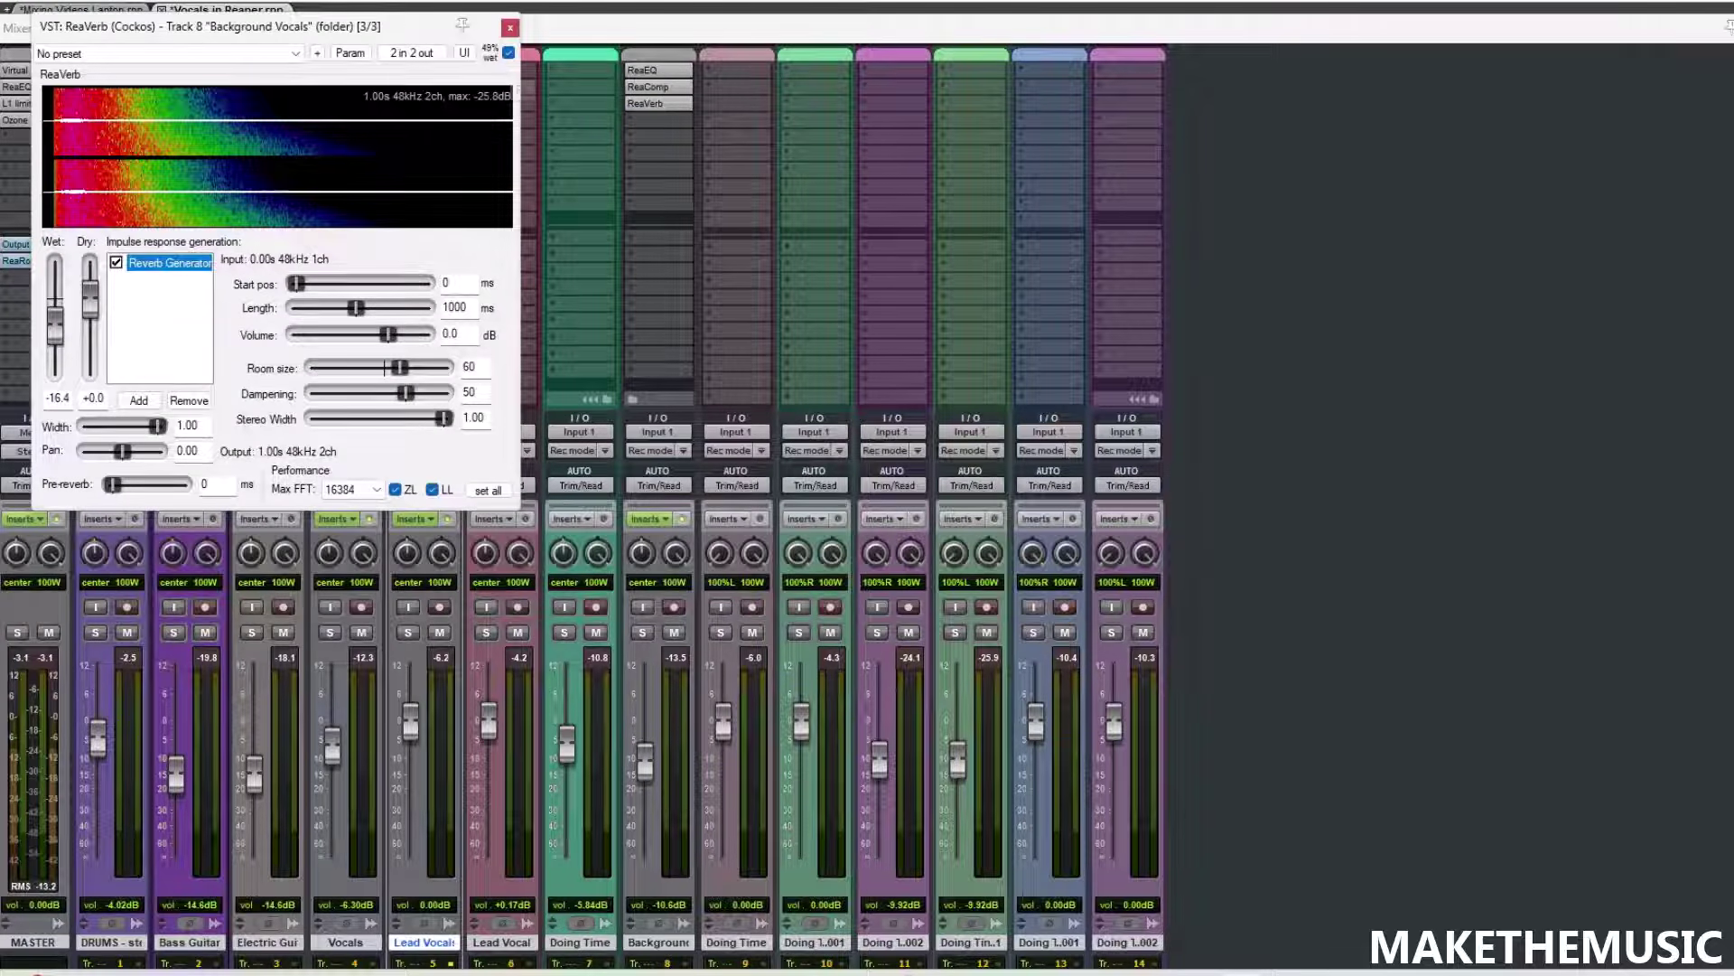
pyautogui.click(511, 29)
# - Raise the background vocals' EQ high-pass frequency, deepen the band 2 cut and set the high shelf to +2.3 dB at 6399 Hz
pyautogui.doubleClick(657, 69)
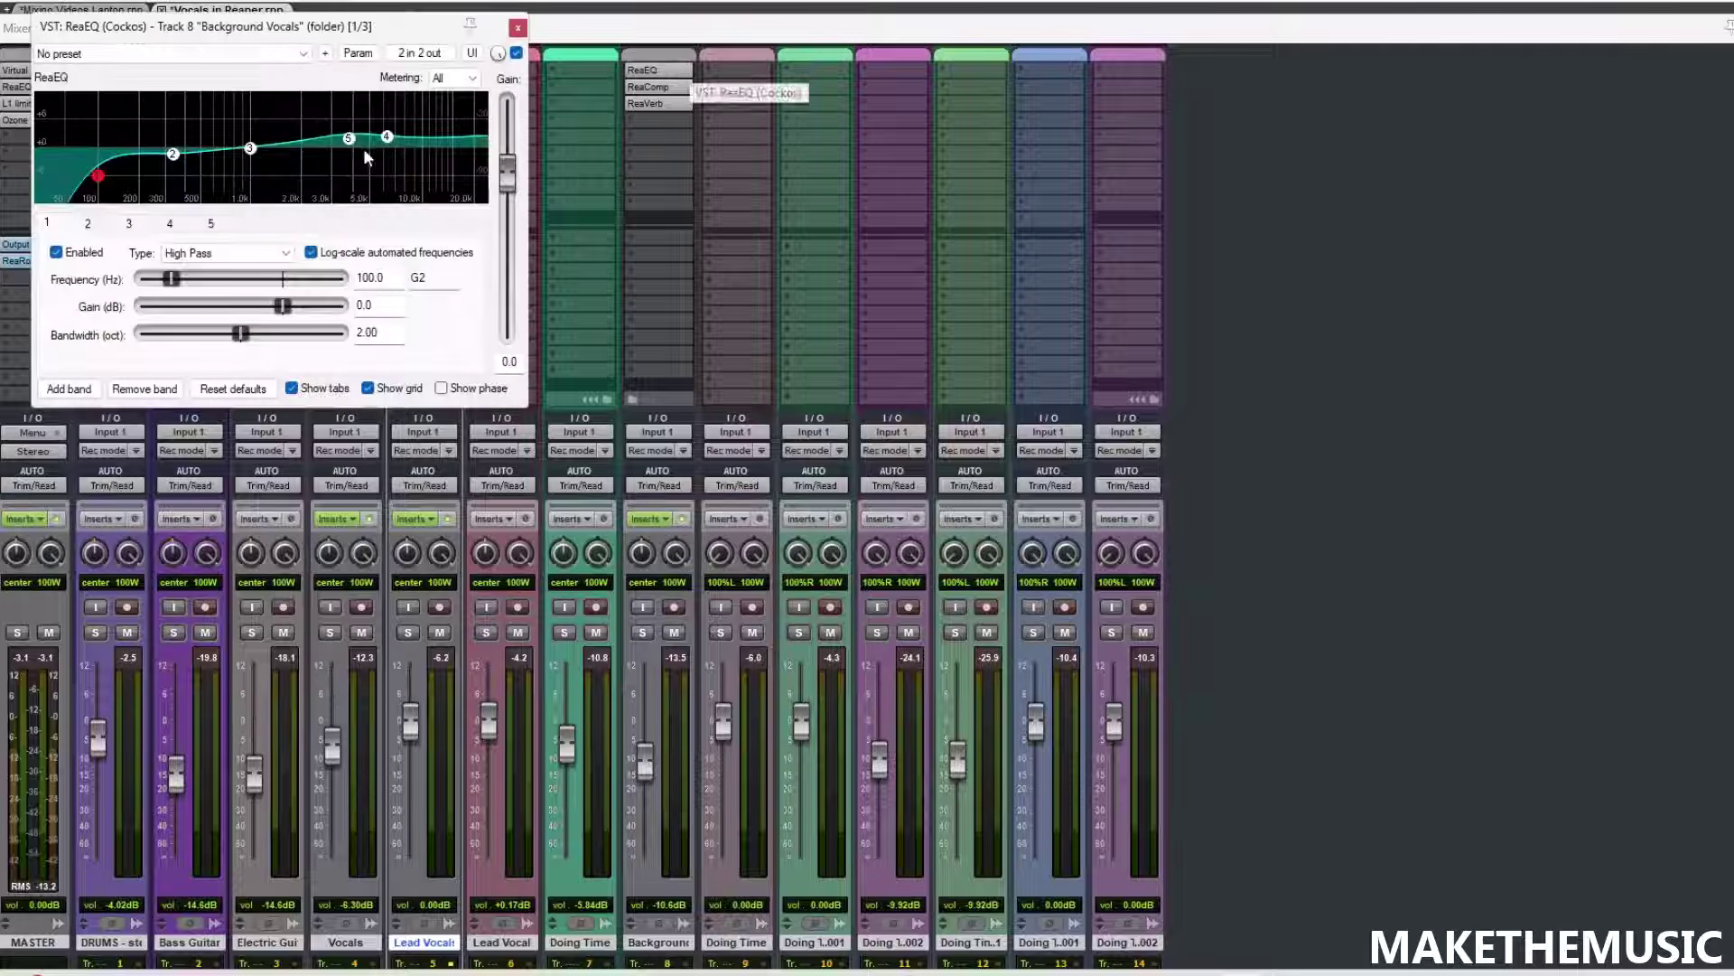
pyautogui.moveTo(91, 180); pyautogui.dragTo(179, 169)
pyautogui.moveTo(388, 135); pyautogui.dragTo(395, 140)
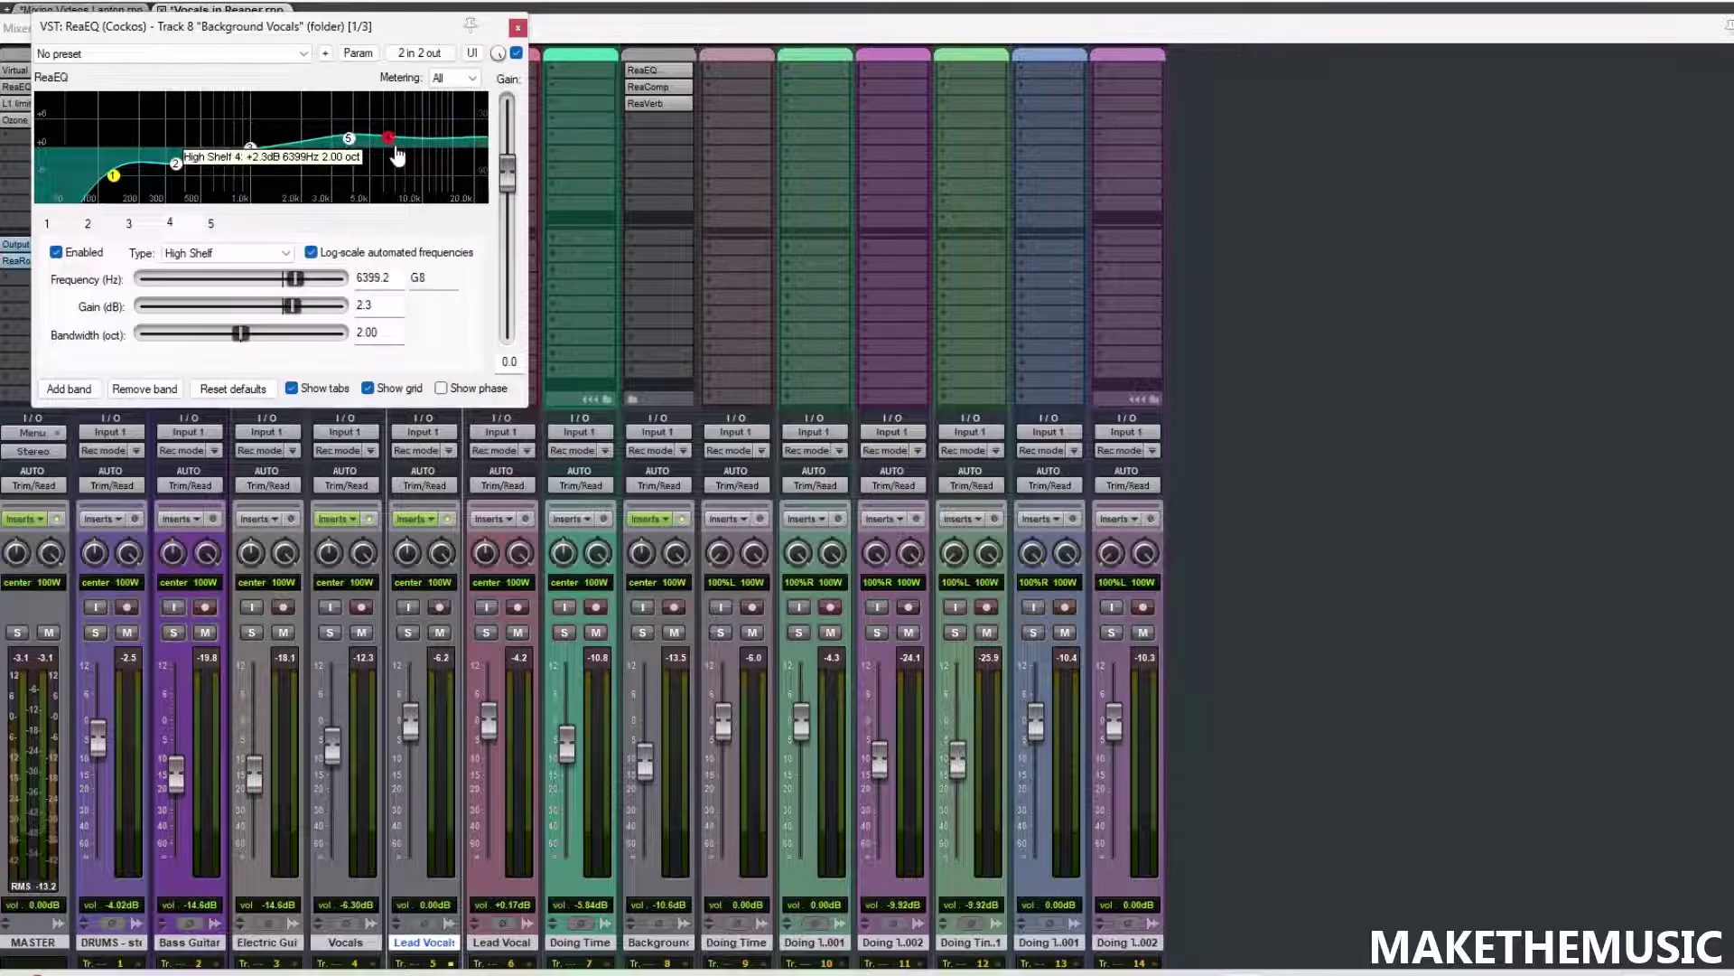
pyautogui.click(518, 28)
# - Lower the background vocals' ReaComp threshold to -25.5 dB
pyautogui.click(649, 87)
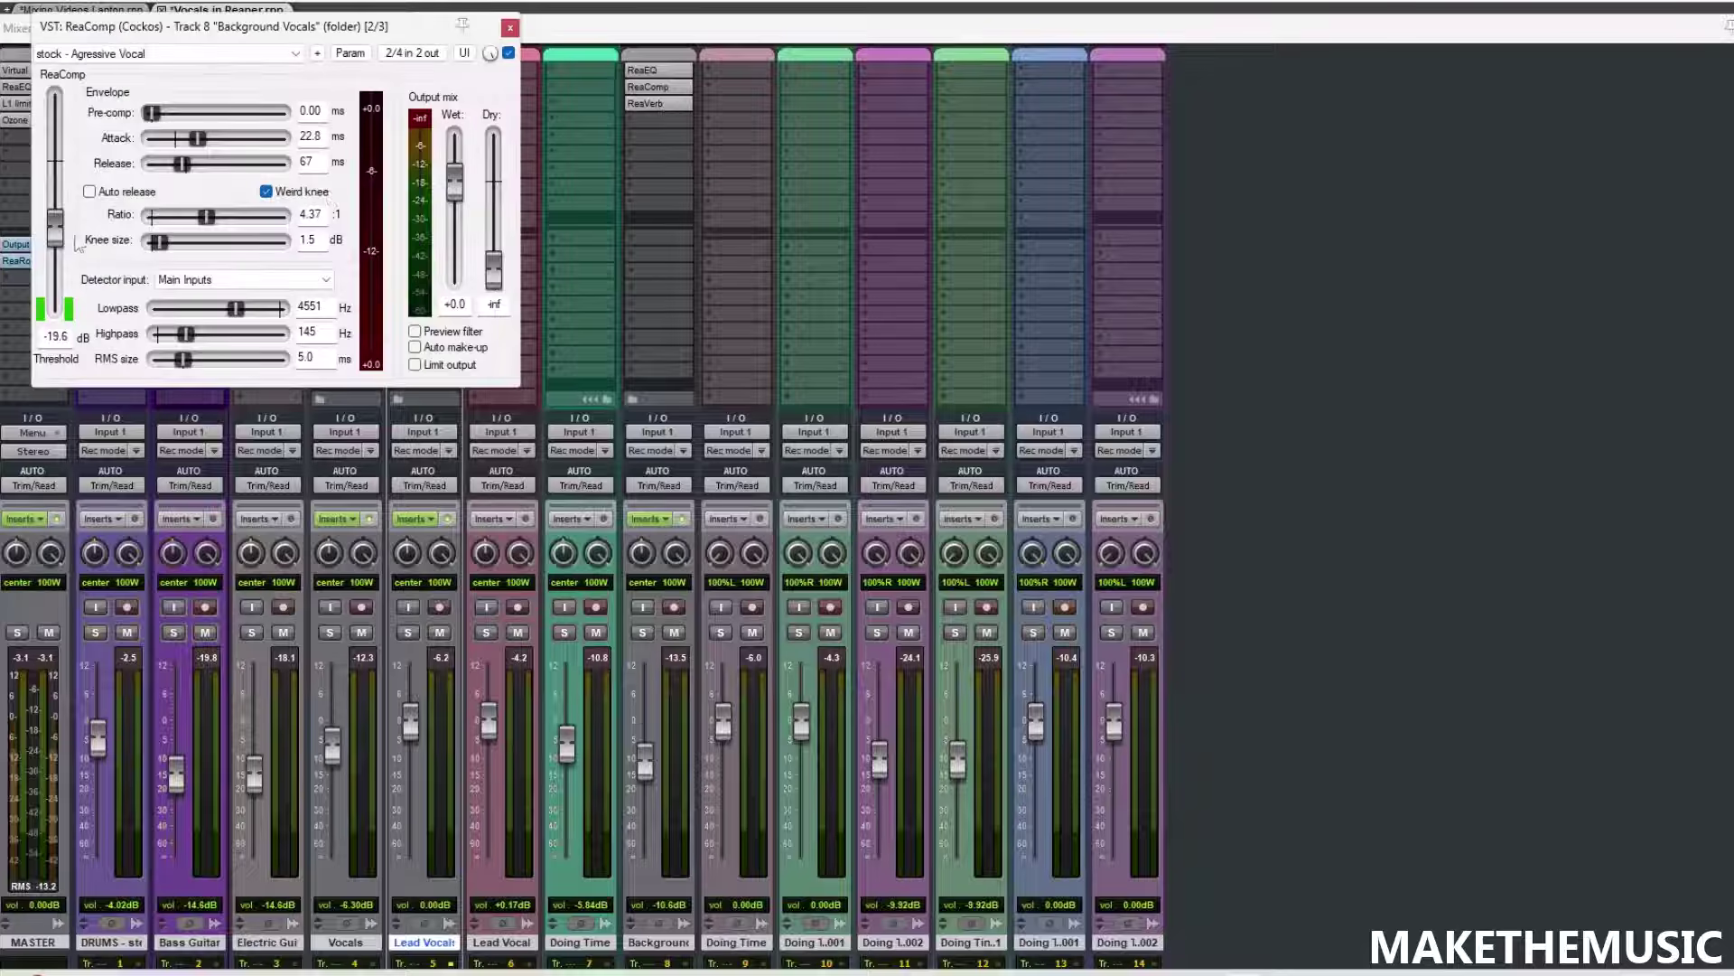
pyautogui.moveTo(56, 228); pyautogui.dragTo(61, 255)
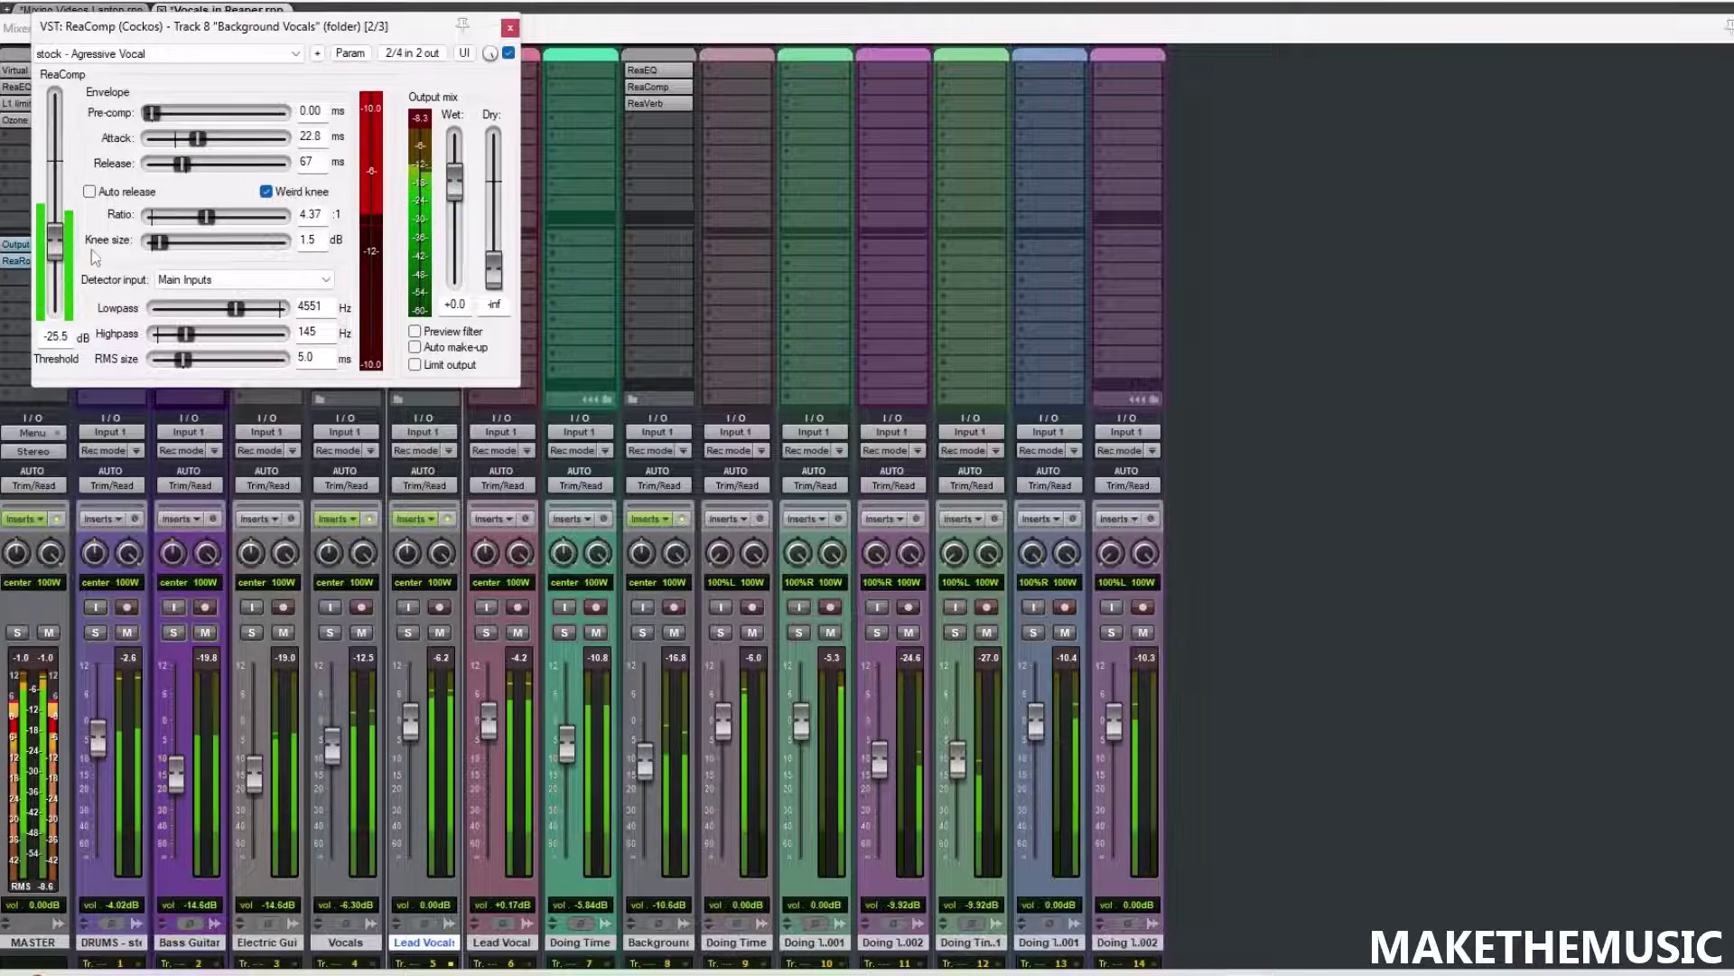
pyautogui.click(509, 28)
# - Solo the Background Vocals track, try its pan and reset it to center, and raise its volume to -7.35 dB
pyautogui.click(643, 632)
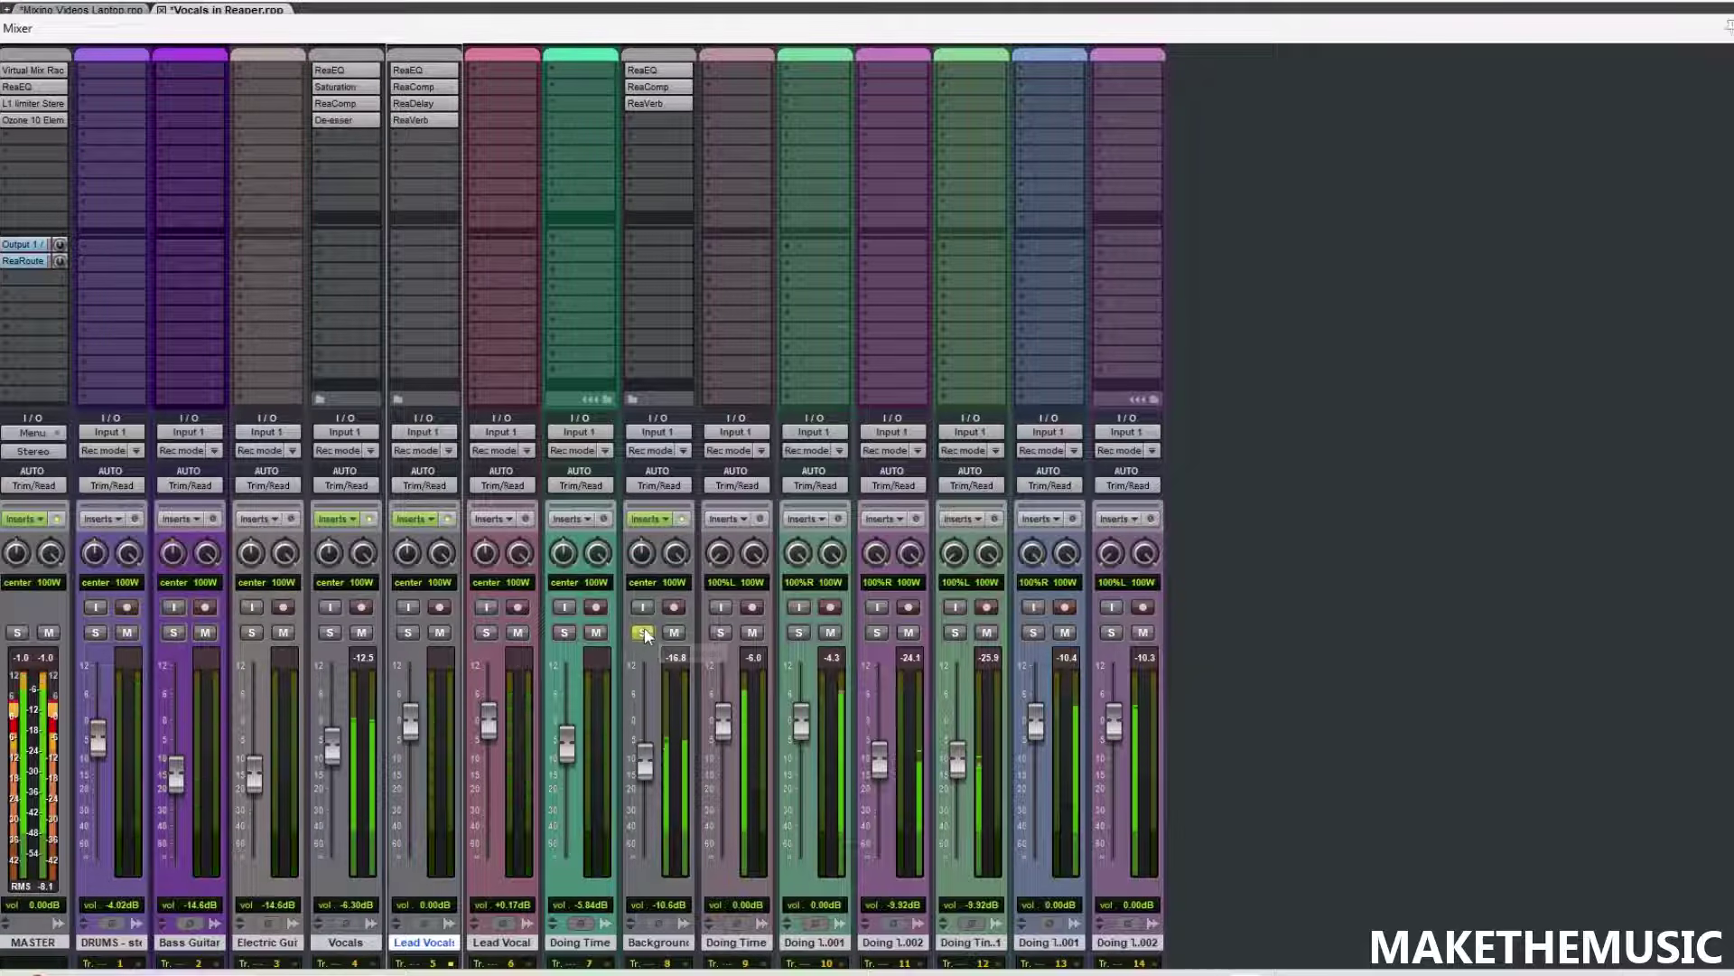
pyautogui.moveTo(644, 554); pyautogui.dragTo(645, 545)
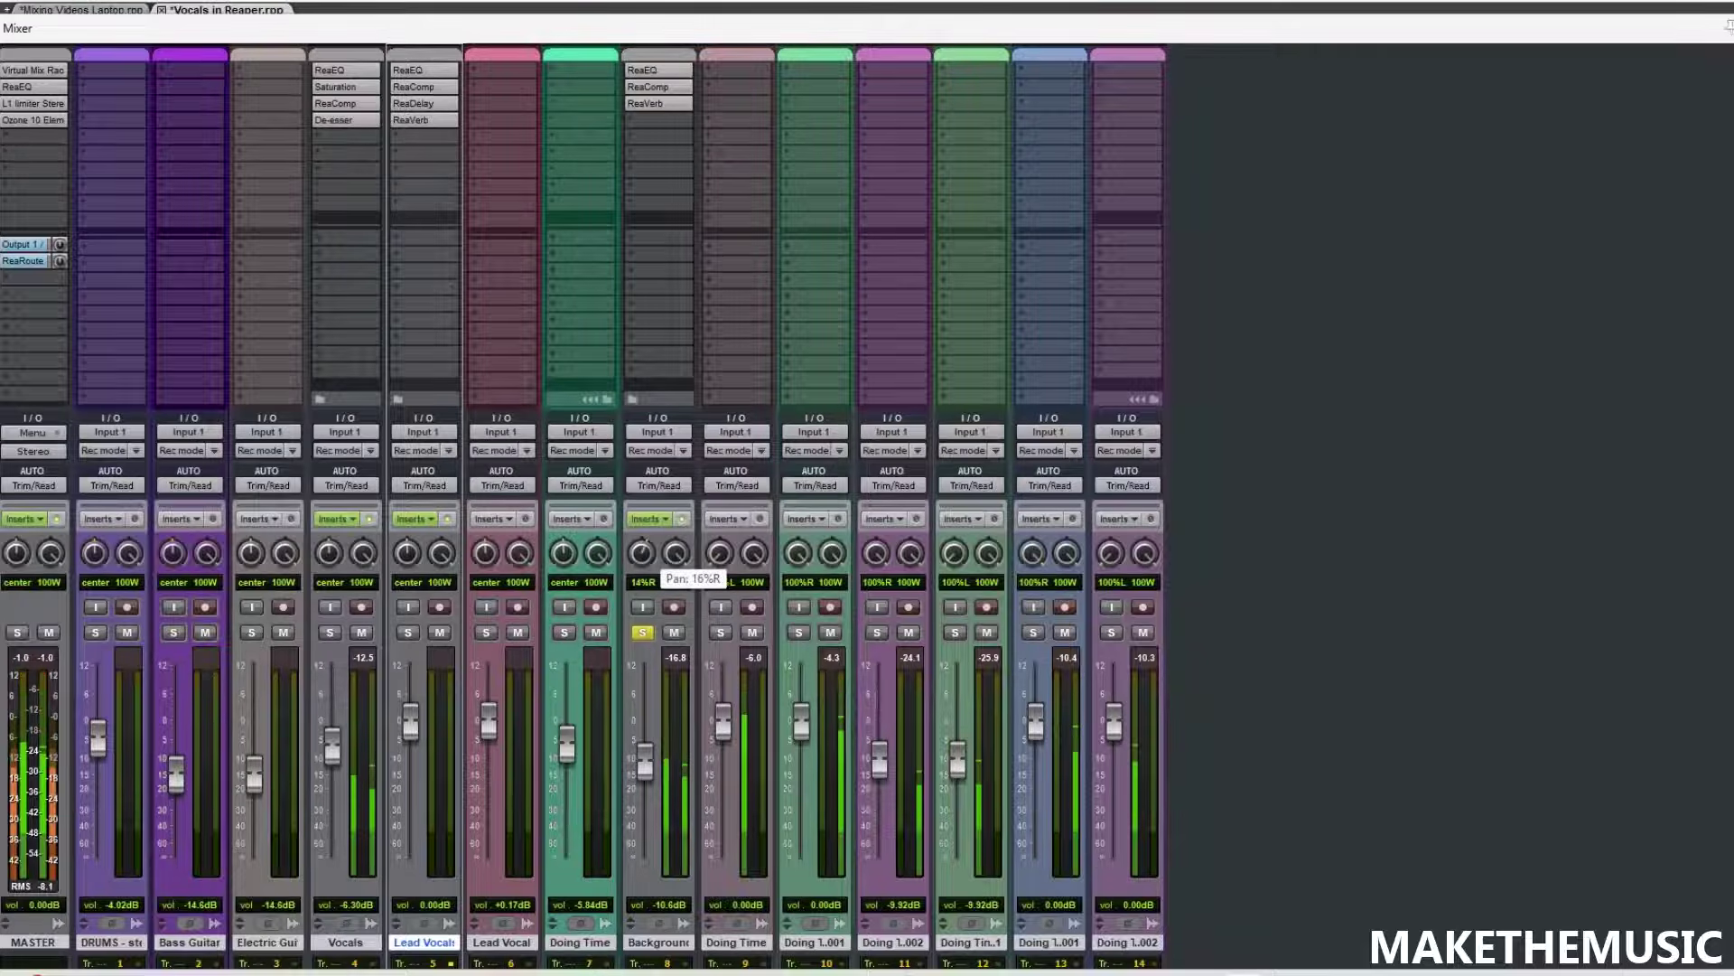
pyautogui.doubleClick(641, 553)
pyautogui.moveTo(645, 779); pyautogui.dragTo(645, 759)
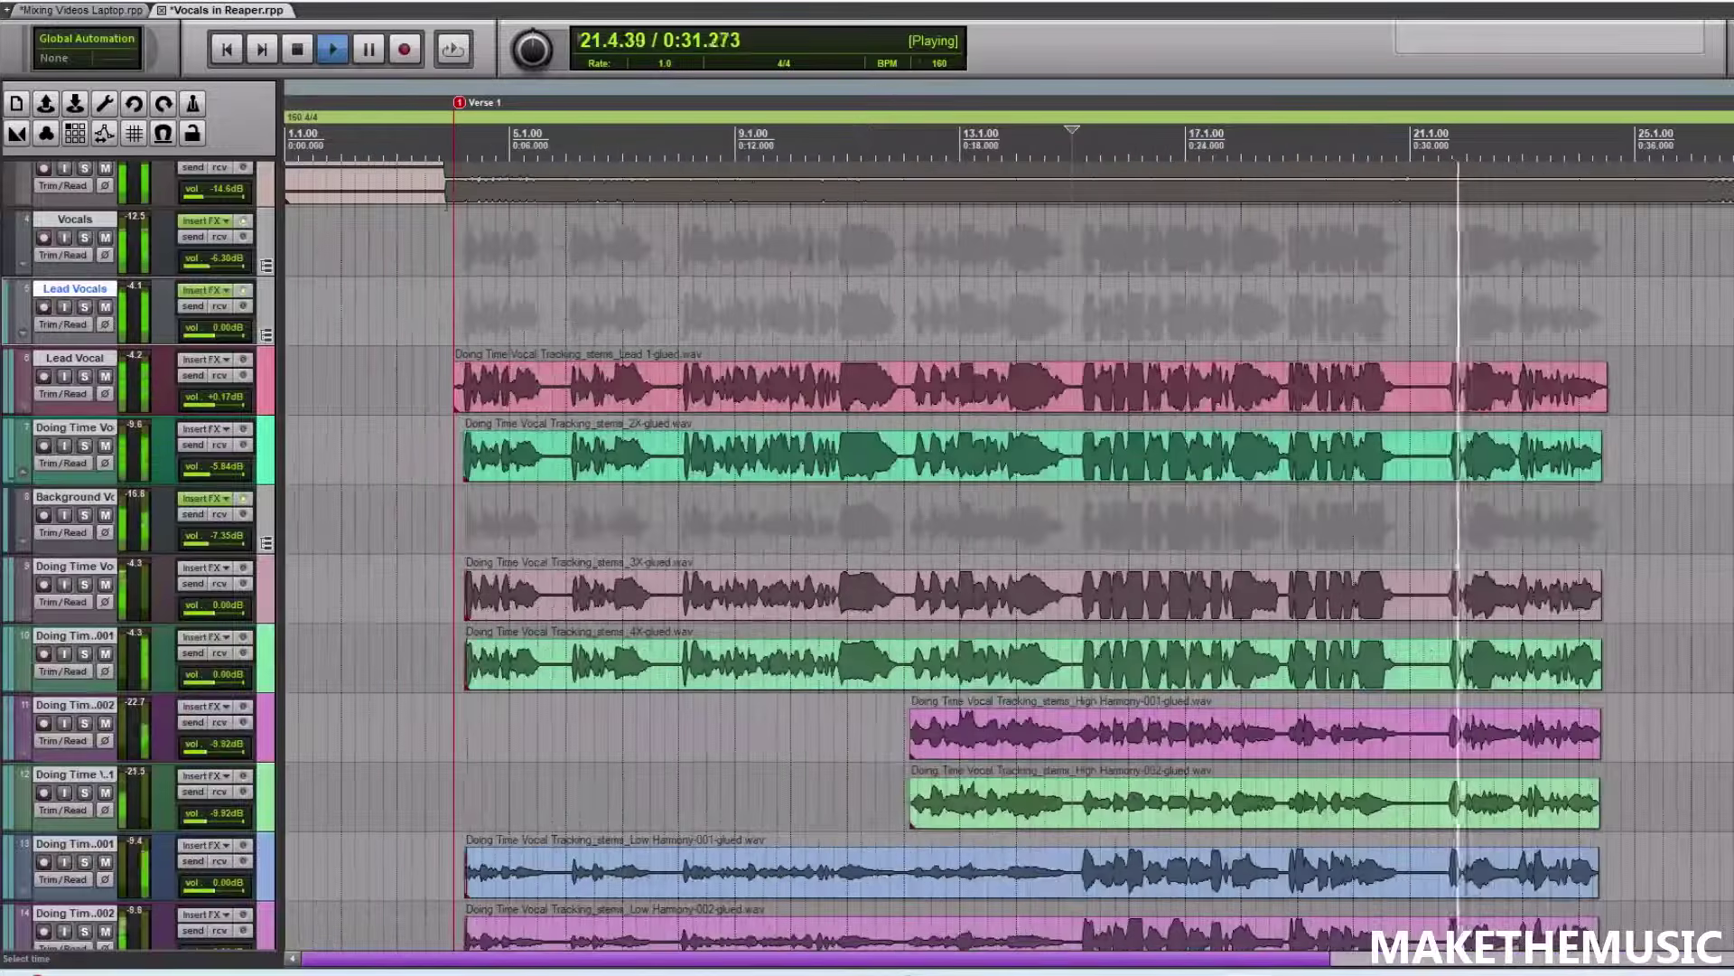
# - Listen to the Lead Vocals folder soloed, followed by the whole Vocals folder soloed
pyautogui.click(85, 307)
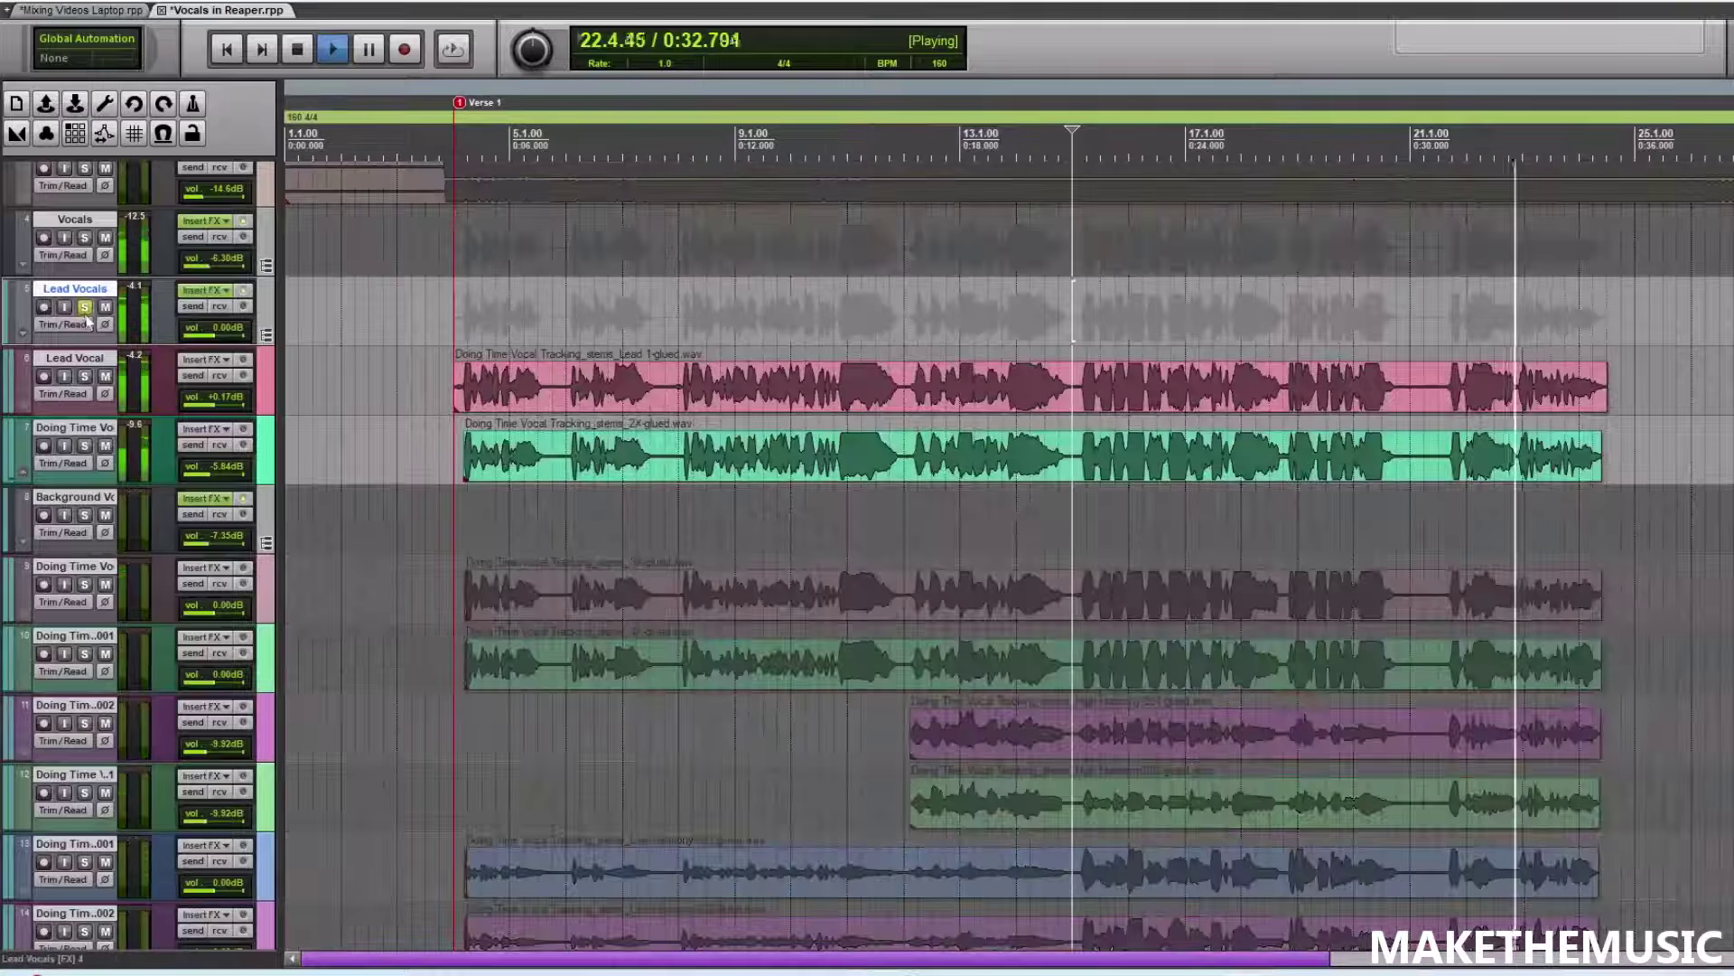
pyautogui.click(85, 307)
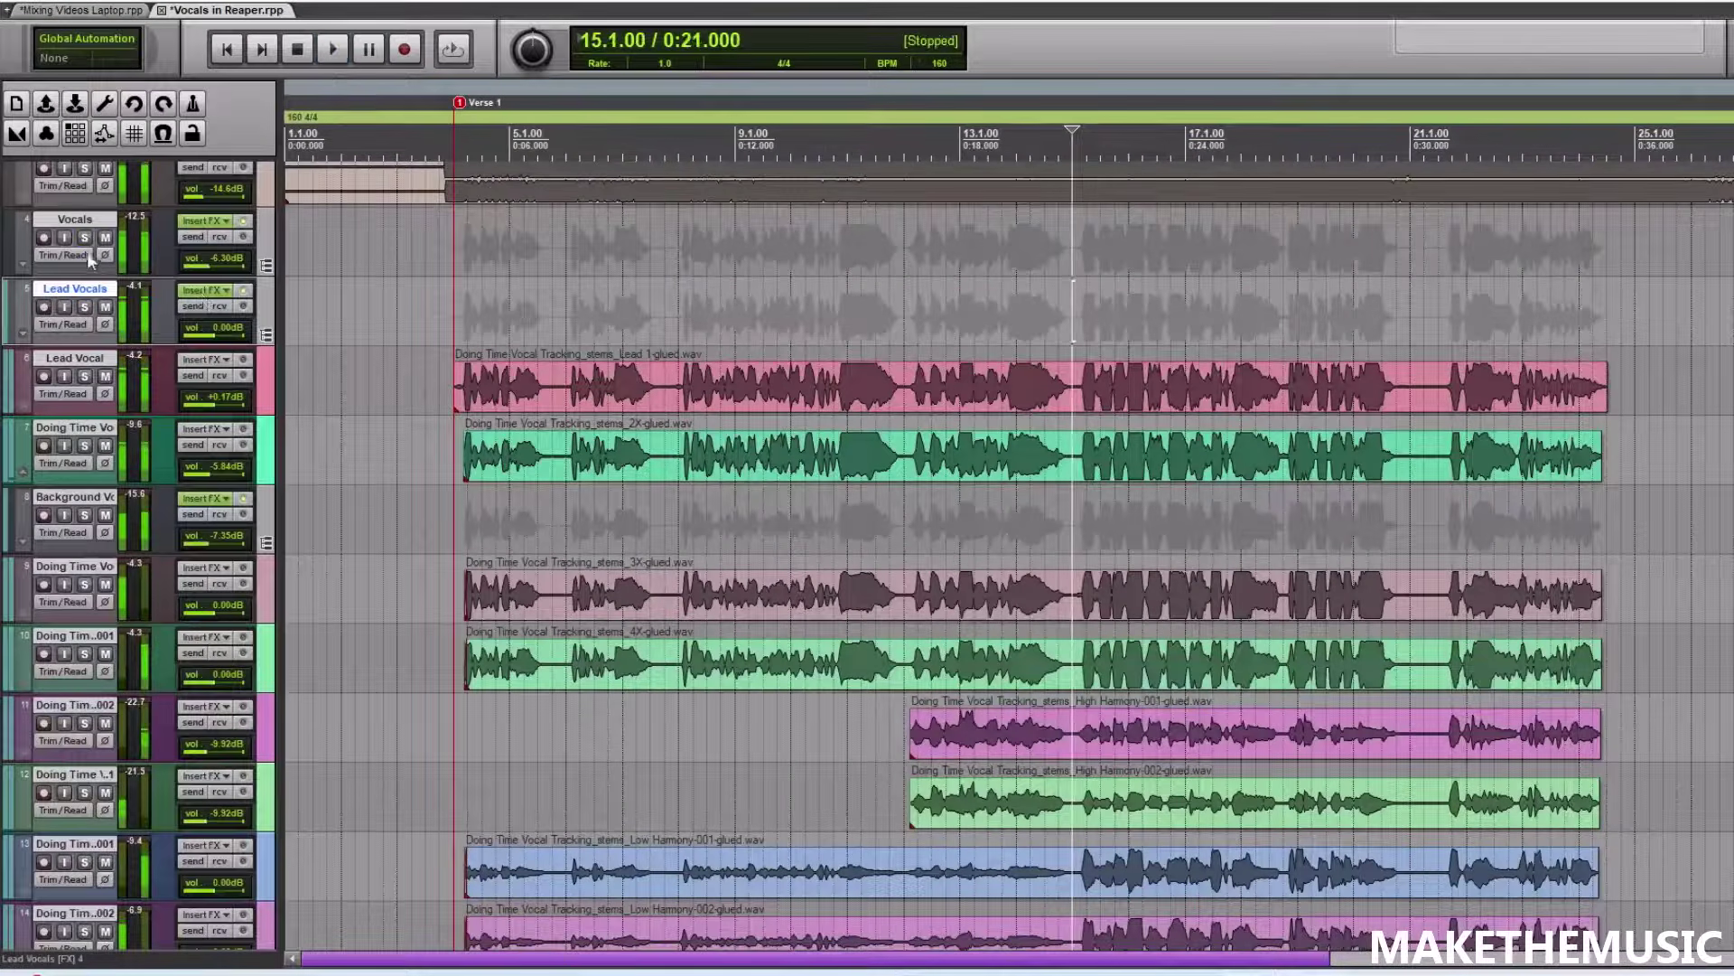
pyautogui.click(85, 237)
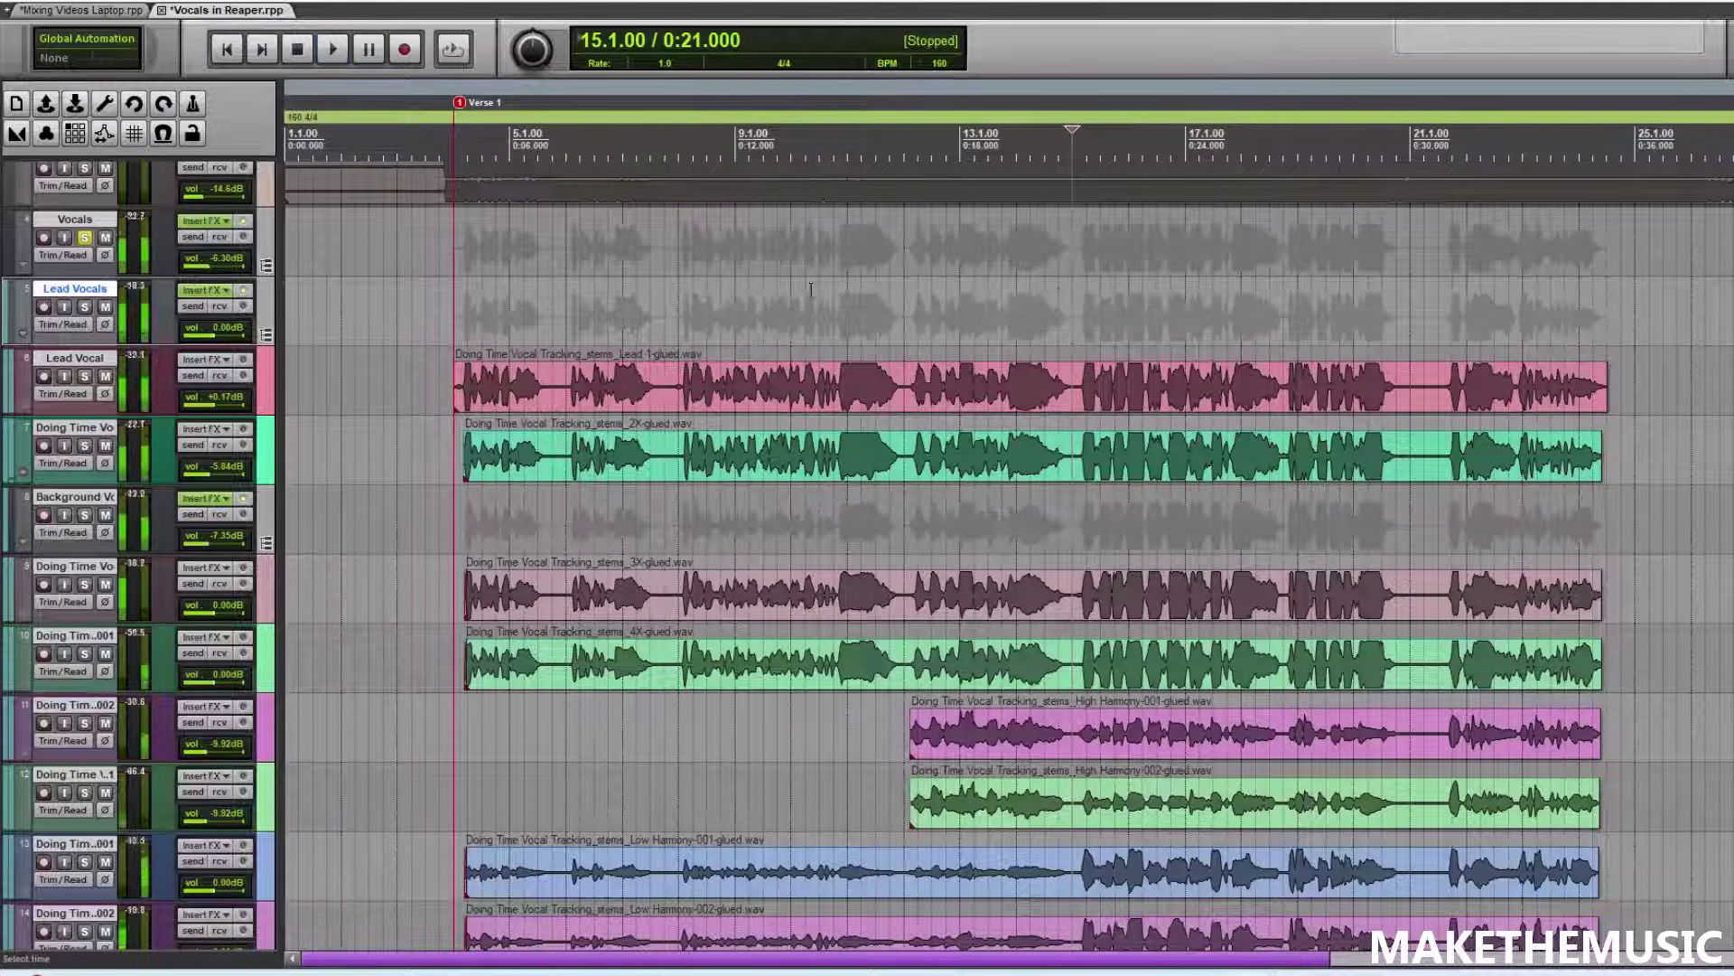
pyautogui.press('space')
# - Lower the lead vocals' ReaDelay wet level to -29.8 dB and replay the vocals from 15.1.00
pyautogui.click(206, 290)
pyautogui.click(416, 202)
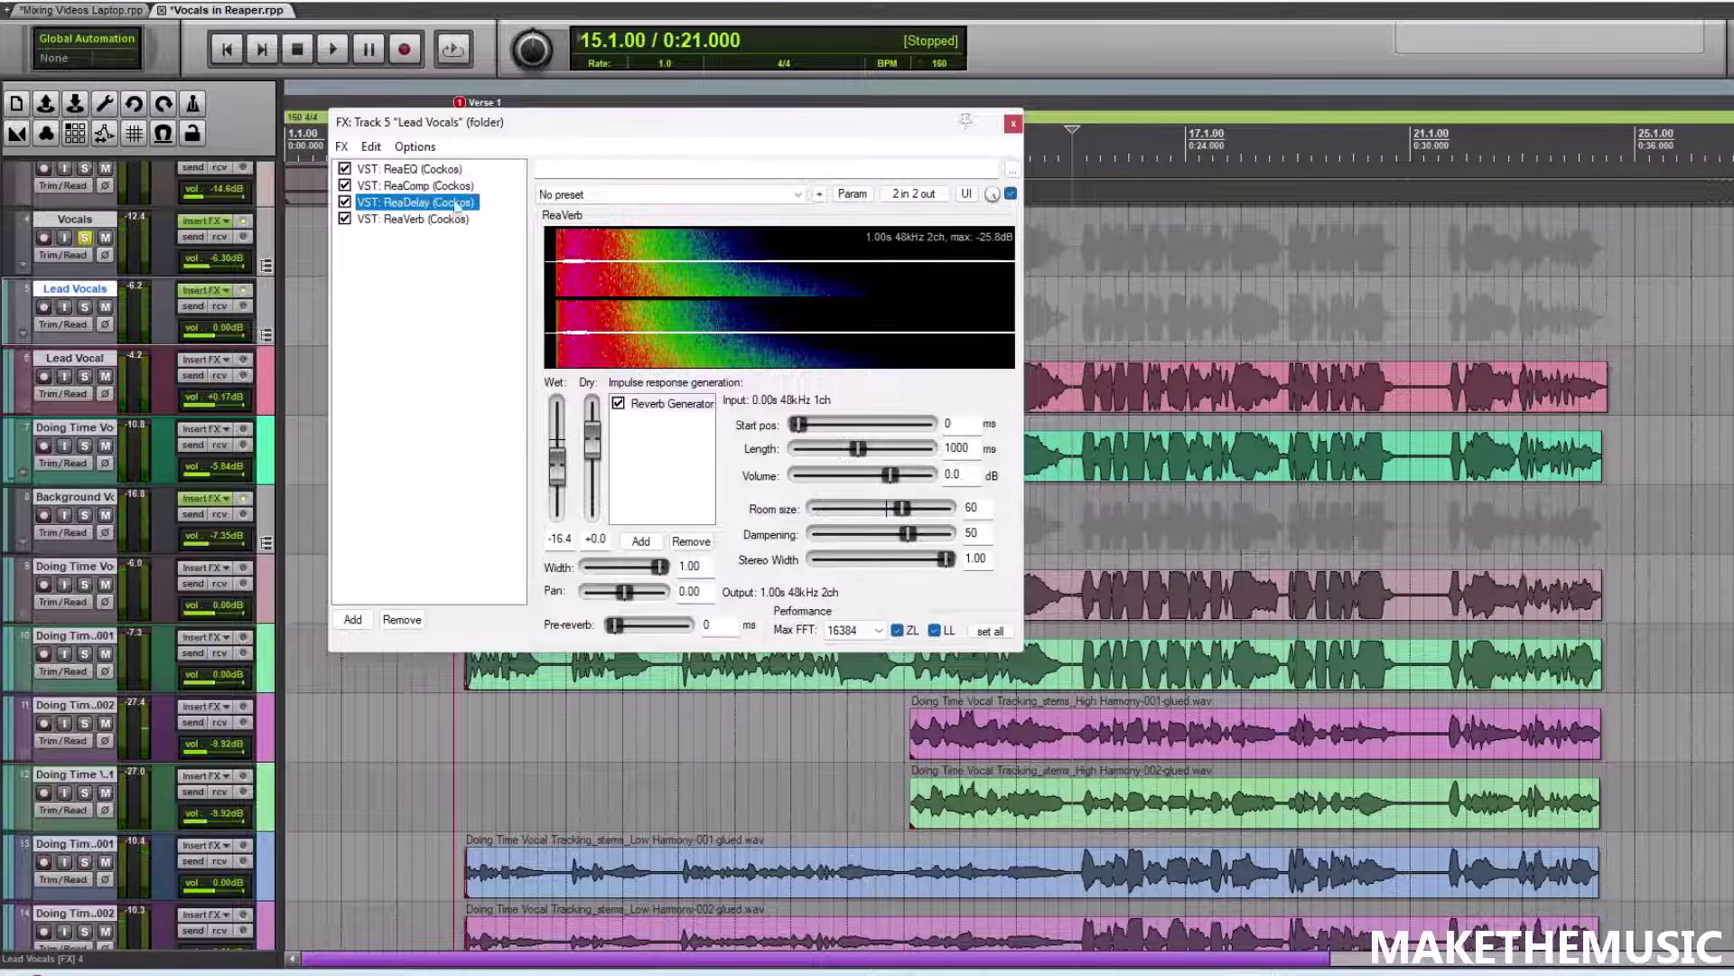
pyautogui.moveTo(559, 423); pyautogui.dragTo(559, 429)
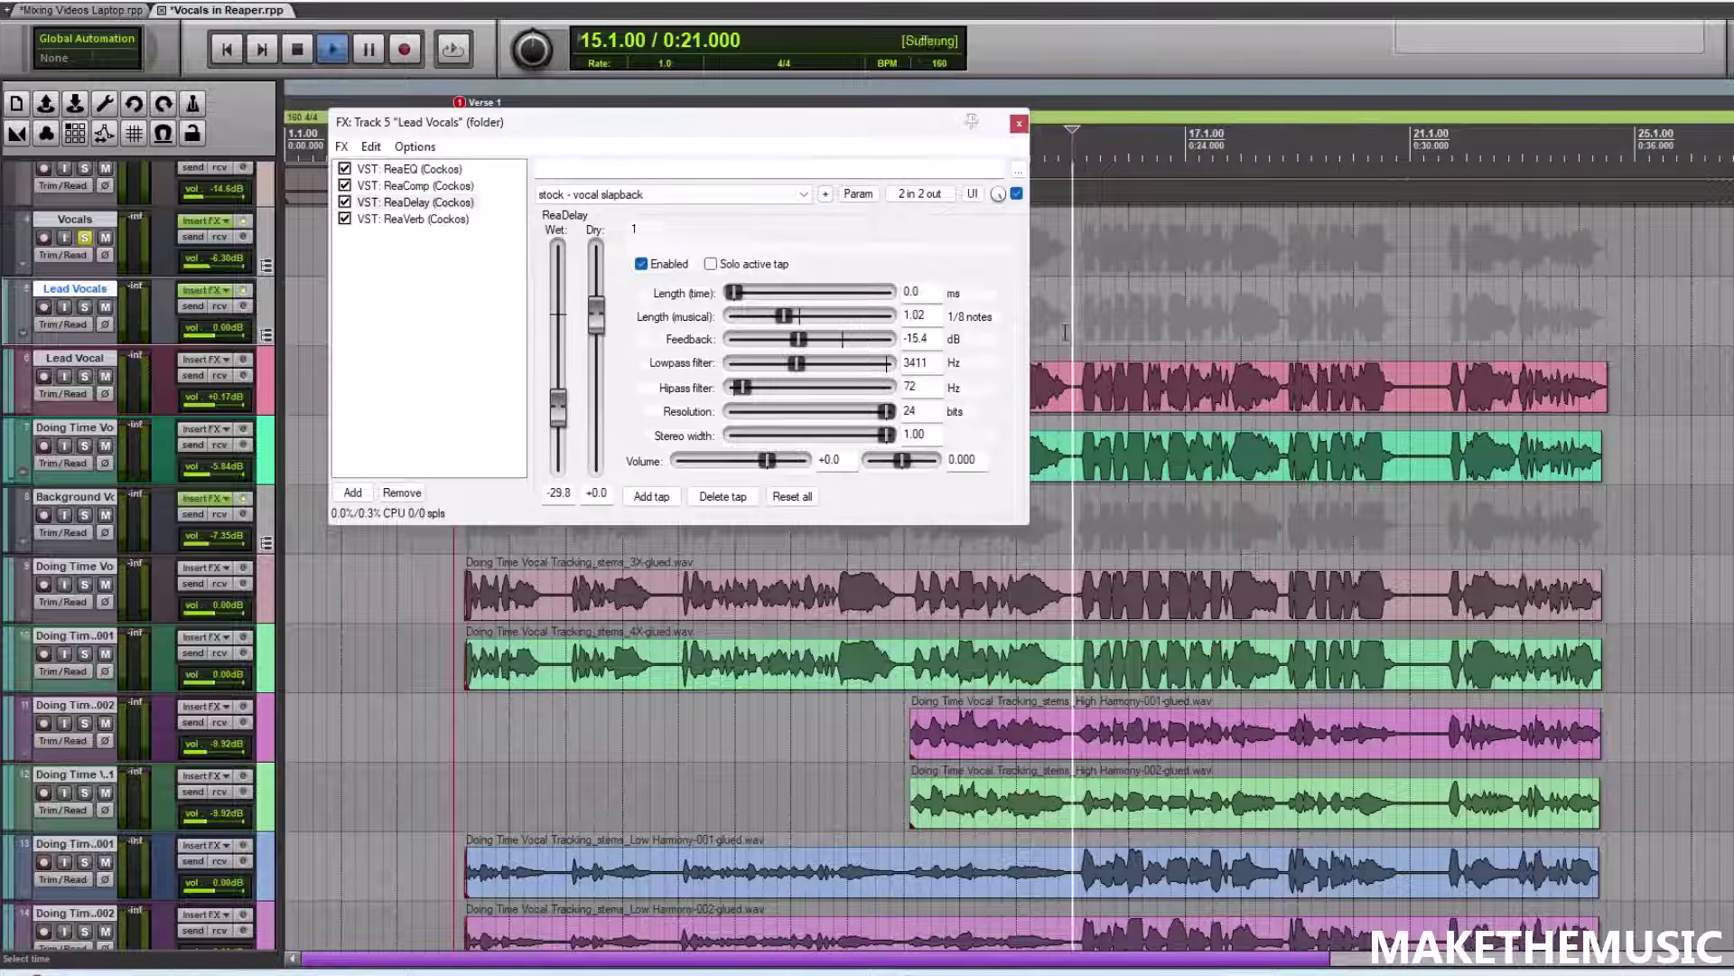
pyautogui.press('space')
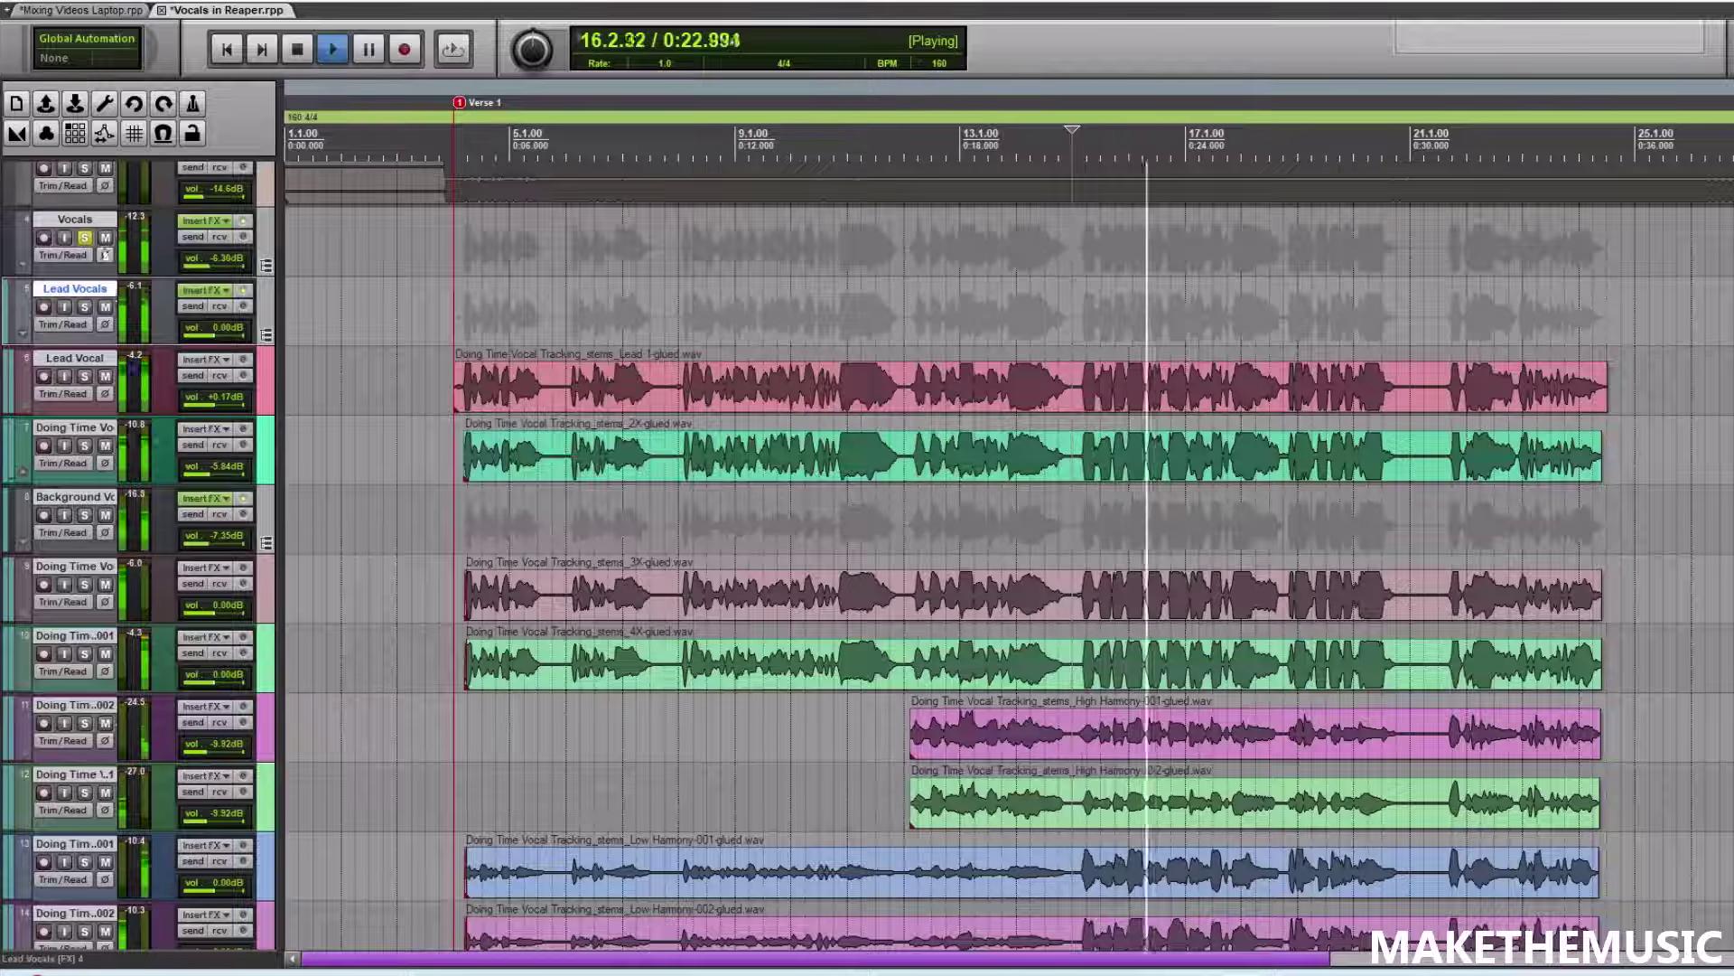
# - Add ReaVerb to the end of the Vocals folder's effects chain and give it a Reverb Generator
pyautogui.scroll(-4, 969, 279)
pyautogui.scroll(2, 969, 279)
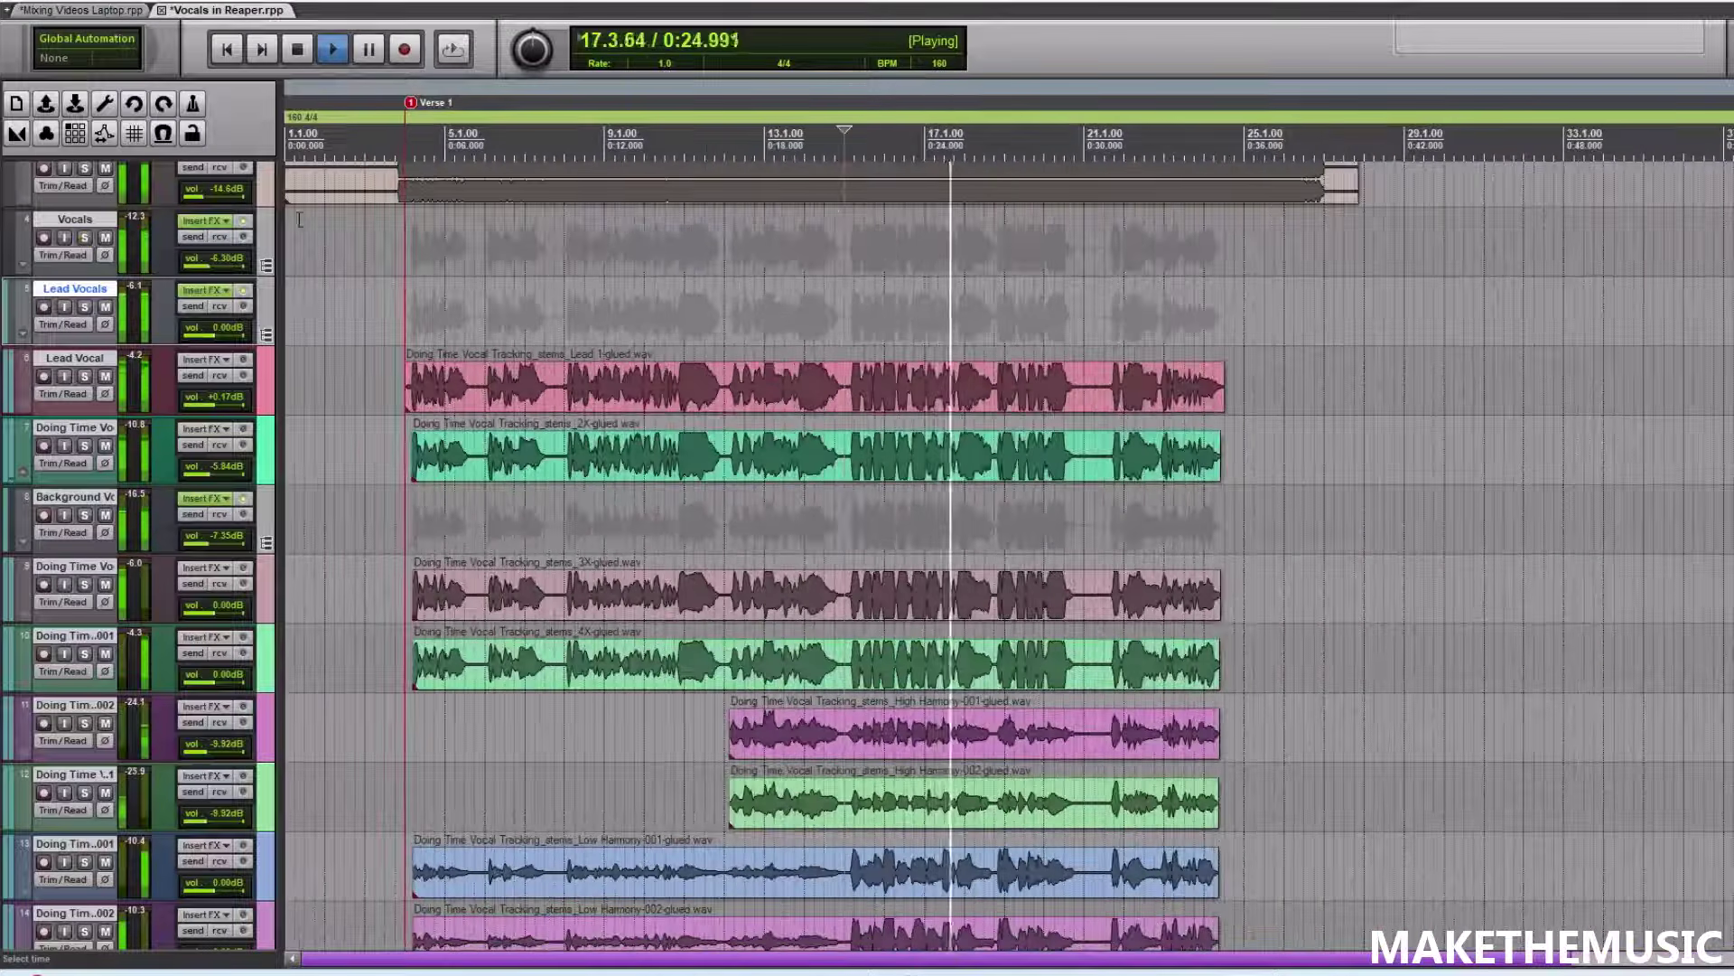
pyautogui.press('space')
pyautogui.click(208, 223)
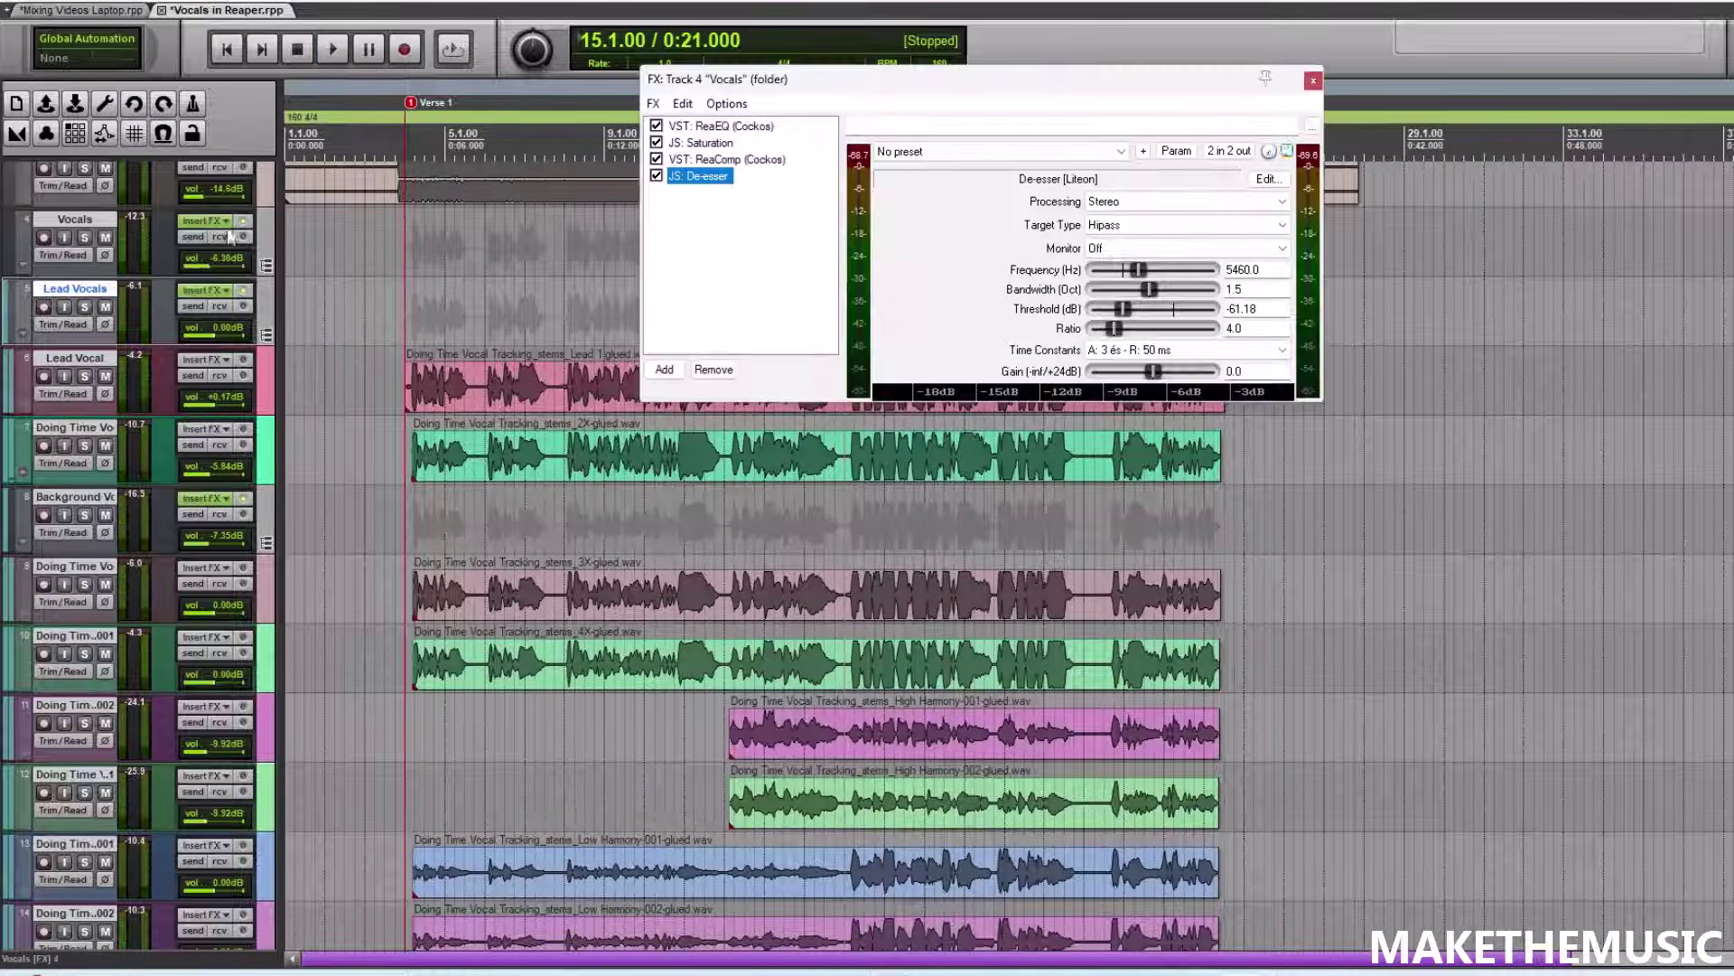
pyautogui.click(662, 366)
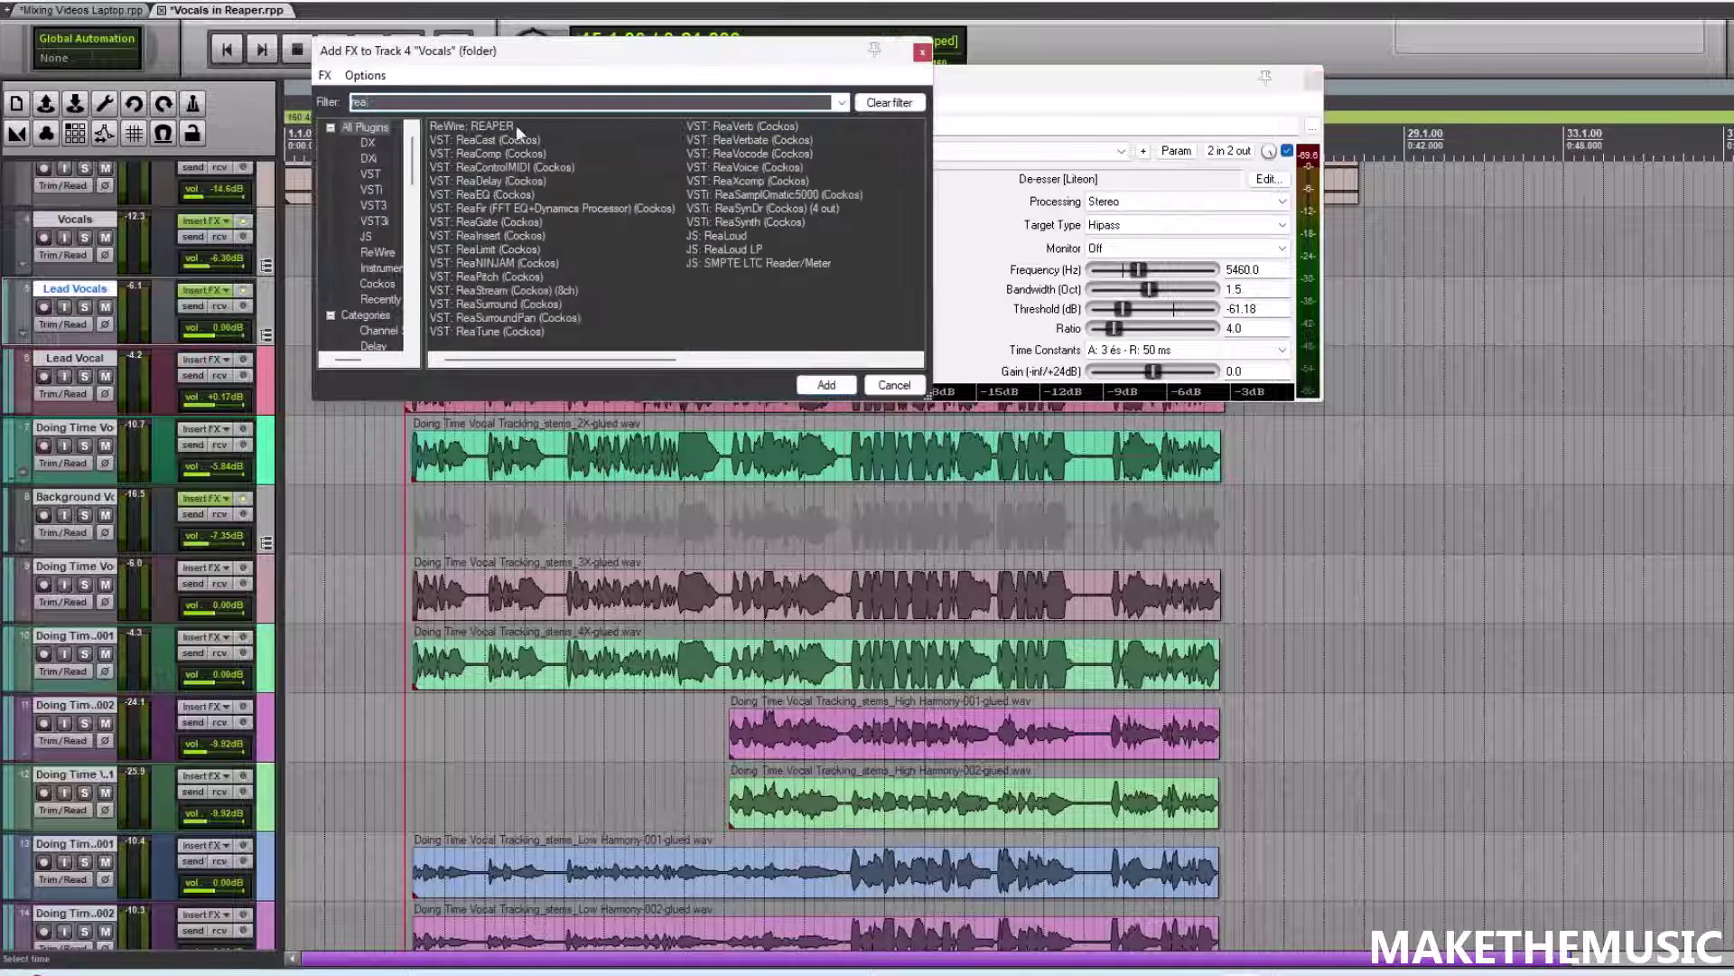
pyautogui.doubleClick(746, 128)
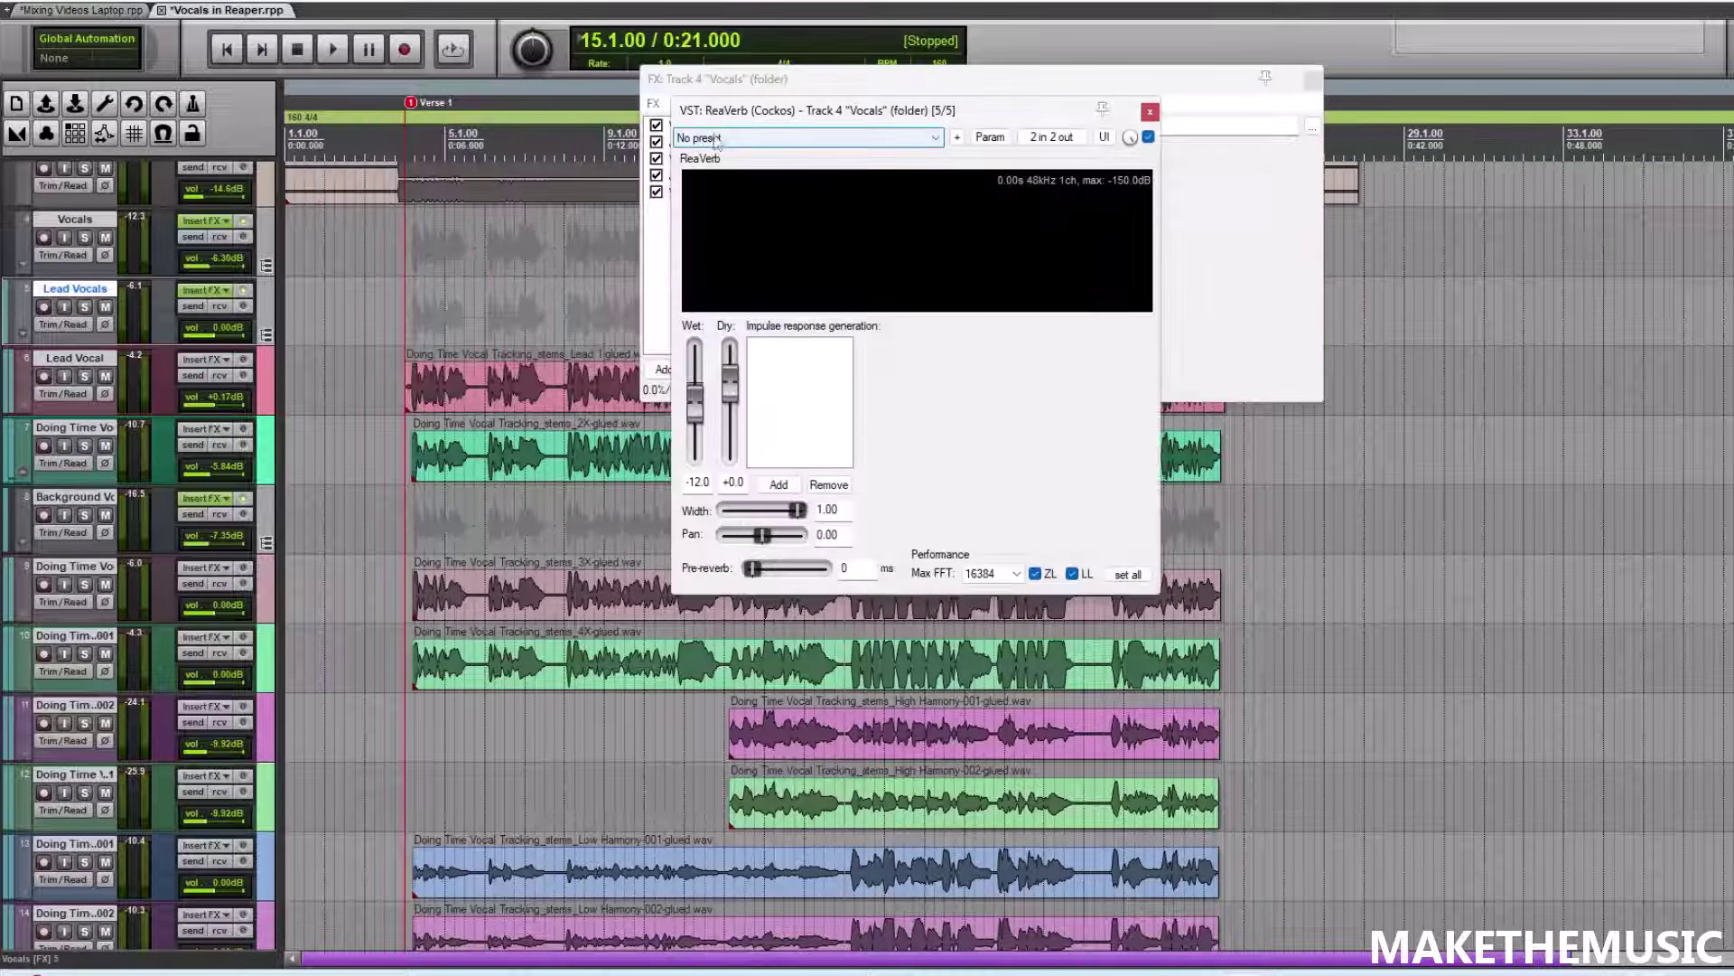
pyautogui.click(778, 485)
pyautogui.click(837, 615)
# - Play the vocals, lower the ReaVerb wet level to -30.1 dB, and close the effect windows
pyautogui.press('space')
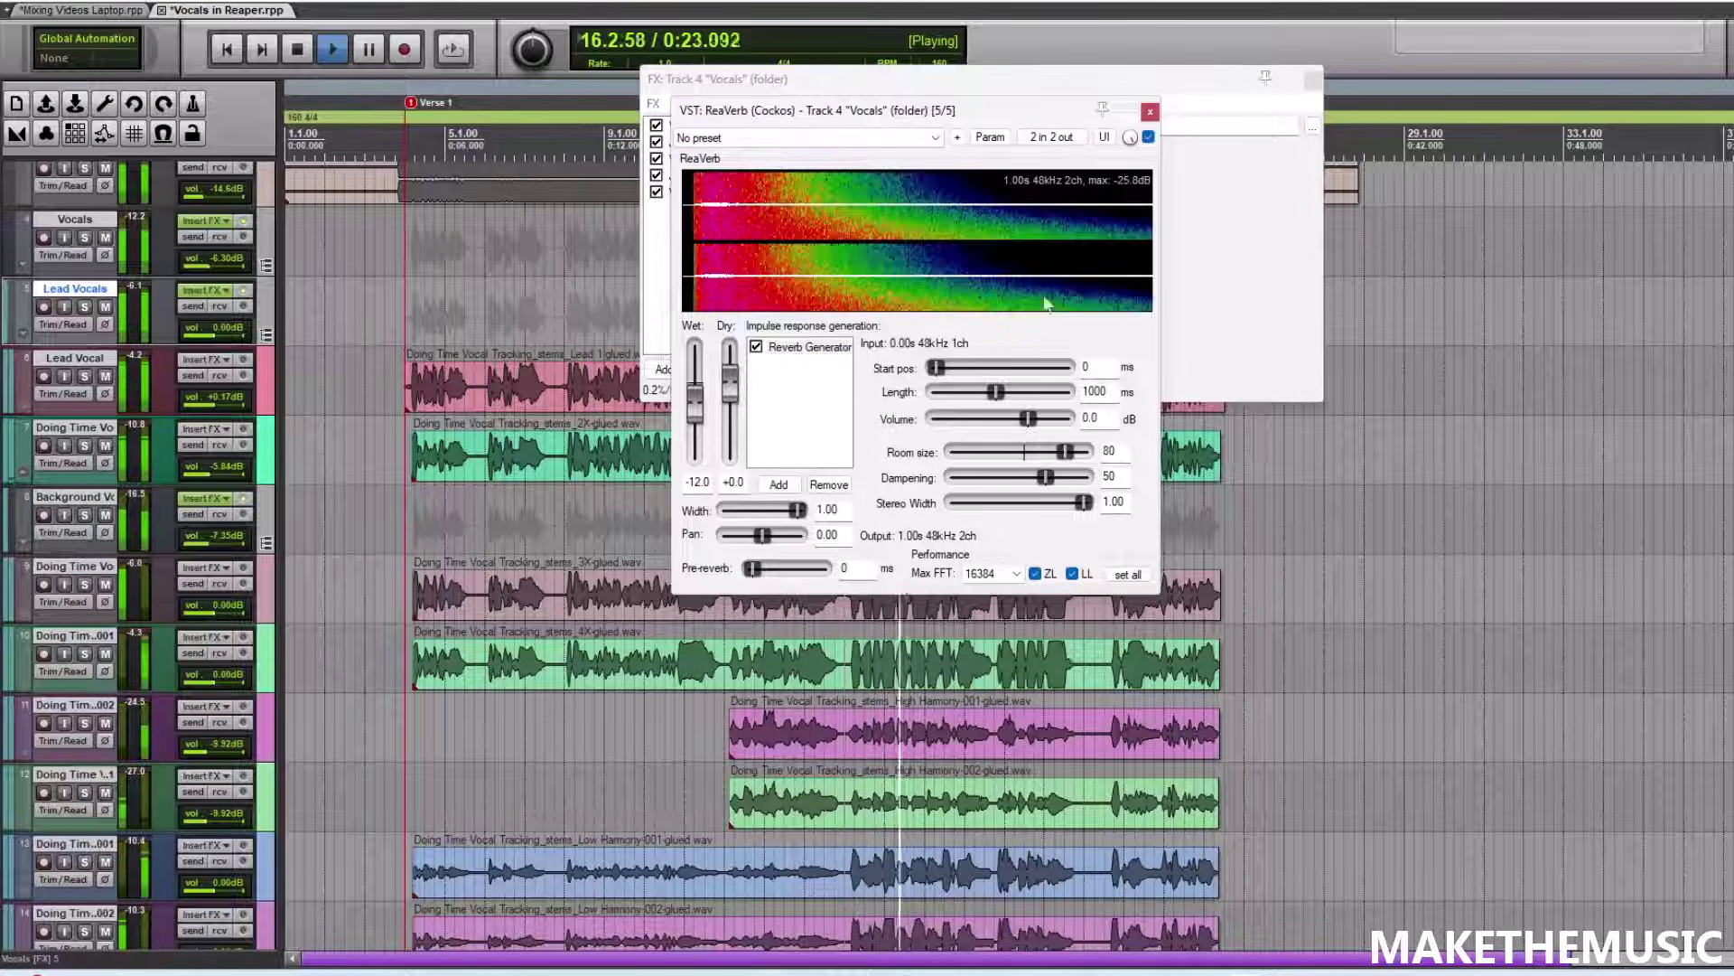
pyautogui.click(1150, 111)
pyautogui.click(1313, 79)
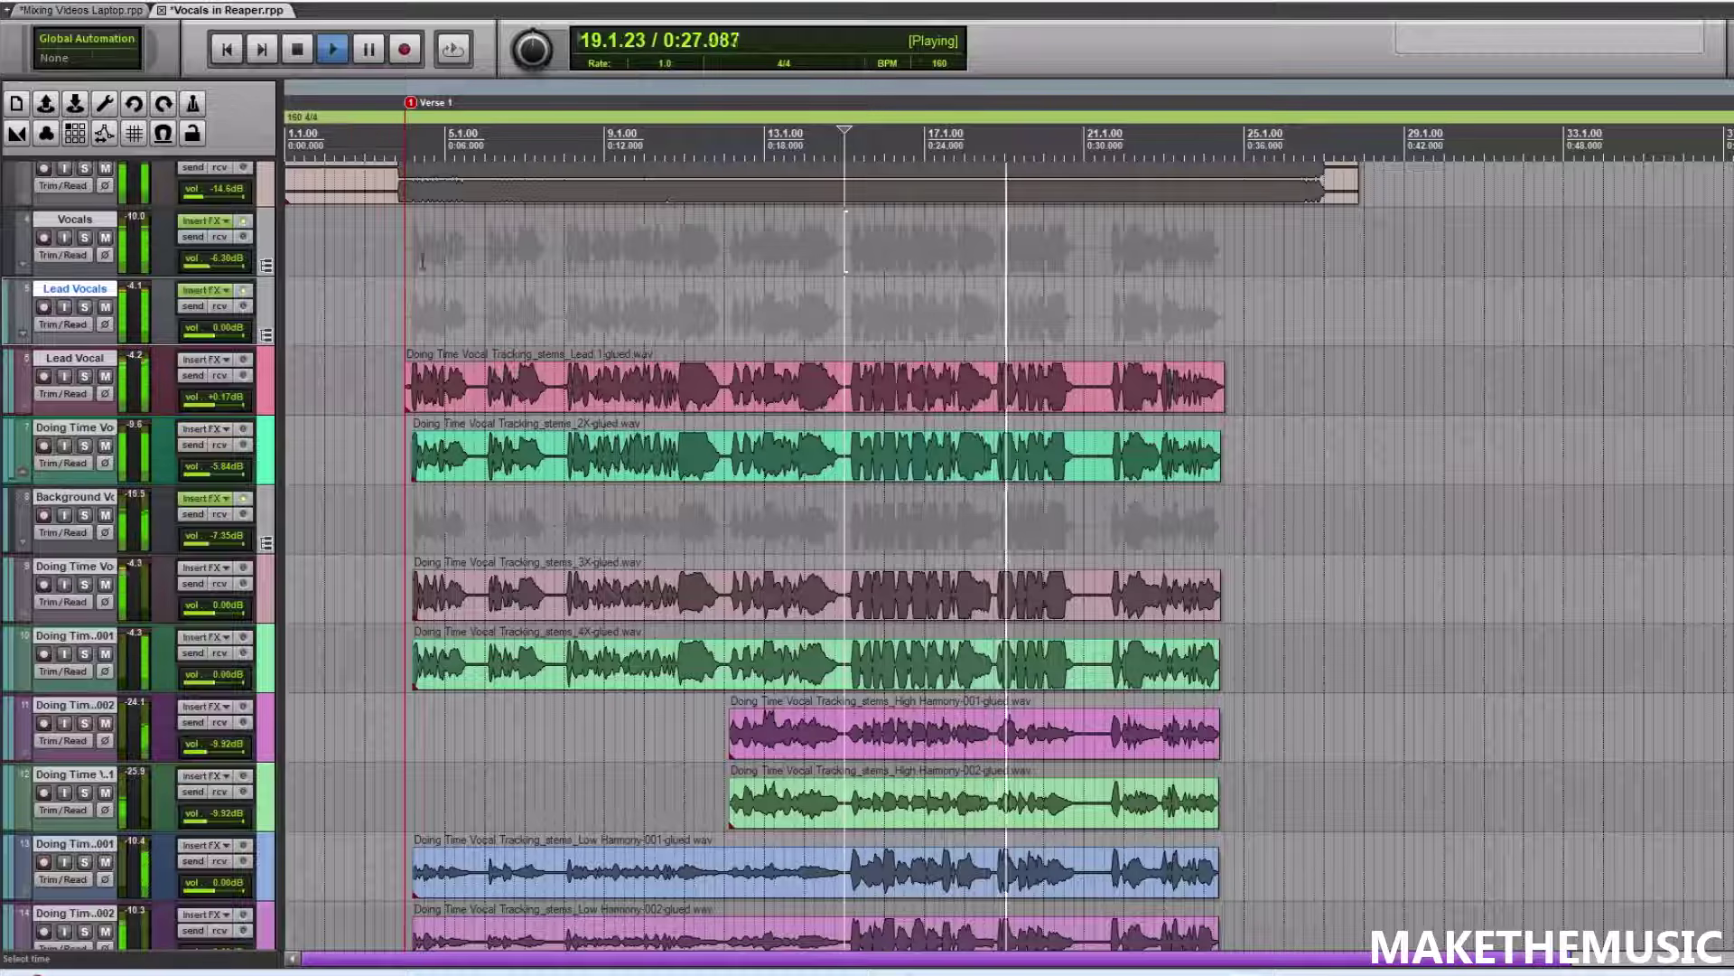
# - Listen to the verse from 3.4.00 with the reverb, first in the mix and then with the Vocals folder soloed
pyautogui.click(397, 262)
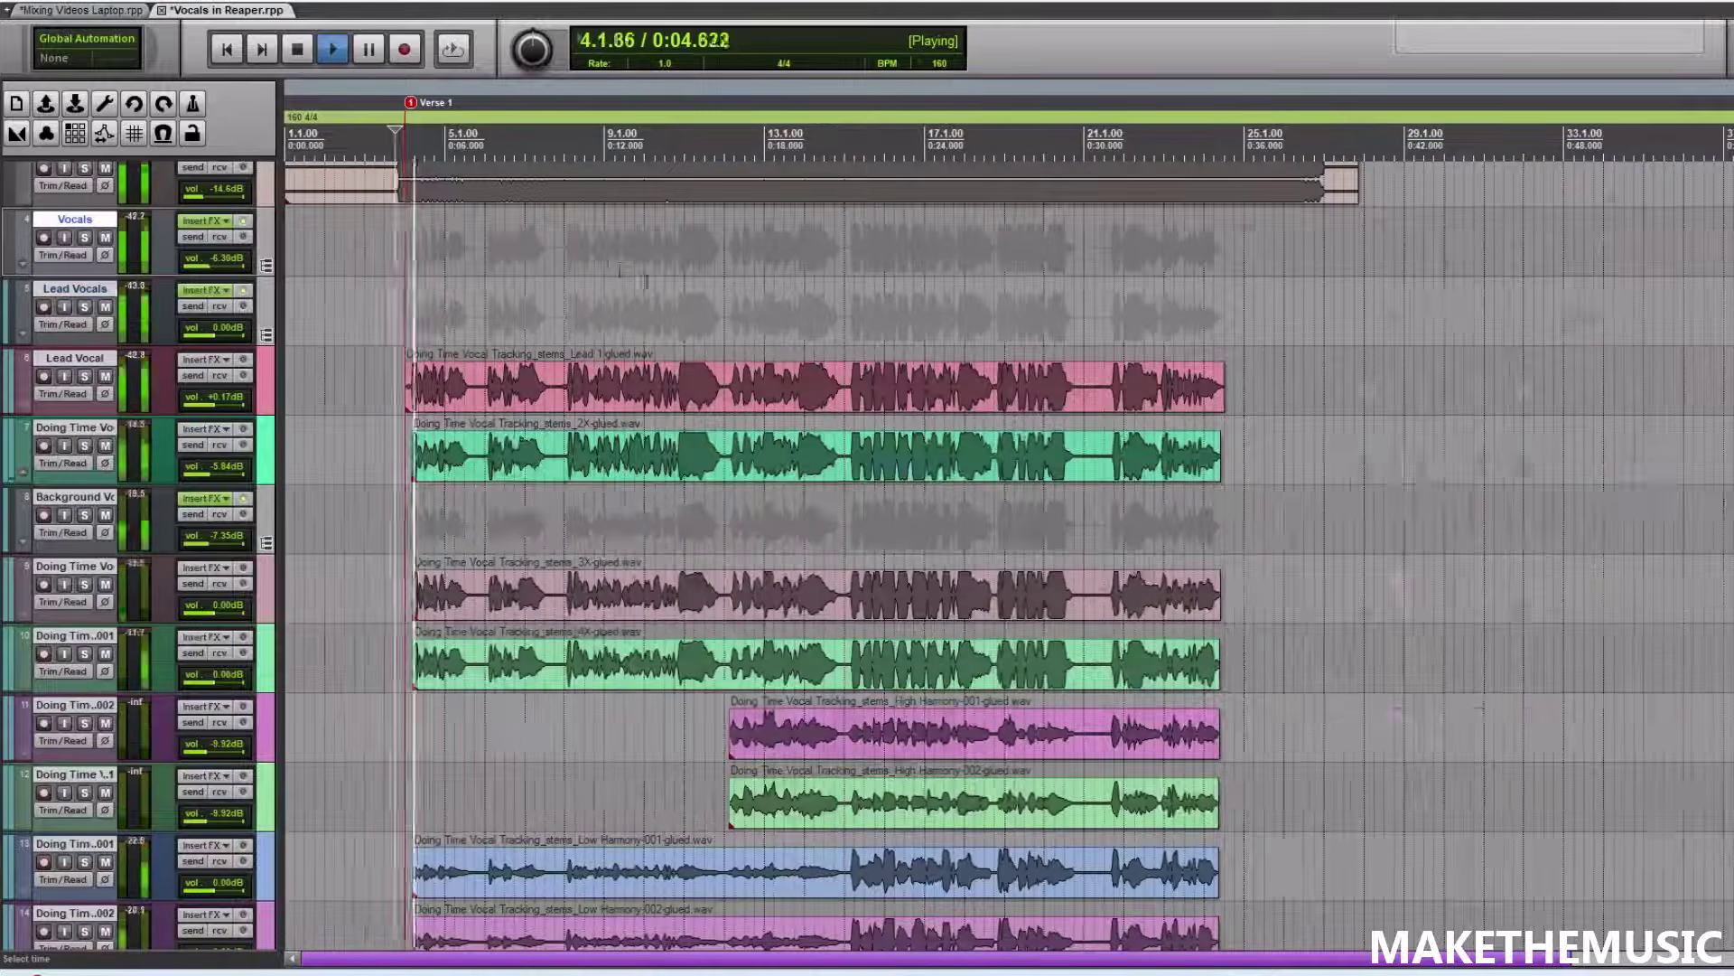
pyautogui.click(85, 237)
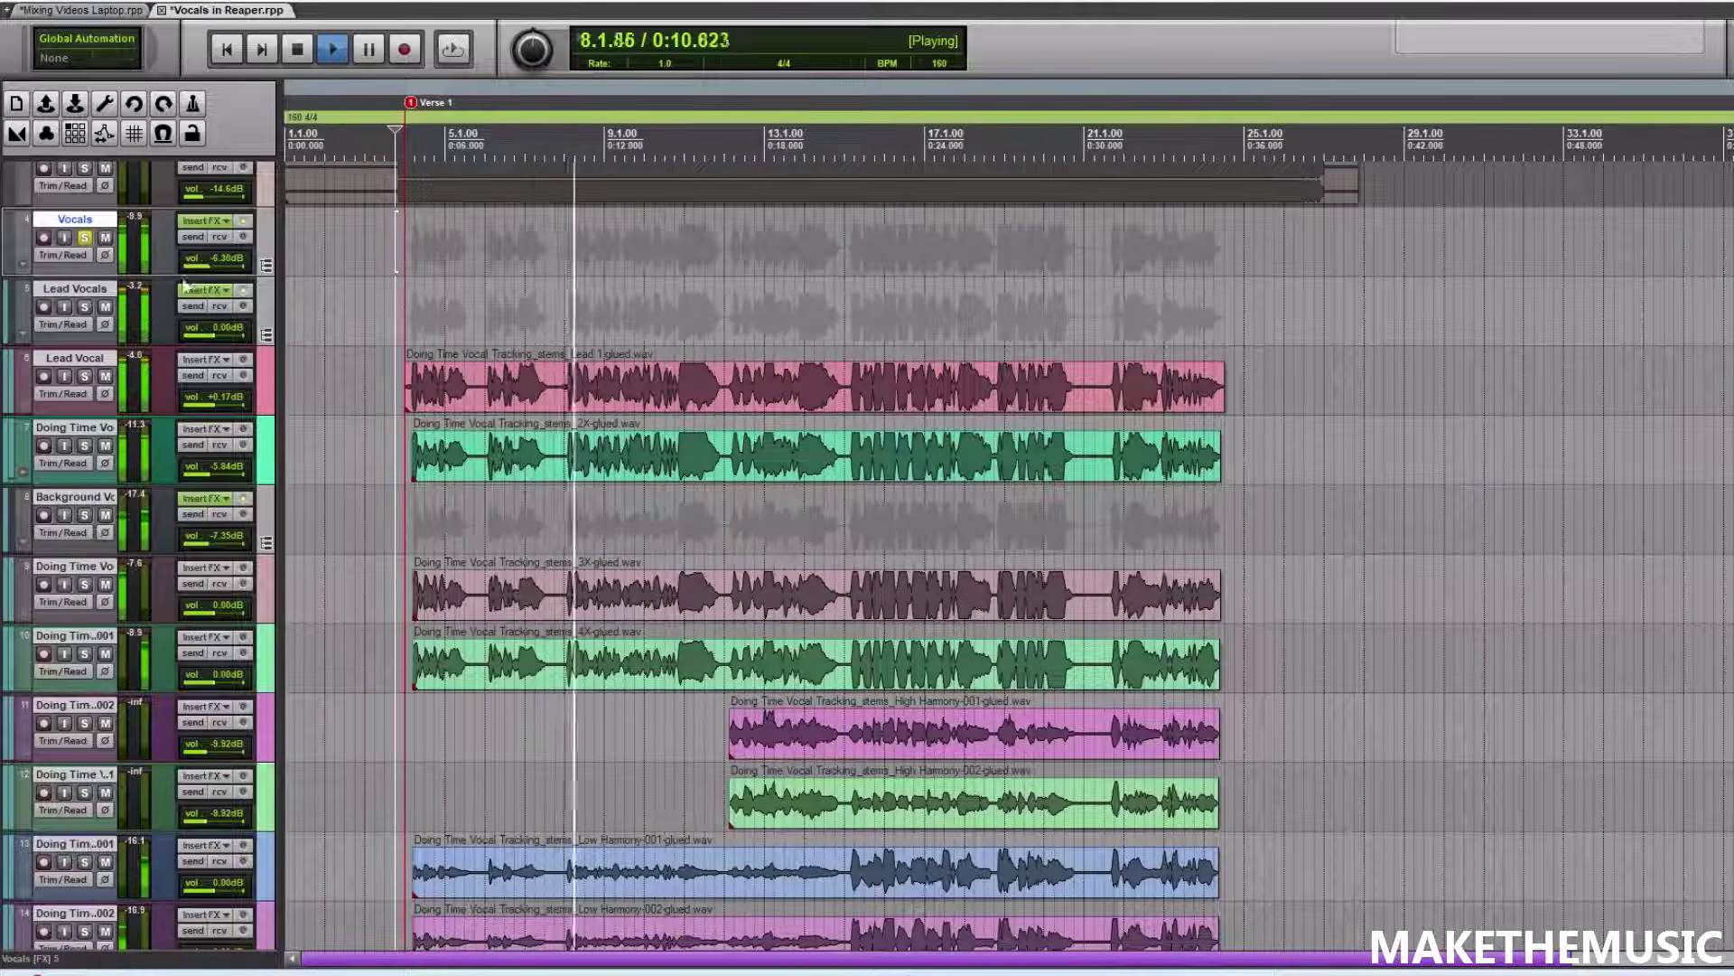
pyautogui.press('space')
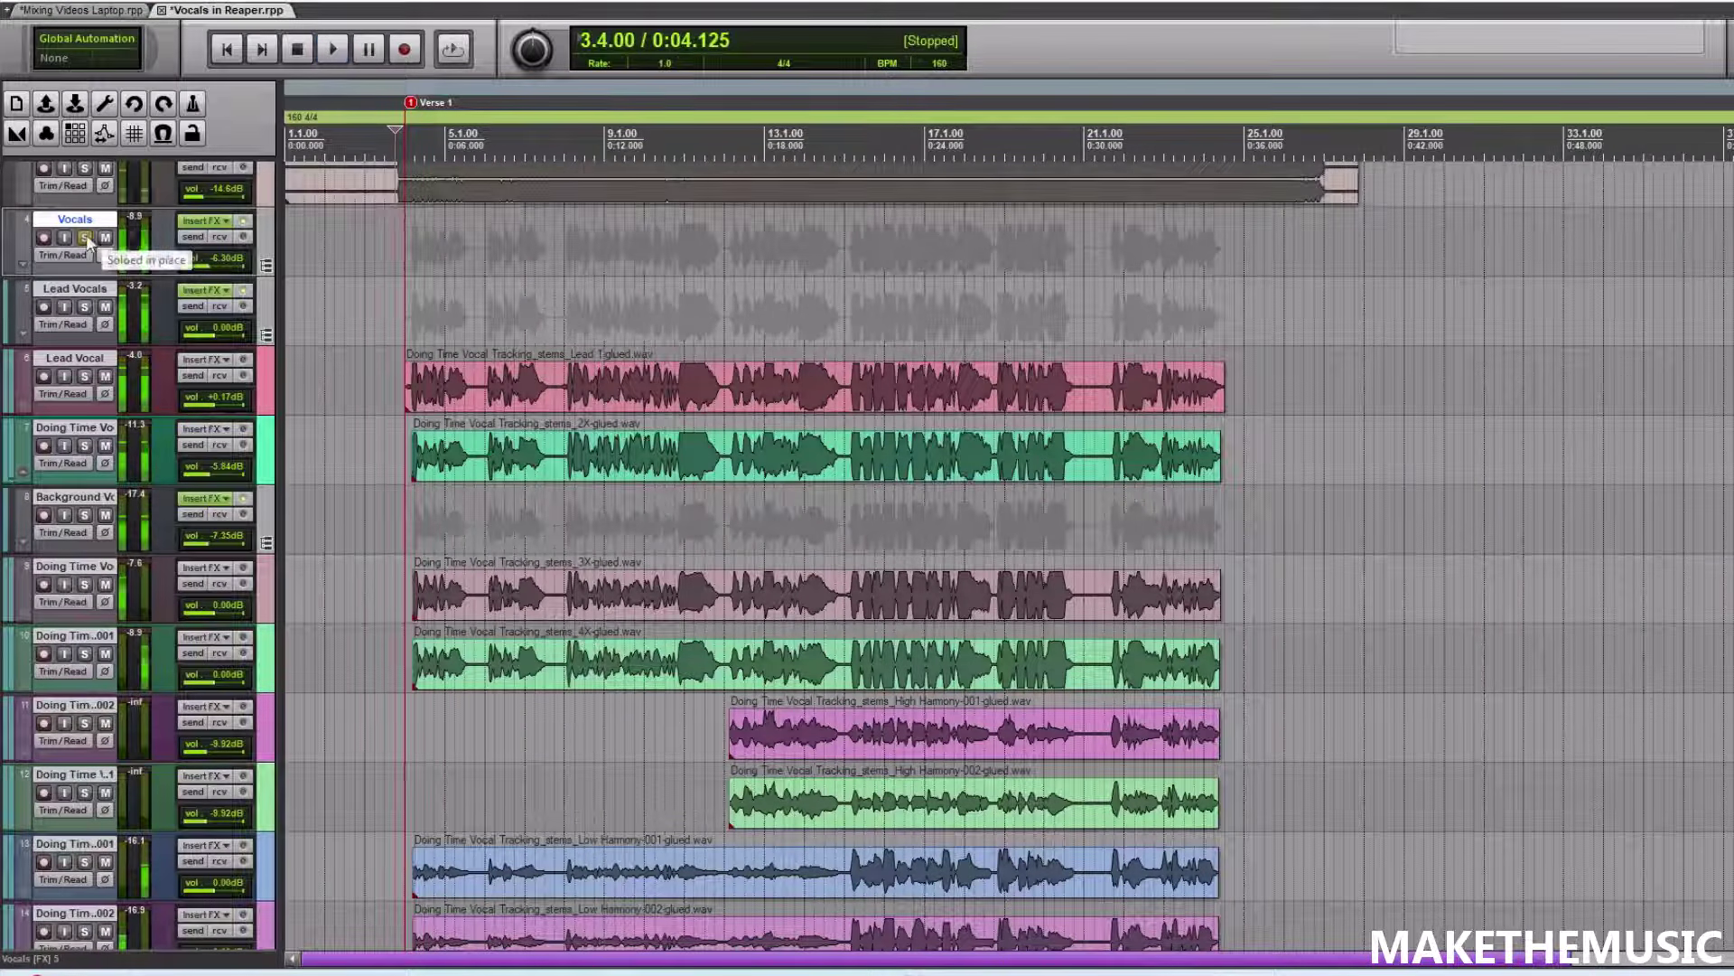
# - Add ReaLimit to the Vocals folder and move it above the De-esser in the effects chain
pyautogui.click(202, 221)
pyautogui.click(665, 578)
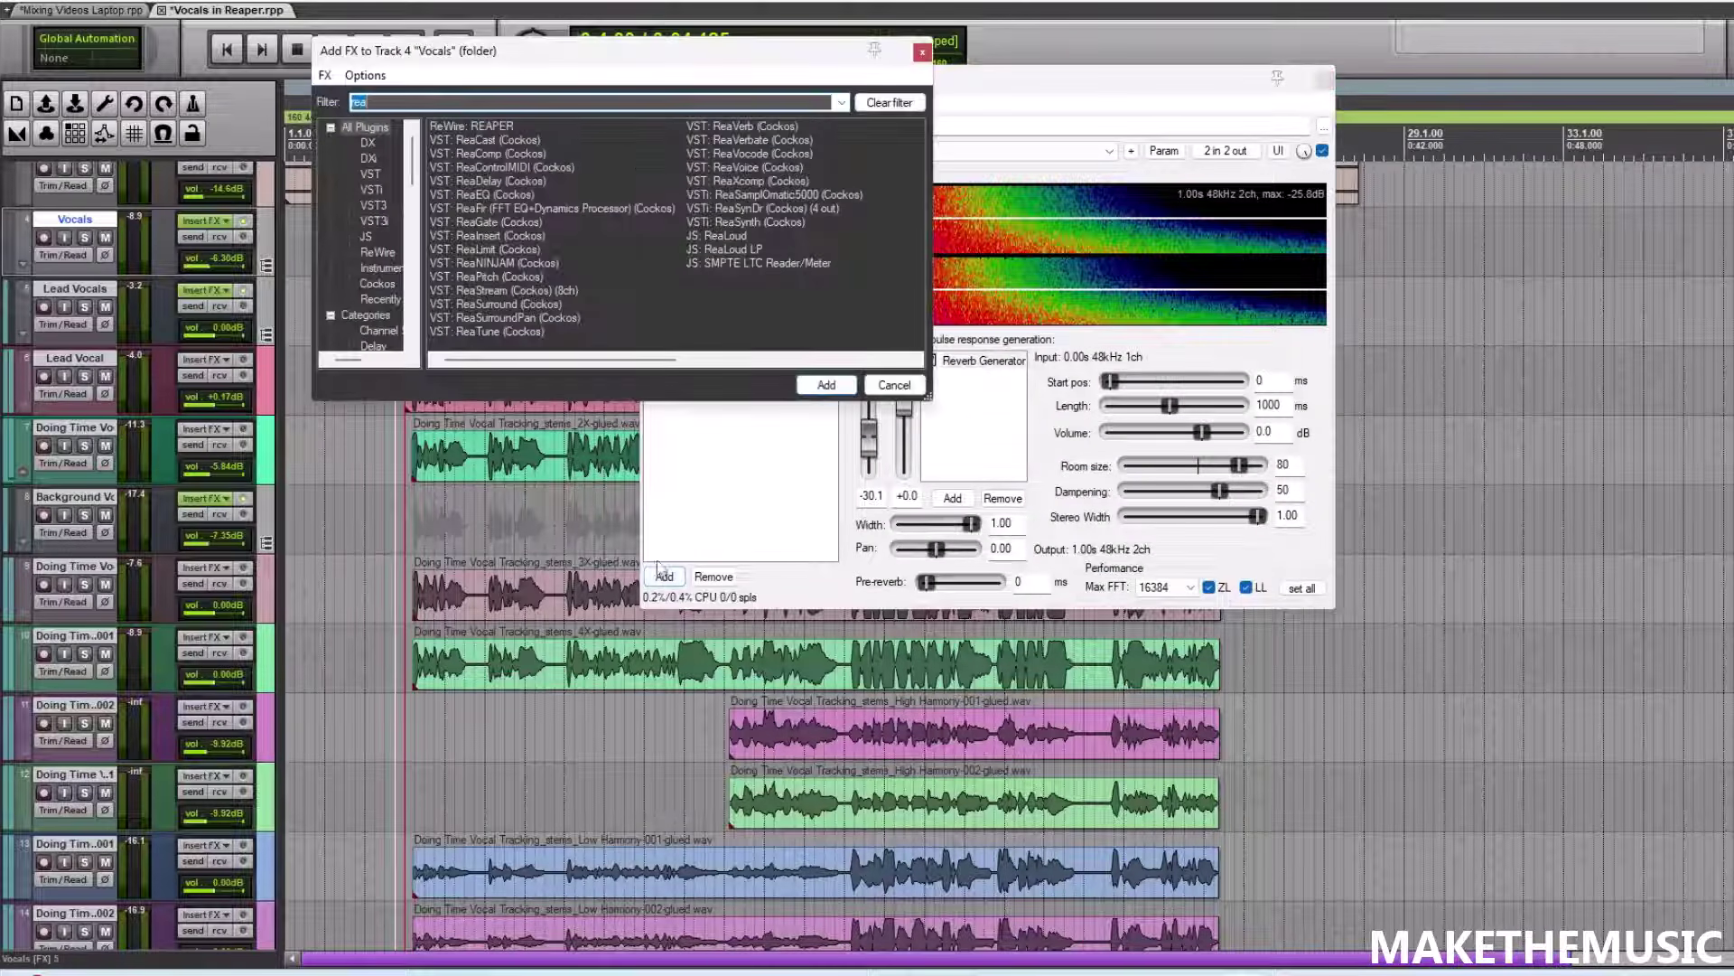
pyautogui.write('lim')
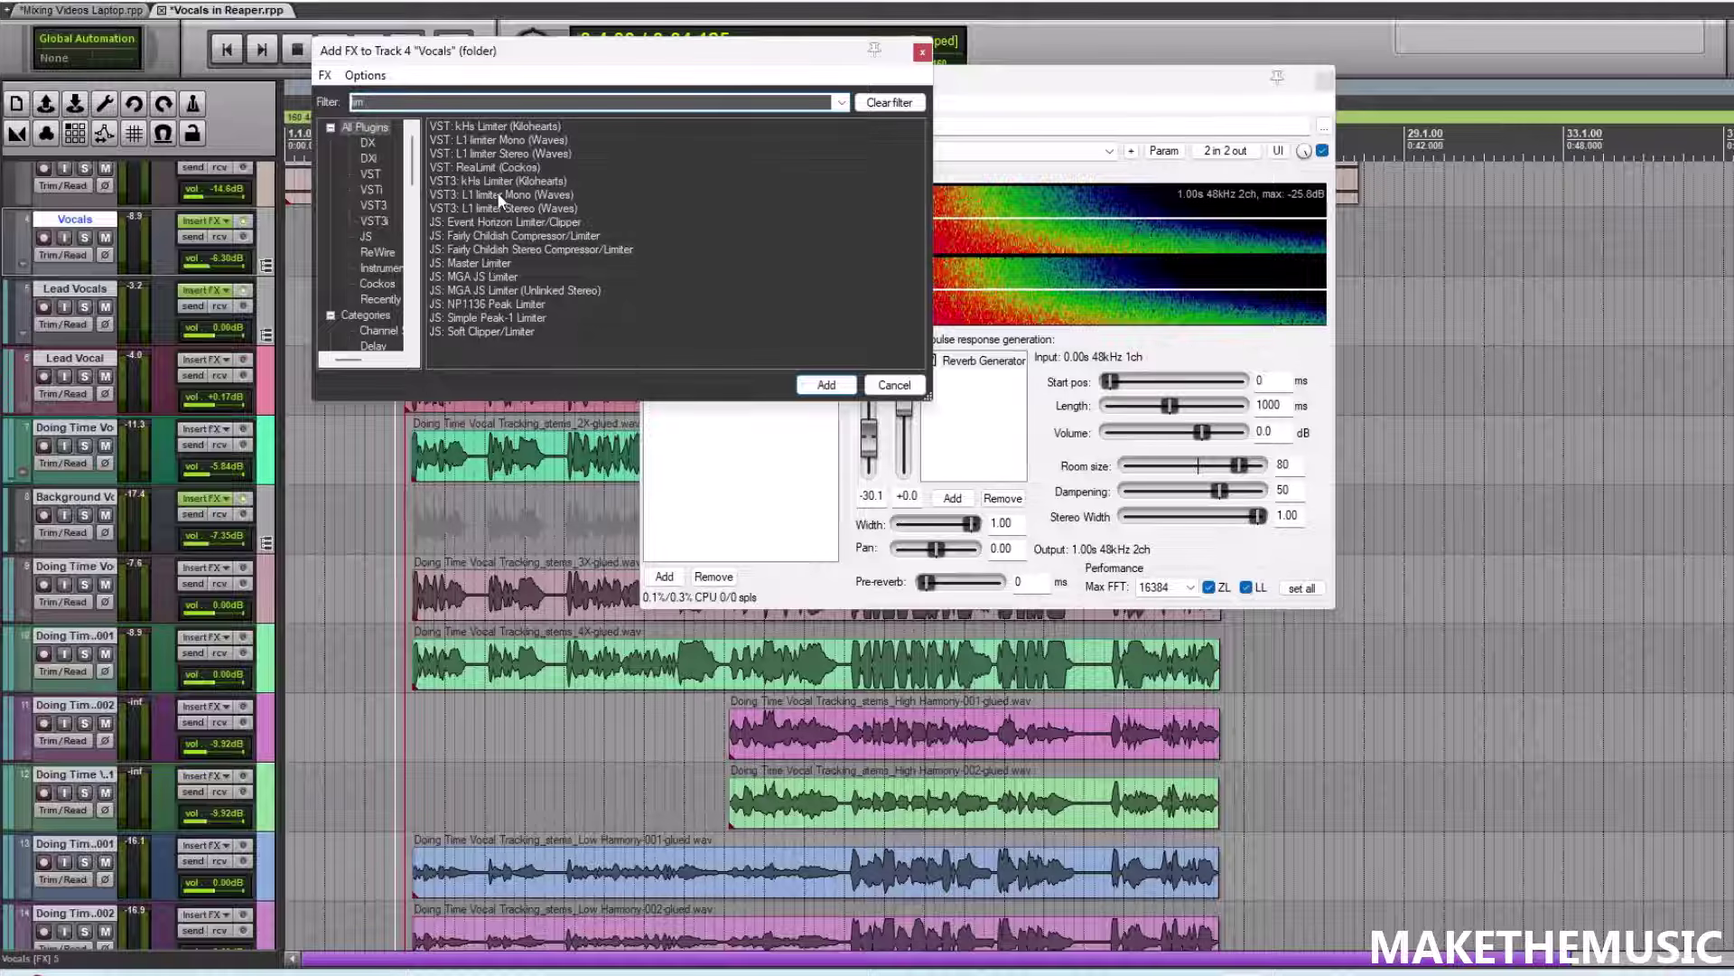
pyautogui.doubleClick(495, 168)
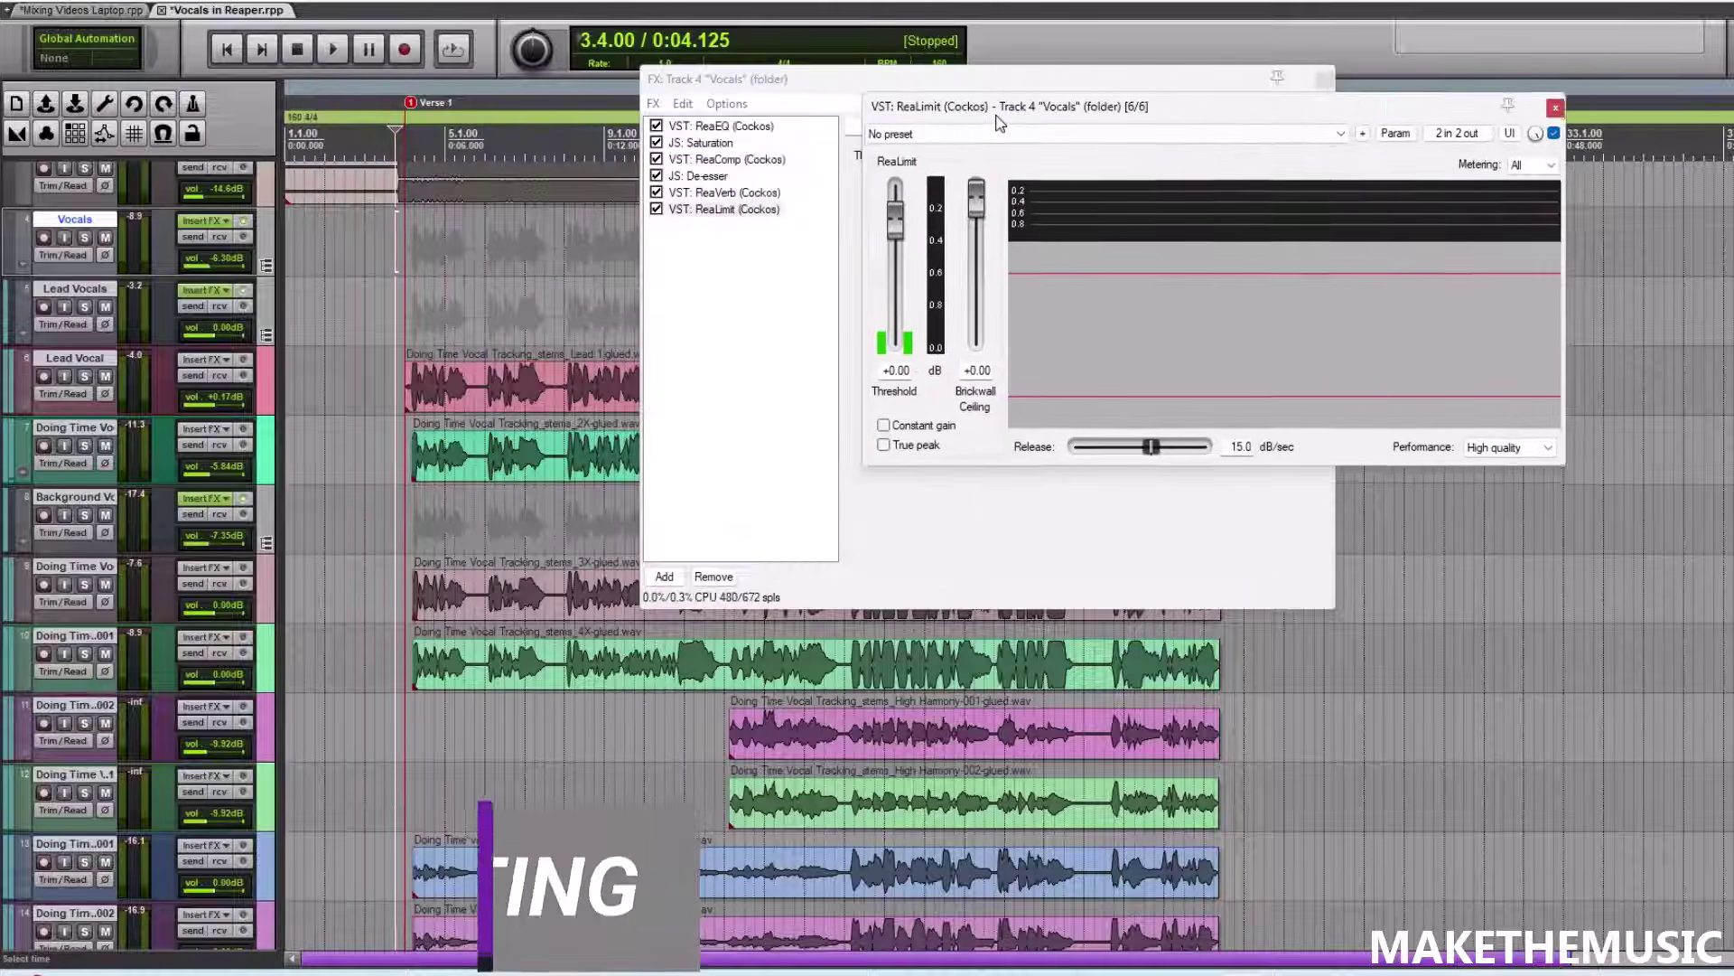
pyautogui.moveTo(718, 211); pyautogui.dragTo(717, 178)
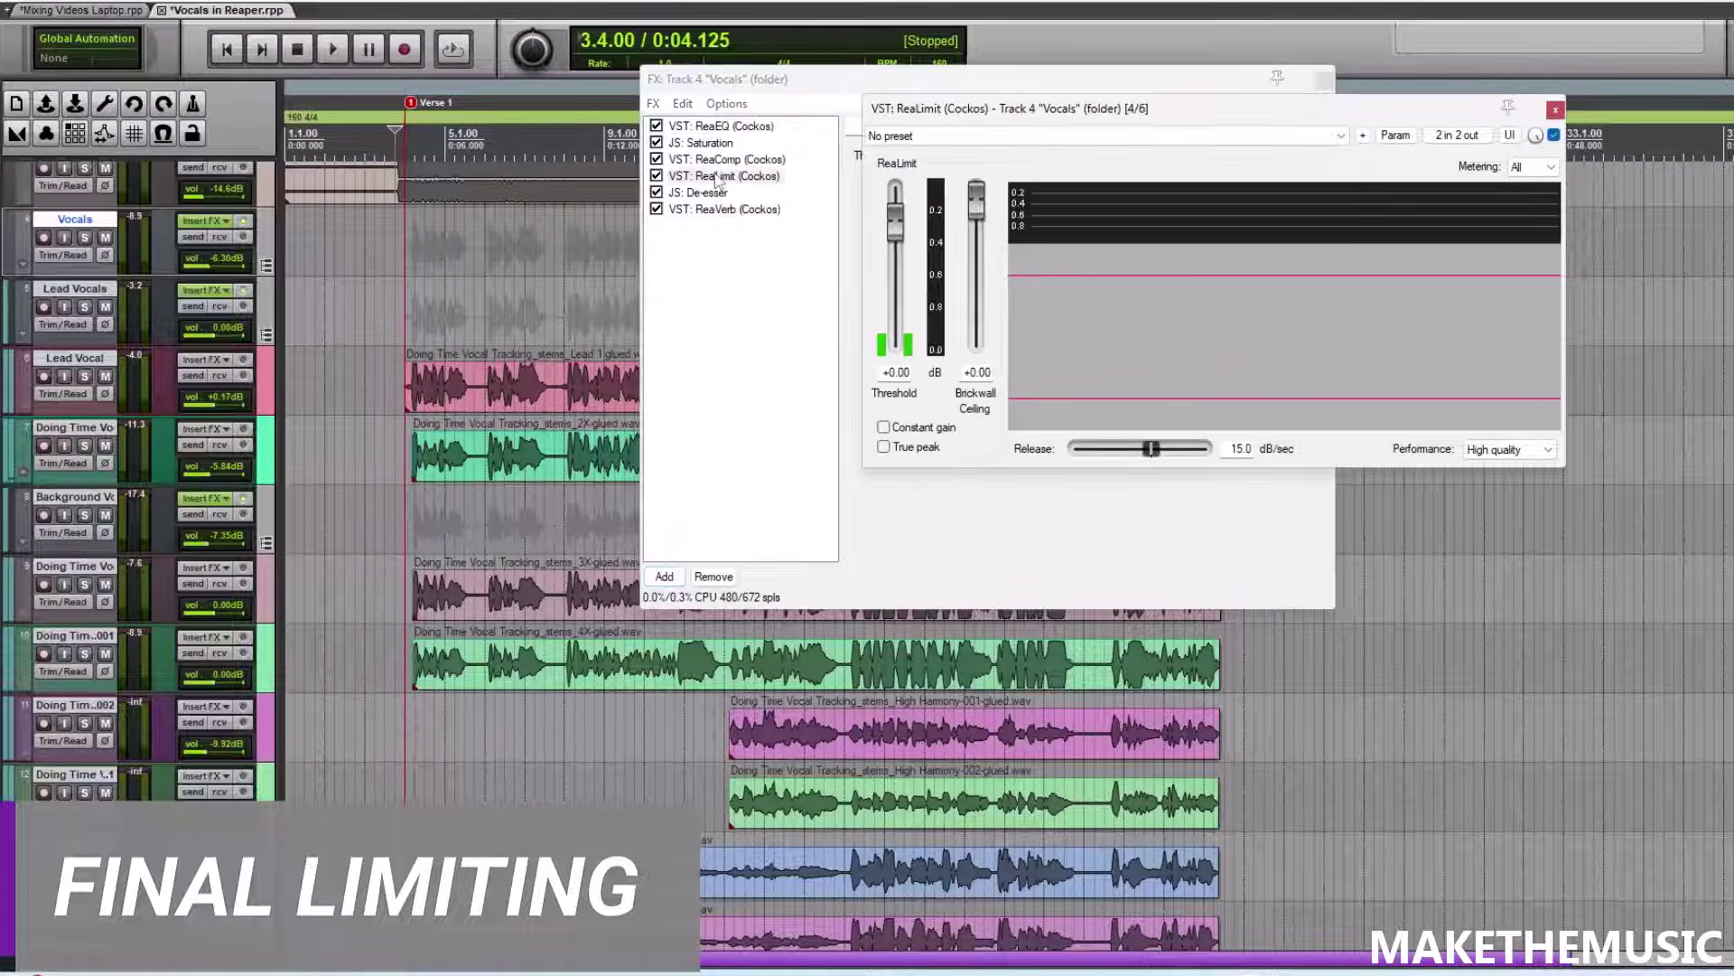
pyautogui.press('=')
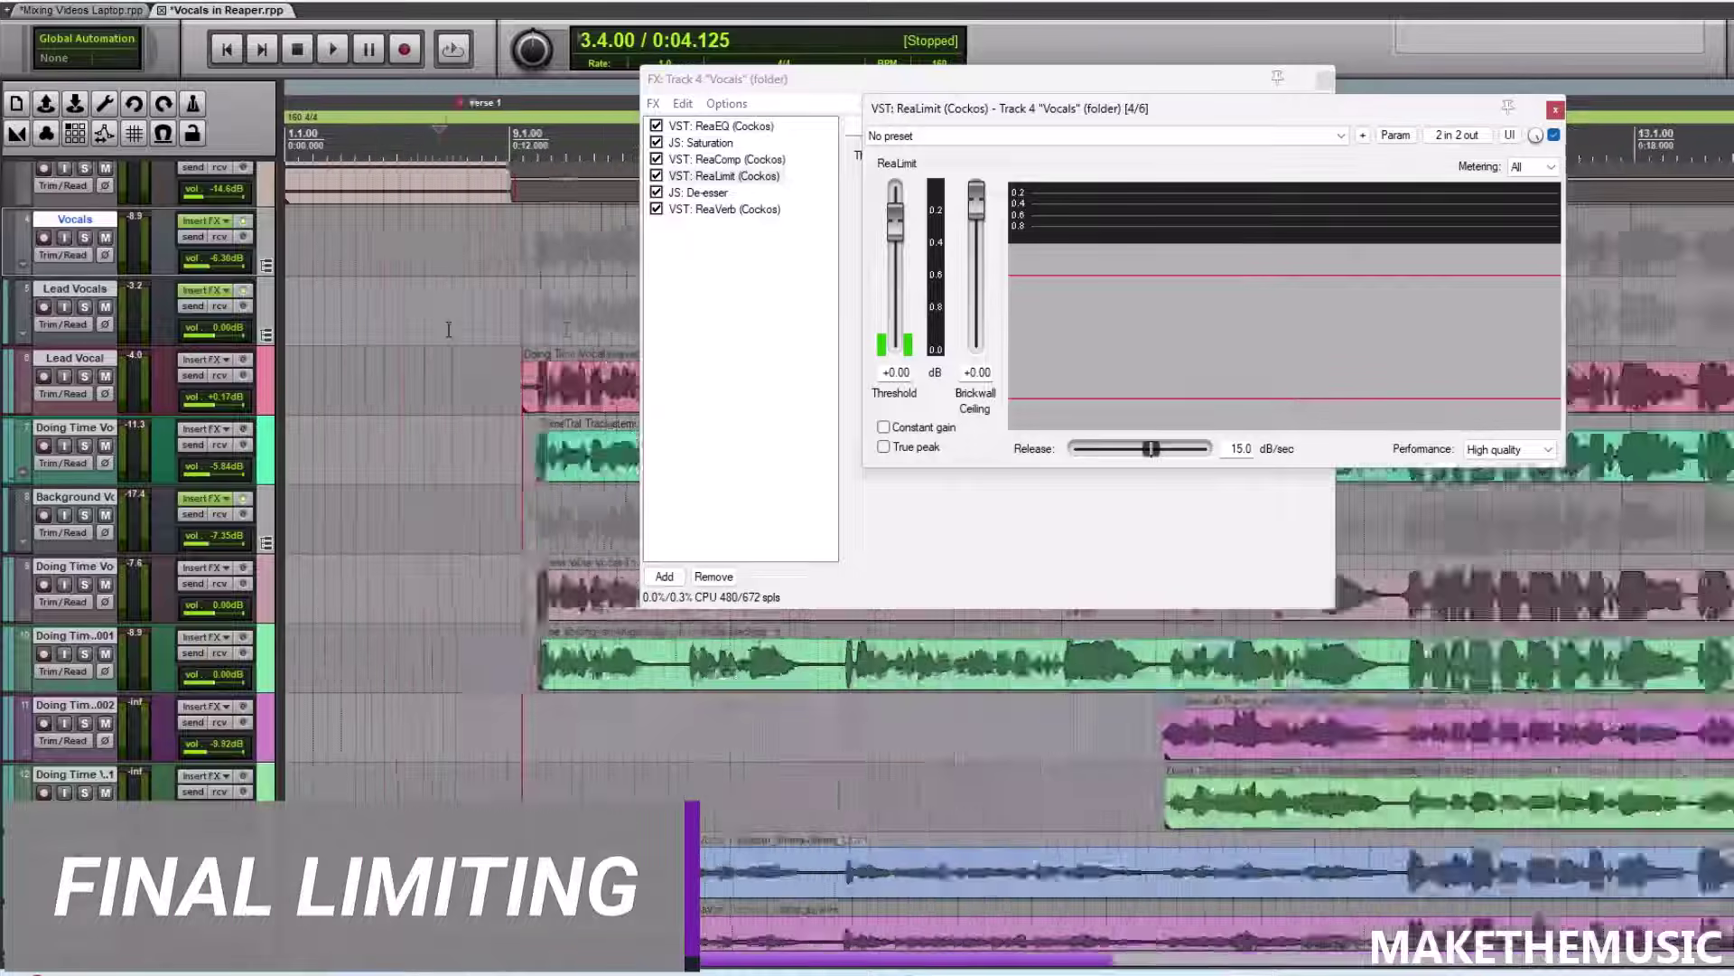
pyautogui.click(1325, 81)
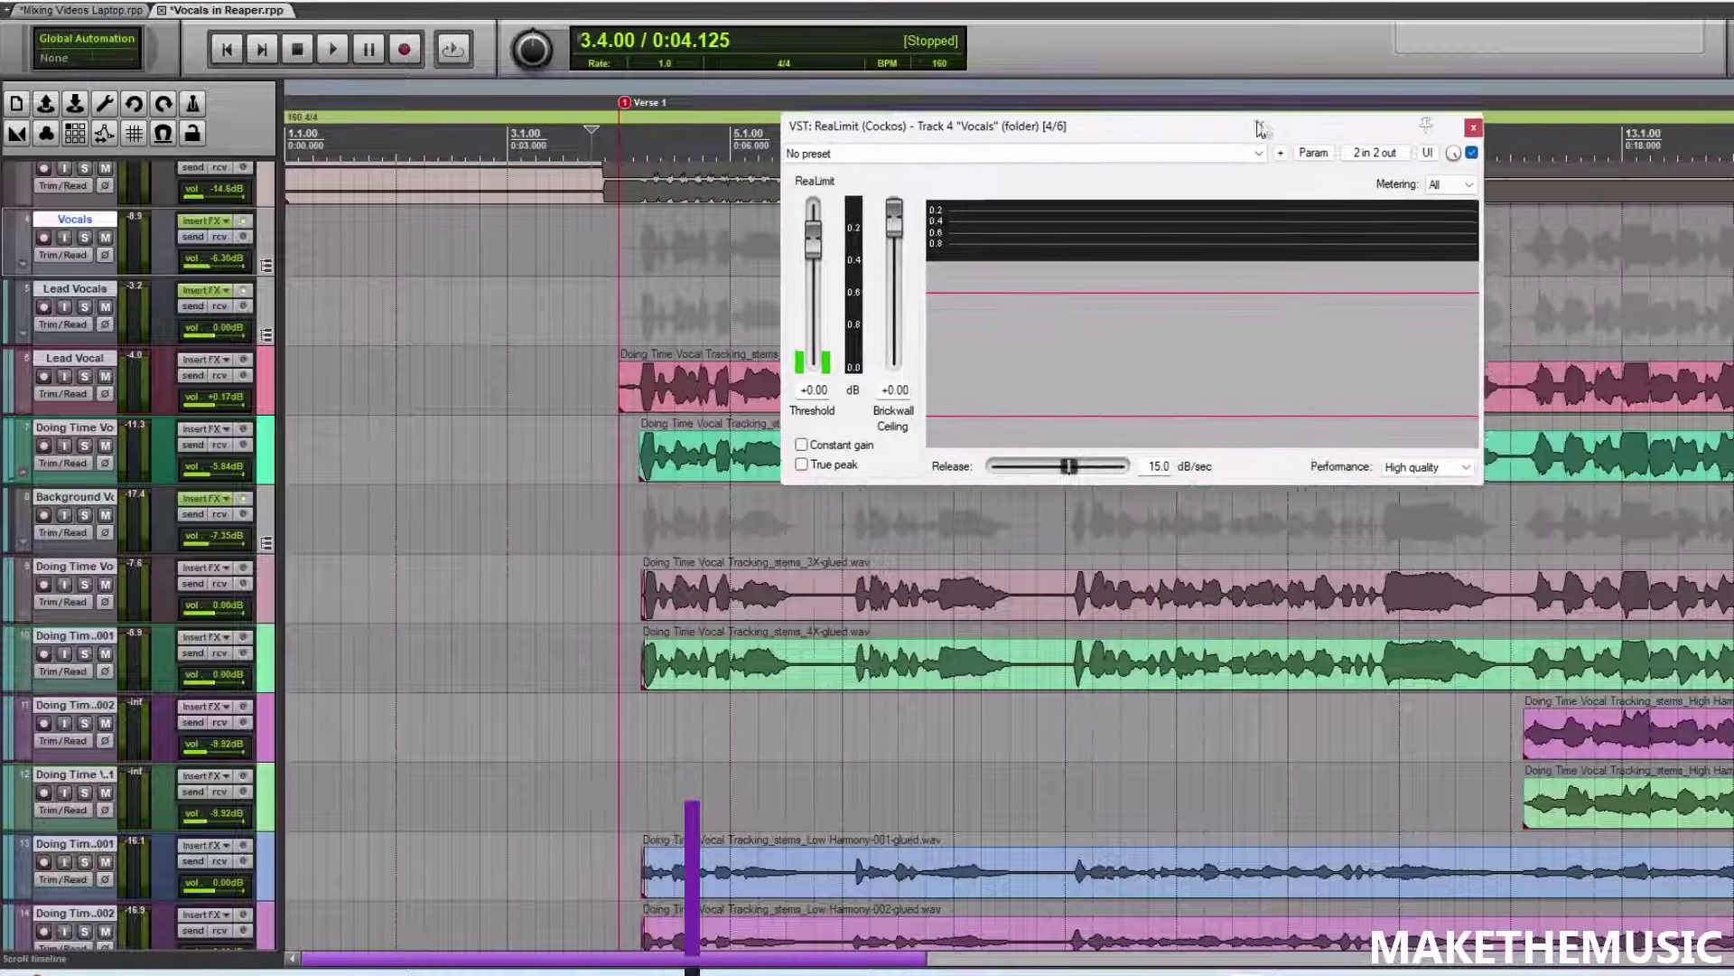
# - Play from 3.4.50 and lower ReaLimit's threshold to -16.90 dB and its brickwall ceiling to -6.85 dB
pyautogui.click(611, 286)
pyautogui.press('space')
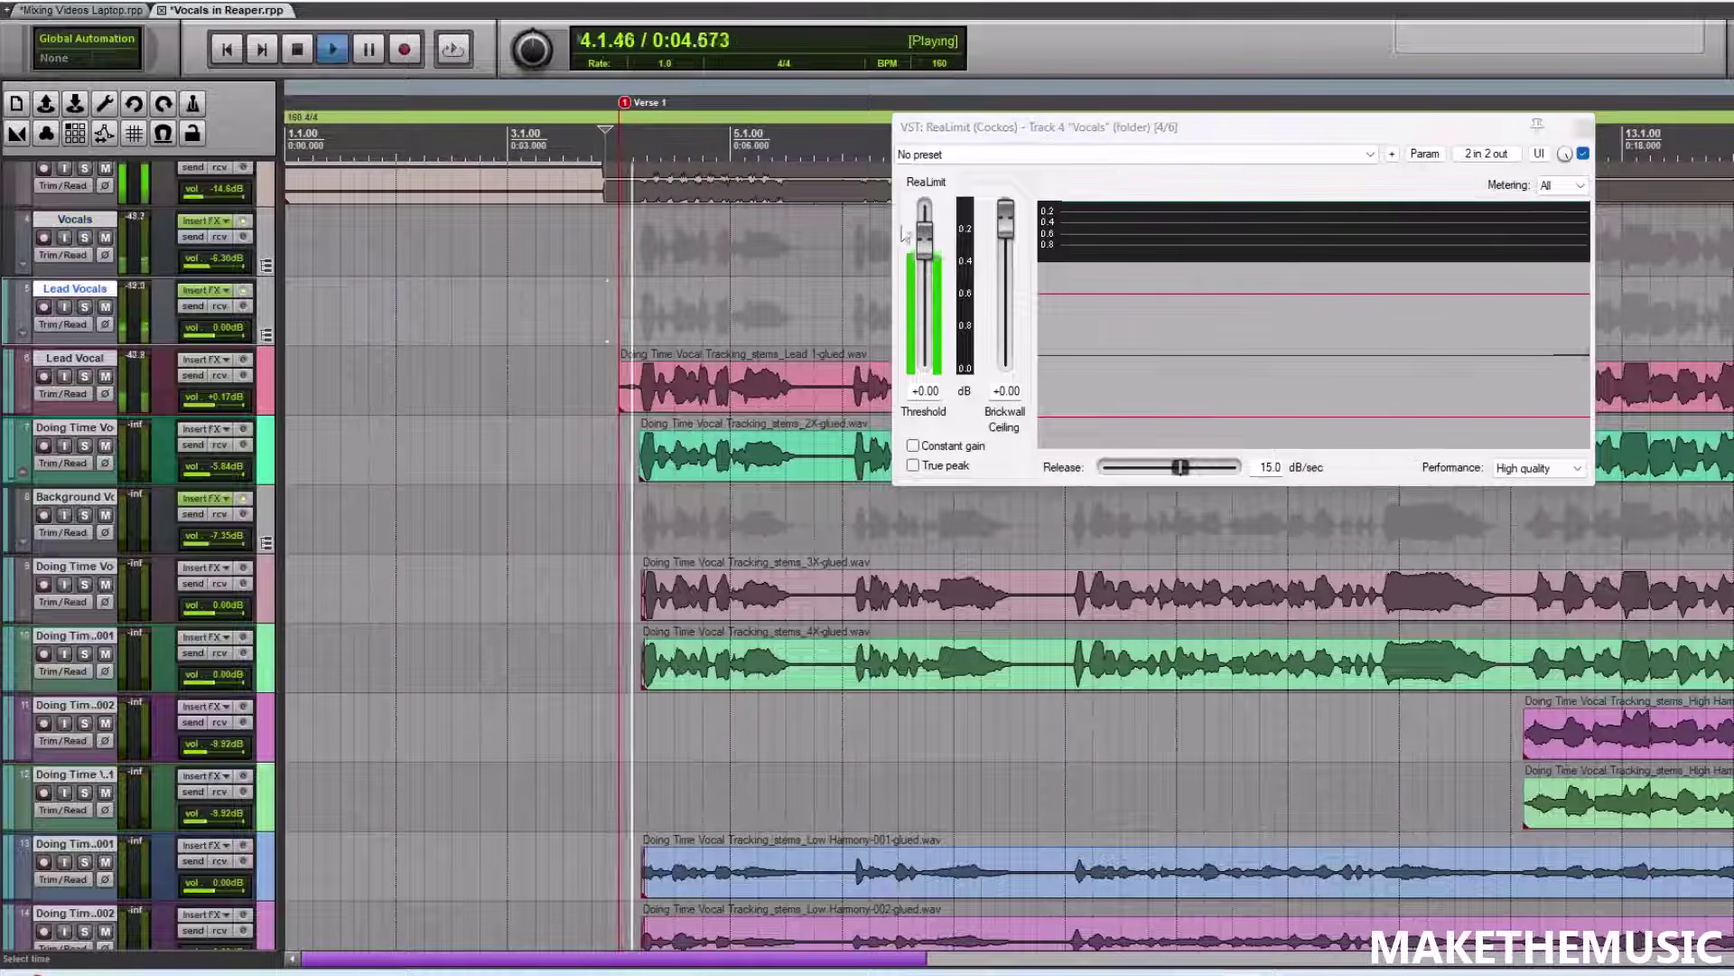
pyautogui.press('space')
pyautogui.moveTo(924, 237); pyautogui.dragTo(925, 277)
pyautogui.press('space')
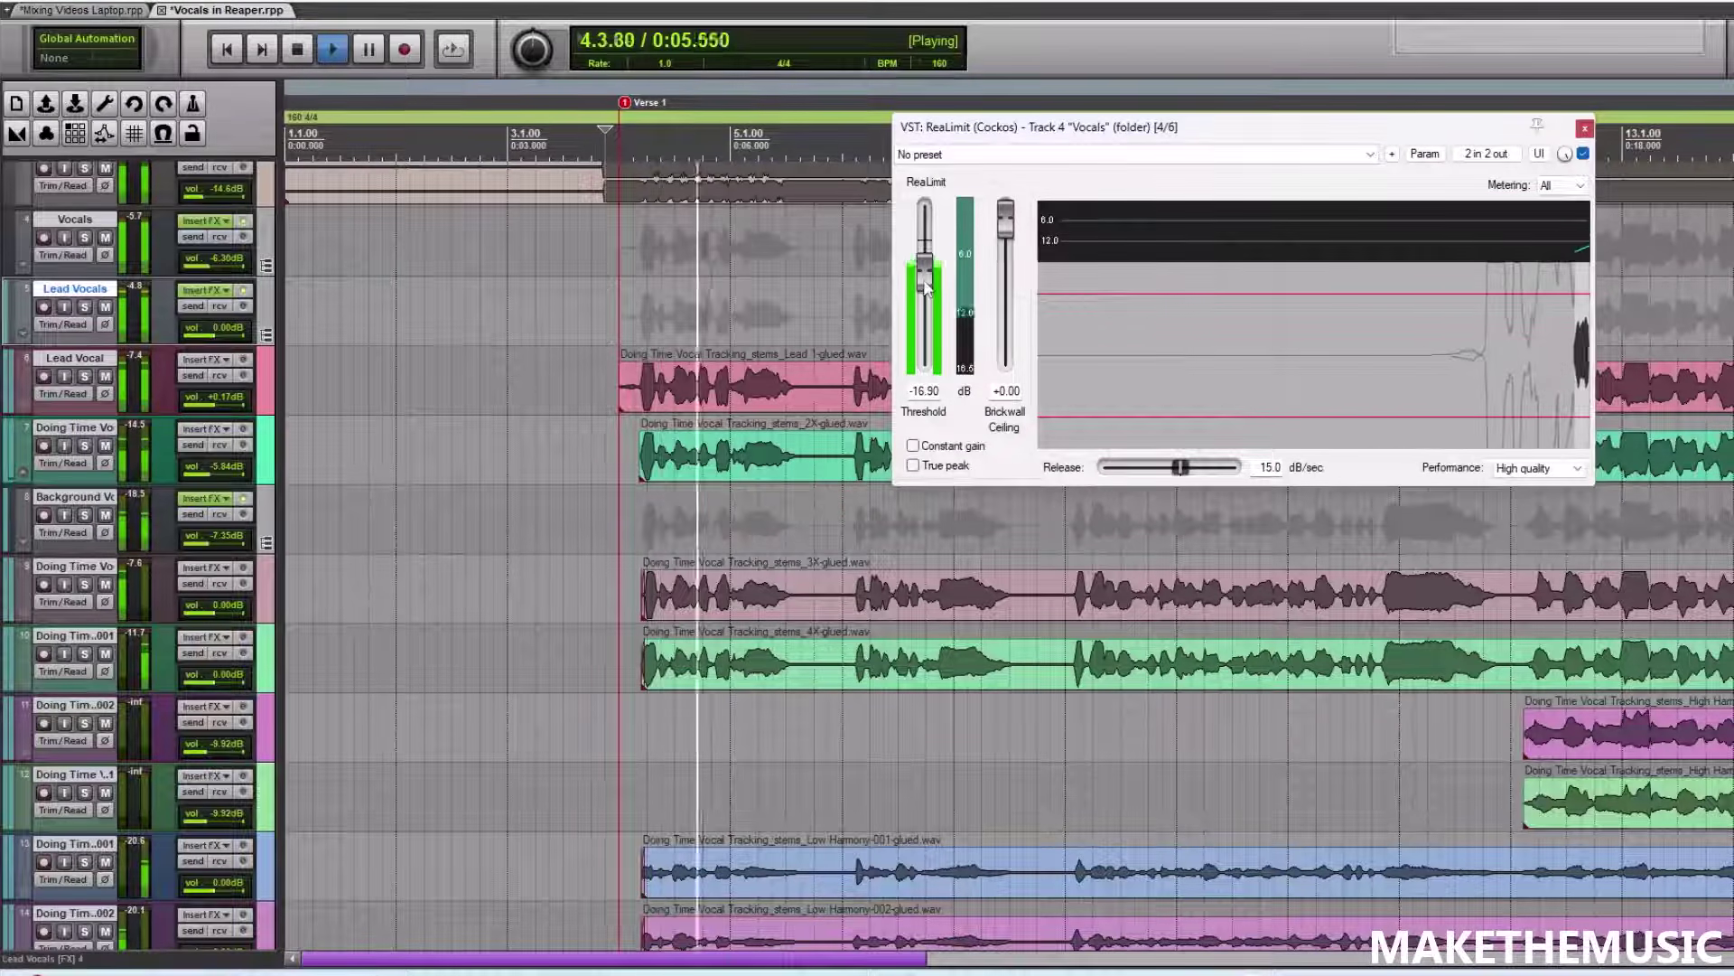
pyautogui.moveTo(1005, 217); pyautogui.dragTo(1007, 245)
pyautogui.press('space')
# - Replay the verse, set ReaLimit's threshold to -13.30 dB and brickwall ceiling to -8.50 dB, and close the limiter
pyautogui.press('-')
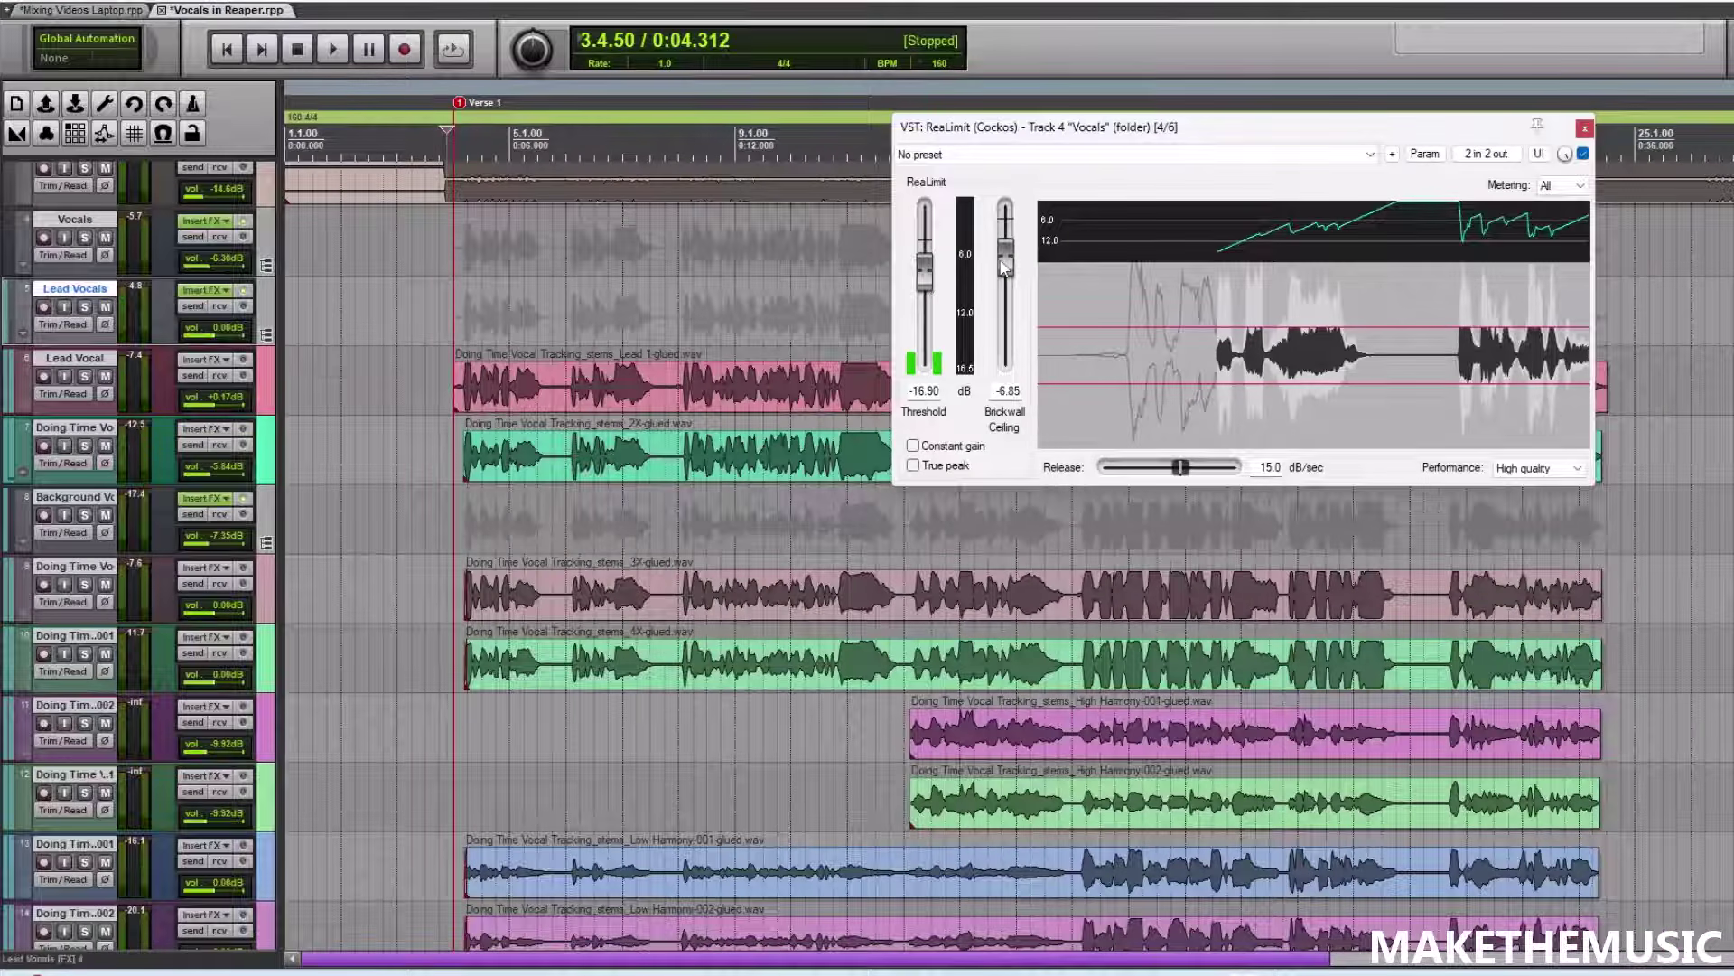
pyautogui.scroll(-4, 674, 337)
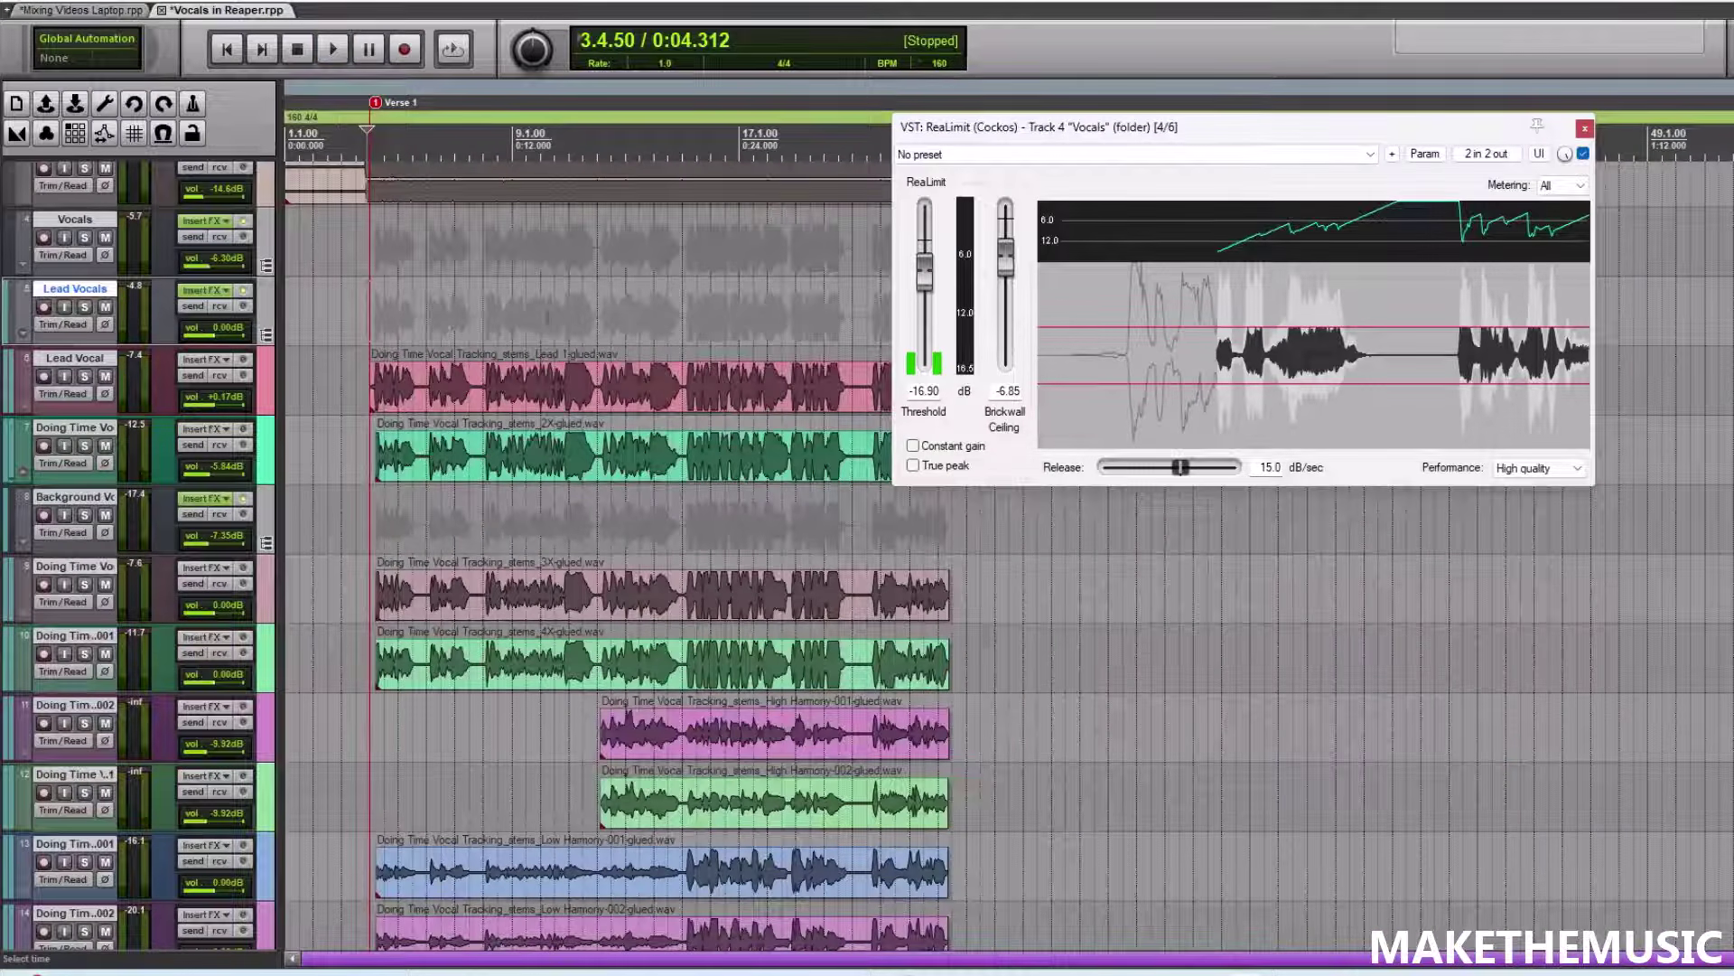
pyautogui.press('space')
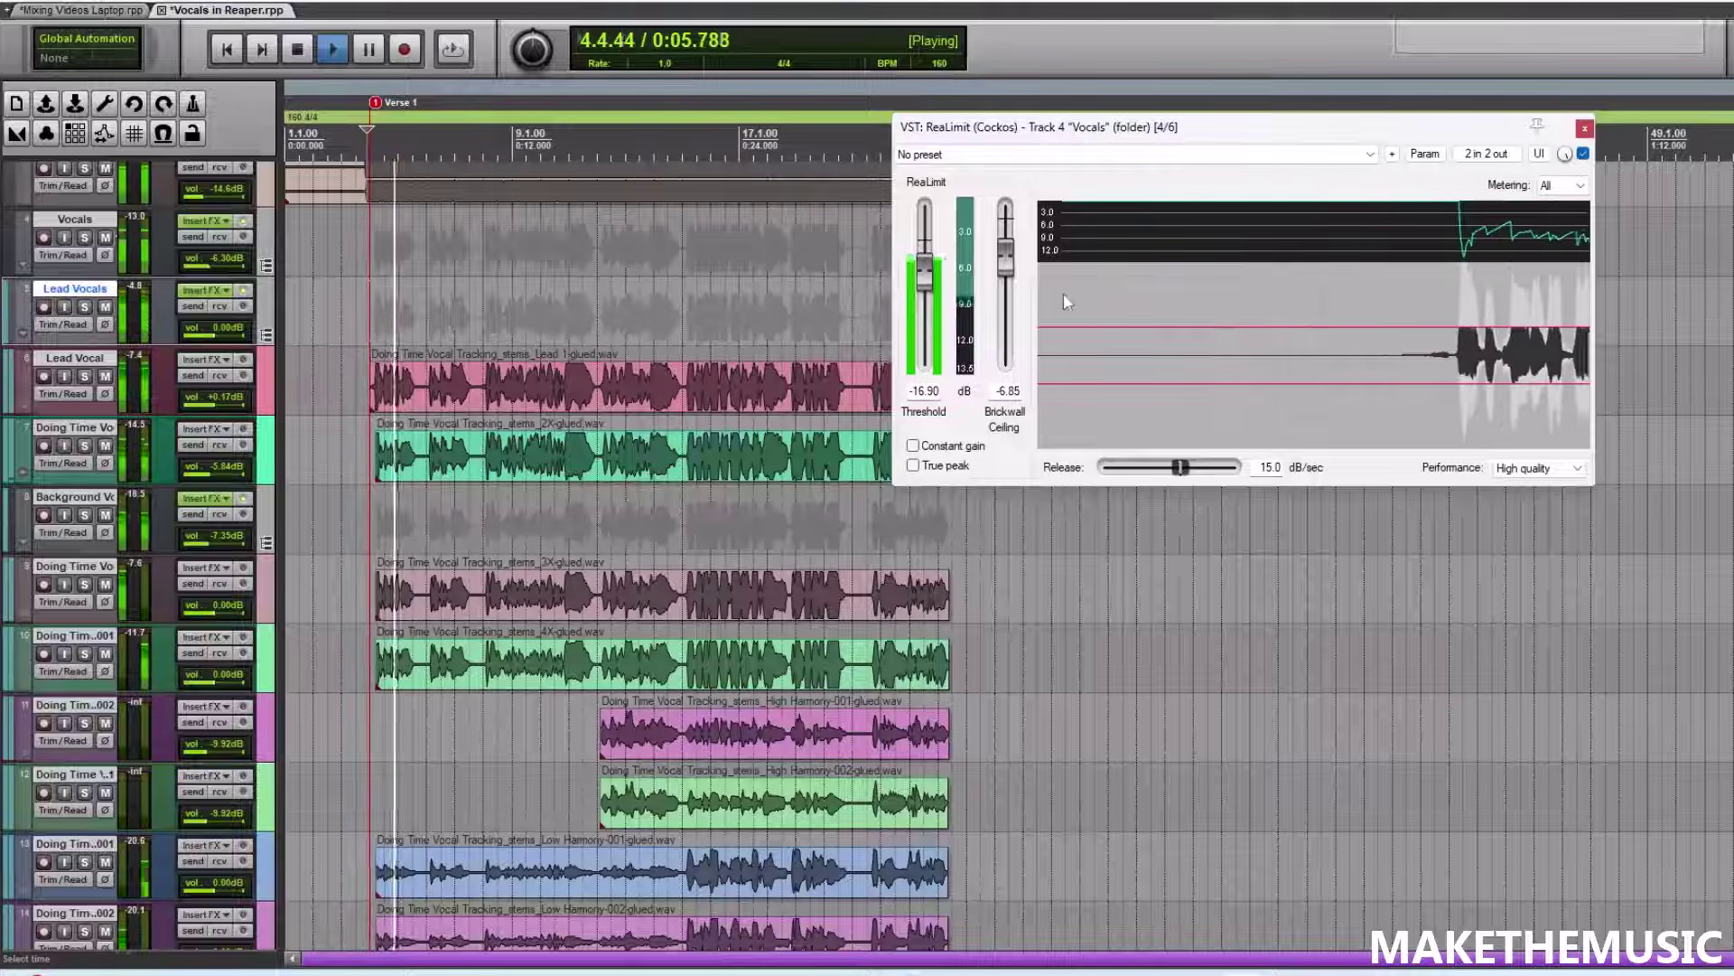
pyautogui.moveTo(1006, 259); pyautogui.dragTo(987, 280)
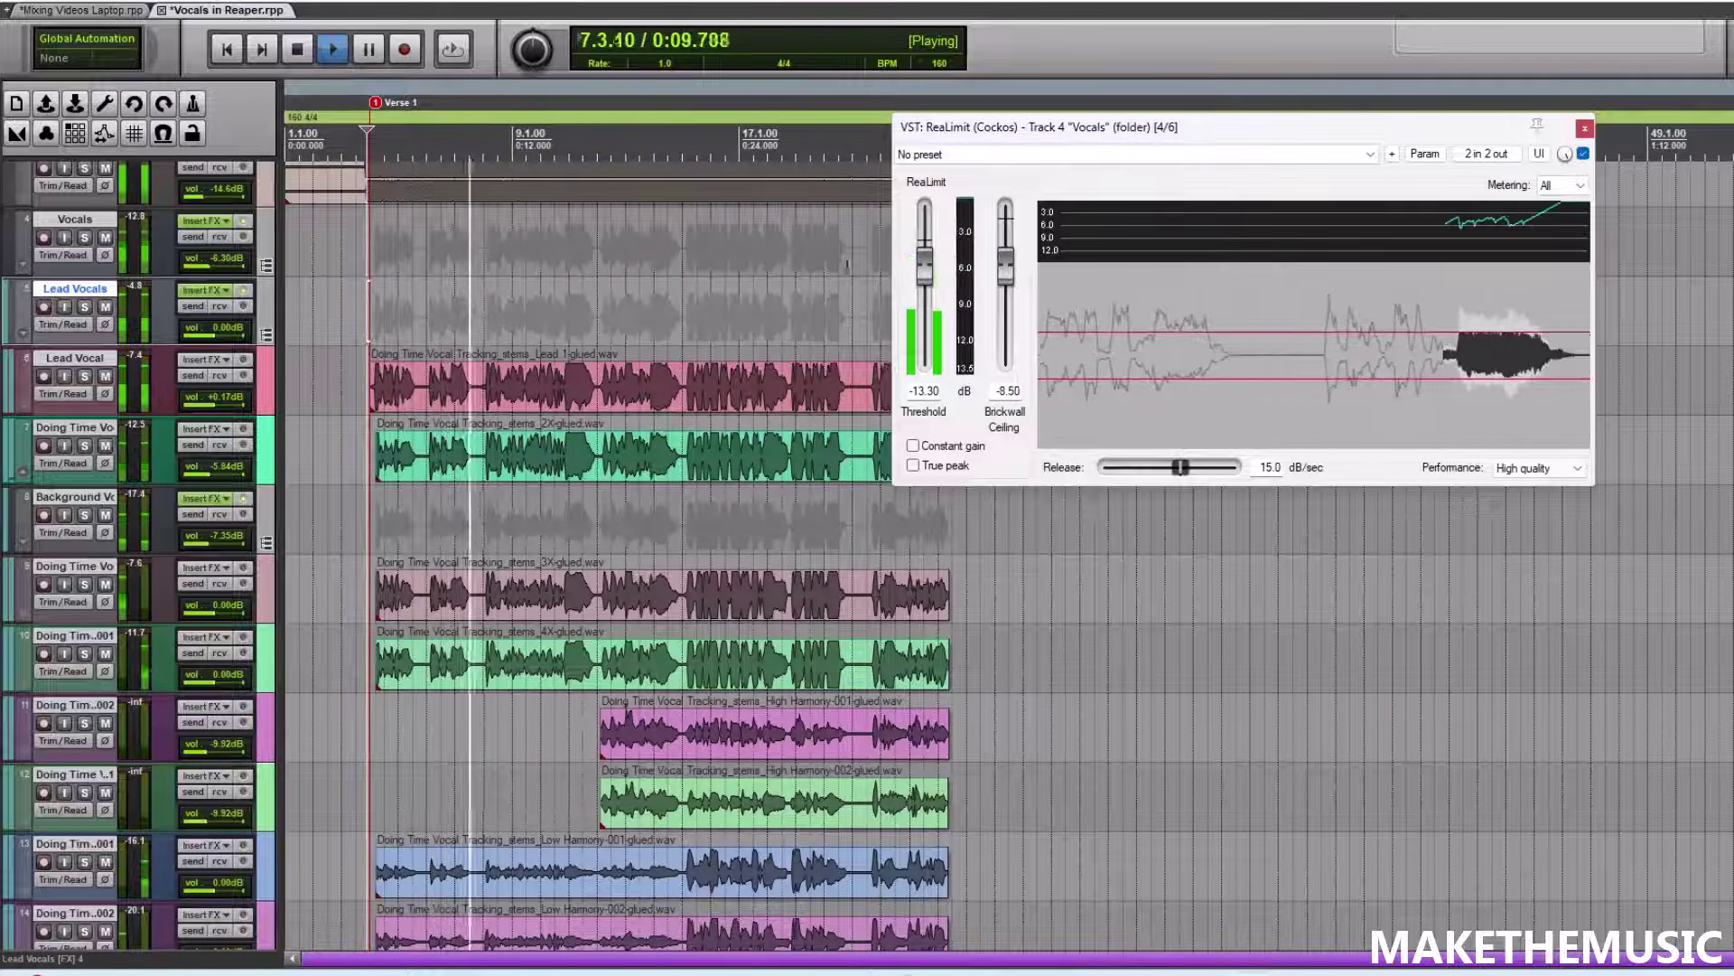
pyautogui.scroll(2, 847, 265)
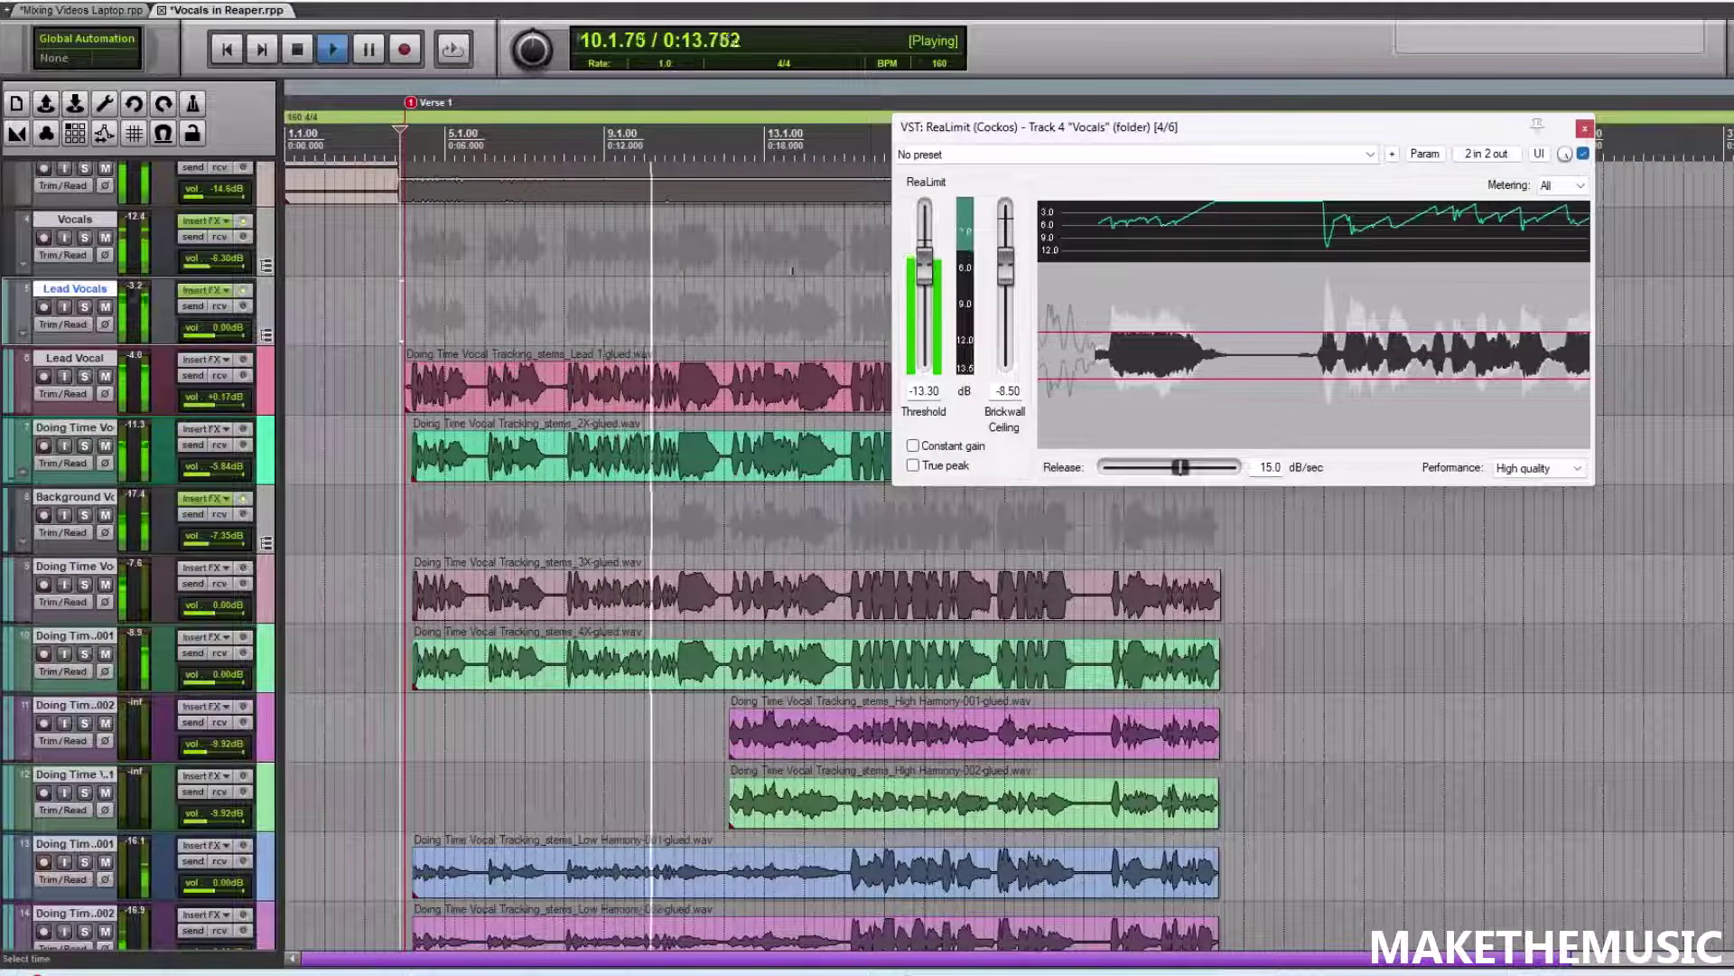
pyautogui.scroll(-2, 792, 270)
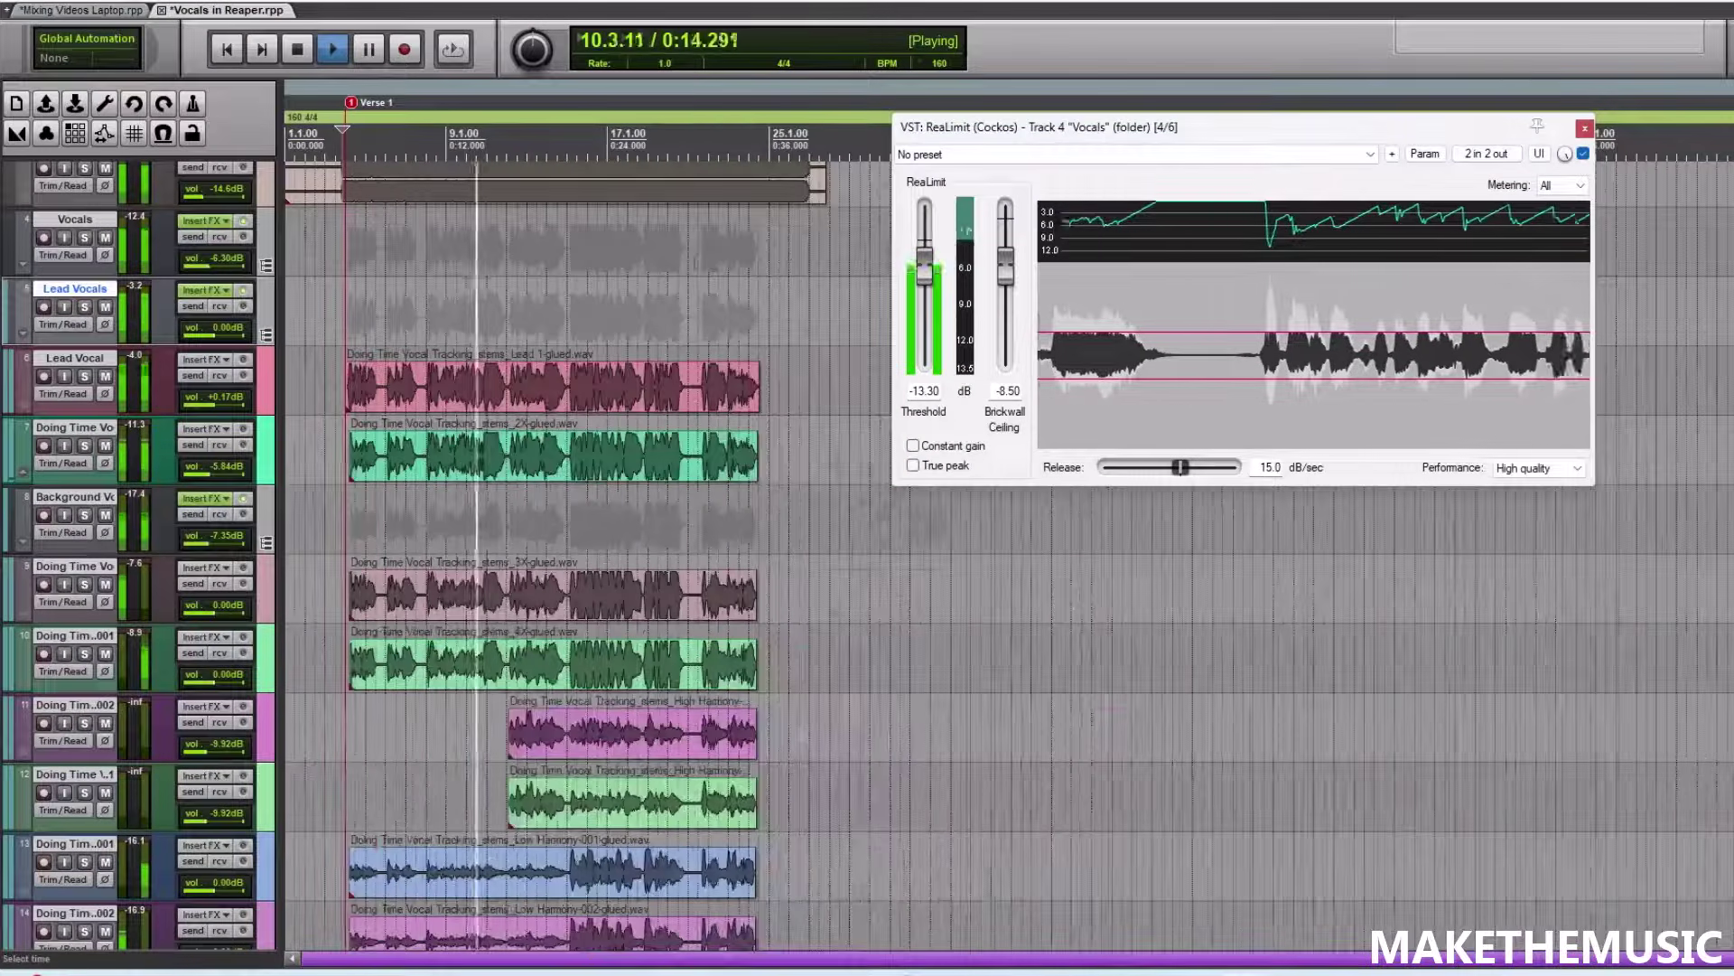
pyautogui.click(1583, 133)
# - Listen to the full mix through the verse with the vocal limiter applied
pyautogui.scroll(2, 993, 542)
pyautogui.scroll(-1, 993, 542)
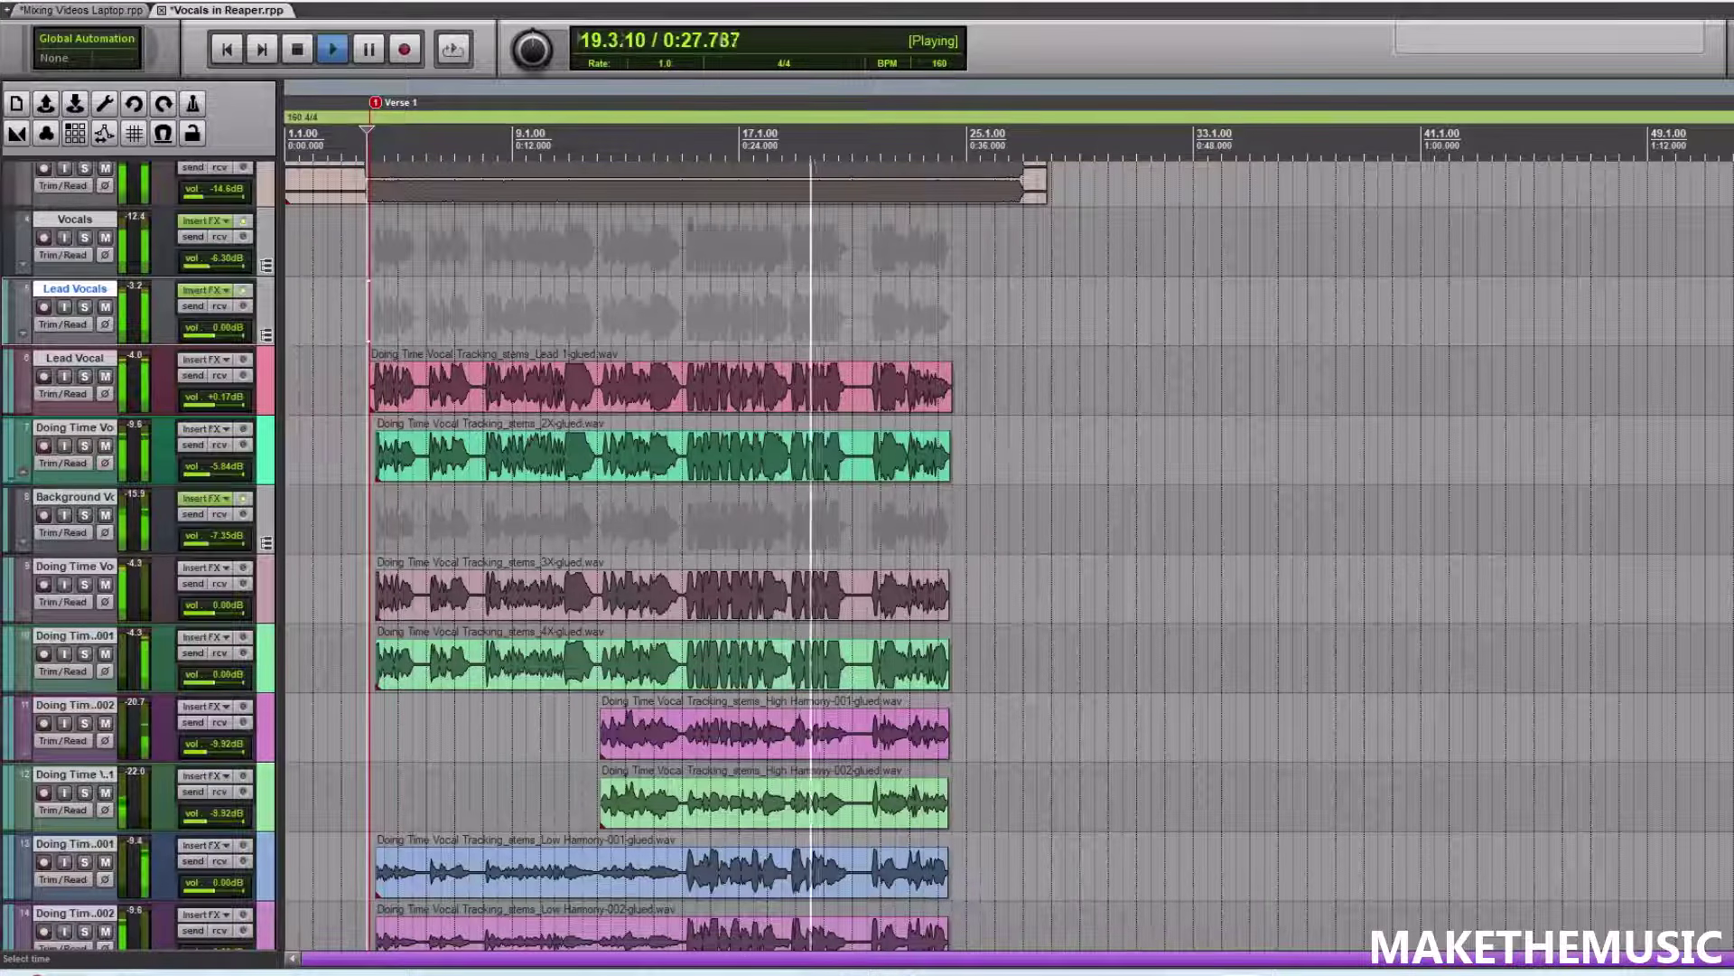
pyautogui.press('space')
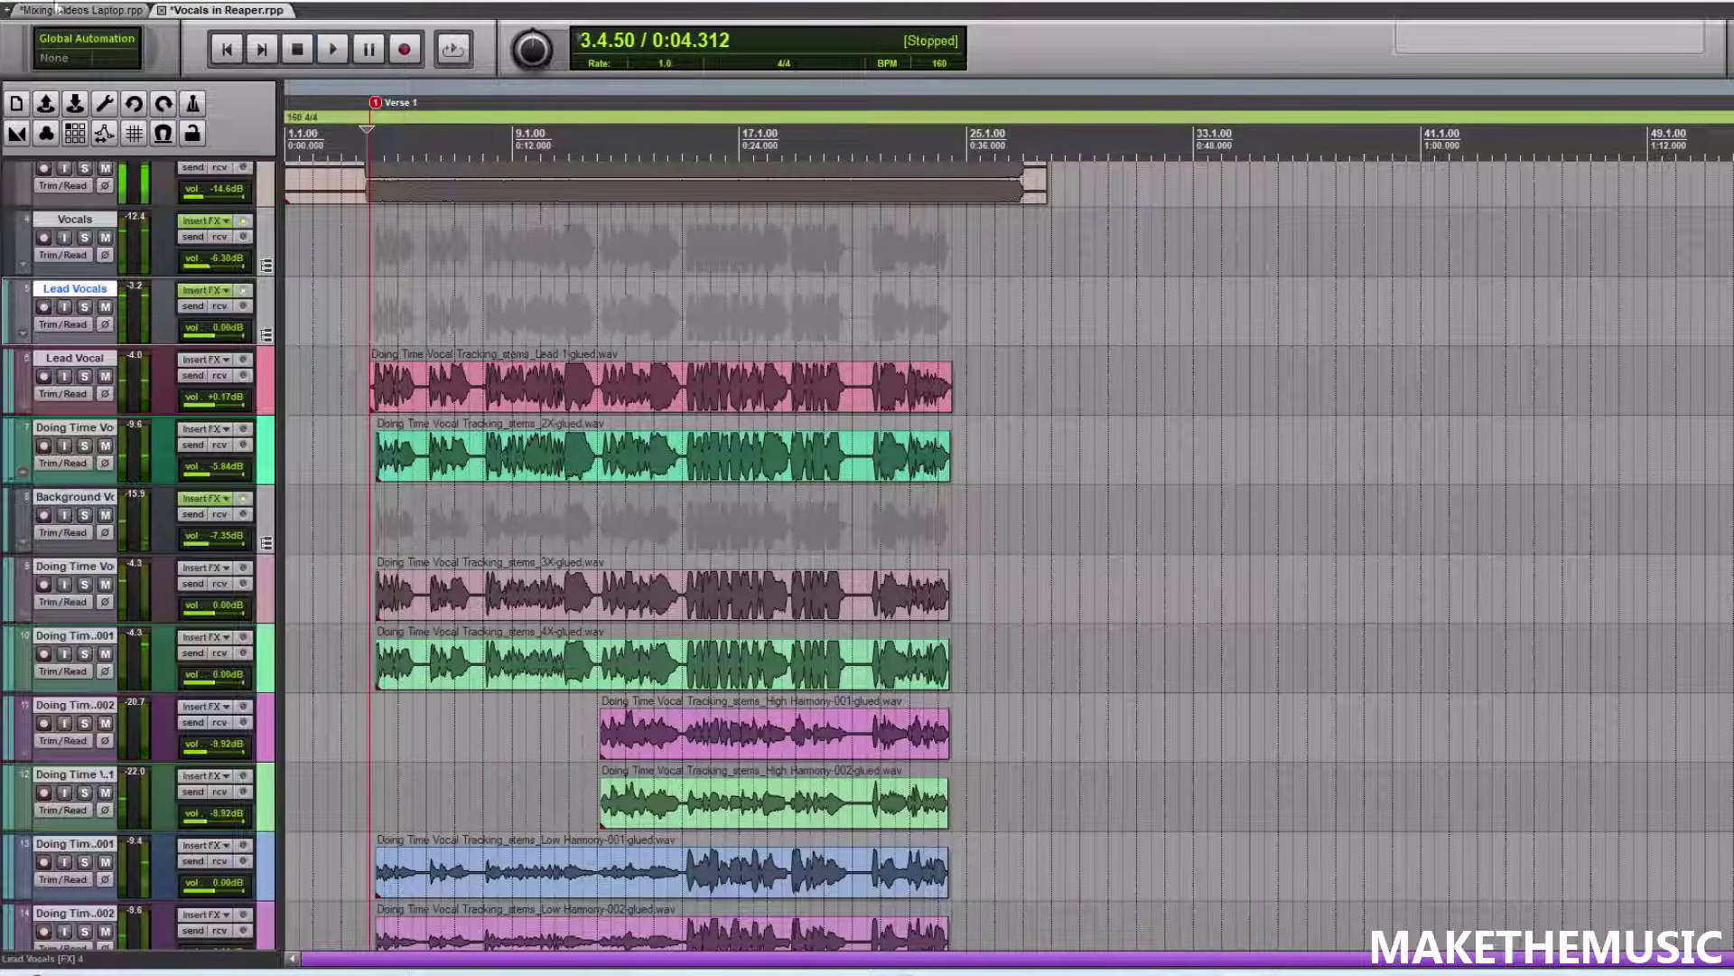
pyautogui.hotkey('alt', 'f')
pyautogui.press('Escape')
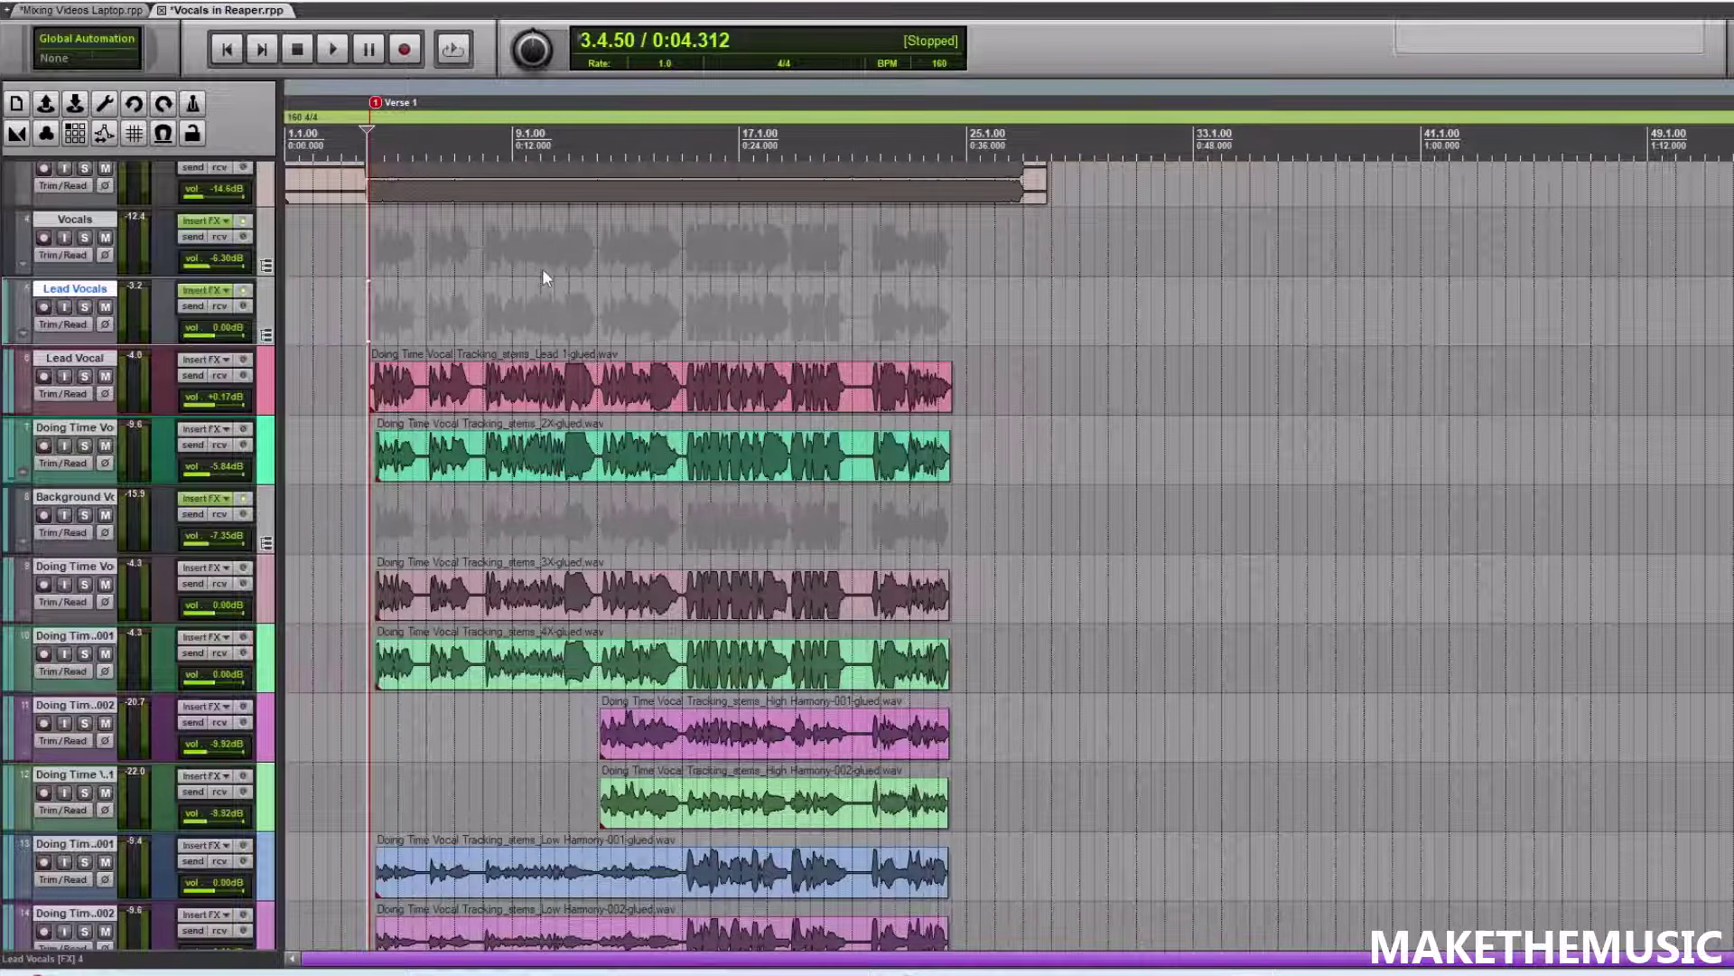
# - Bypass the effects on the Vocals, Lead Vocals and Background Vocals folders and play the verse unprocessed
pyautogui.scroll(3, 542, 268)
pyautogui.press('Up')
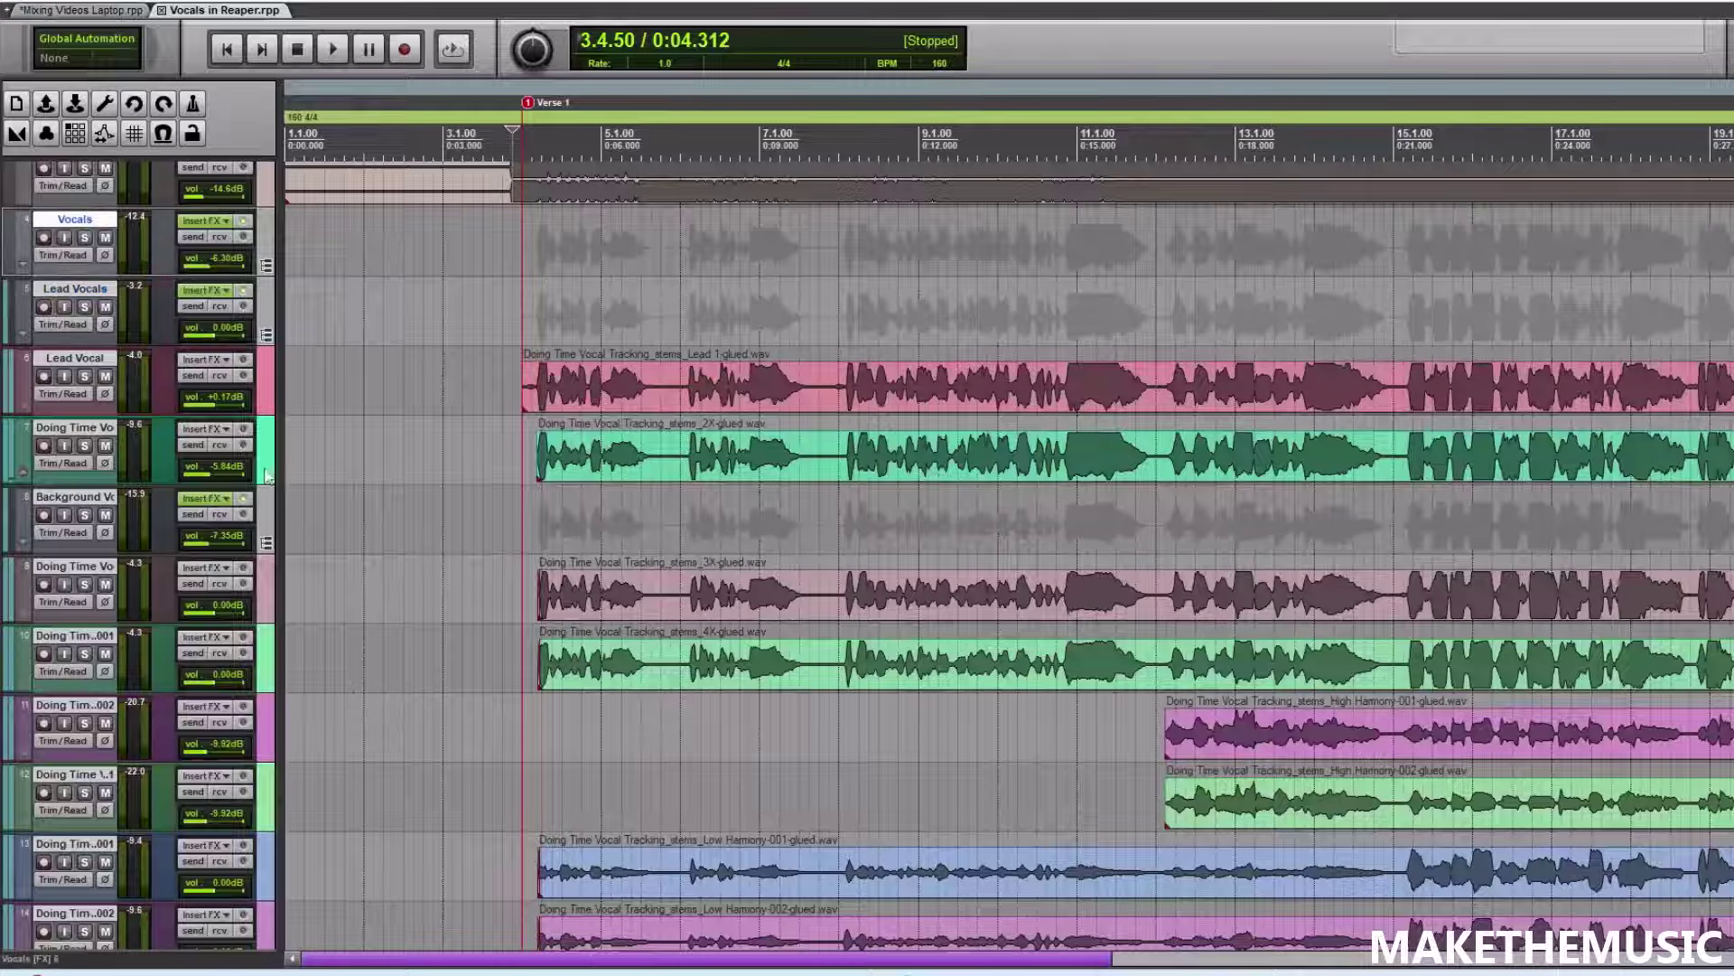
pyautogui.keyDown('shift'); pyautogui.click(274, 510); pyautogui.keyUp('shift')
pyautogui.press('space')
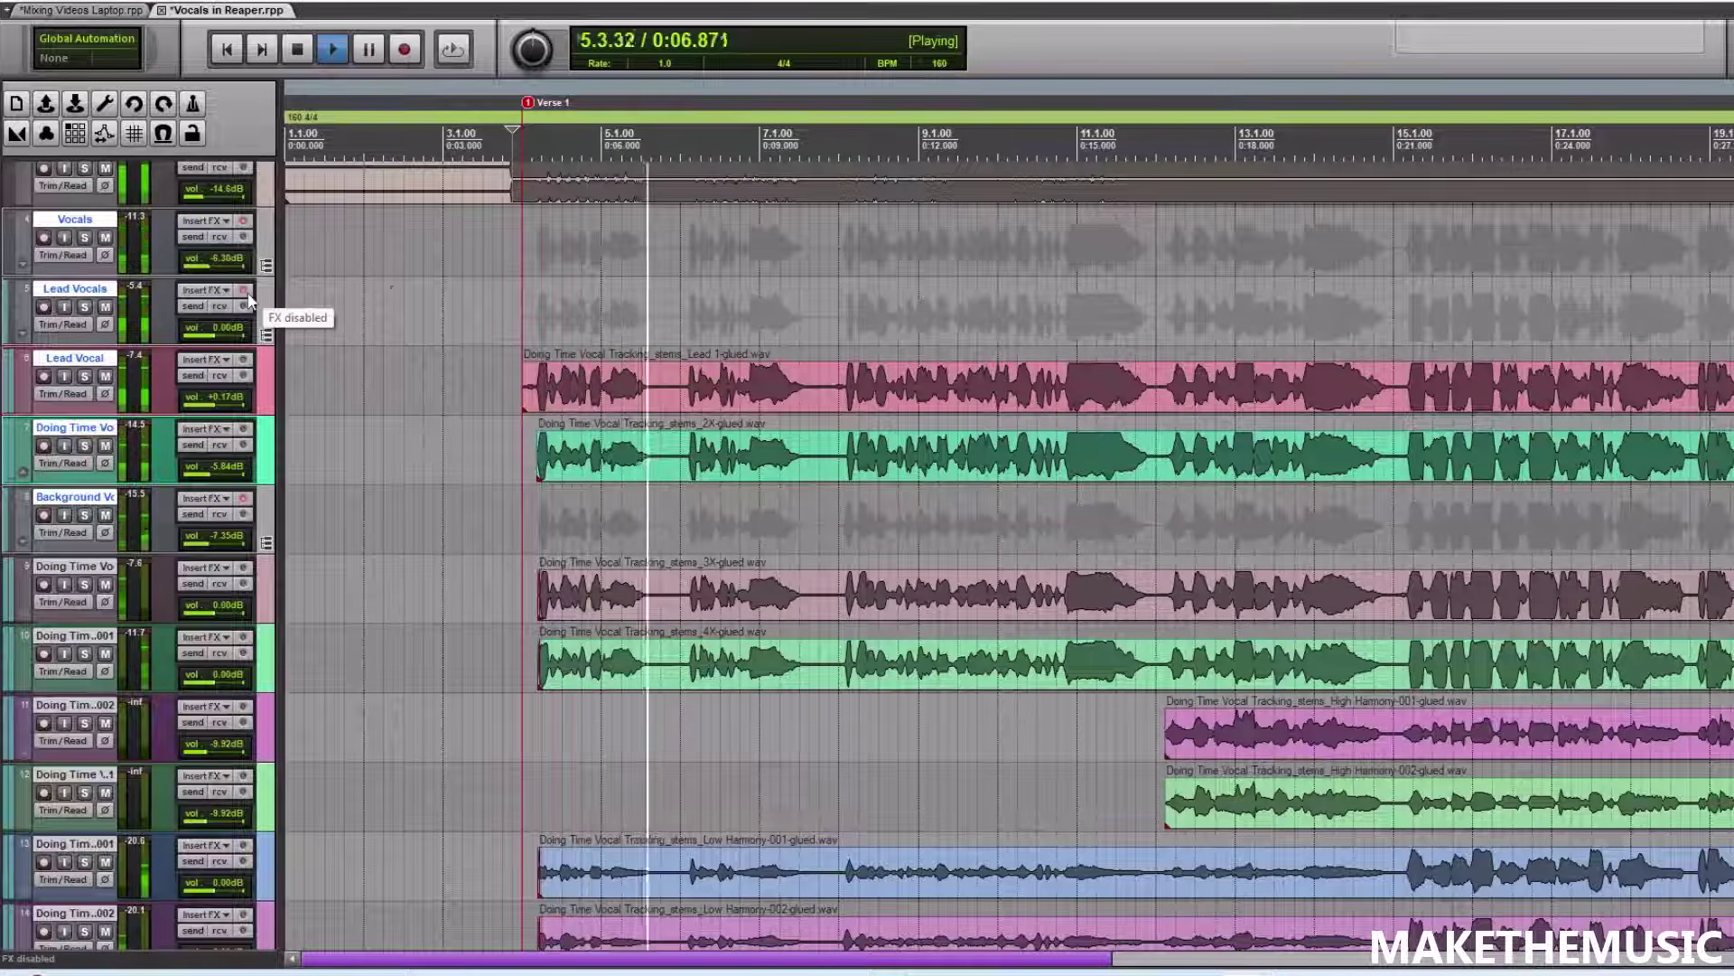
pyautogui.scroll(-1, 287, 318)
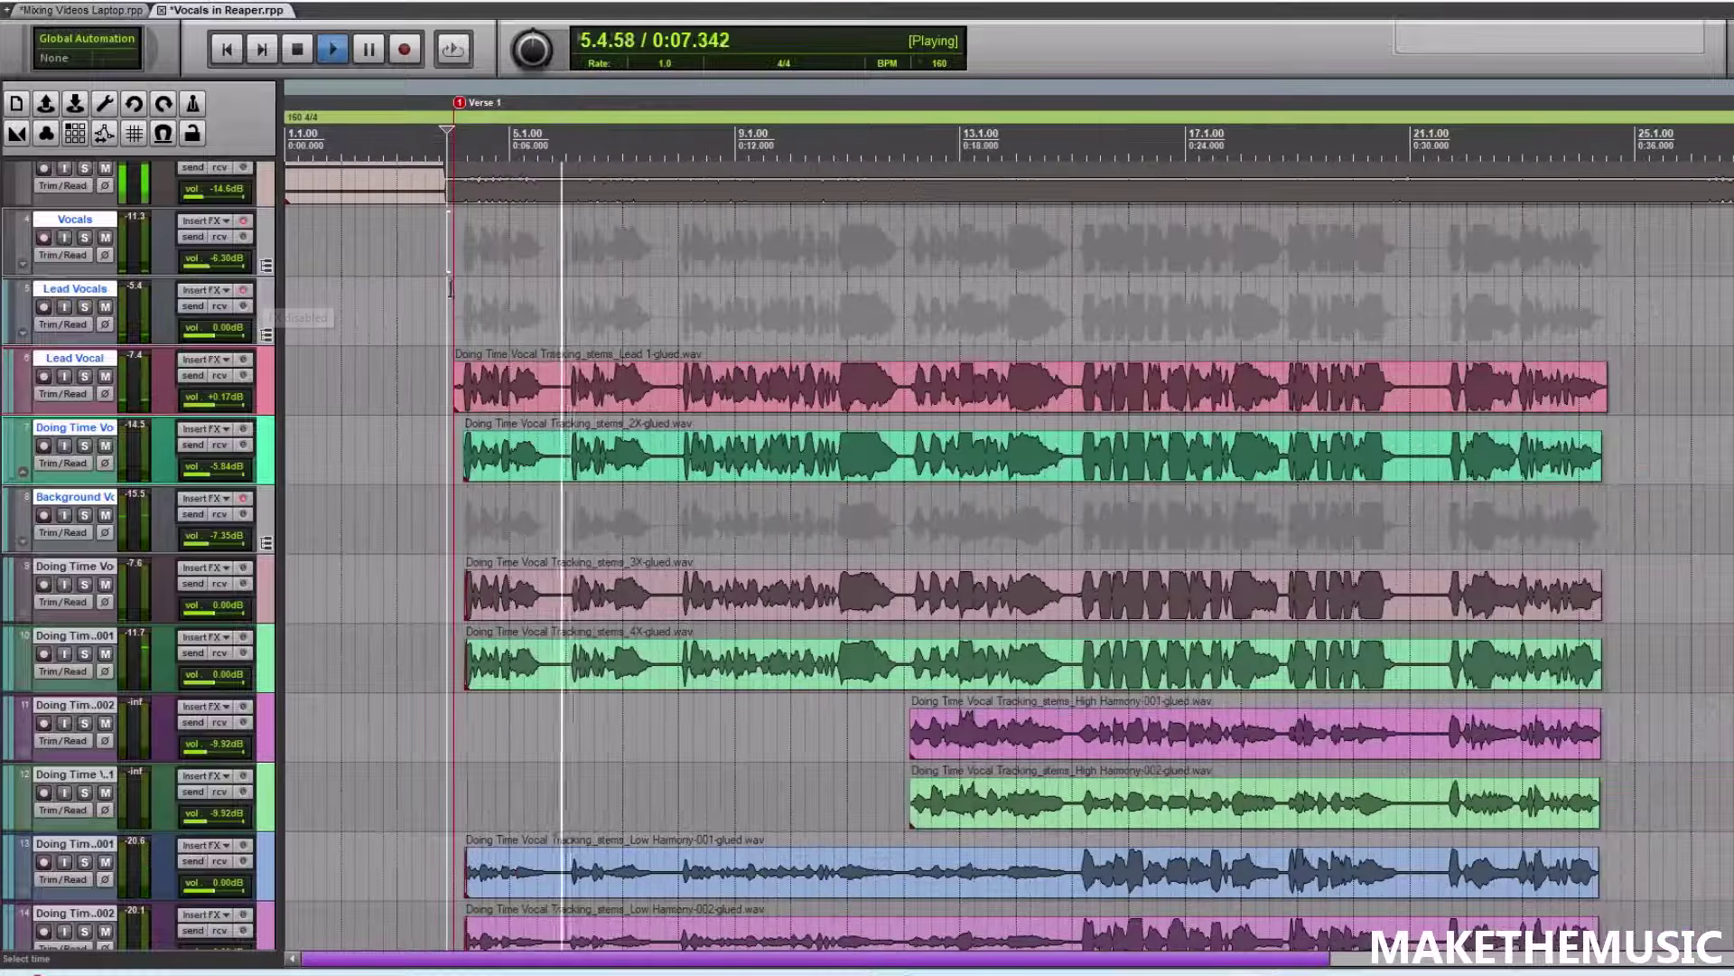
# - Re-enable the effects on the Background Vocals, Lead Vocals and Vocals folders during playback, and listen again from 22.3.00
pyautogui.click(244, 500)
pyautogui.click(244, 290)
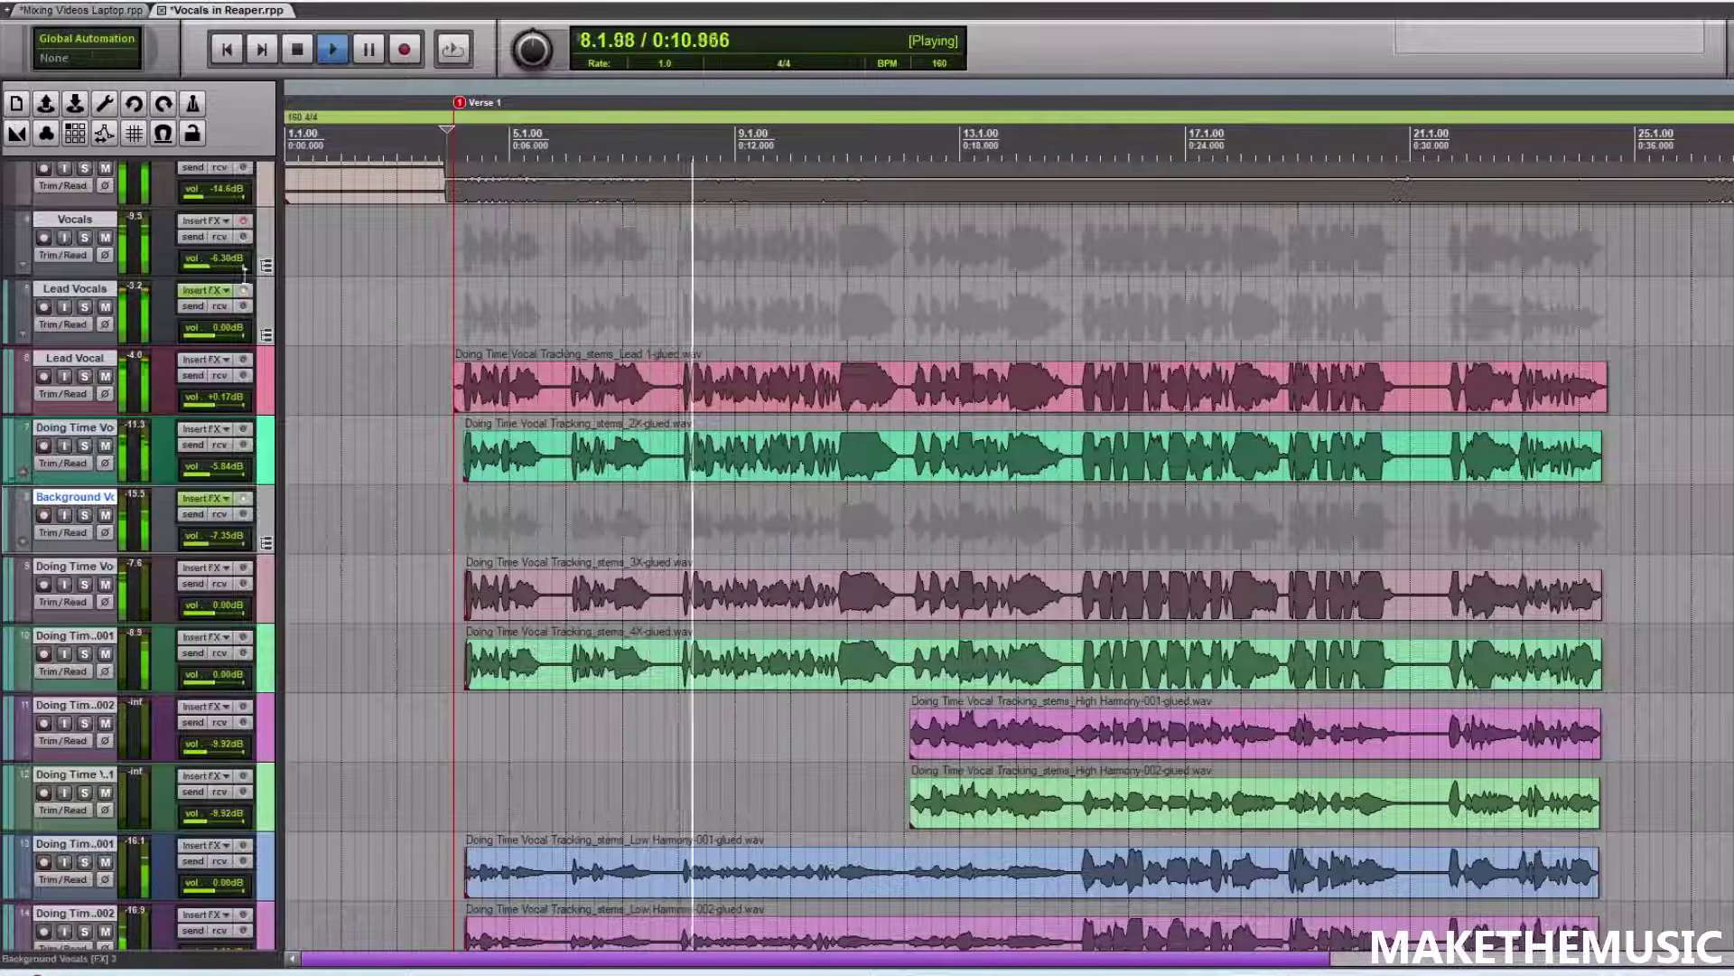
pyautogui.click(244, 220)
pyautogui.scroll(-2, 588, 282)
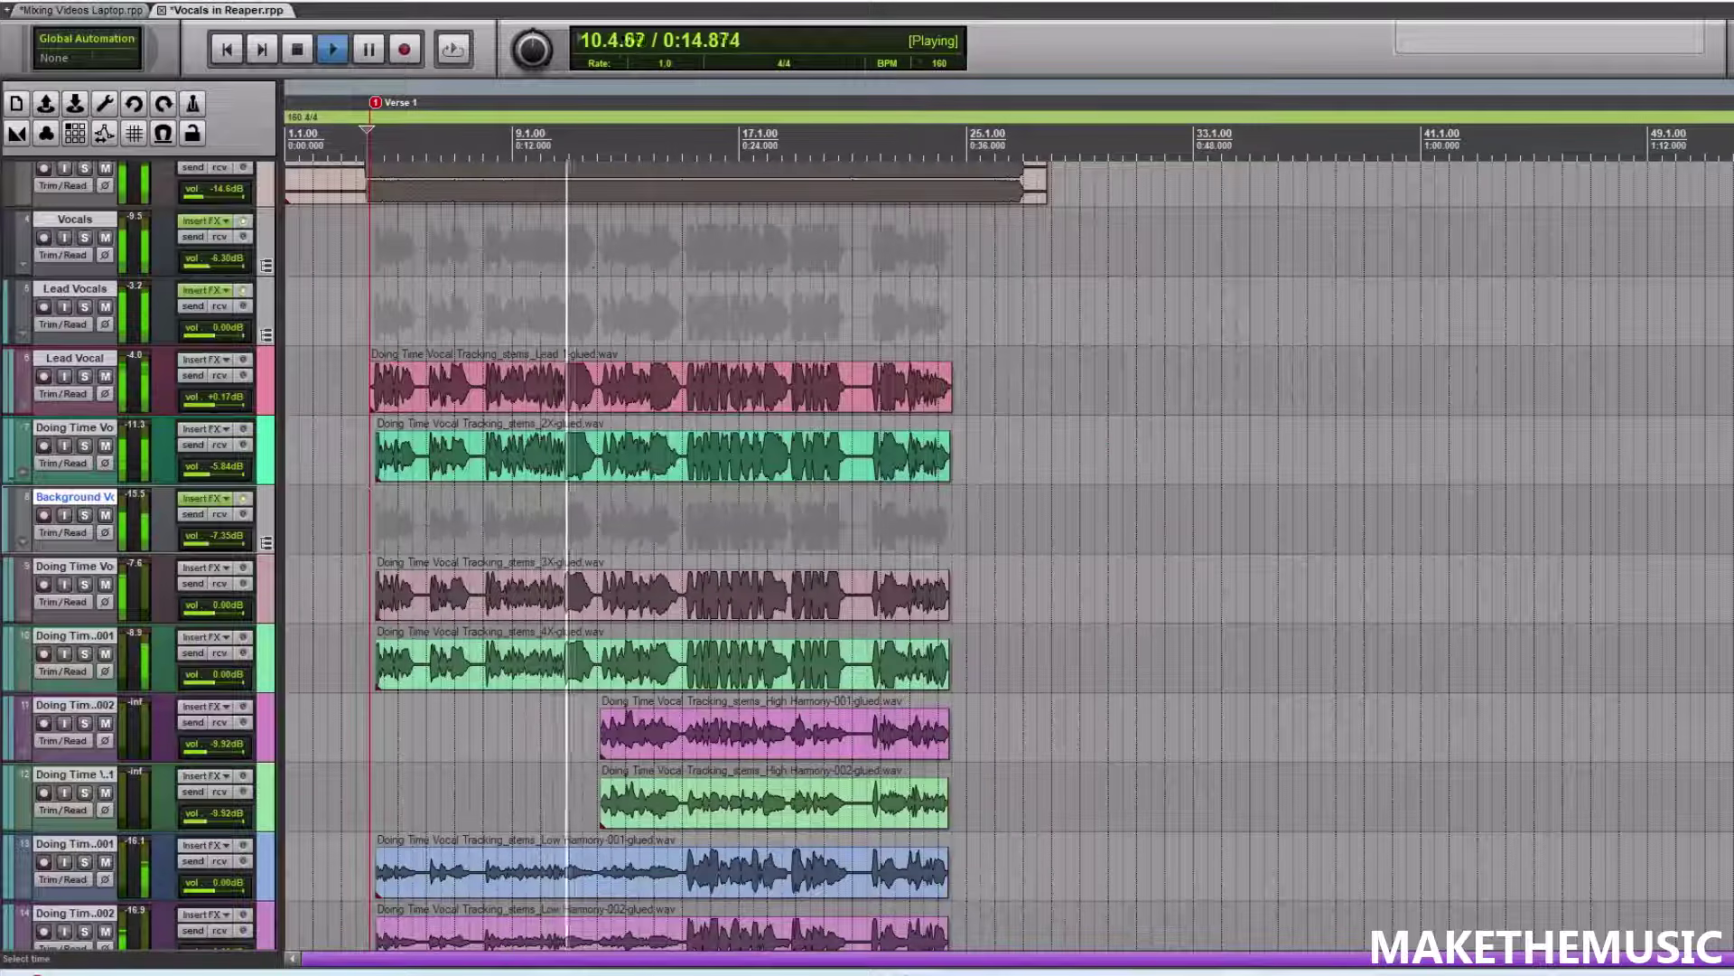
pyautogui.click(895, 274)
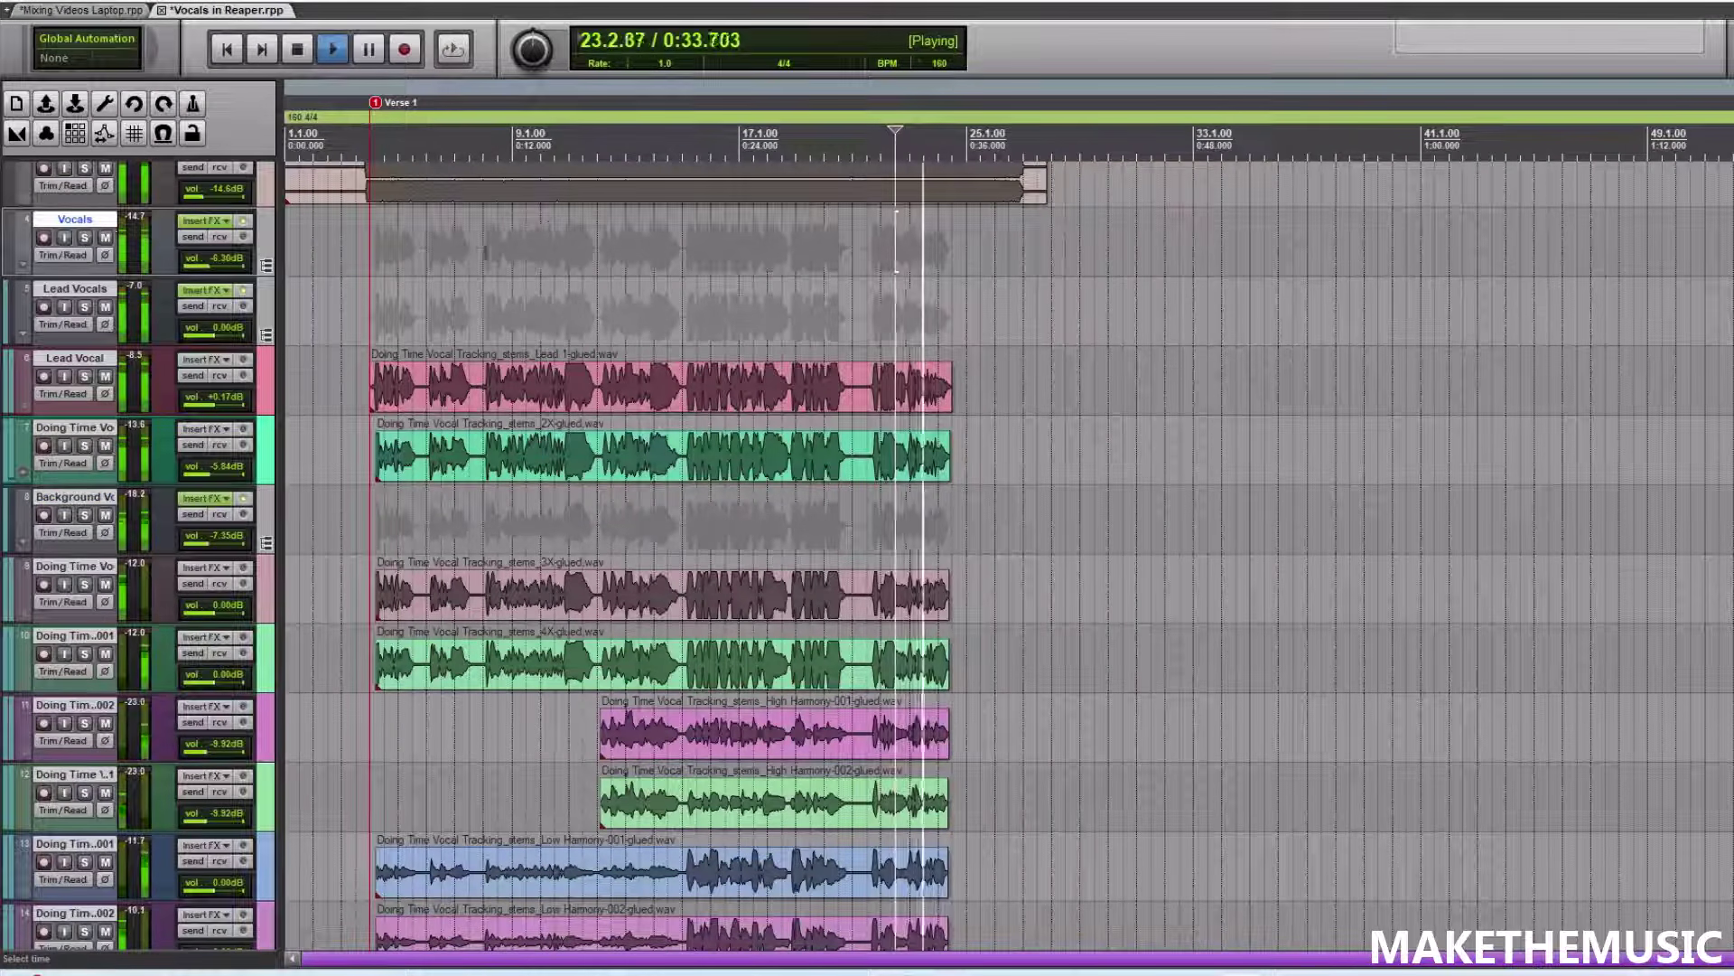
pyautogui.press('space')
# - Review the effects chains of the Vocals folder and the Lead Vocals folder
pyautogui.click(210, 225)
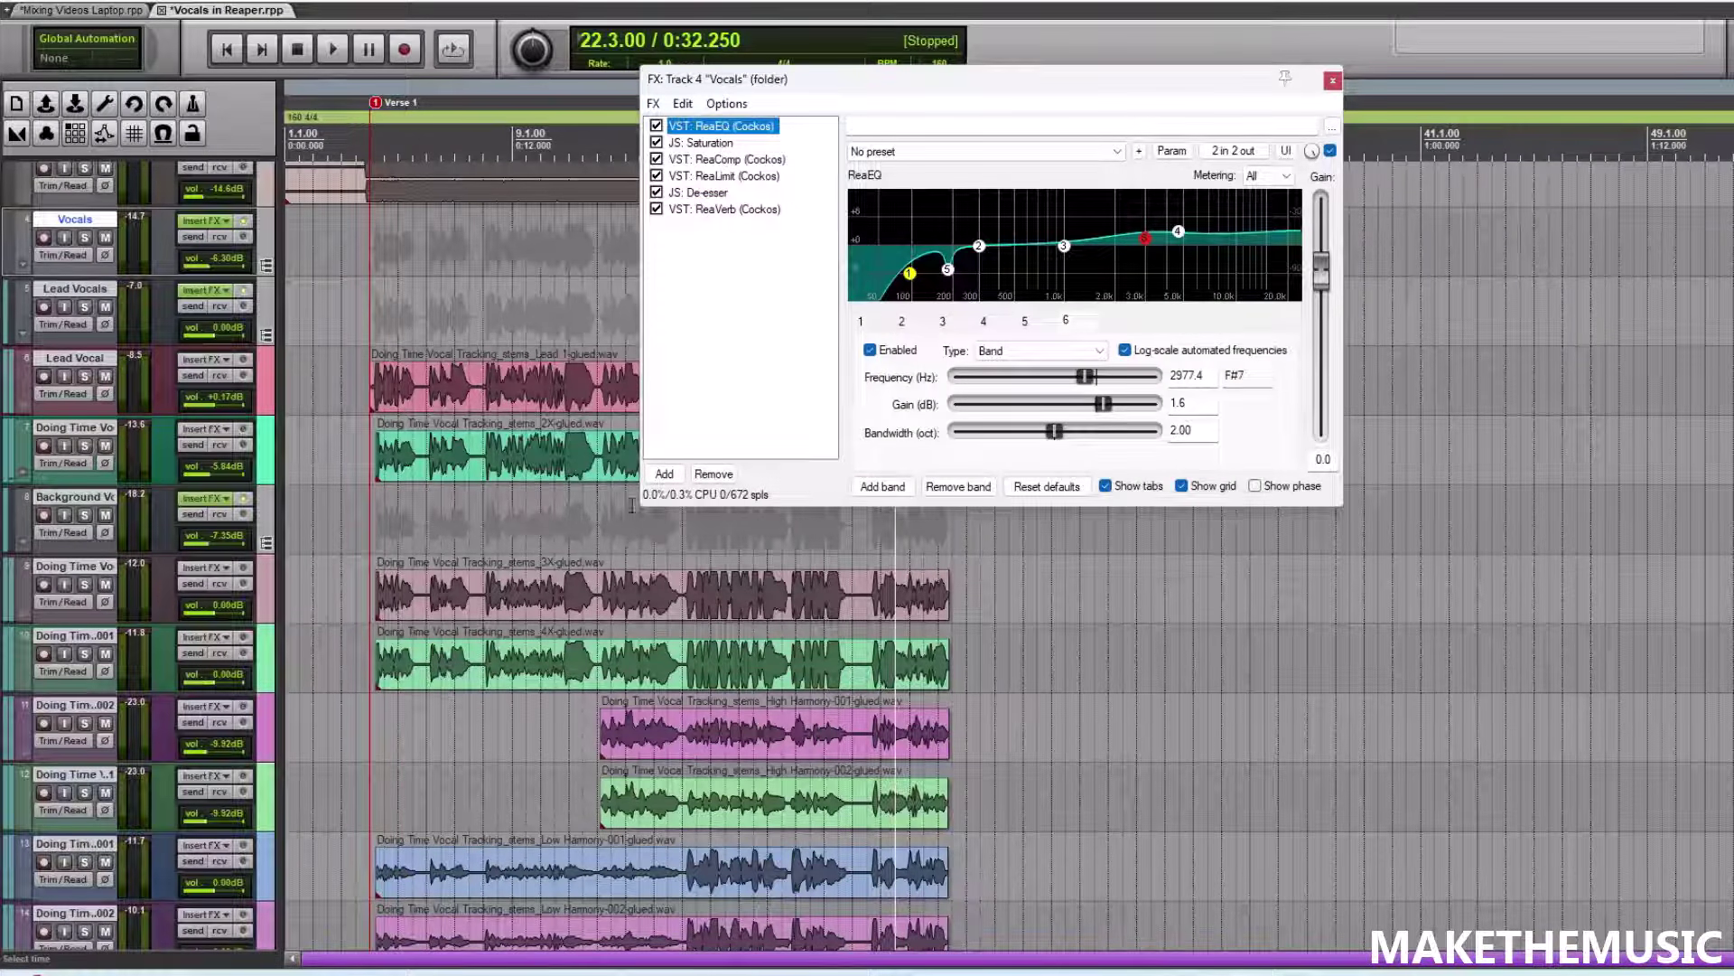
pyautogui.click(1333, 82)
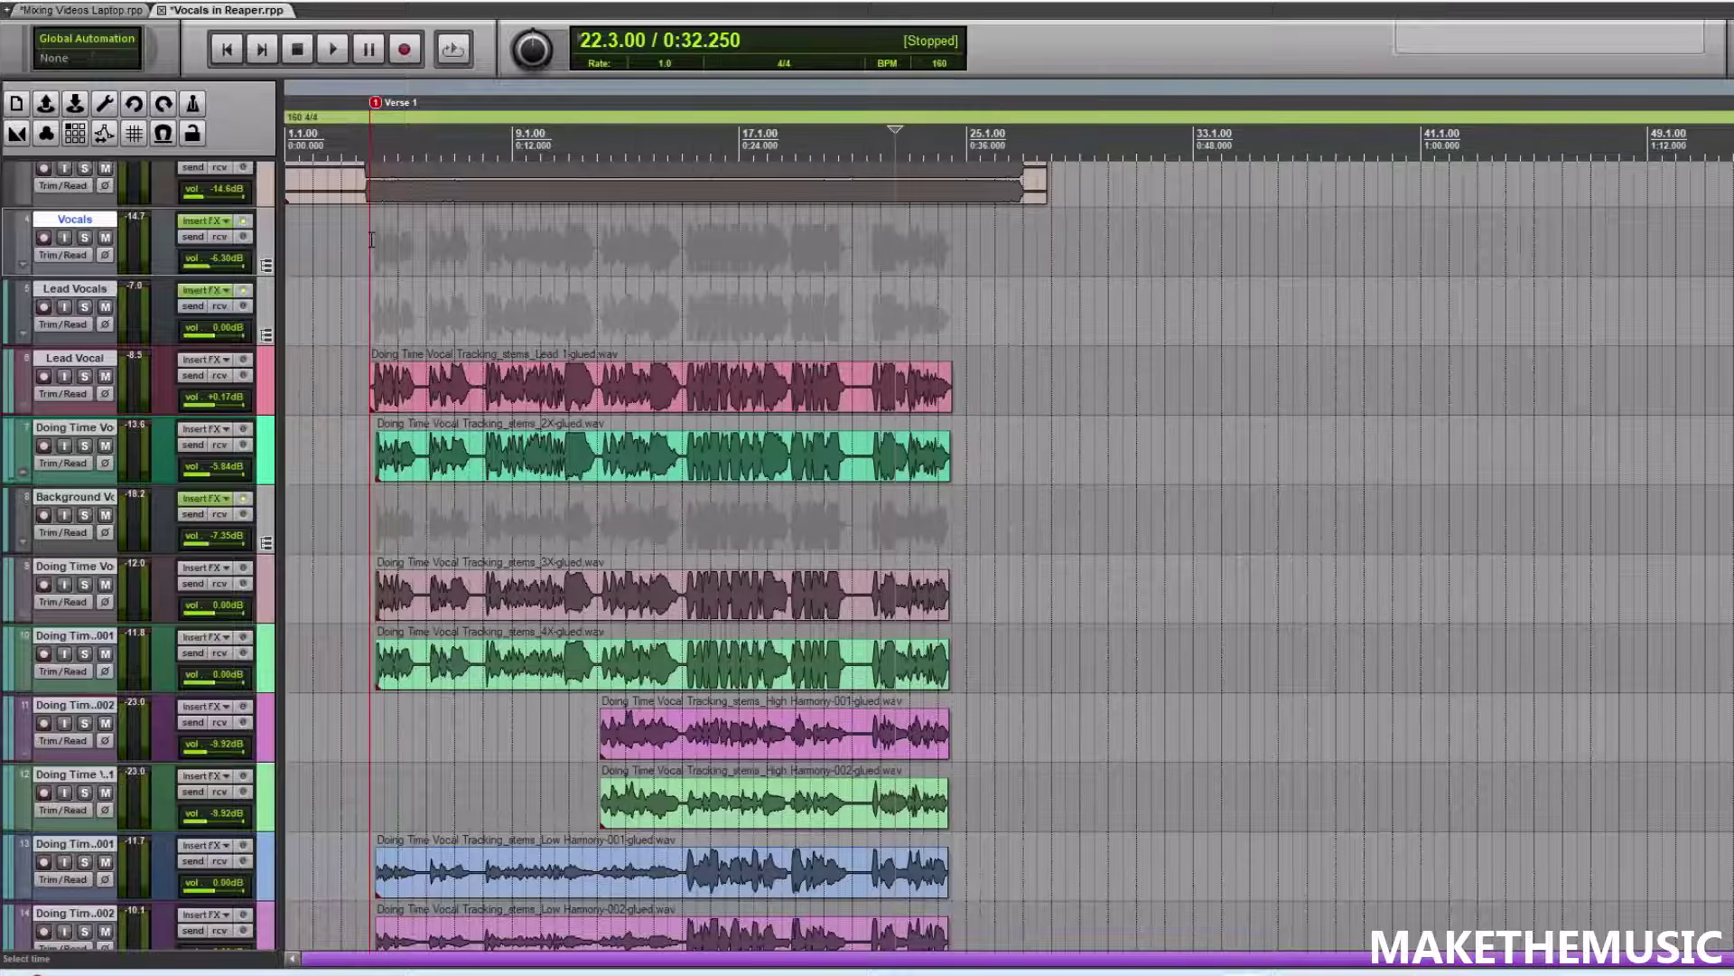
pyautogui.click(203, 296)
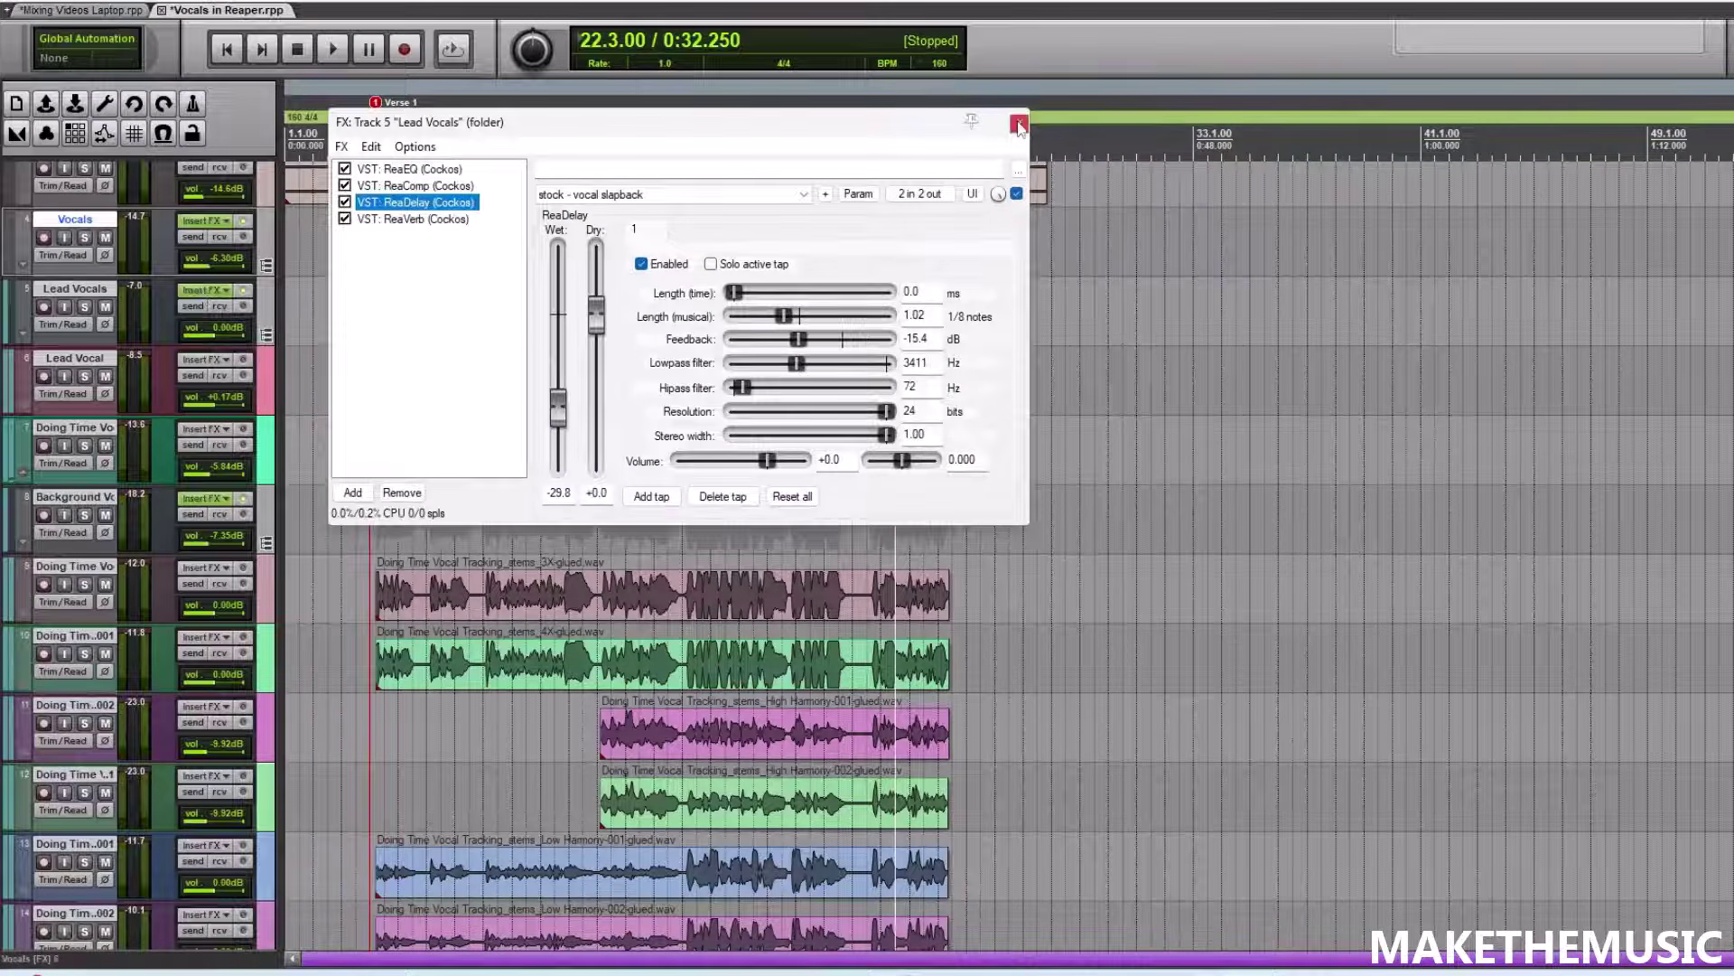
# - Review the effects chains of the Background Vocals and Vocals folders, leaving all effects windows closed
pyautogui.click(1018, 124)
pyautogui.click(200, 499)
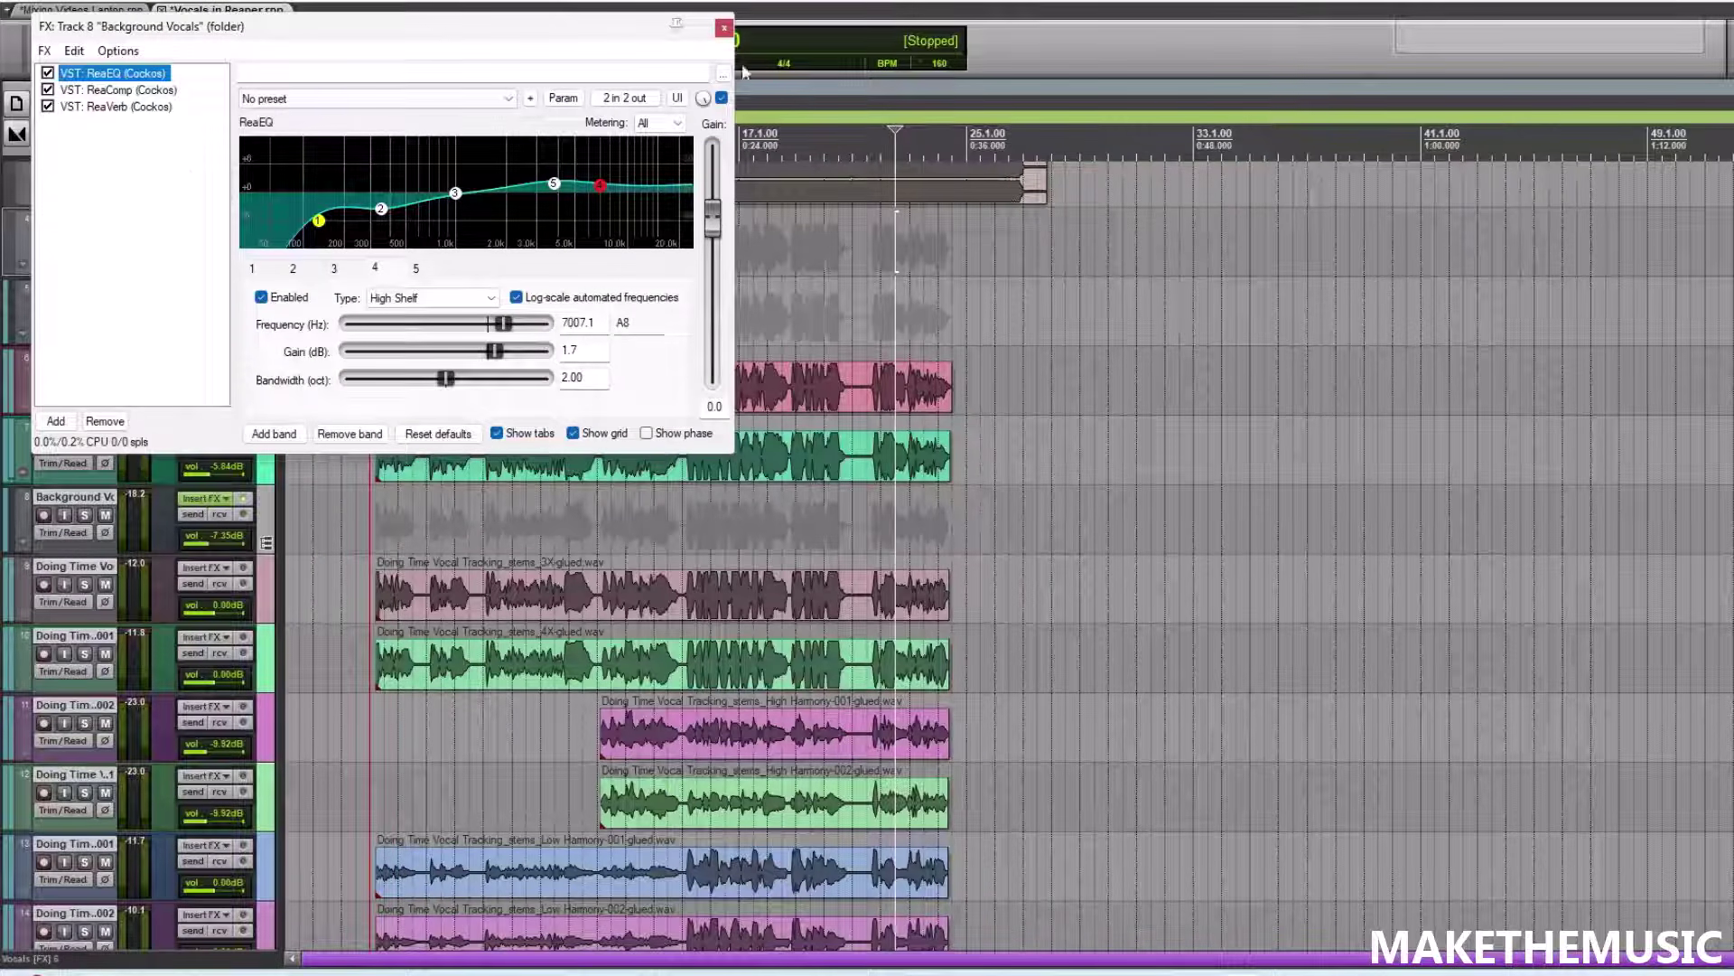
pyautogui.click(723, 28)
pyautogui.click(203, 221)
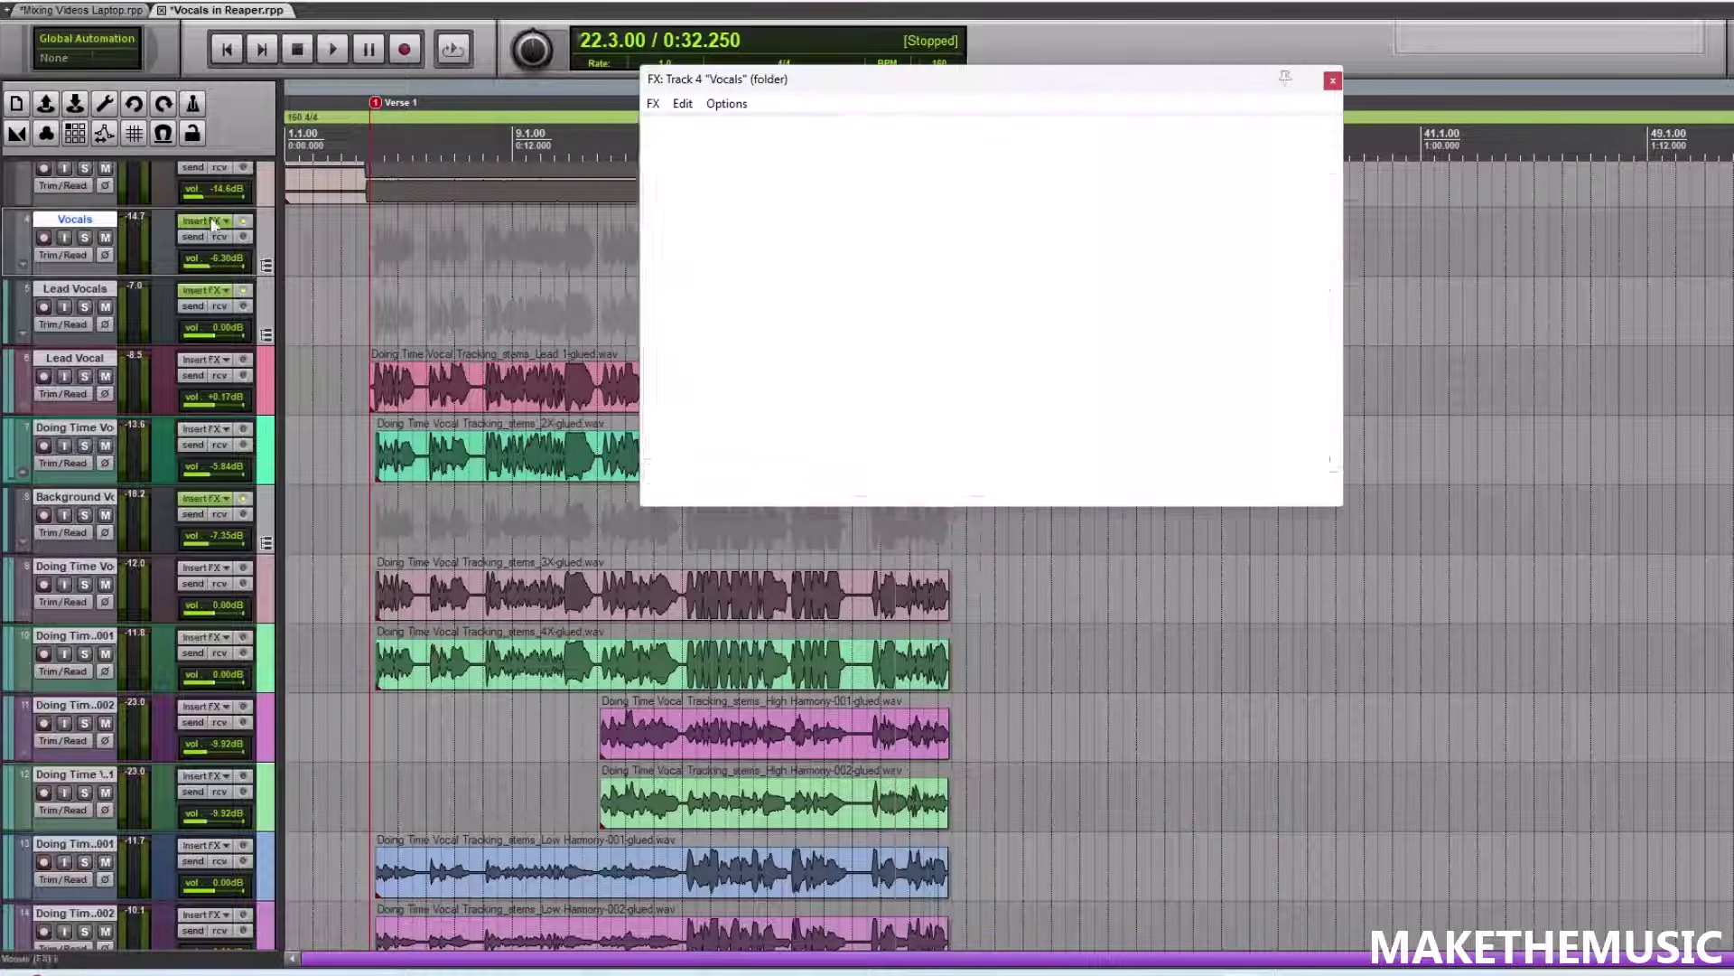
pyautogui.click(1330, 84)
pyautogui.scroll(3, 851, 266)
pyautogui.scroll(-3, 851, 267)
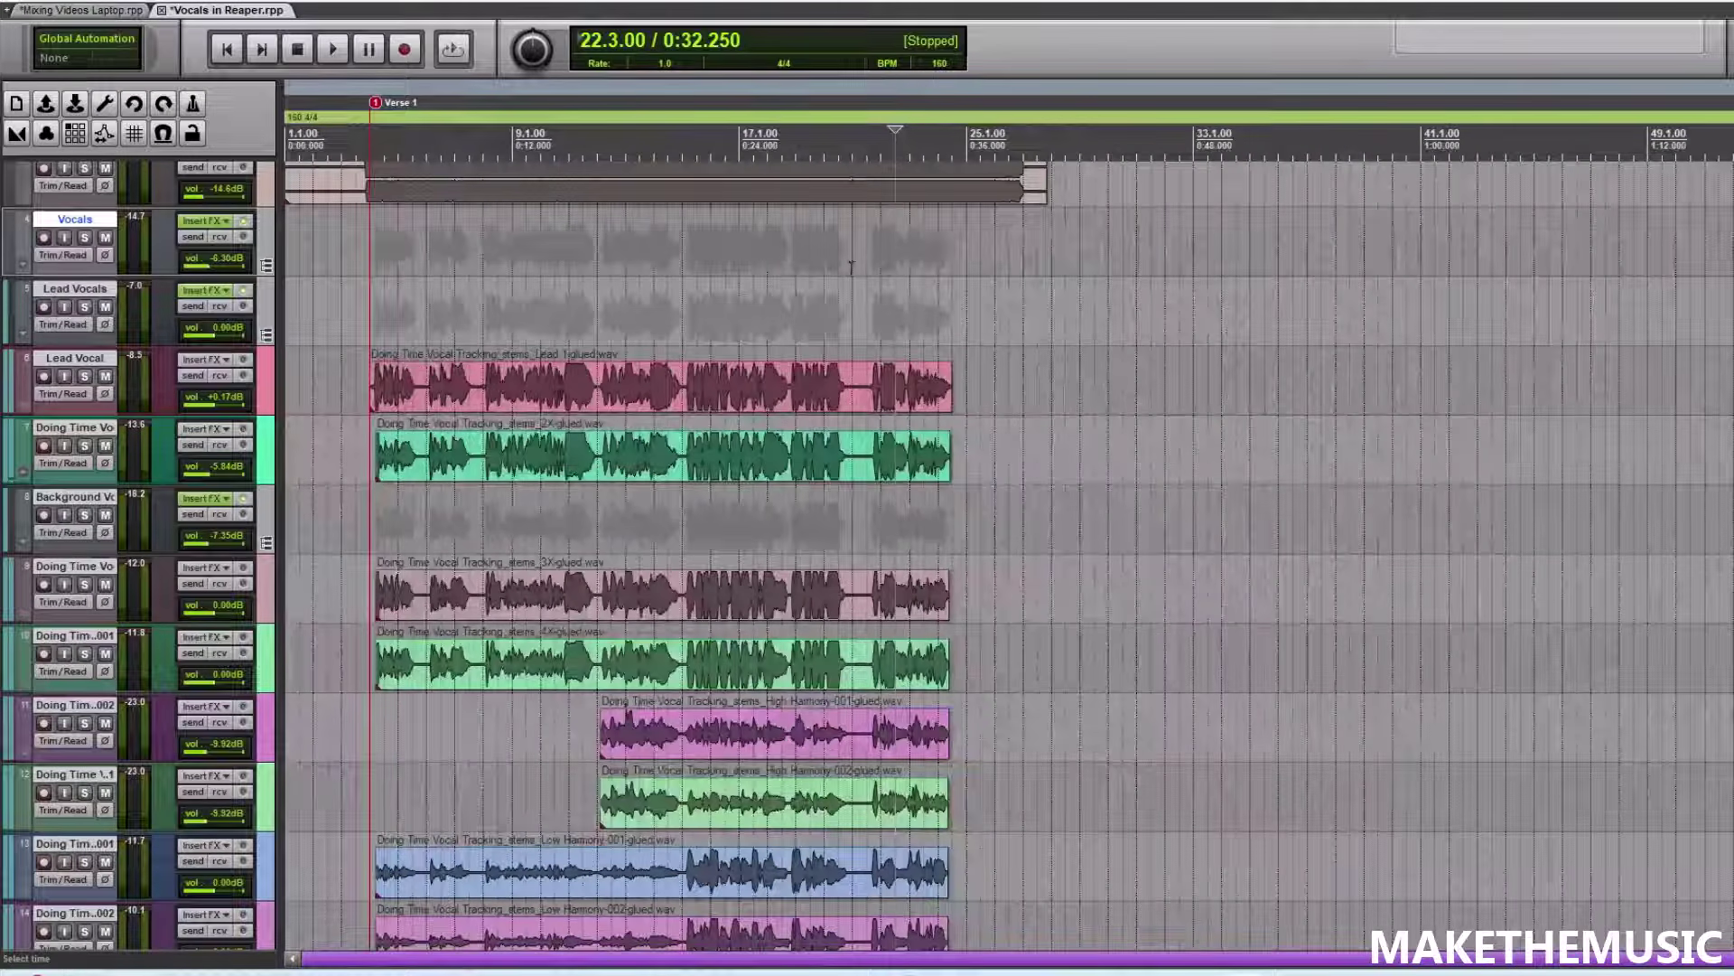
# - Solo the Vocals folder and play the end of the verse from around bar 21
pyautogui.click(799, 271)
pyautogui.scroll(4, 800, 271)
pyautogui.scroll(-4, 799, 271)
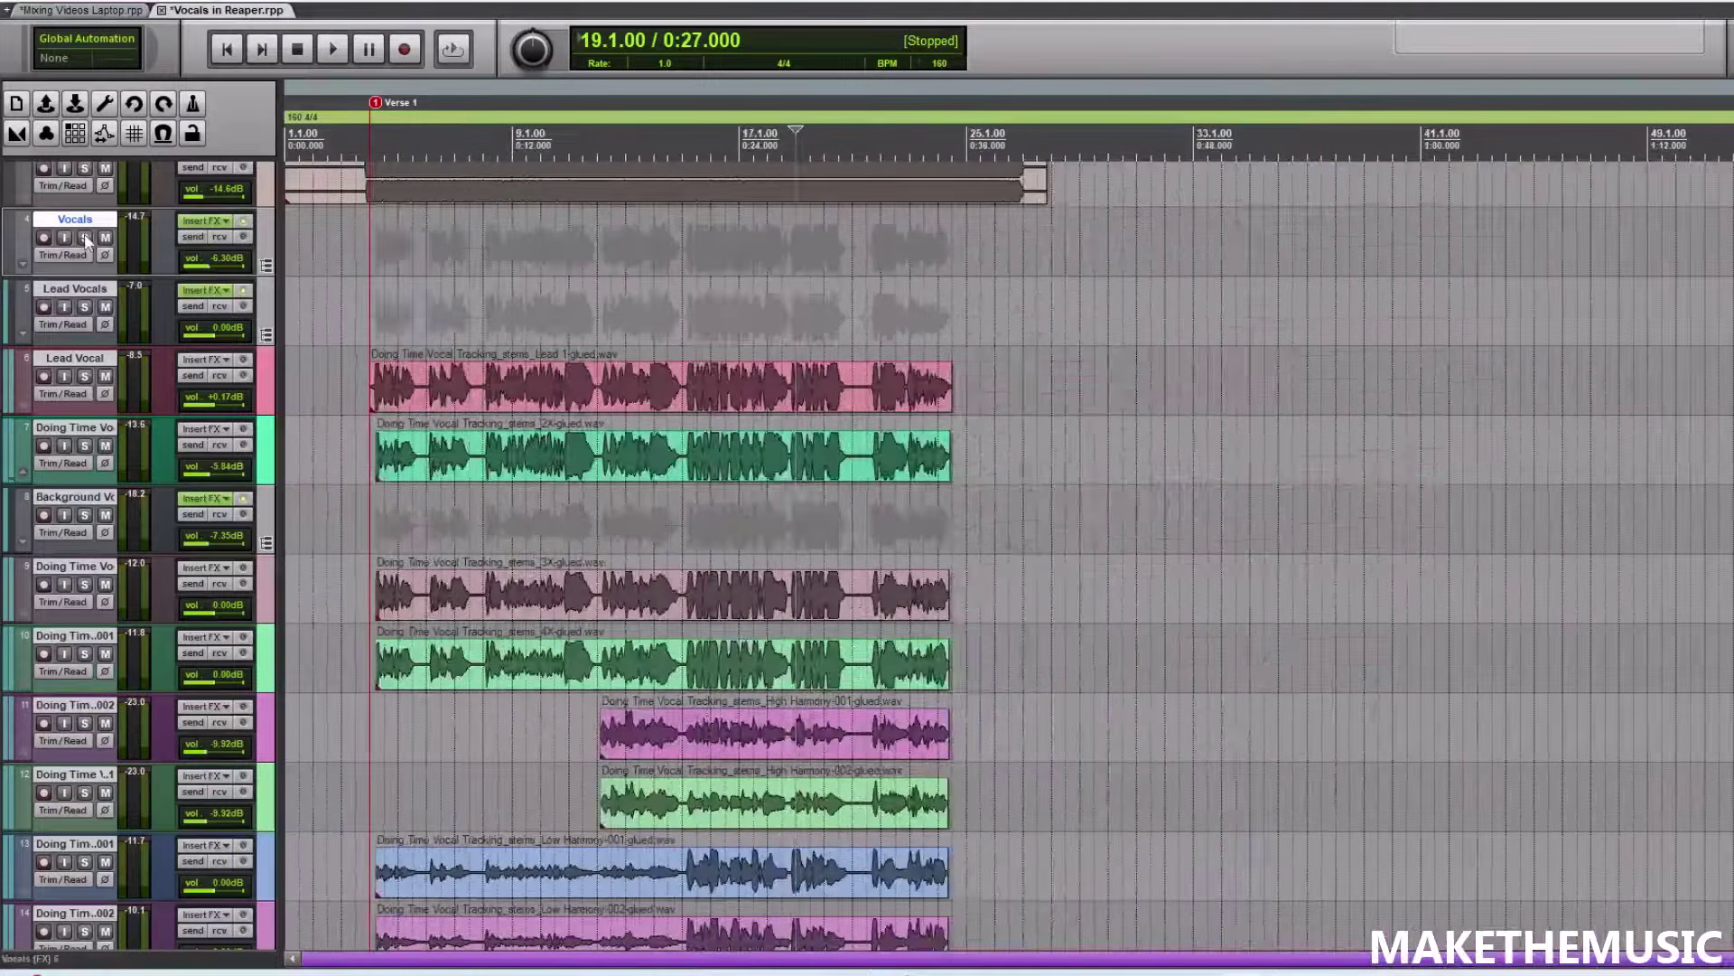
pyautogui.click(85, 238)
pyautogui.click(870, 318)
pyautogui.press('space')
pyautogui.scroll(3, 870, 318)
pyautogui.scroll(-1, 870, 318)
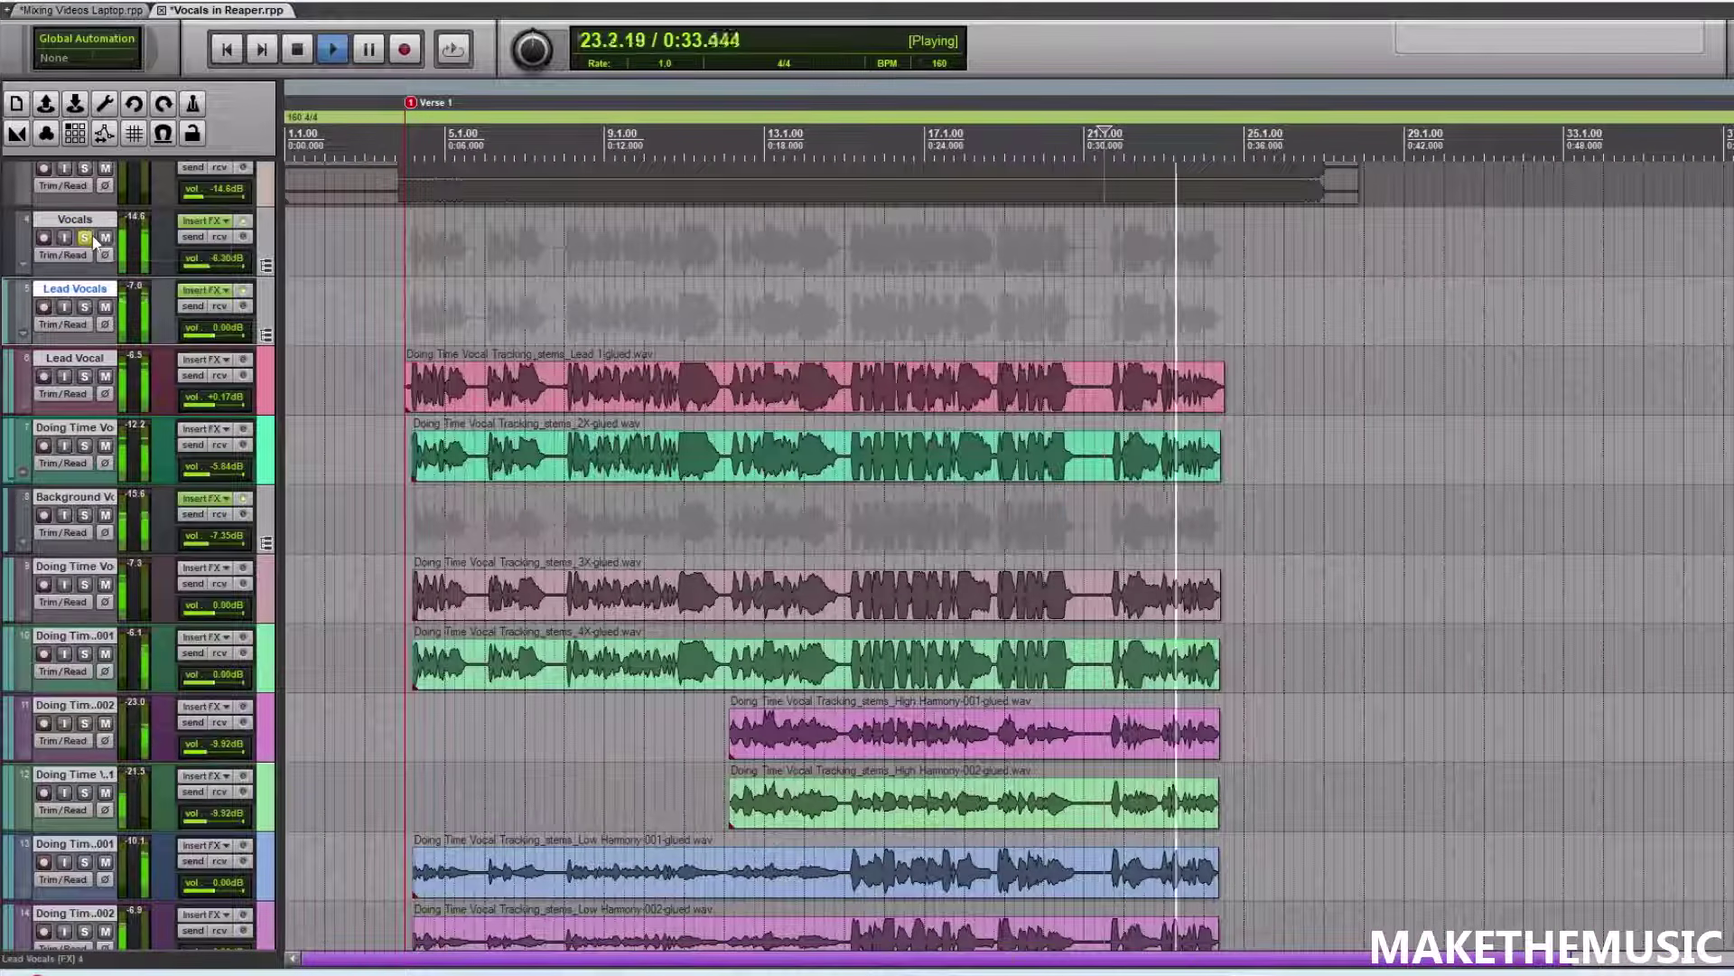
# - Unsolo the Vocals folder and listen to the end of the verse again in the full mix
pyautogui.press('space')
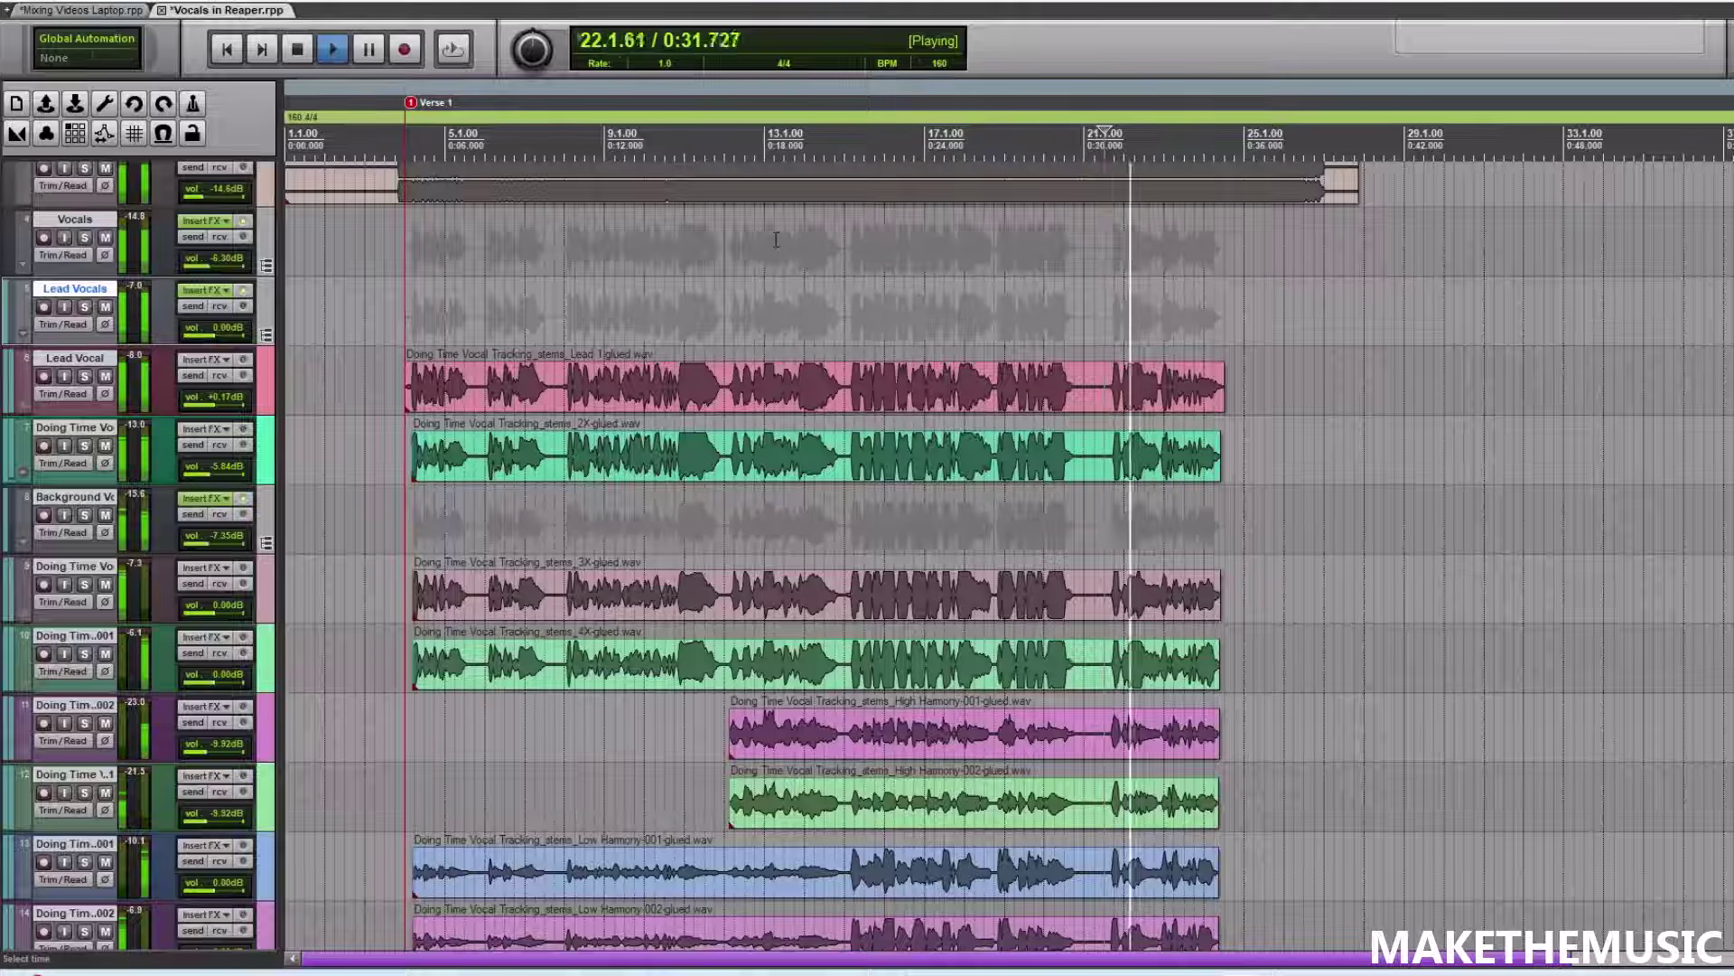
pyautogui.scroll(2, 690, 240)
pyautogui.scroll(-2, 690, 240)
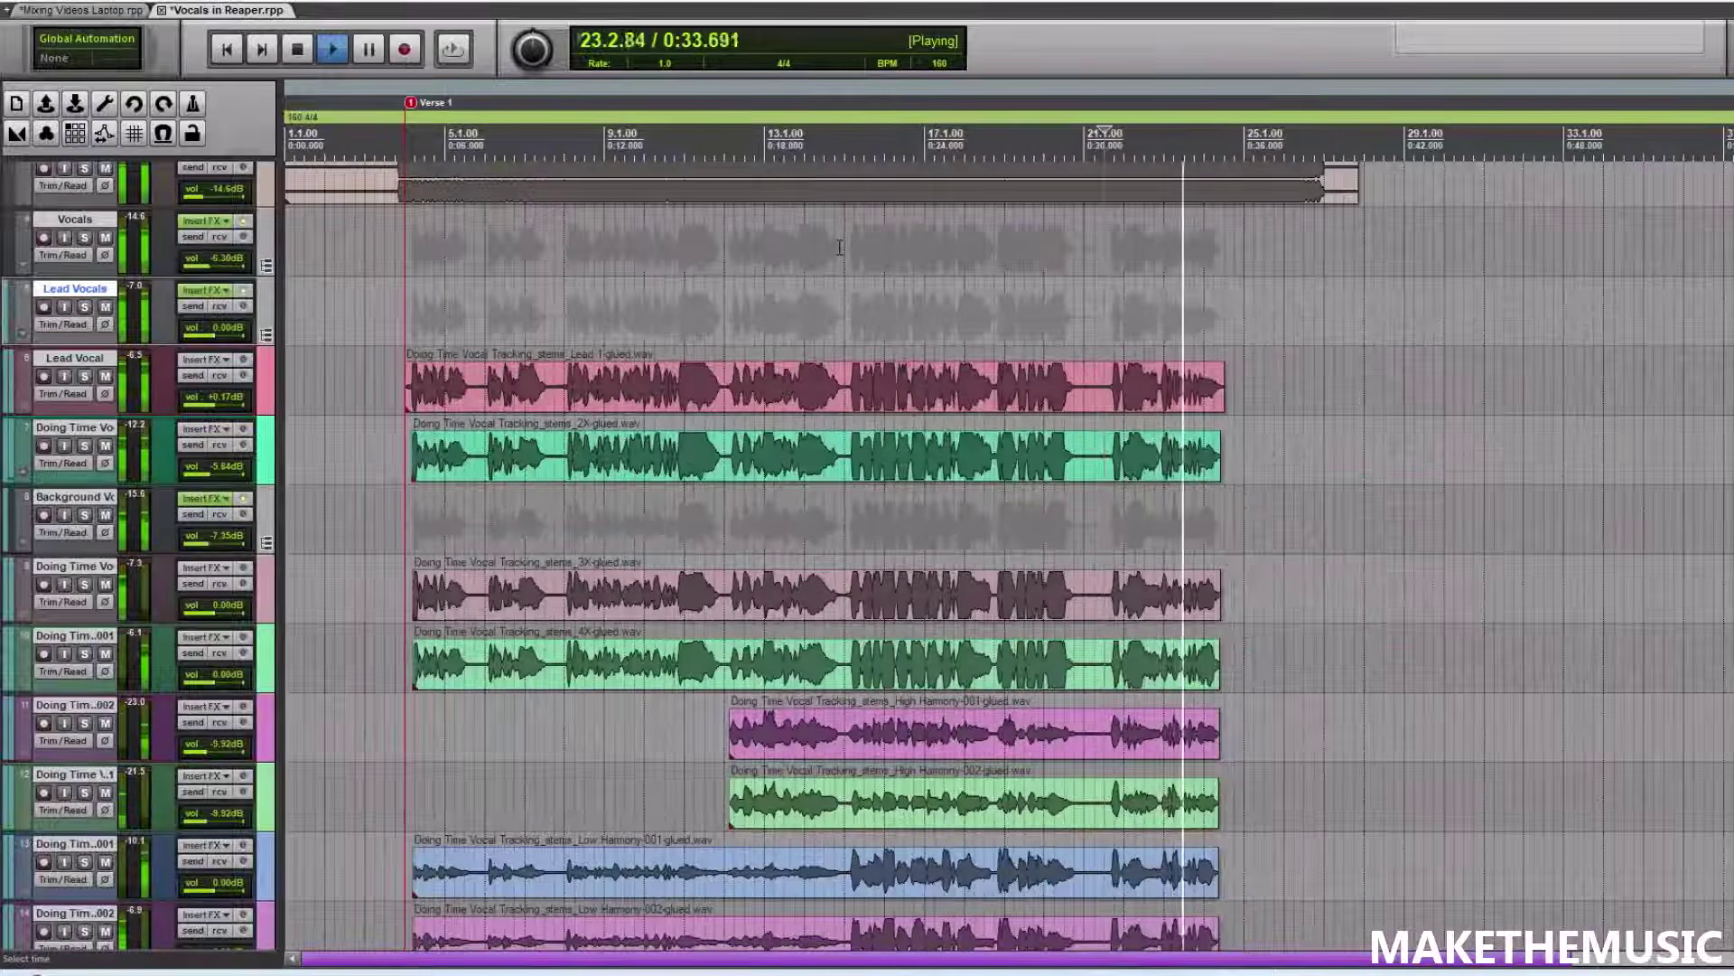